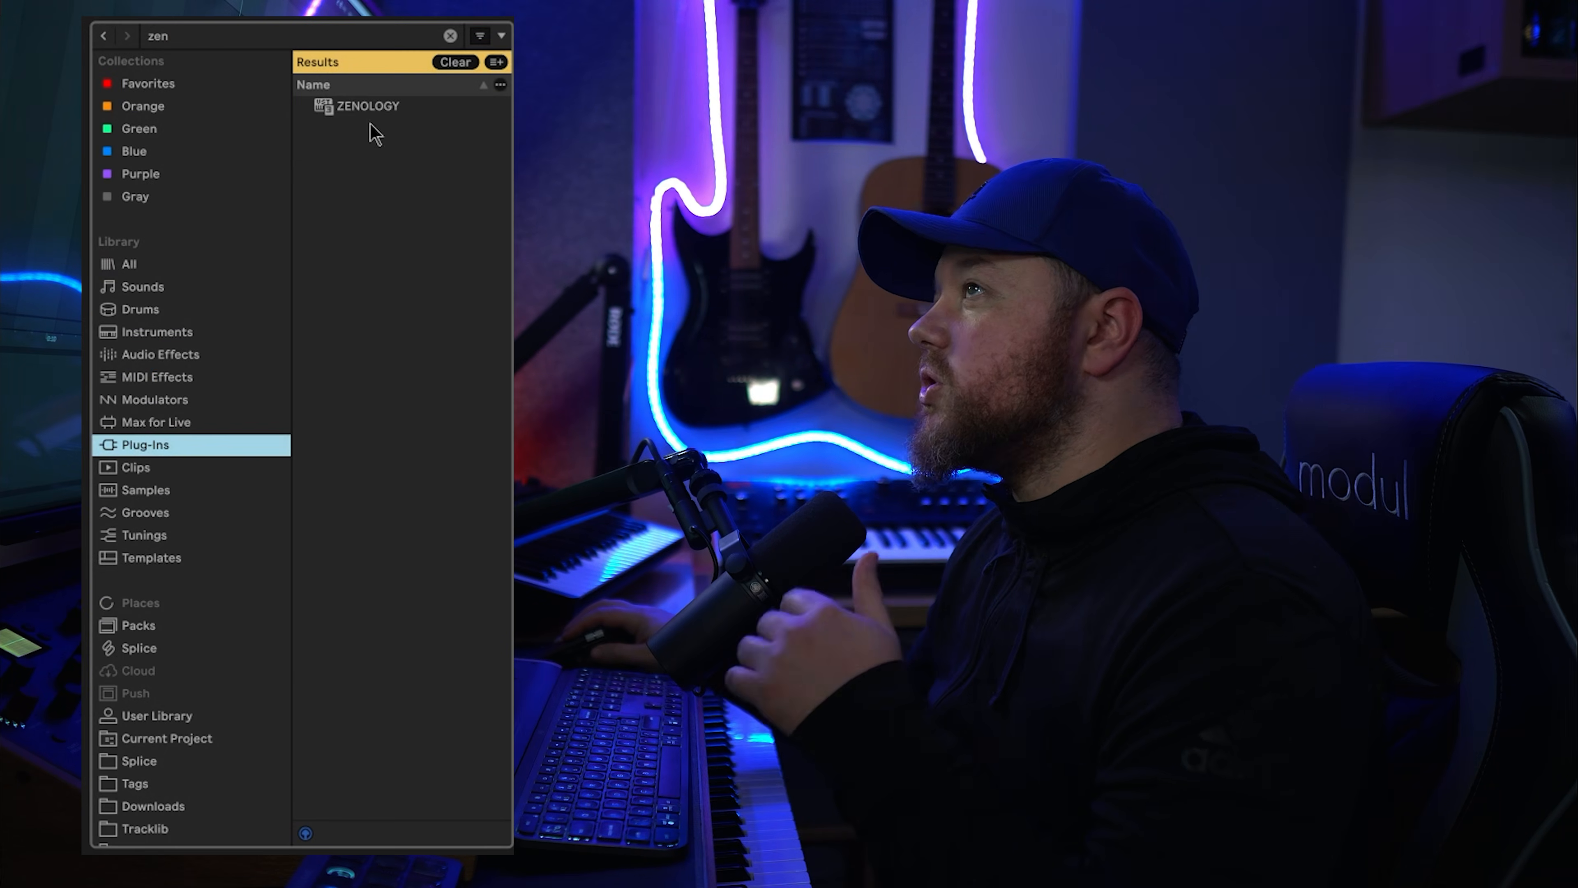
Step: Load the ZENOLOGY plug-in instrument and set the project scale to F minor
click(354, 109)
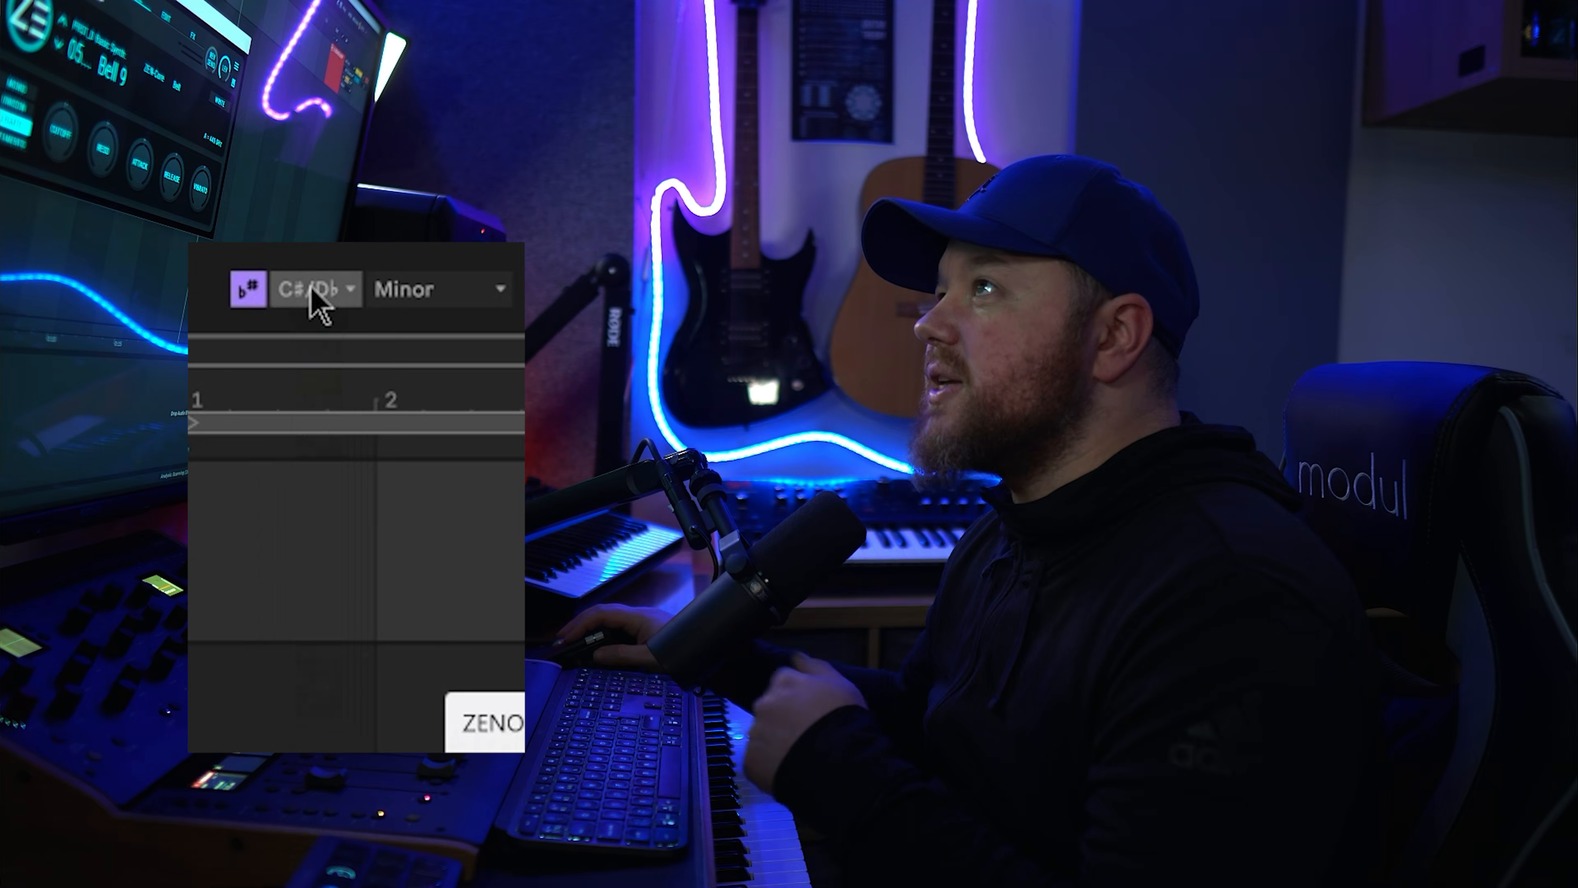
click(312, 291)
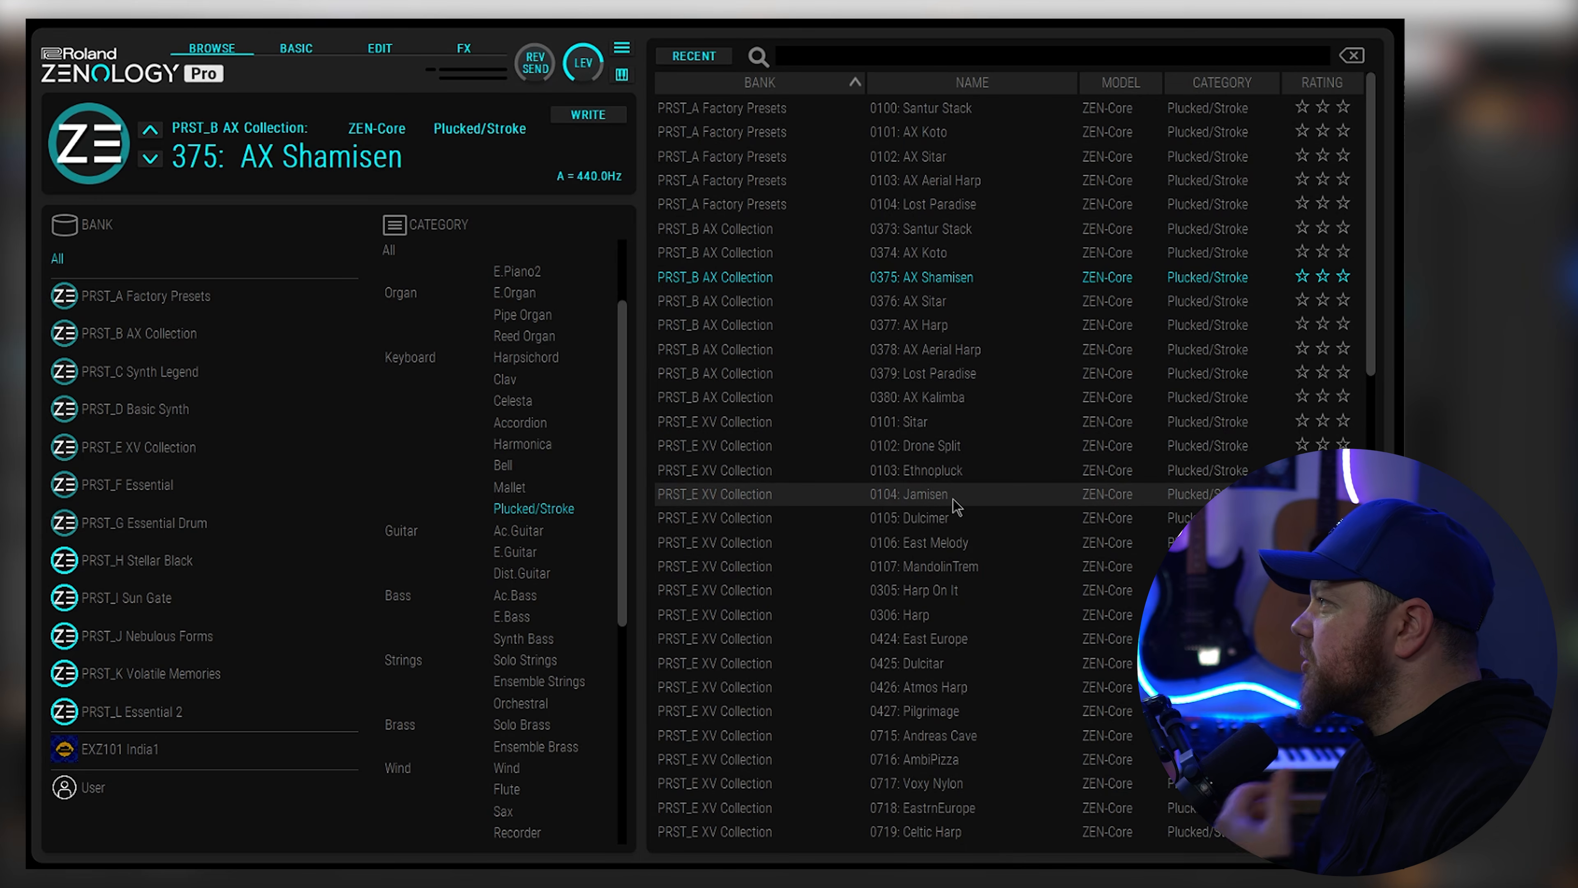
Step: Compare the AX Koto presets in the AX Collection and Factory Presets banks, choosing 0101: AX Koto
click(911, 255)
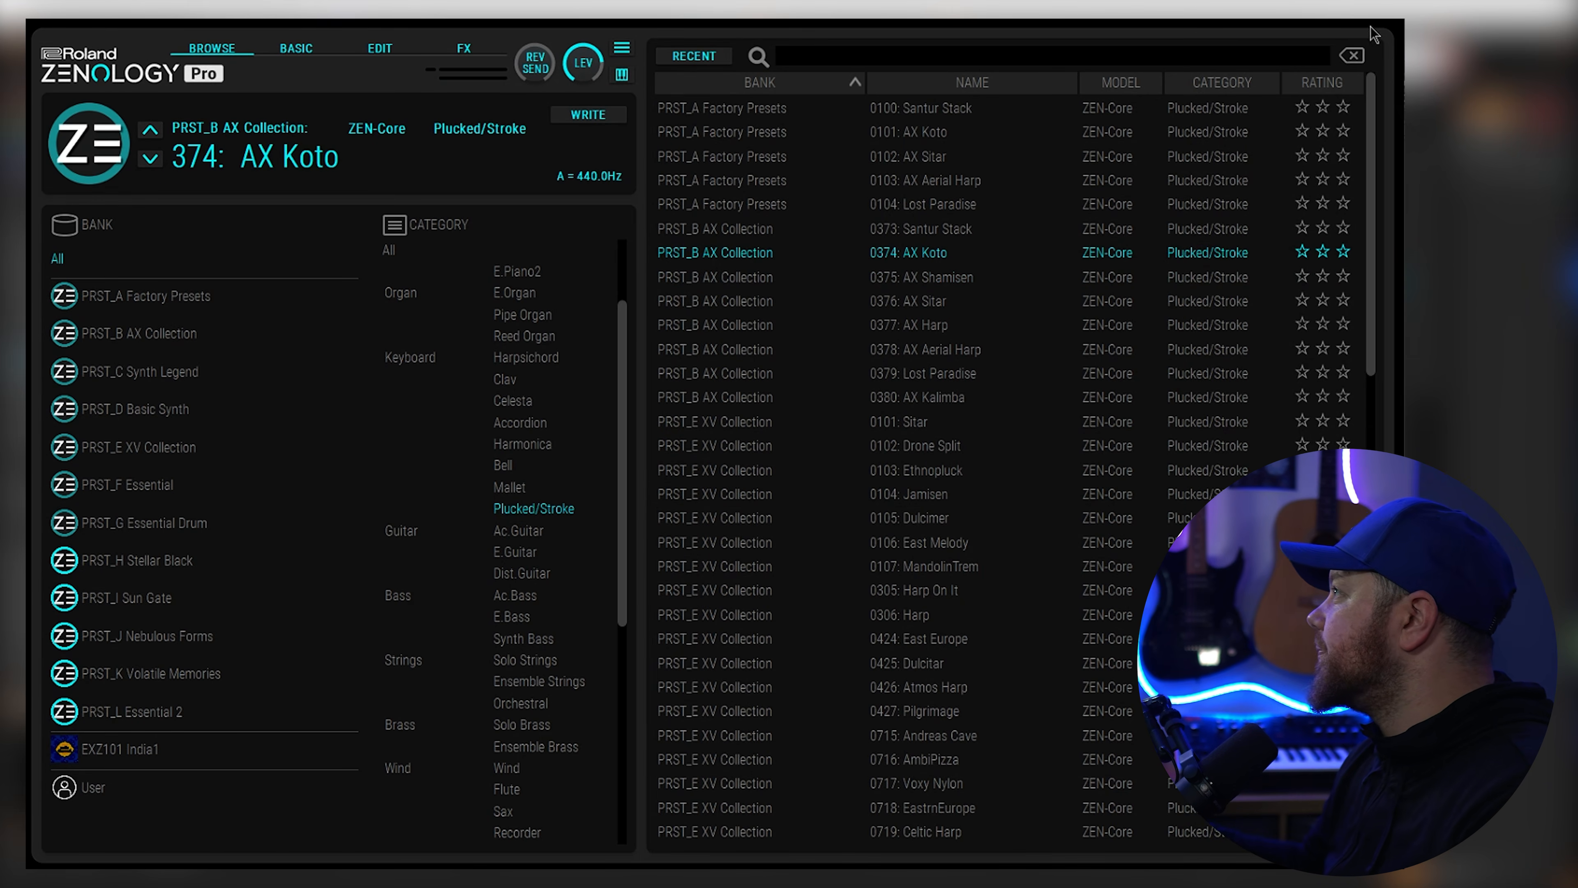
click(942, 141)
click(924, 261)
click(932, 132)
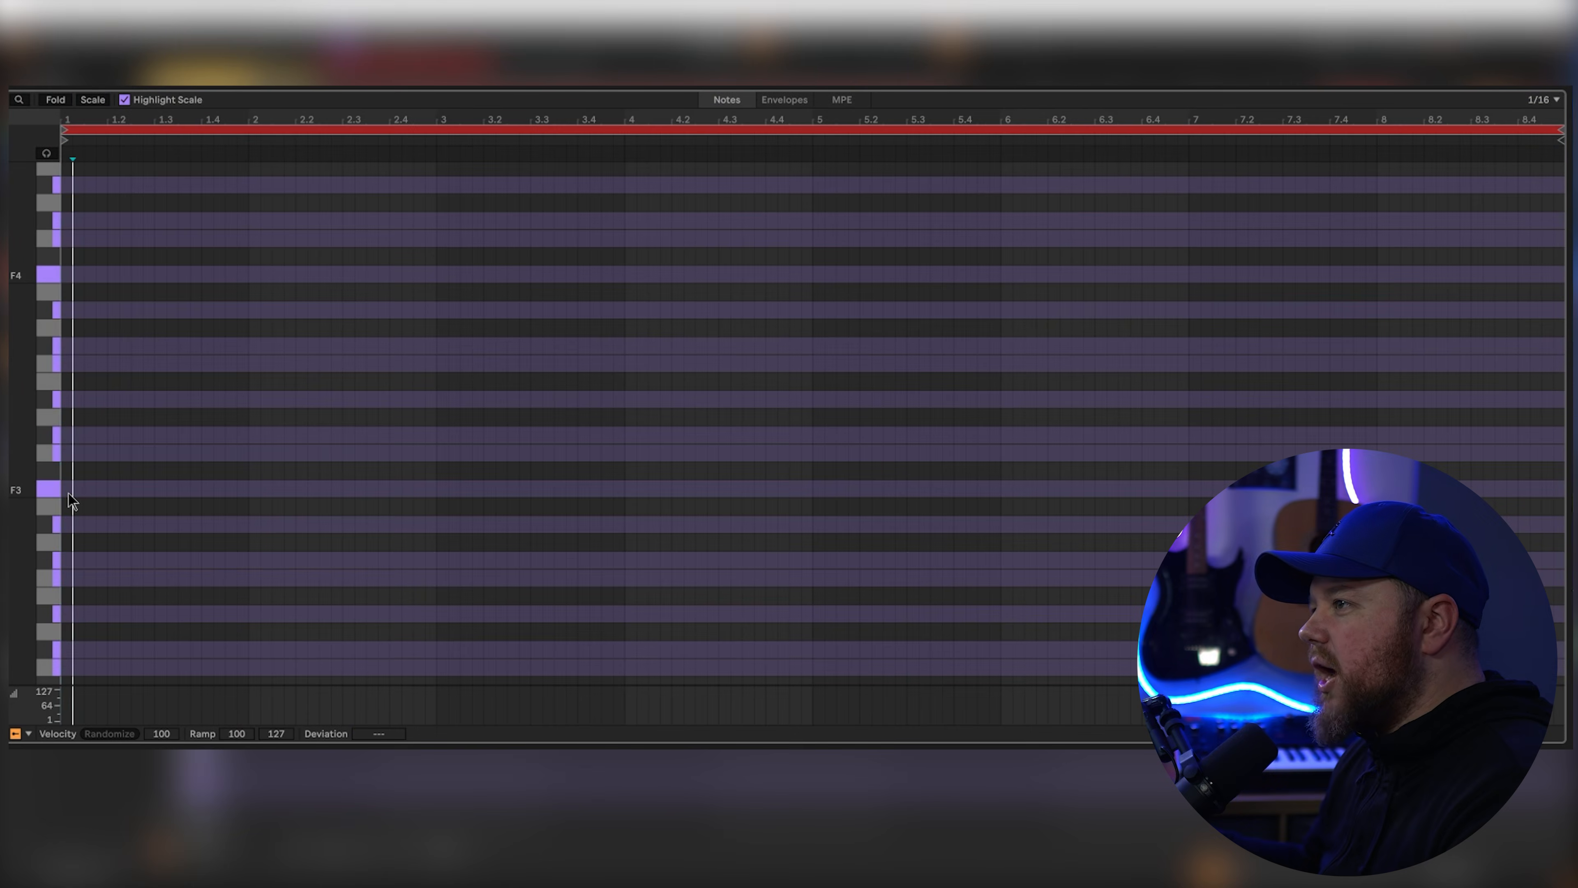
Step: Draw an F3 note lasting the whole first bar and duplicate it to A♭3 and C4
click(79, 495)
drag(71, 490, 247, 489)
drag(221, 489, 213, 407)
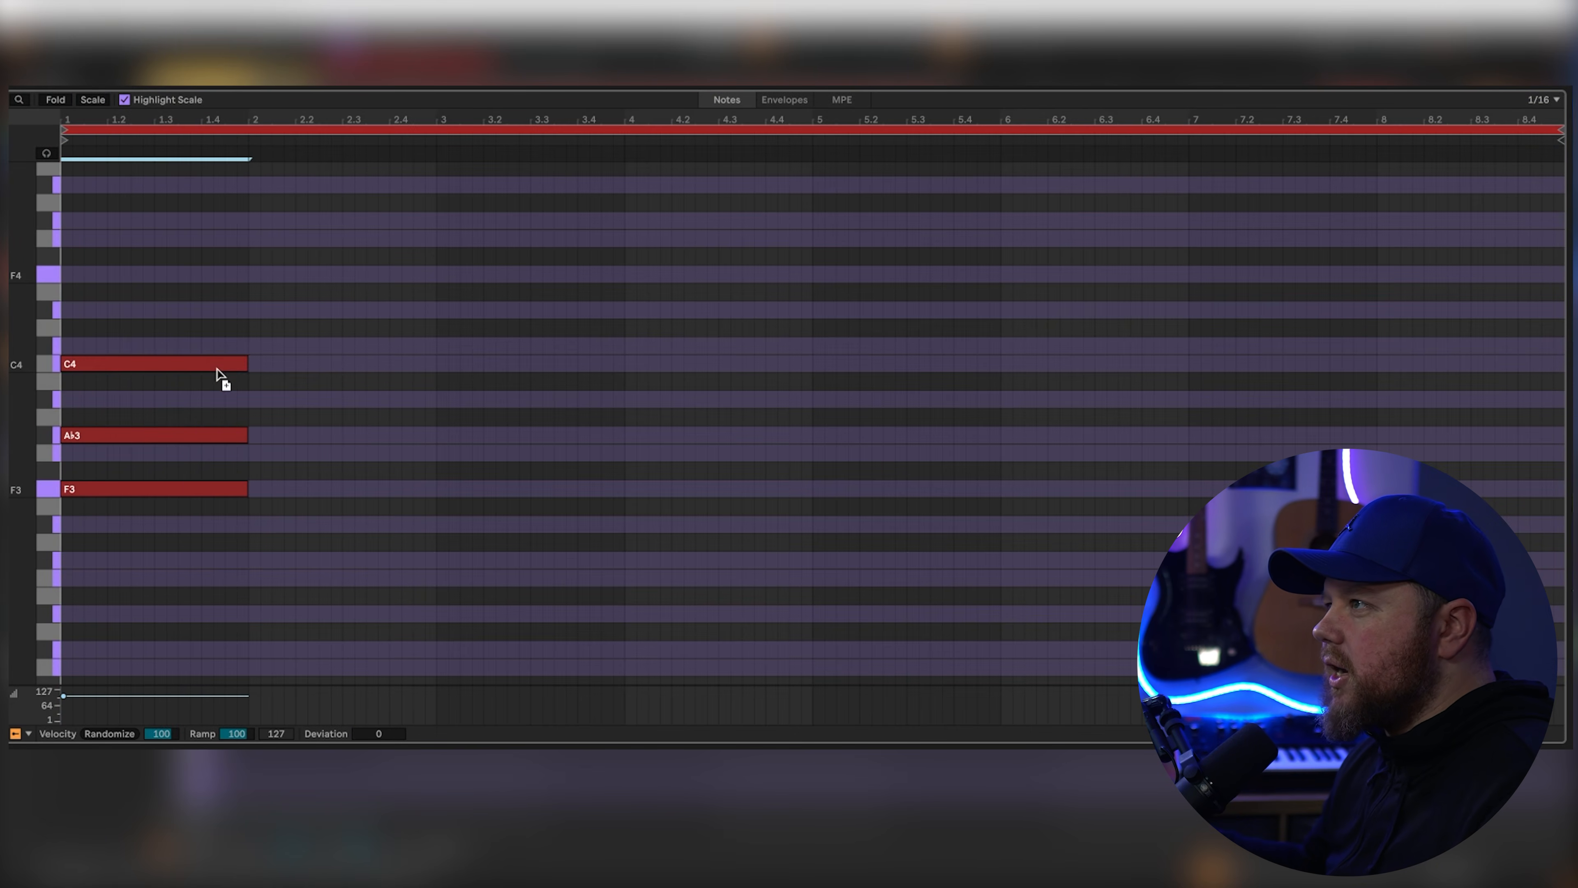
Step: Stagger the chord with C4 a sixteenth in and A♭3 on beat 1.2, each note two beats long, and play it
drag(62, 436, 106, 435)
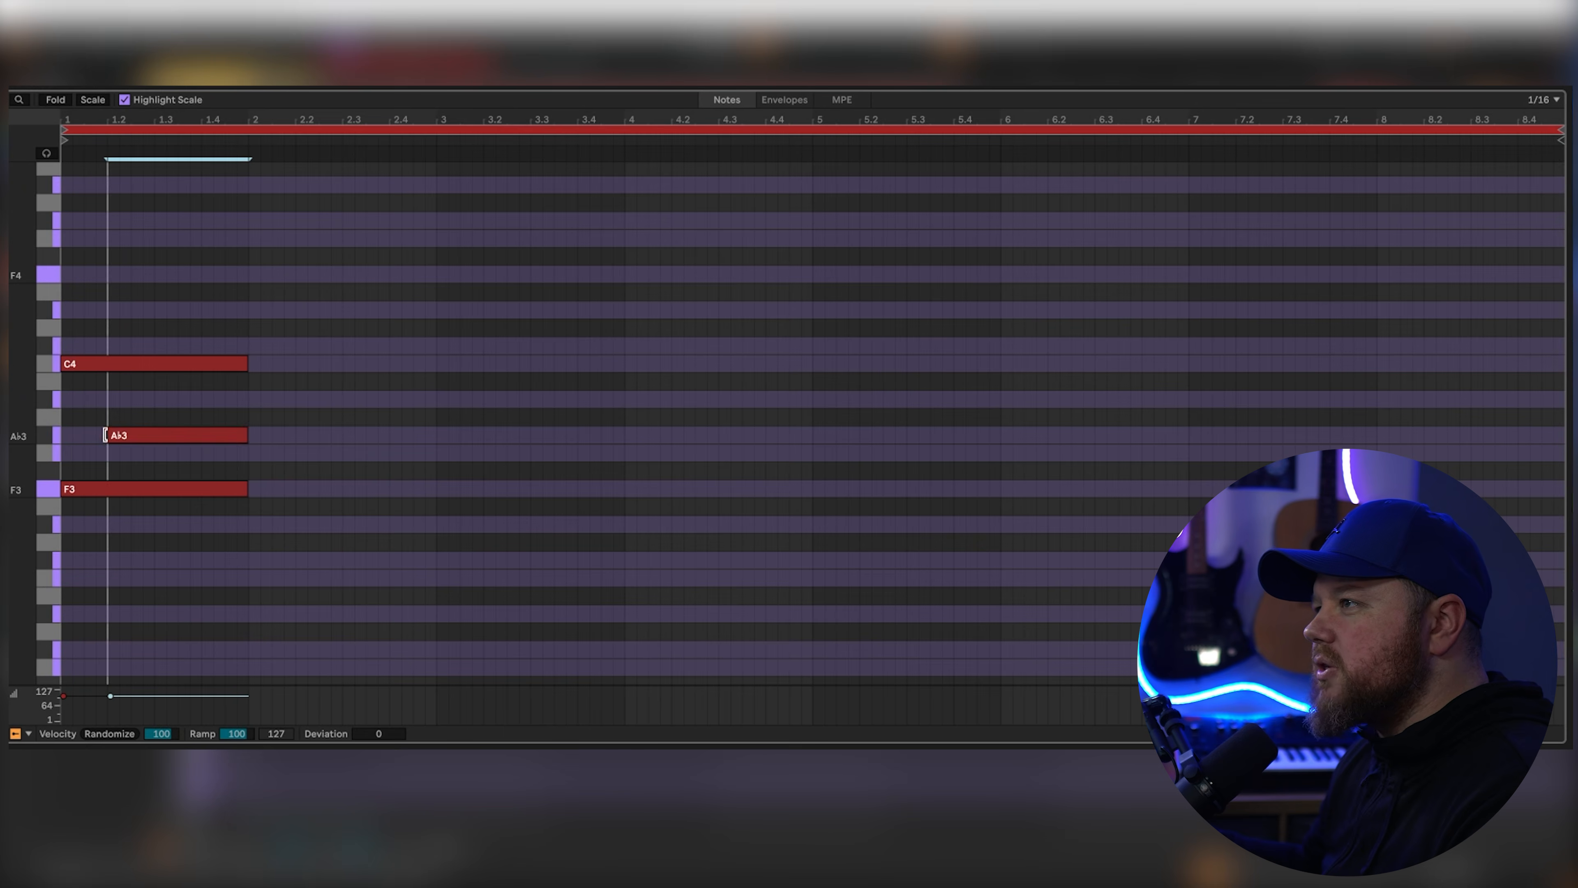
drag(68, 368, 90, 368)
drag(247, 491, 188, 494)
key(space)
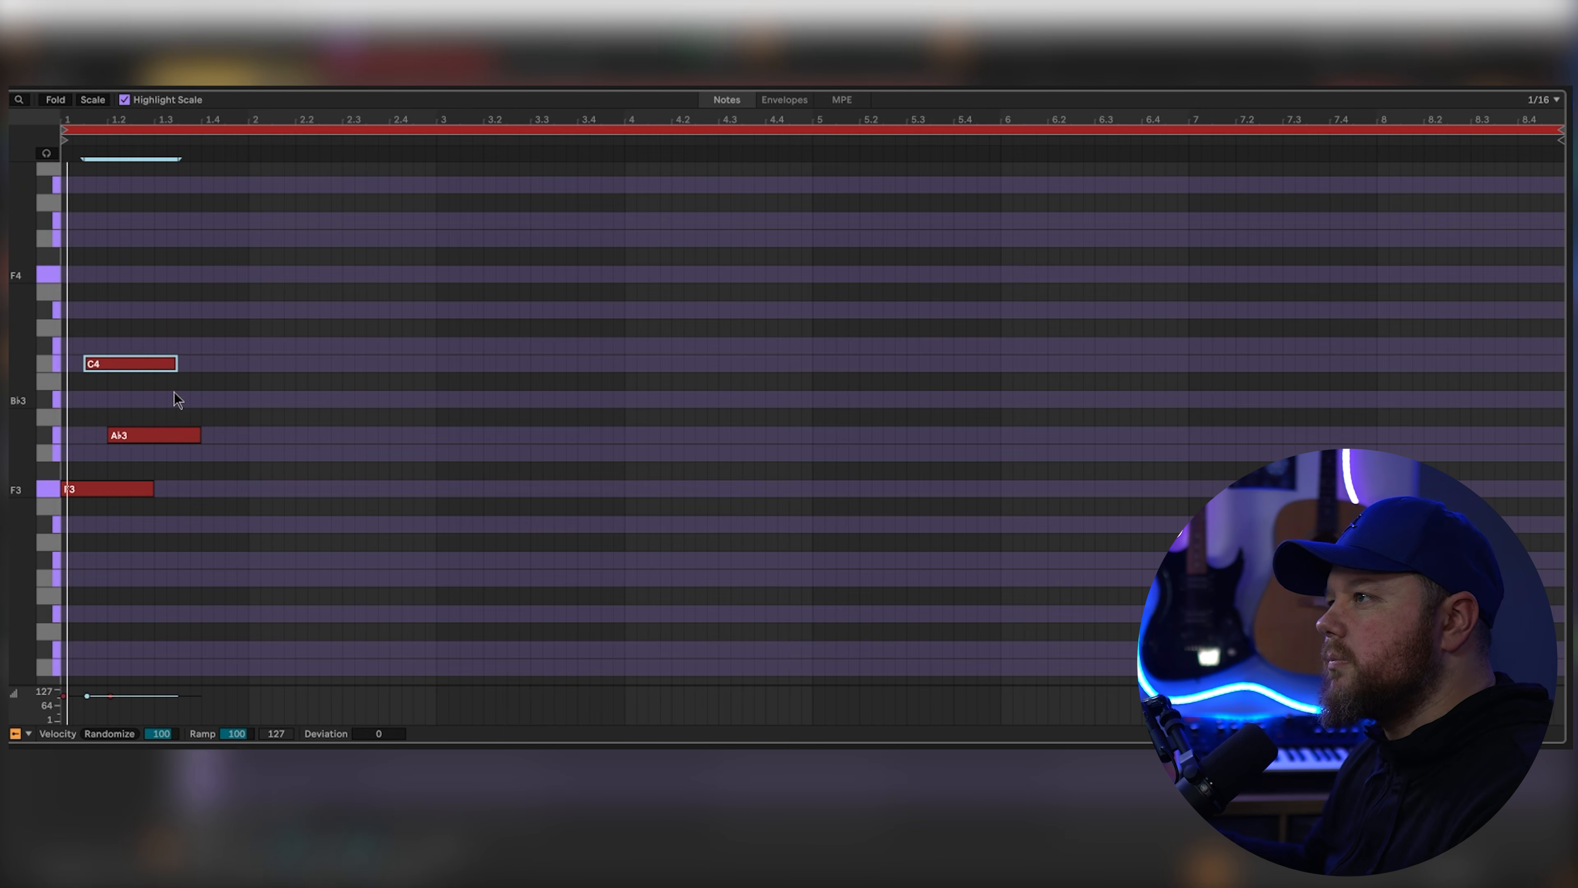
Step: Add a sixteenth-long G3 before beat 1.3, trim C4 and A♭3 to two sixteenths each, and play the pattern
drag(153, 436, 176, 453)
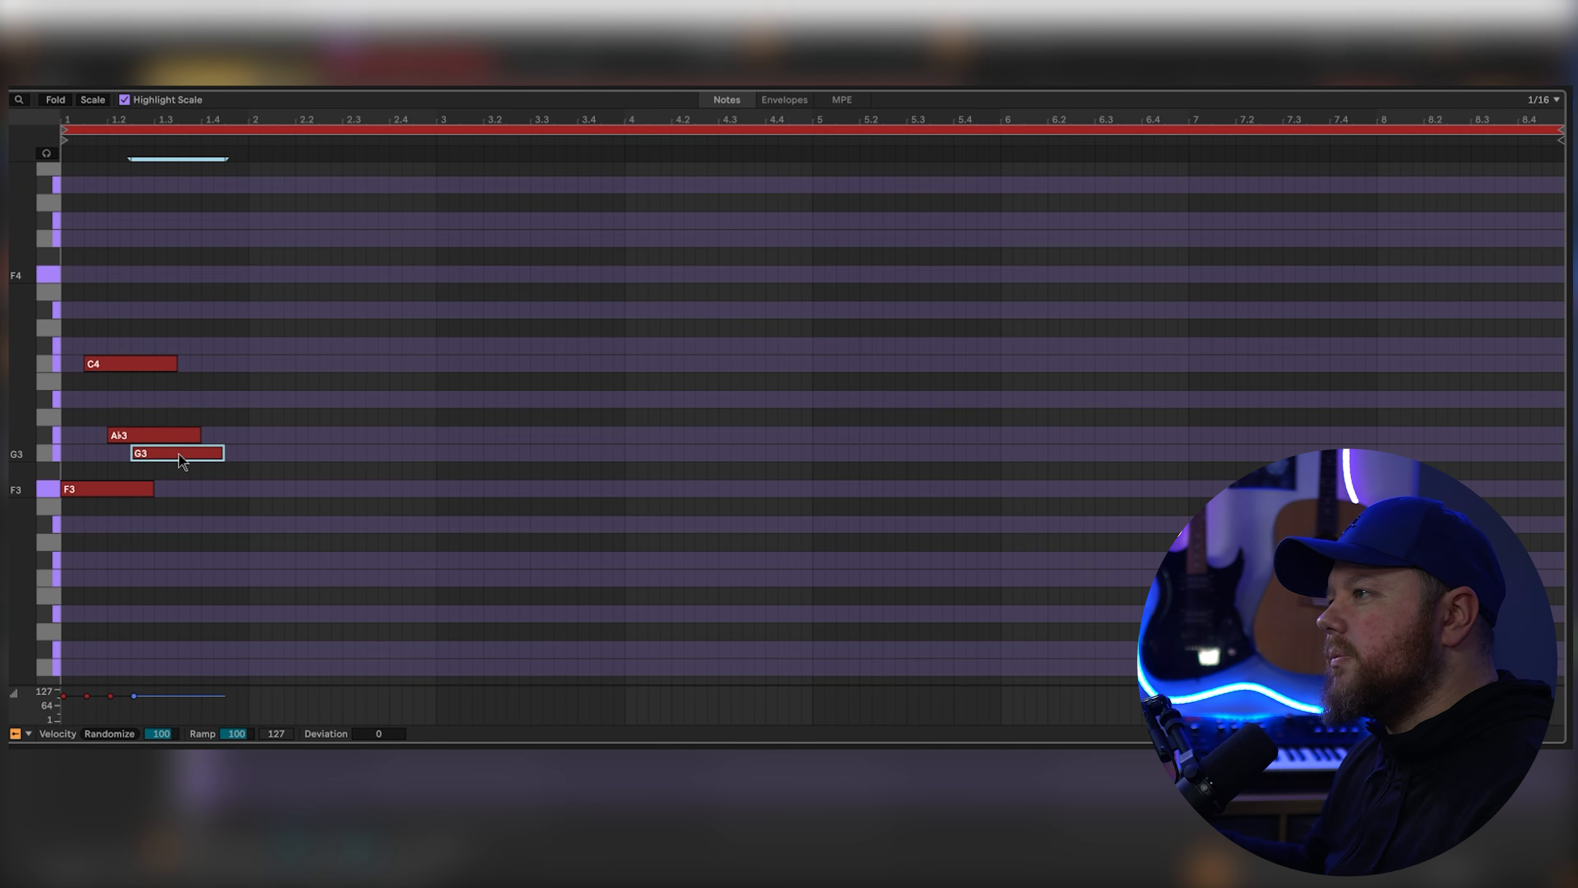
drag(195, 438, 160, 442)
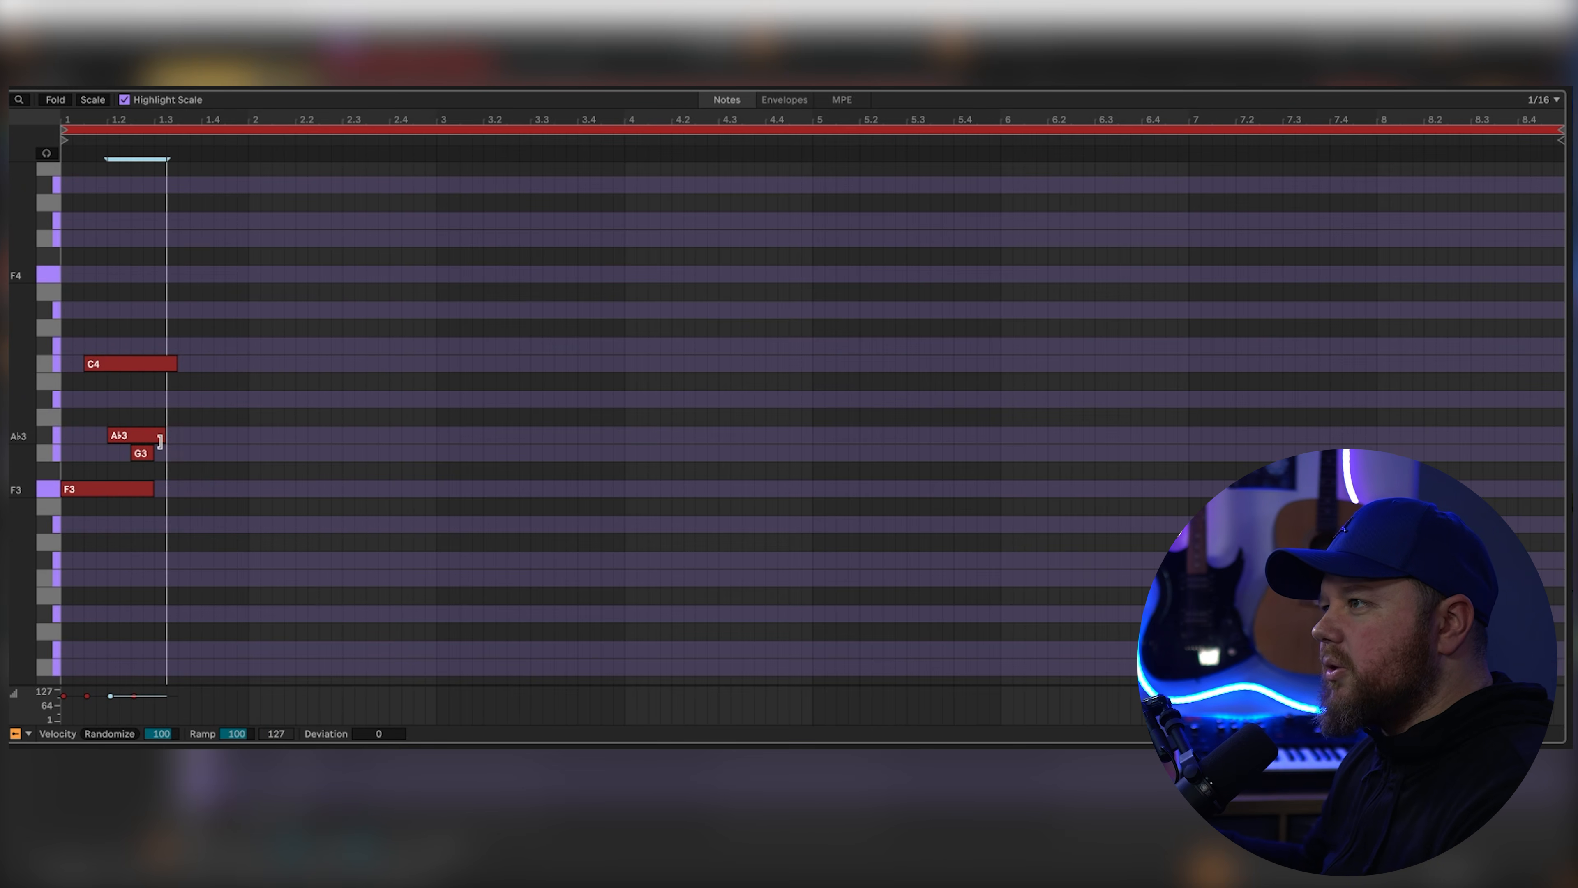
key(space)
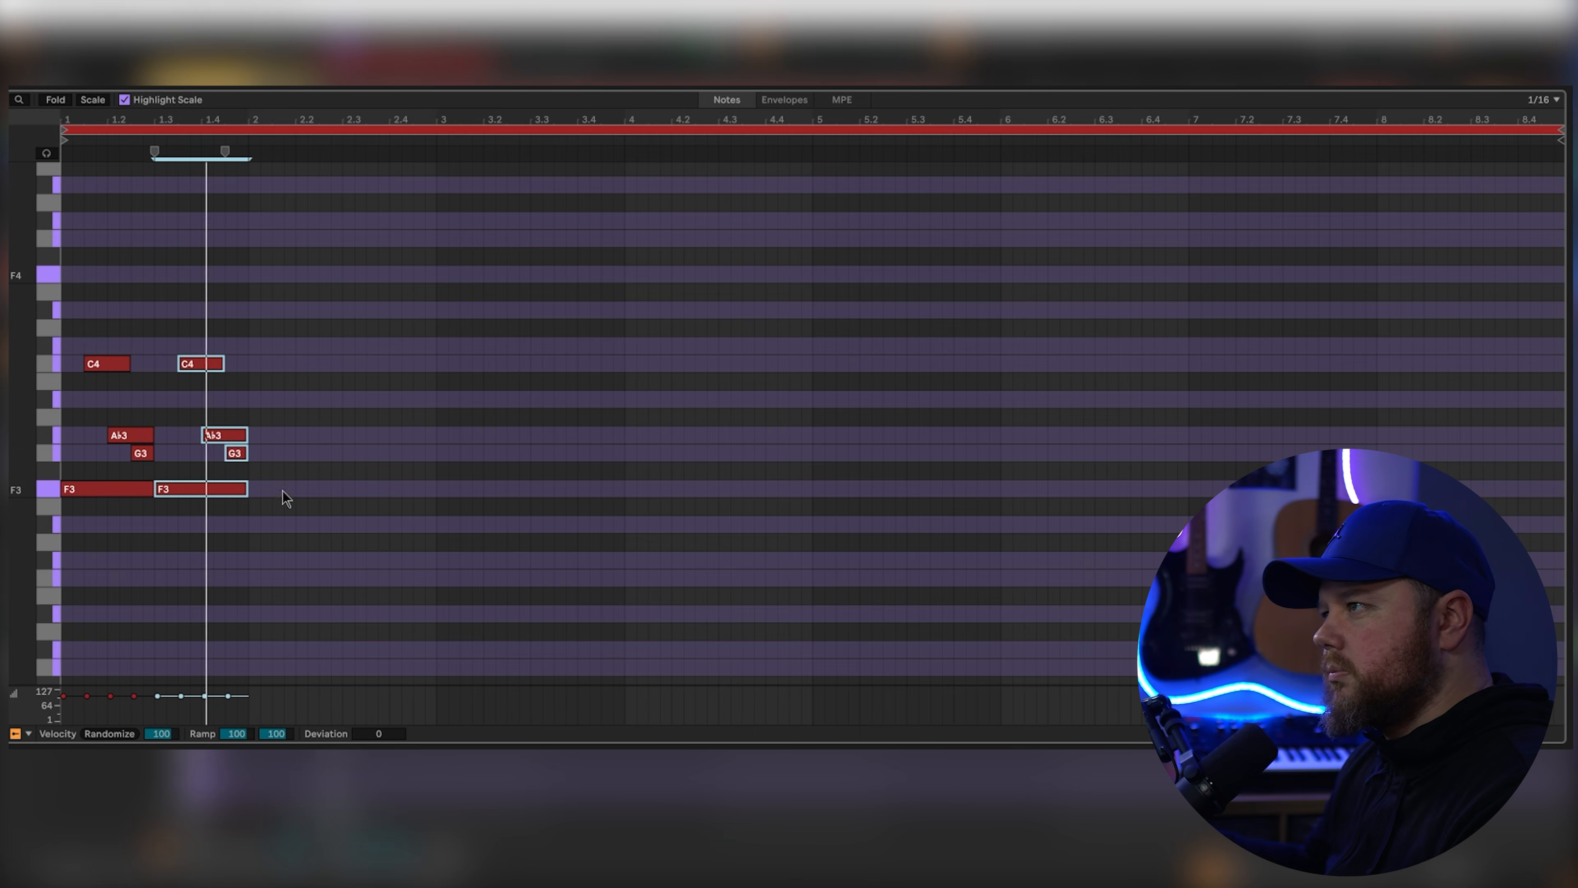
Step: Duplicate the half-bar pattern until it fills the first two bars
key(space)
key(ctrl+d)
key(ctrl+d)
click(419, 421)
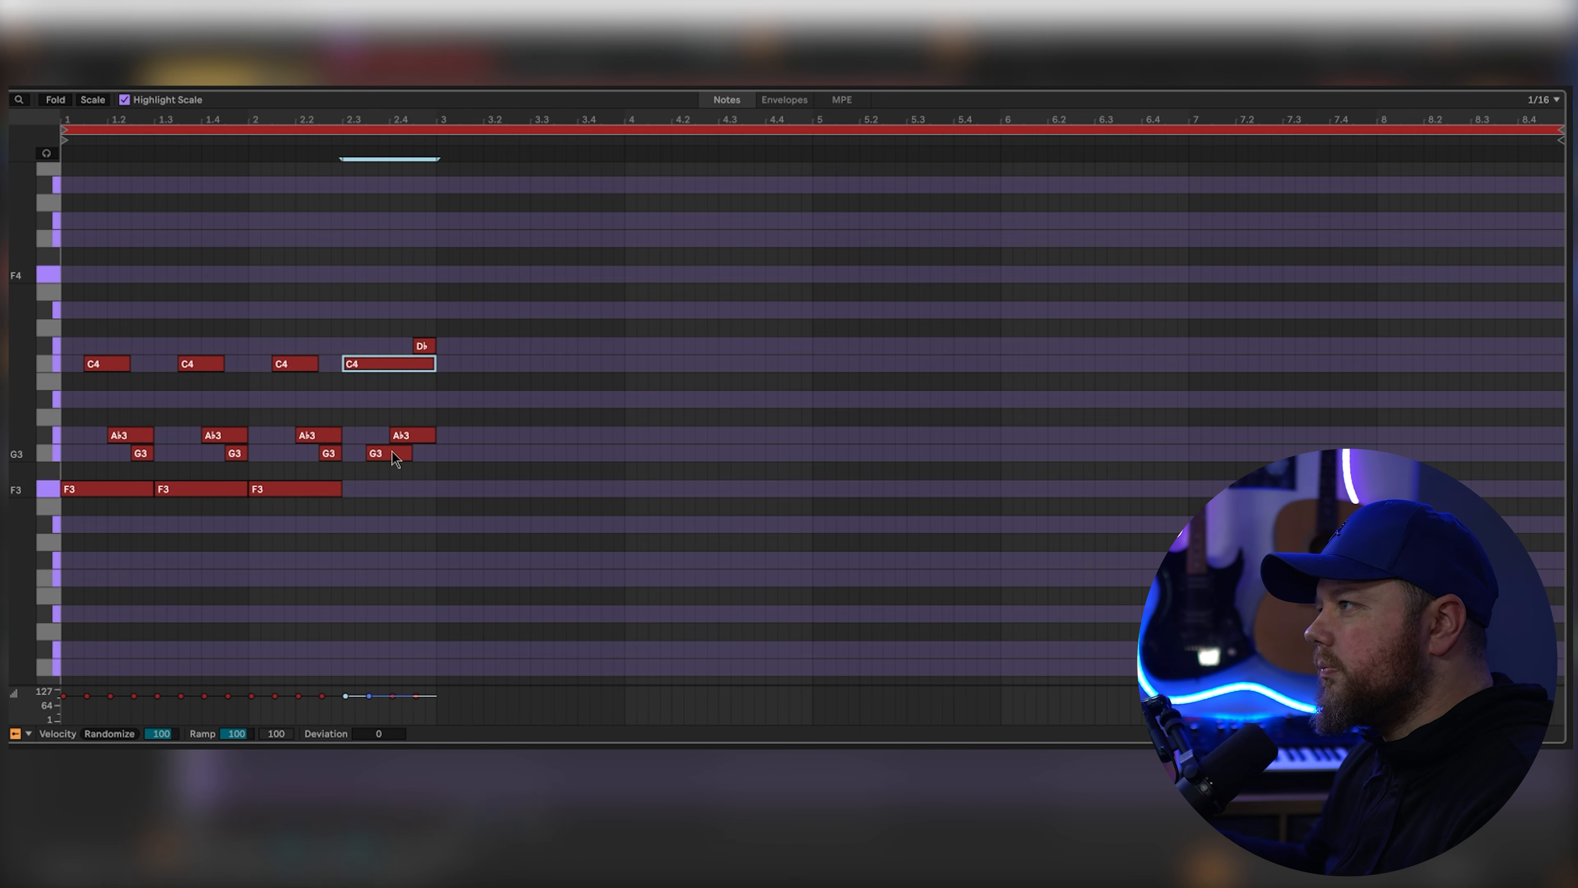
Step: Rework bar 2's second half with a long C4 on 2.3, F3 a sixteenth later, G3 on 2.4 and A♭3 on the final sixteenth
click(391, 453)
key(space)
mouse_move(393, 460)
mouse_down()
mouse_move(409, 353)
mouse_move(430, 469)
mouse_move(422, 458)
mouse_up()
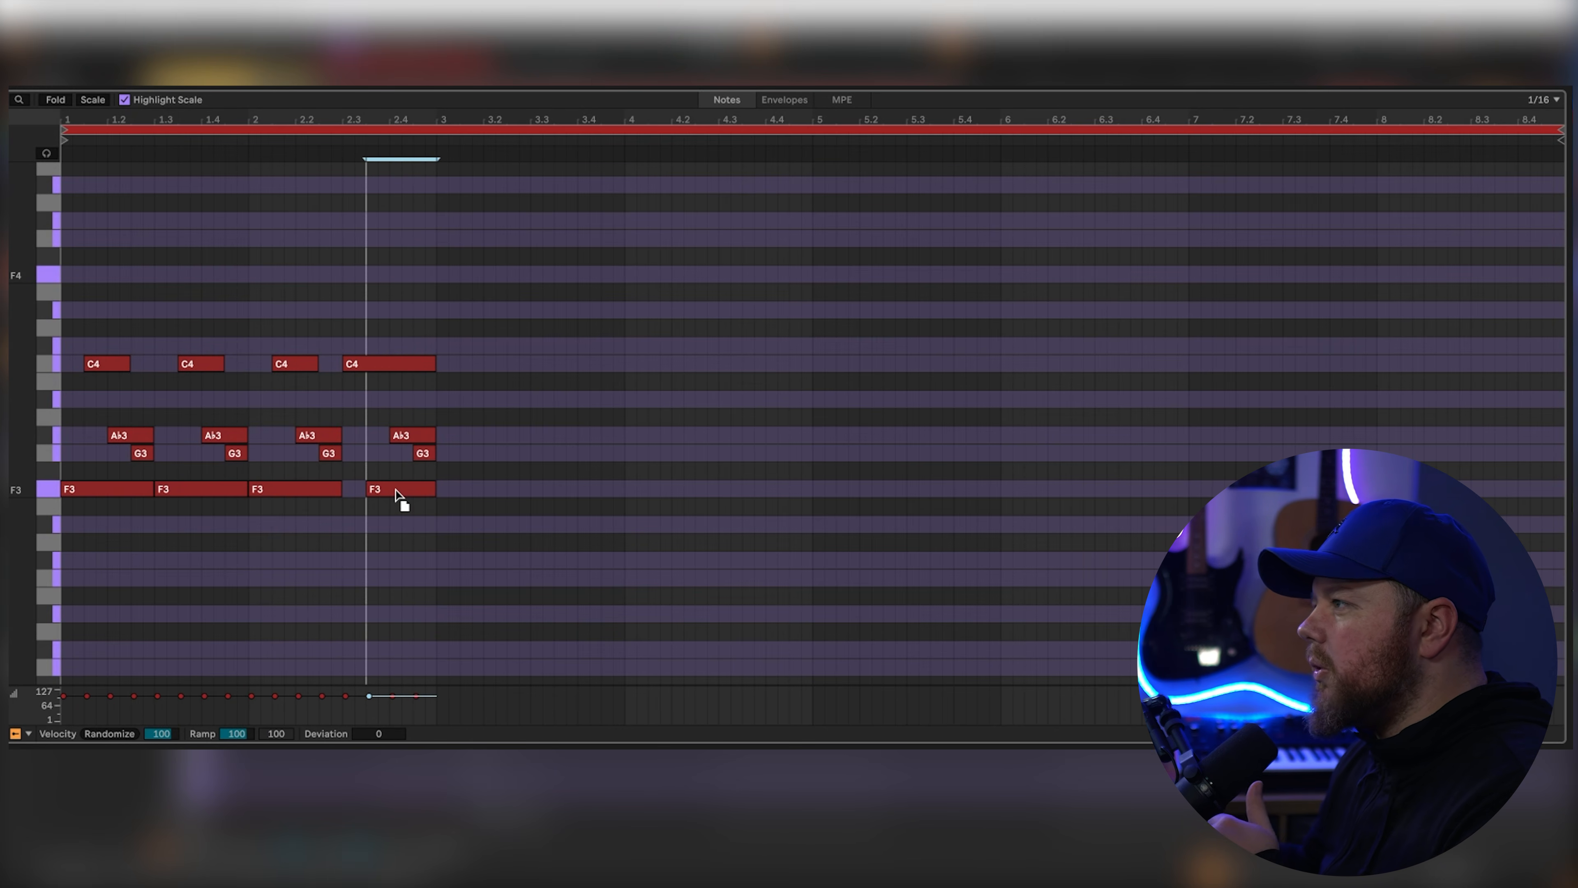
drag(395, 489, 397, 489)
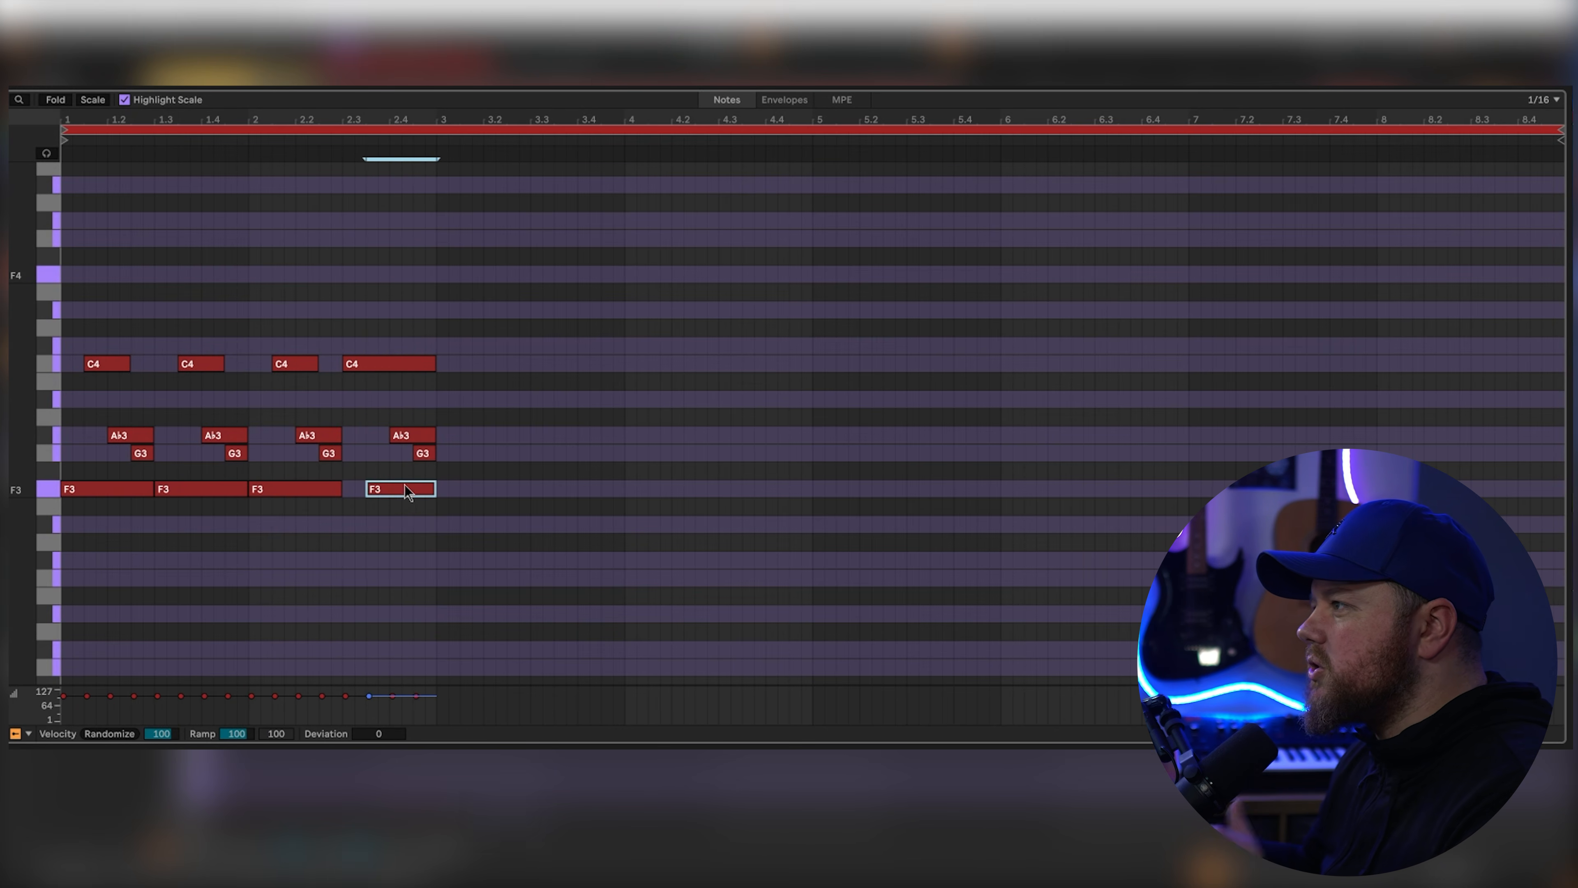
drag(474, 450, 438, 432)
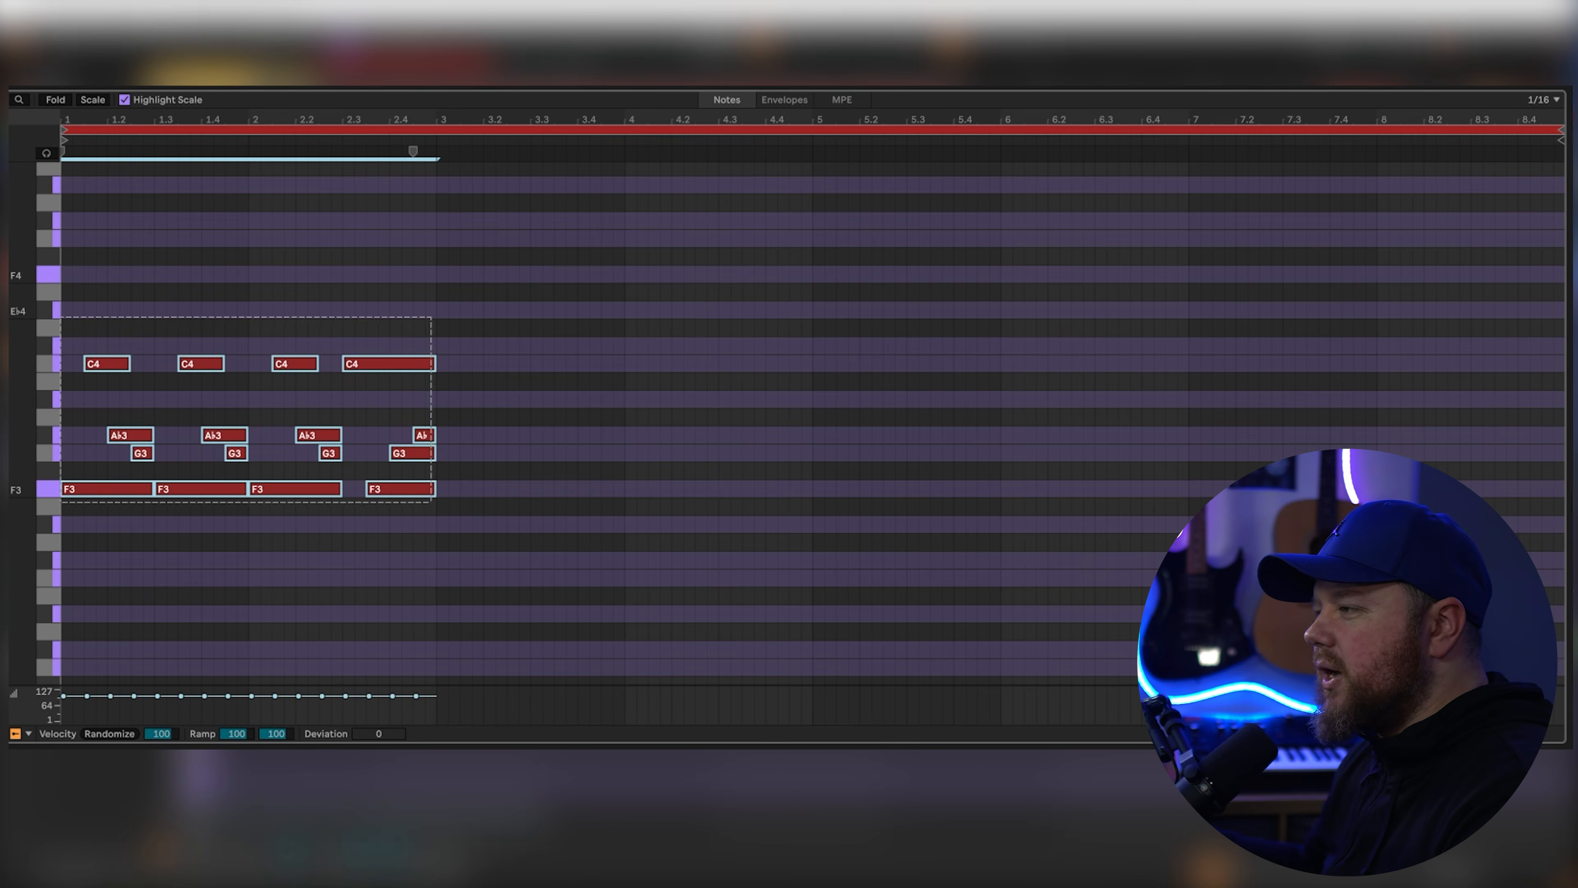
Step: Randomize the velocities of all notes in the two bars by 34, play them, and duplicate them into bars 3 and 4
drag(431, 502, 61, 317)
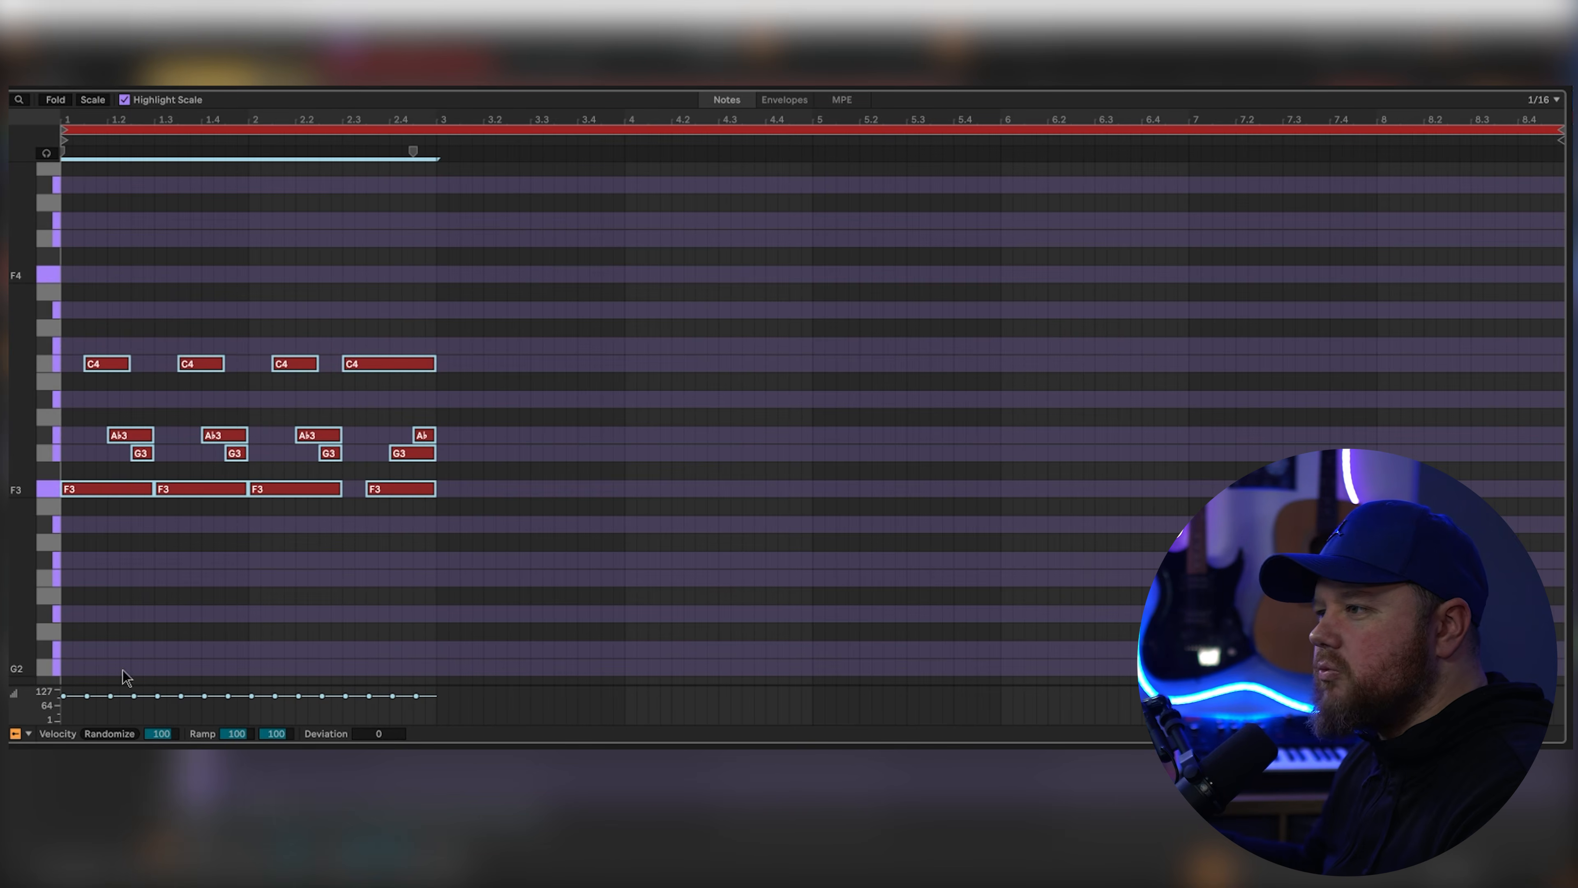
drag(166, 733, 166, 781)
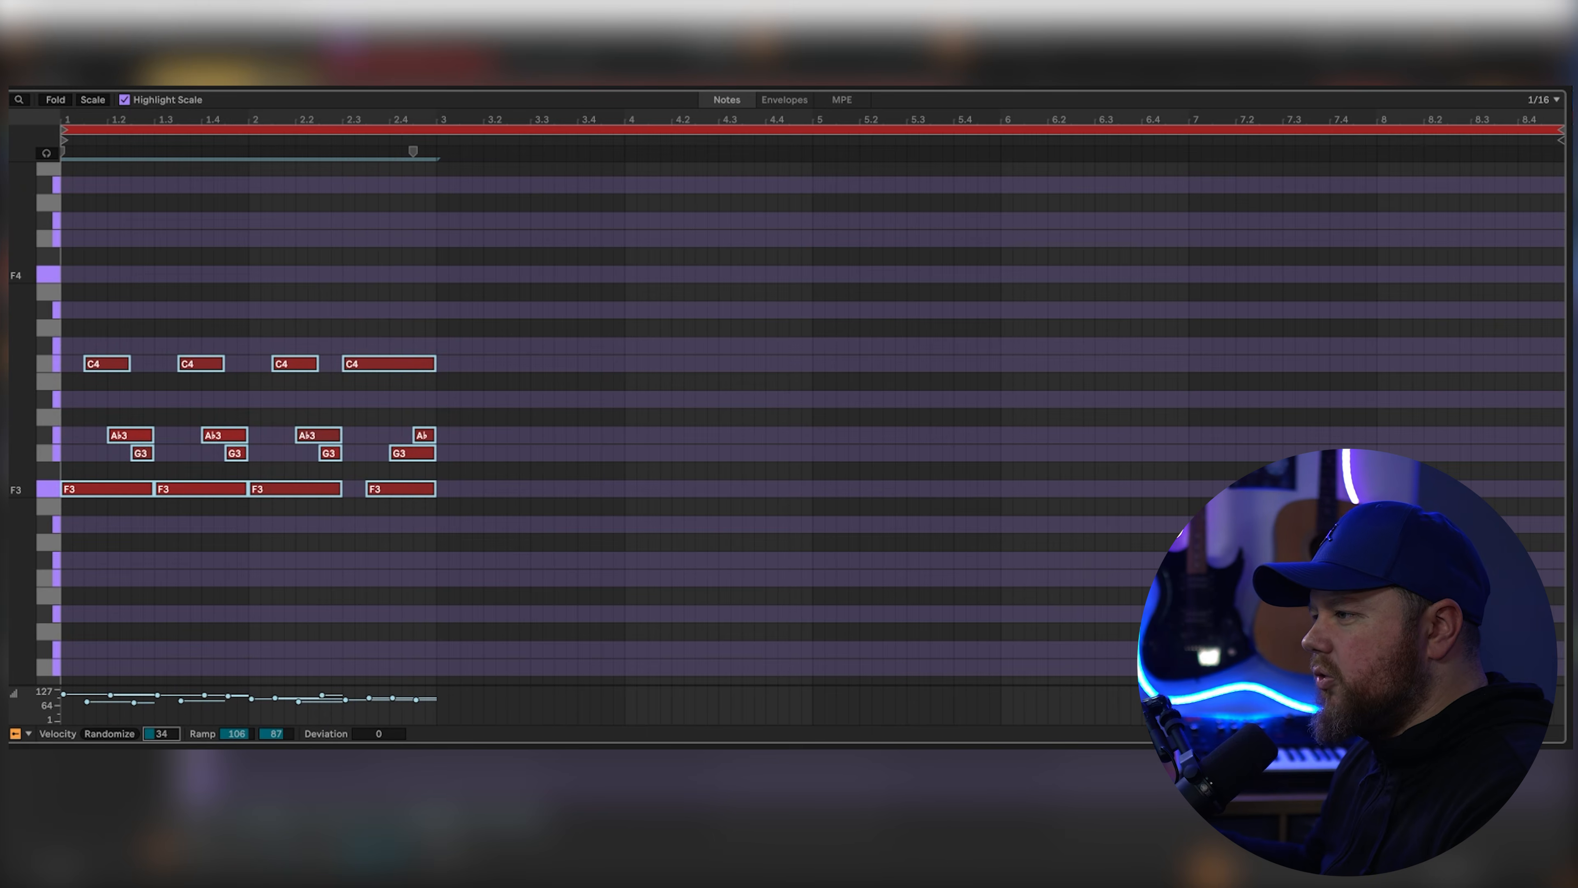
key(space)
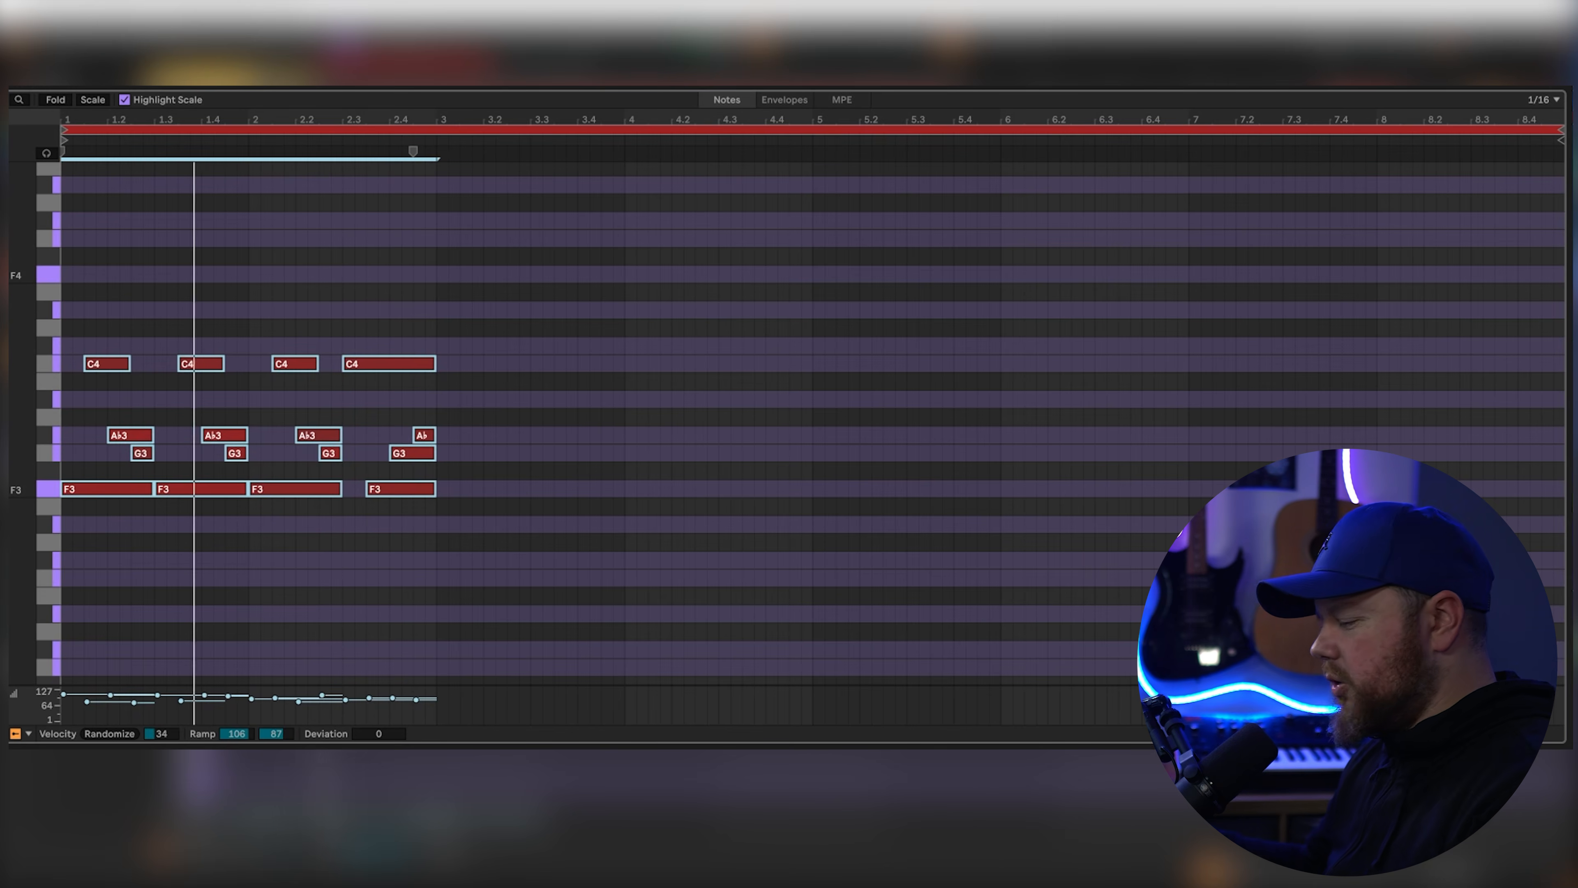
key(ctrl+d)
Step: Raise the long C4 on beat 4.3 to D♭4
drag(726, 313, 758, 485)
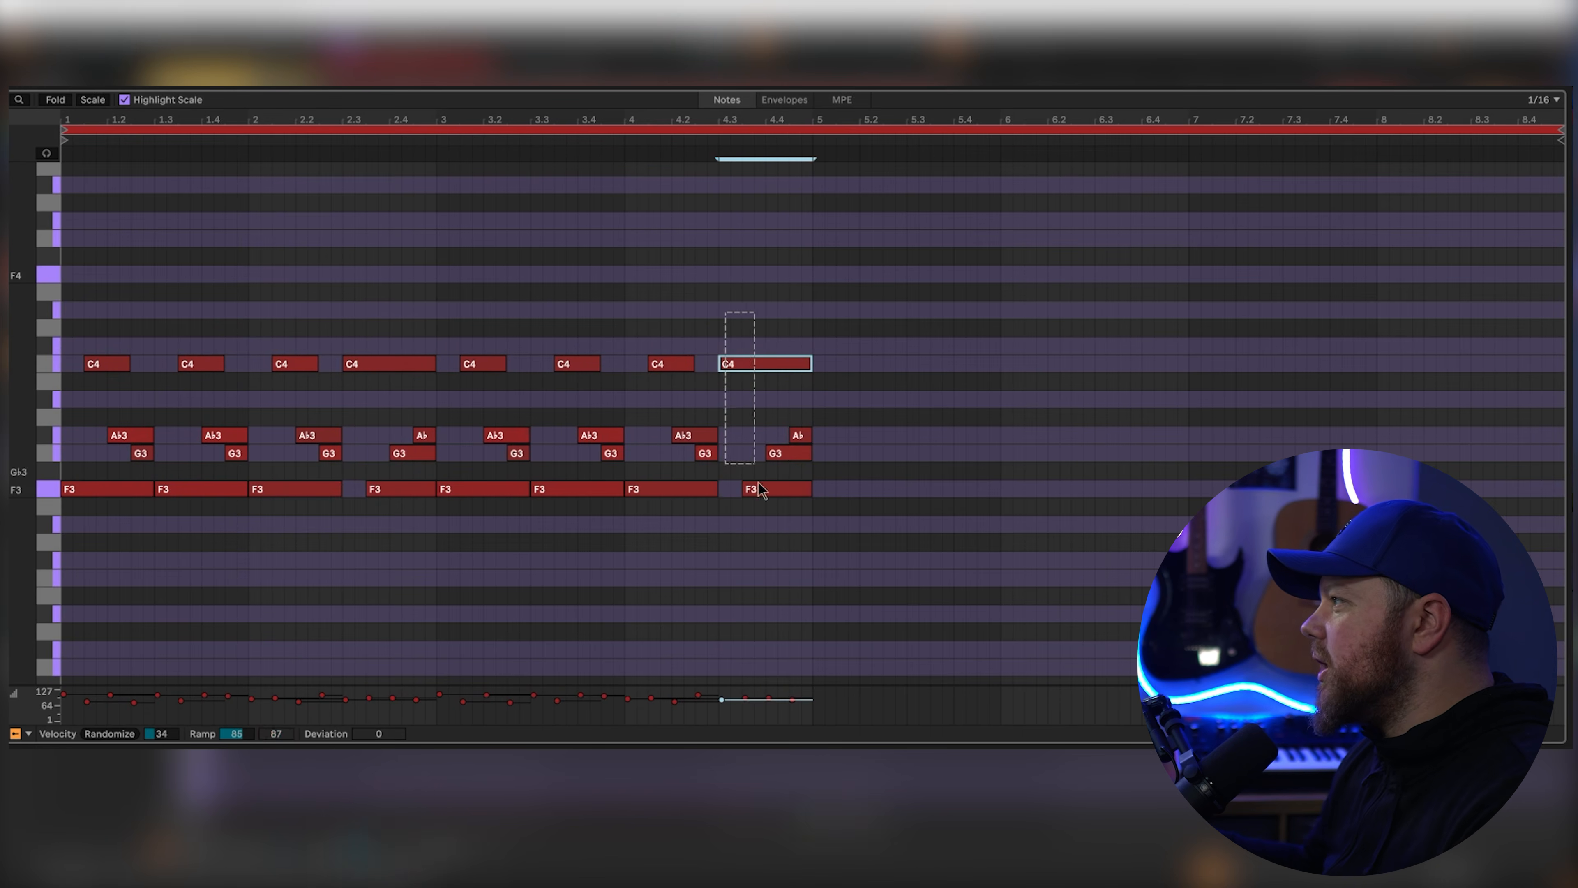
click(872, 534)
click(748, 361)
key(Up)
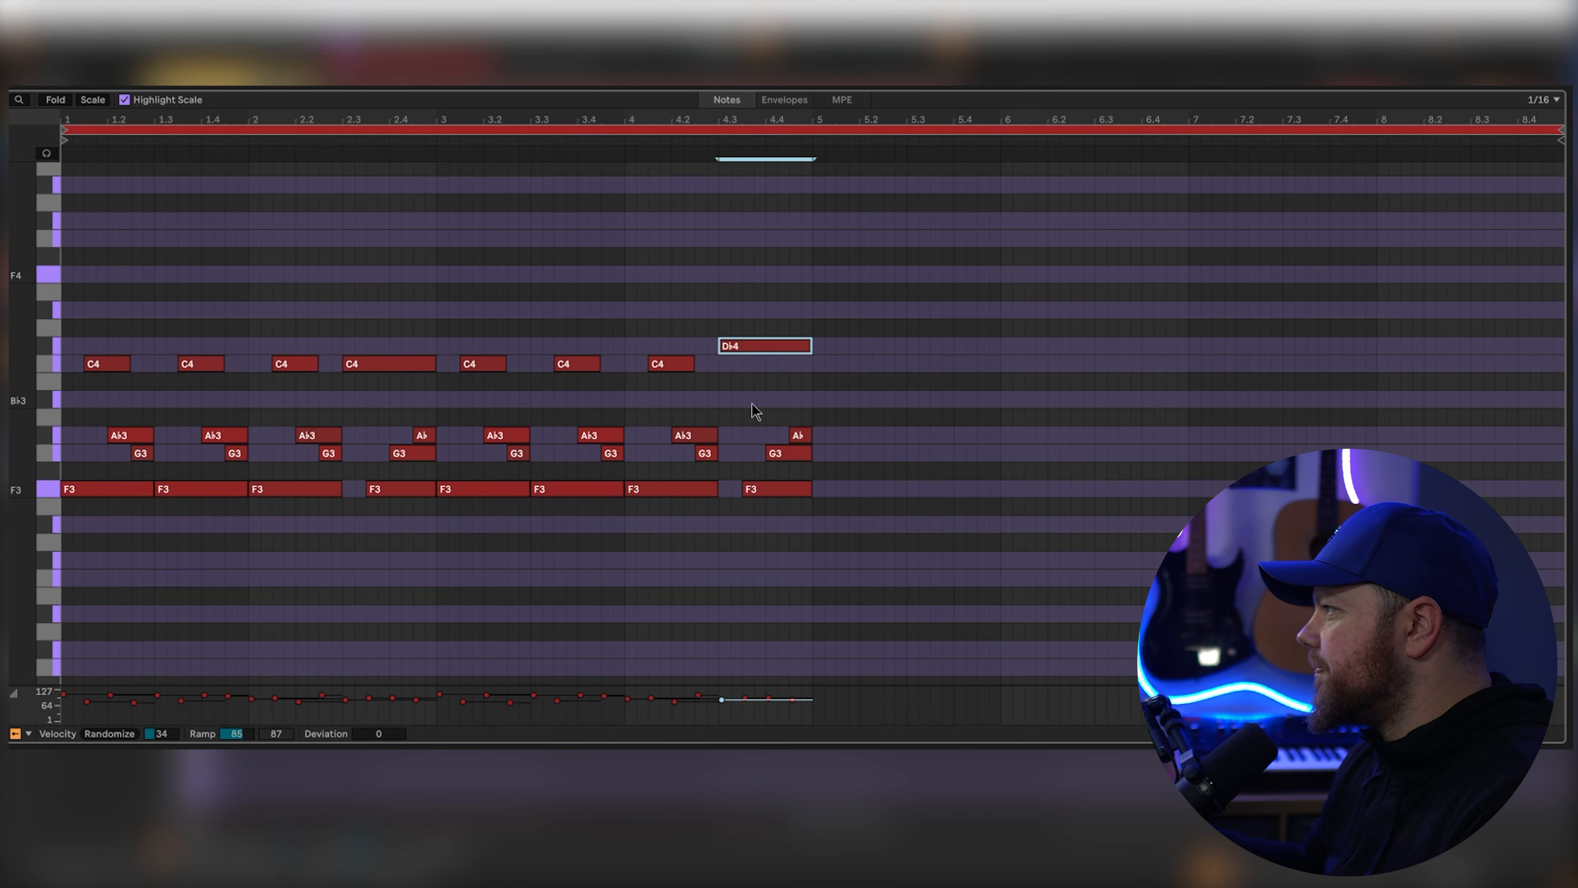
Step: Start the last F3 on beat 4.3 and lower it to D♭3, with the D♭4 above starting a sixteenth later
drag(743, 489, 727, 489)
drag(719, 343, 739, 353)
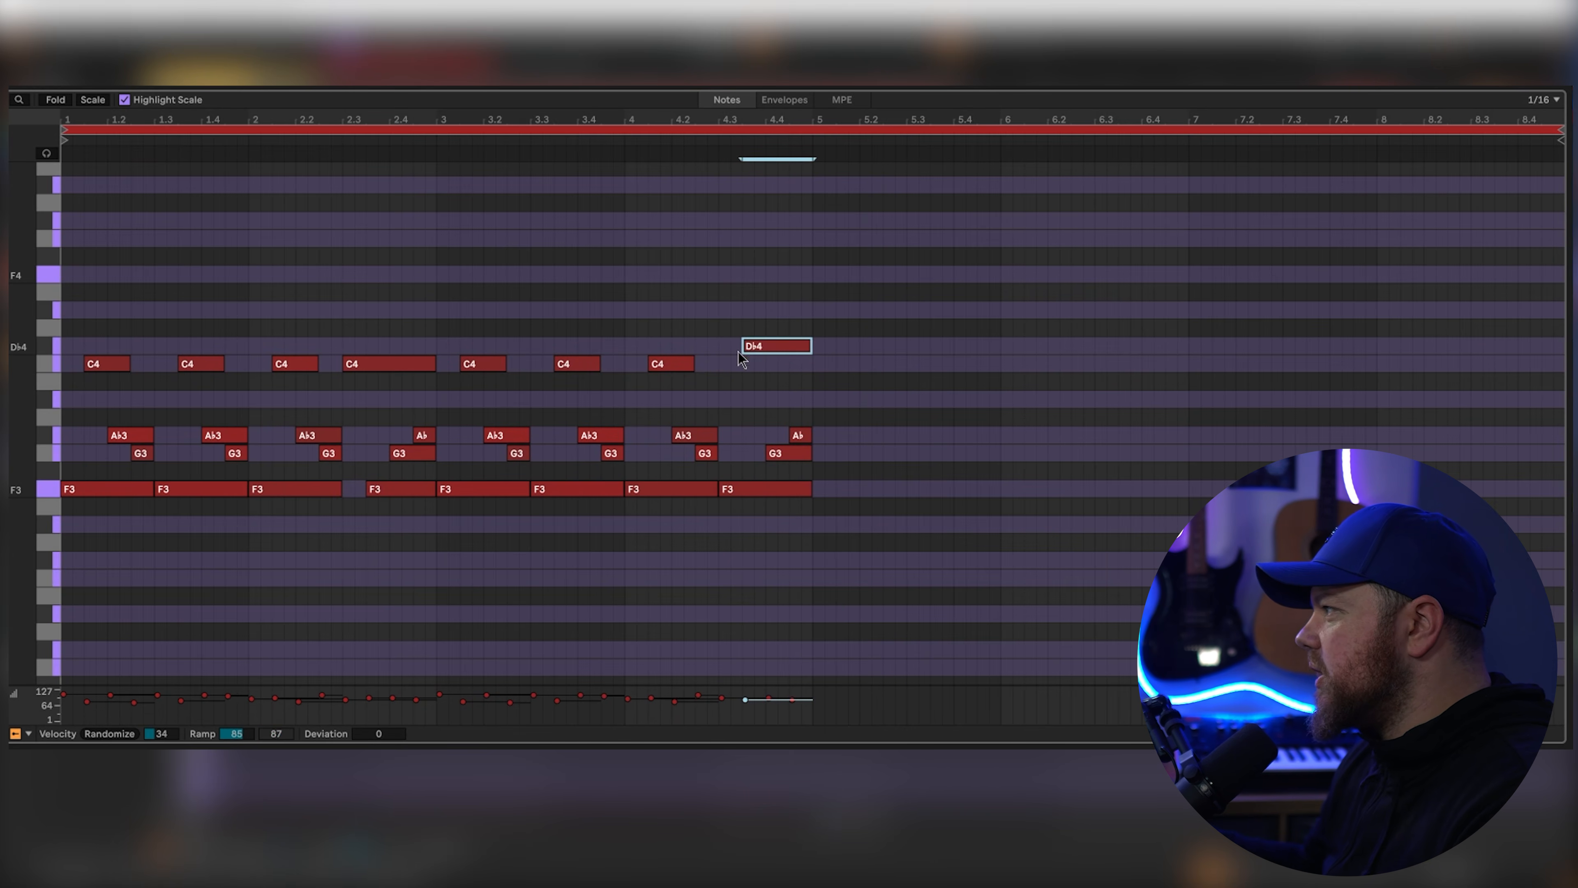
click(635, 143)
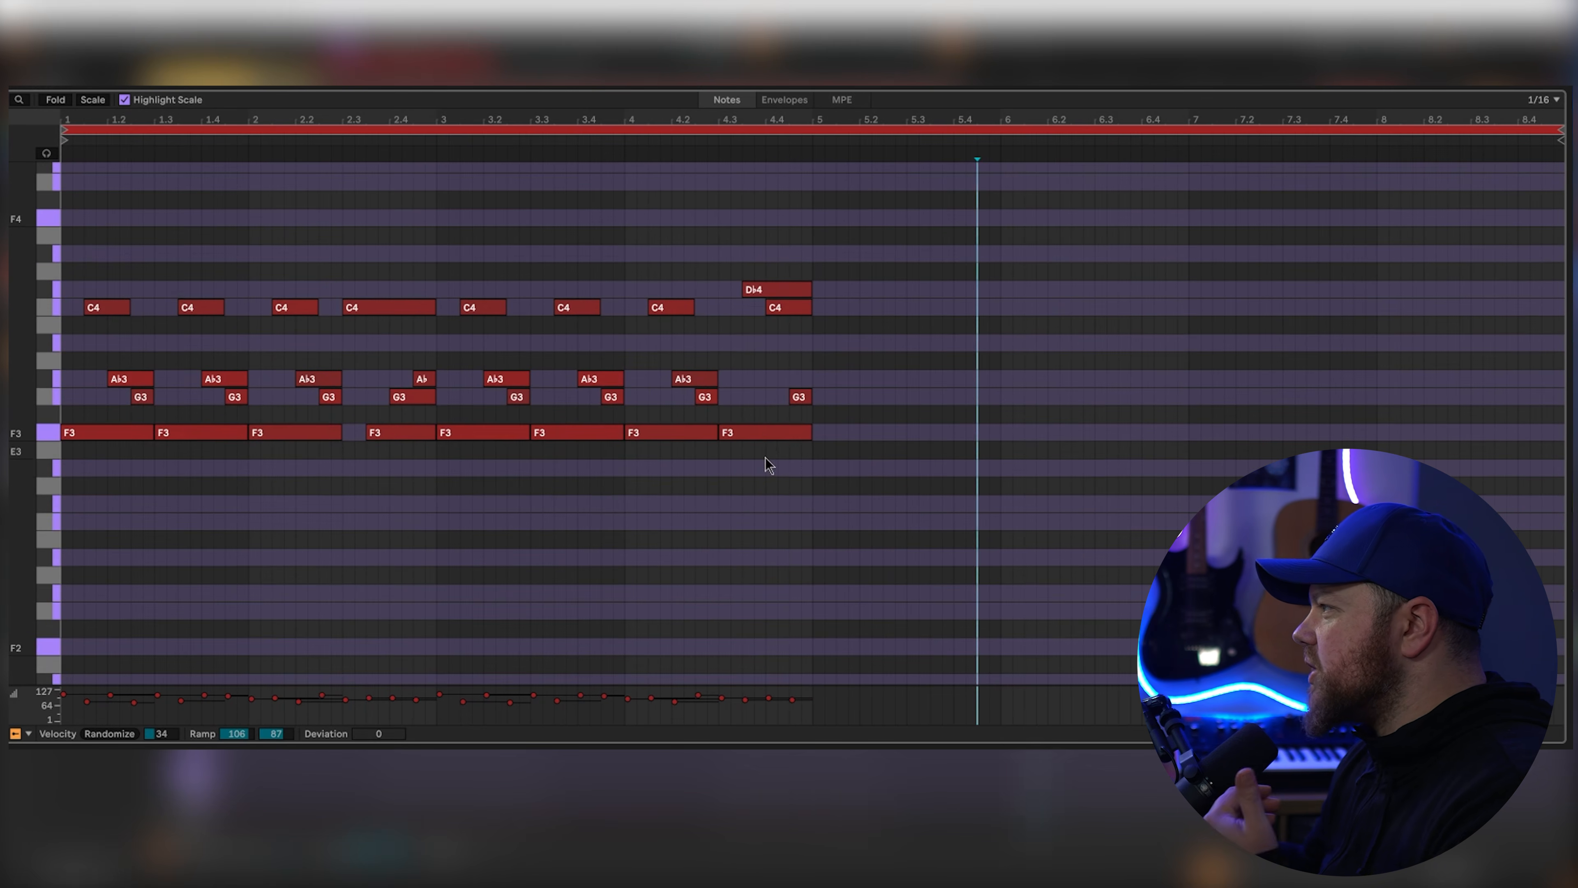
drag(764, 435, 764, 483)
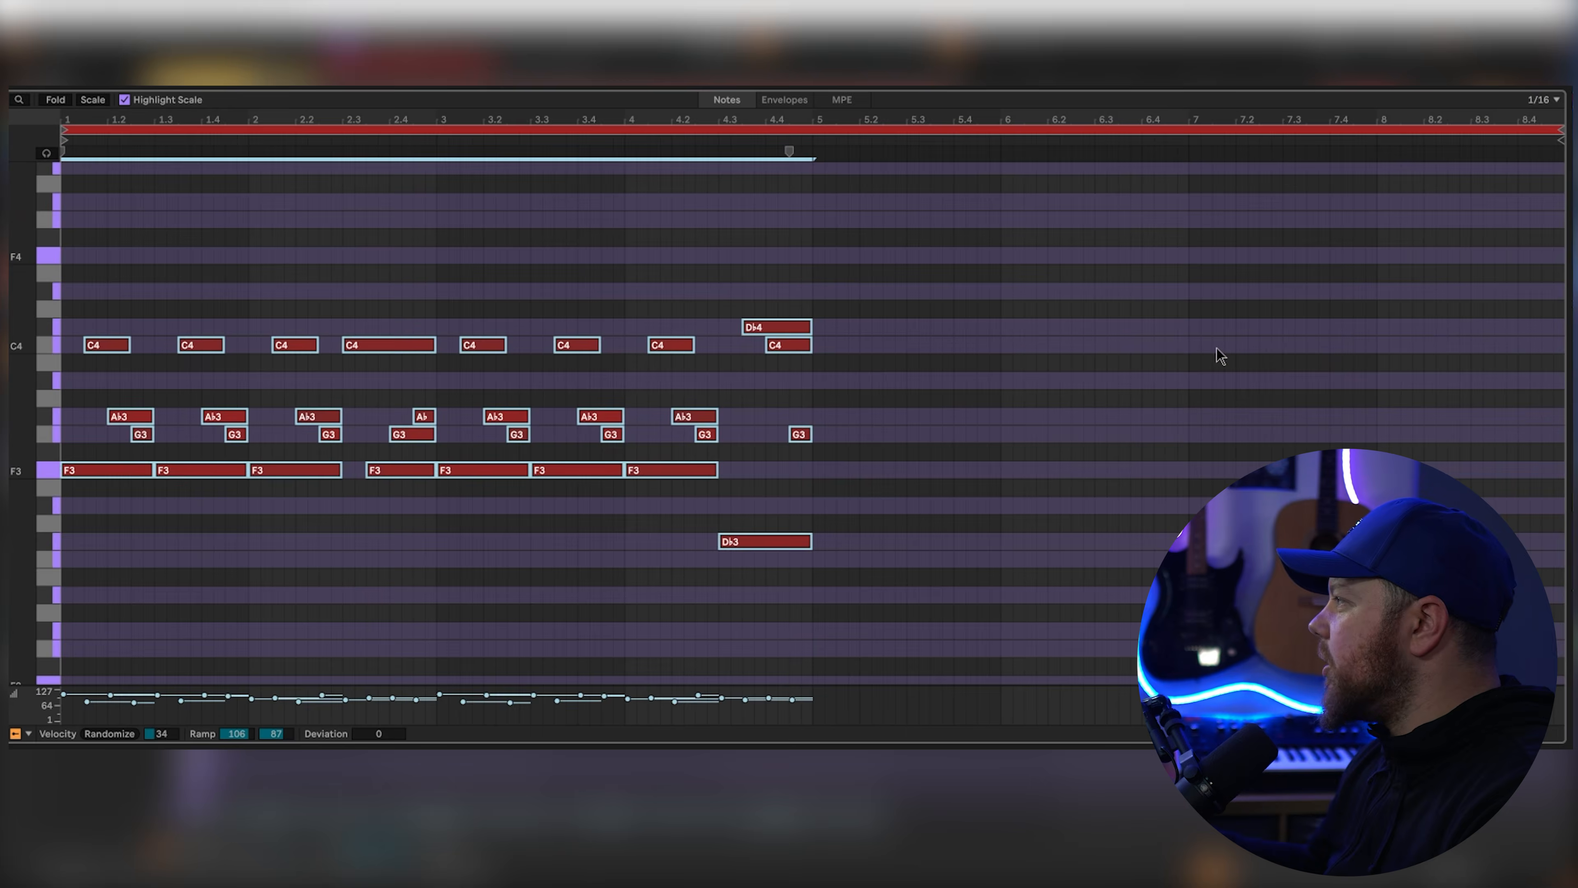
Step: Duplicate the four-bar pattern into bars 5 to 8 and add a sixteenth-long D♭4 at the start of bar 8
key(ctrl+d)
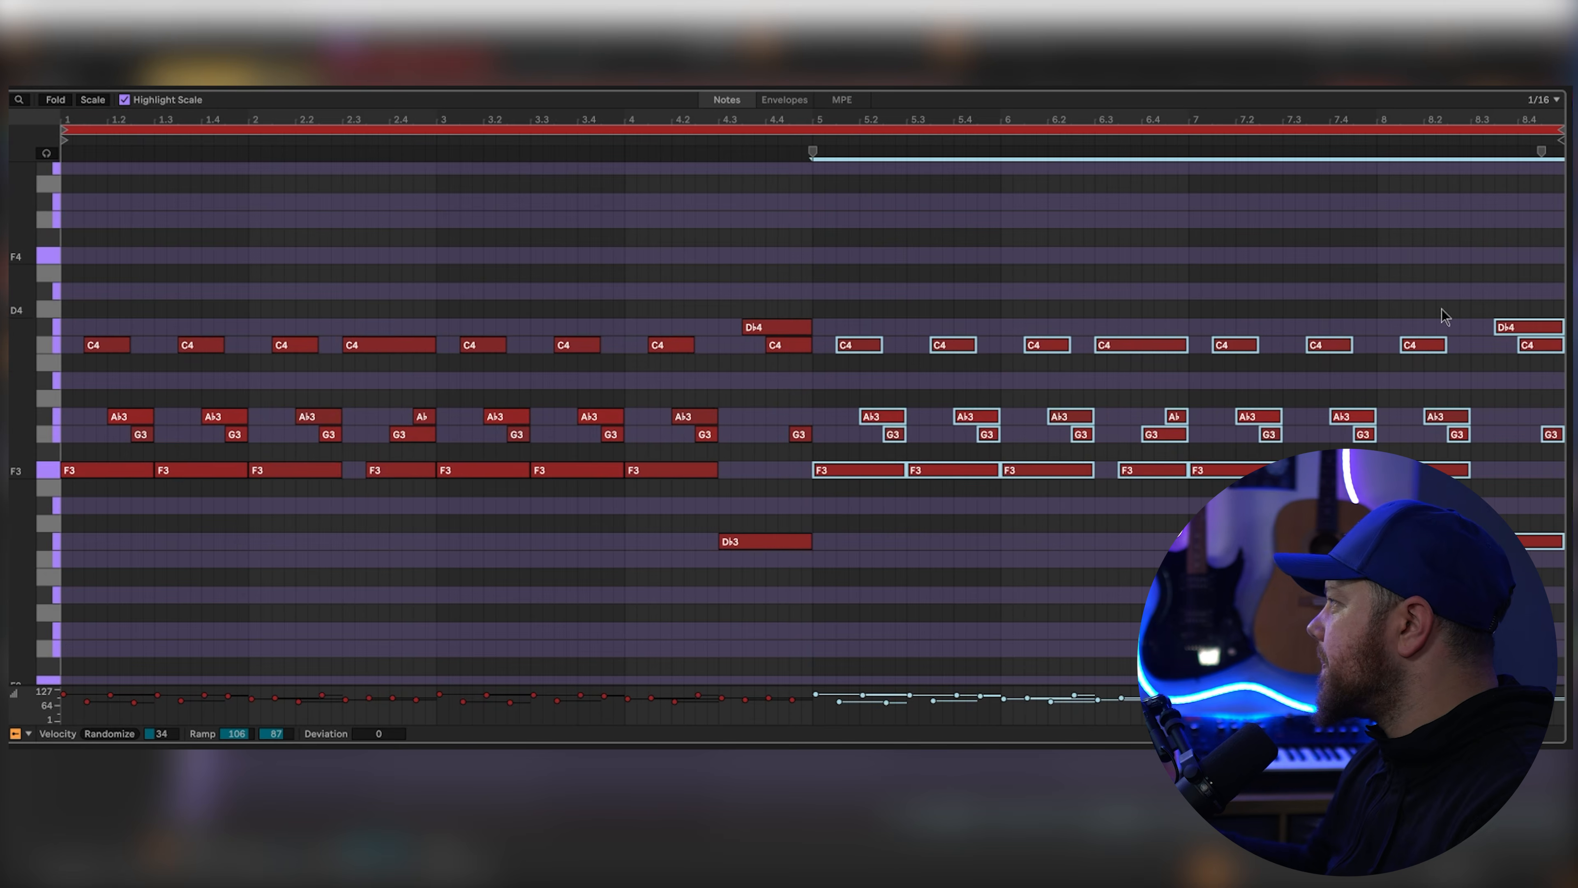
click(1432, 376)
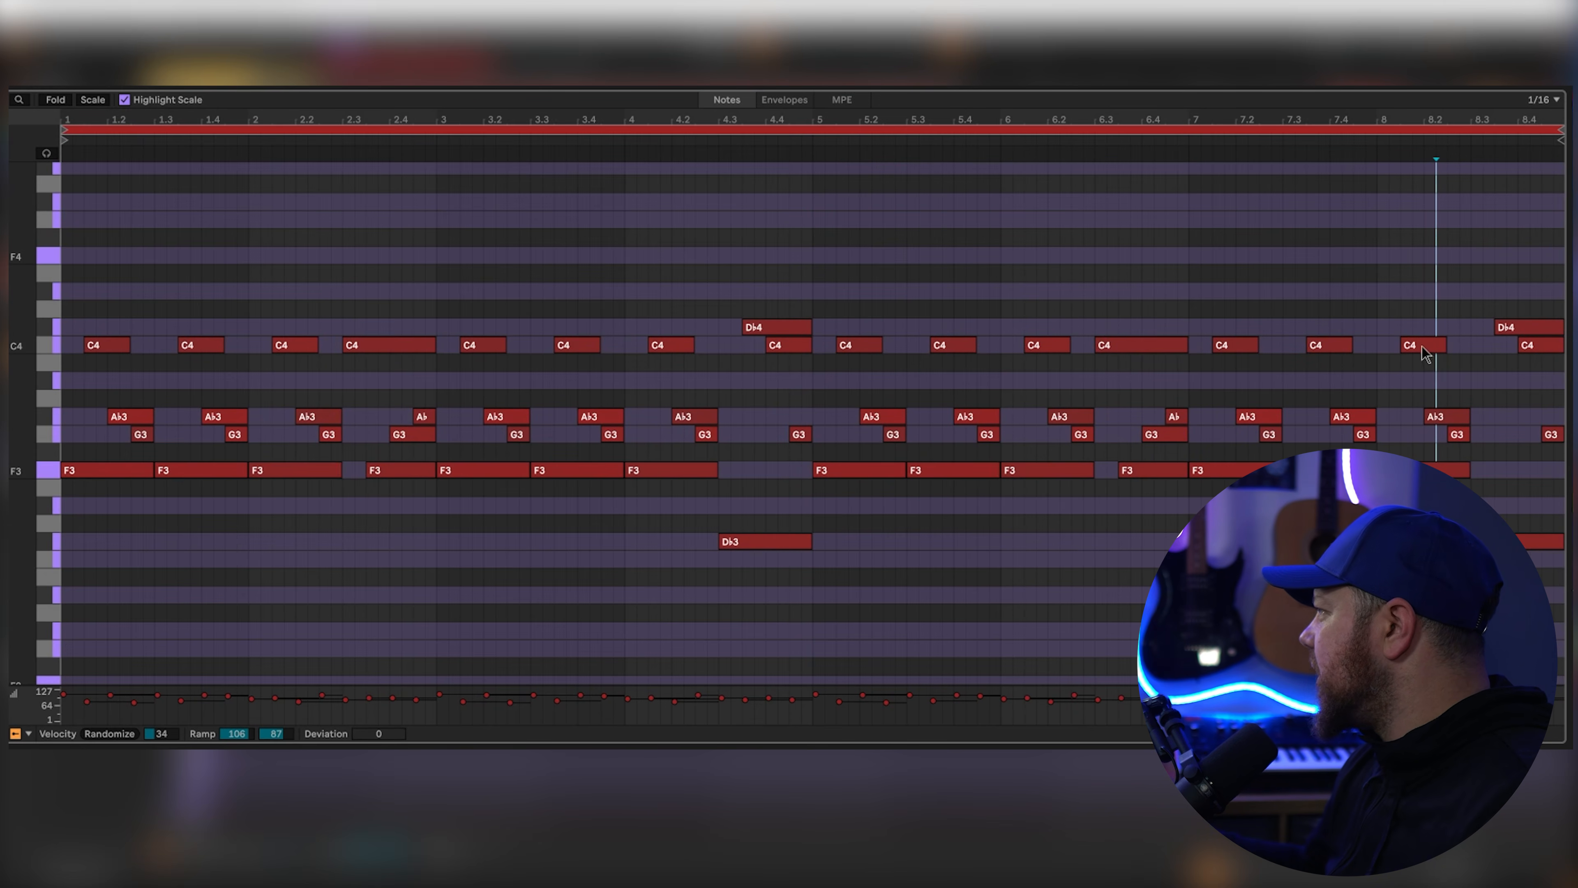
double_click(1398, 328)
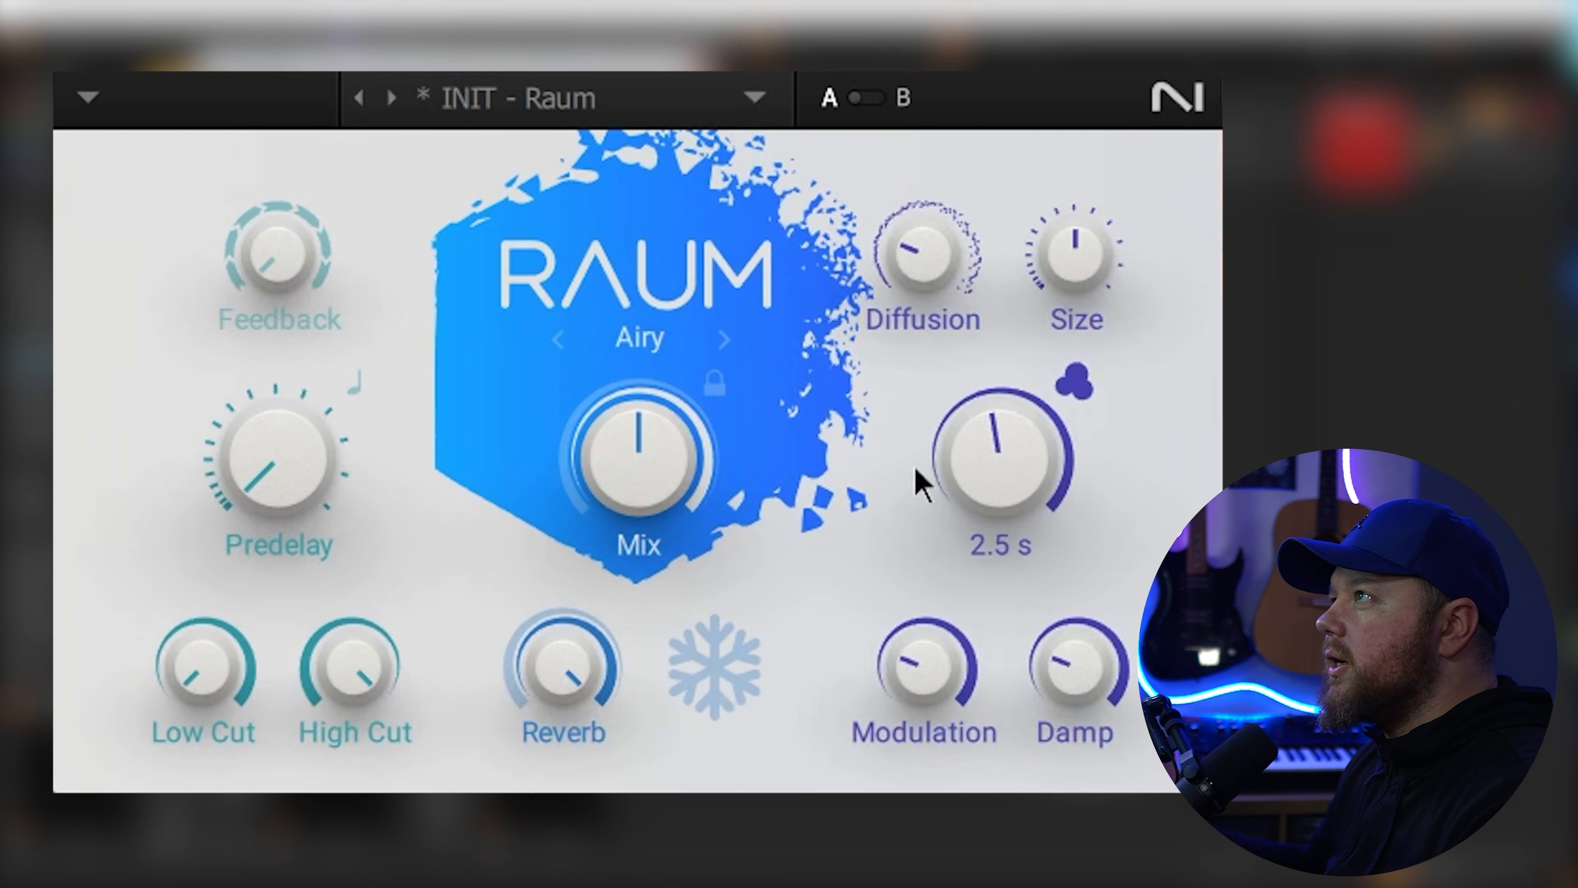
Step: Set the Raum reverb's mix to 26% and adjust its predelay
drag(576, 470, 577, 467)
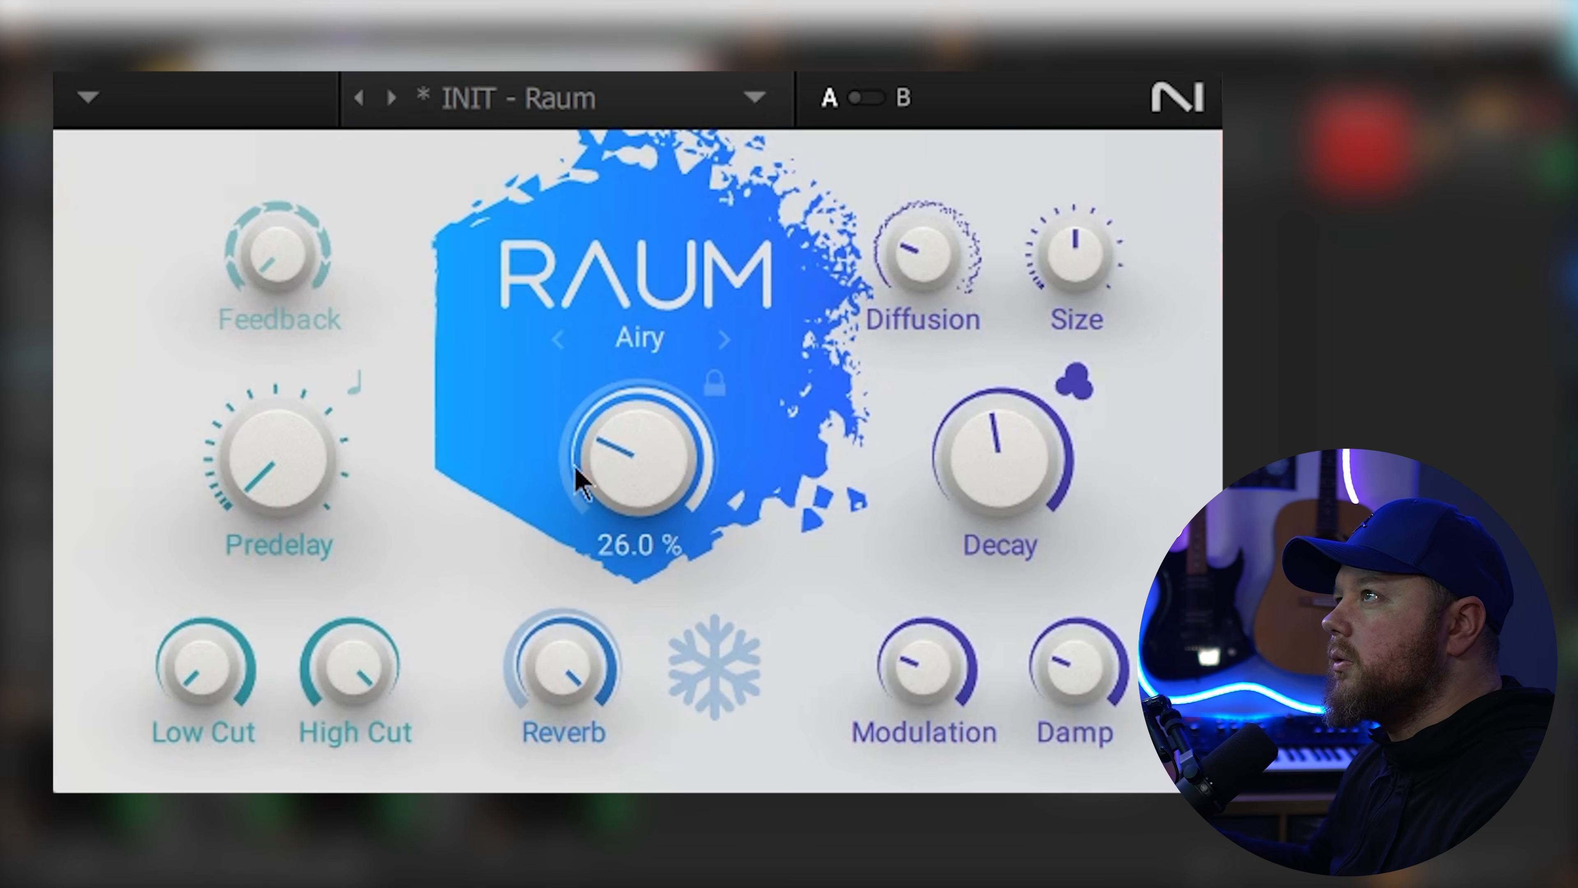
drag(278, 459, 278, 429)
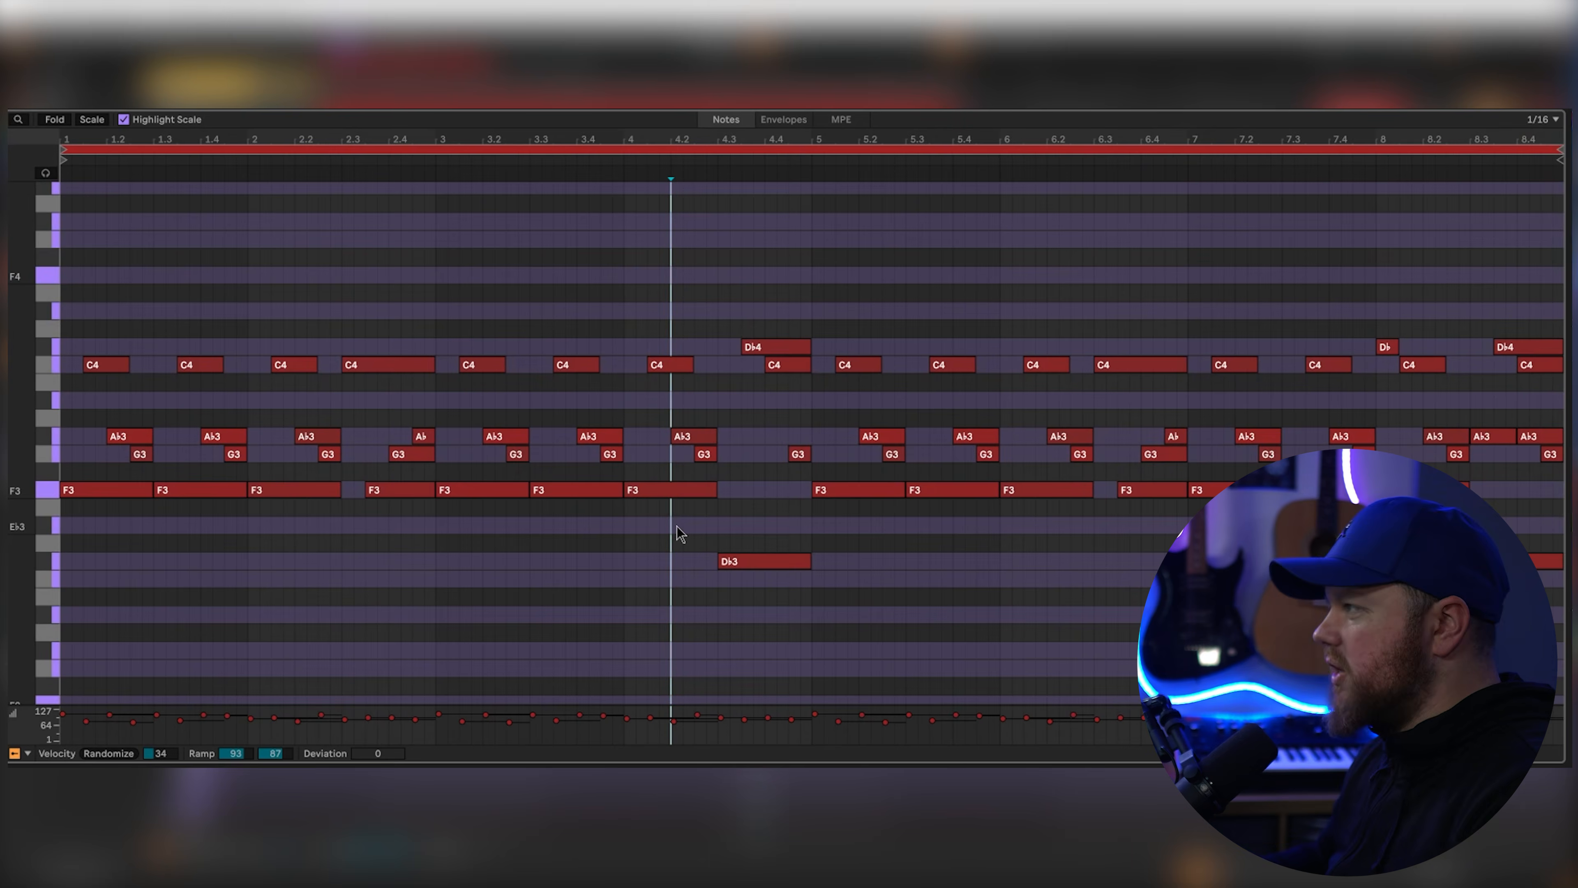
Step: Transpose all notes in the clip up one octave and copy the eight-bar clip onto the second MIDI track
key(shift+Up)
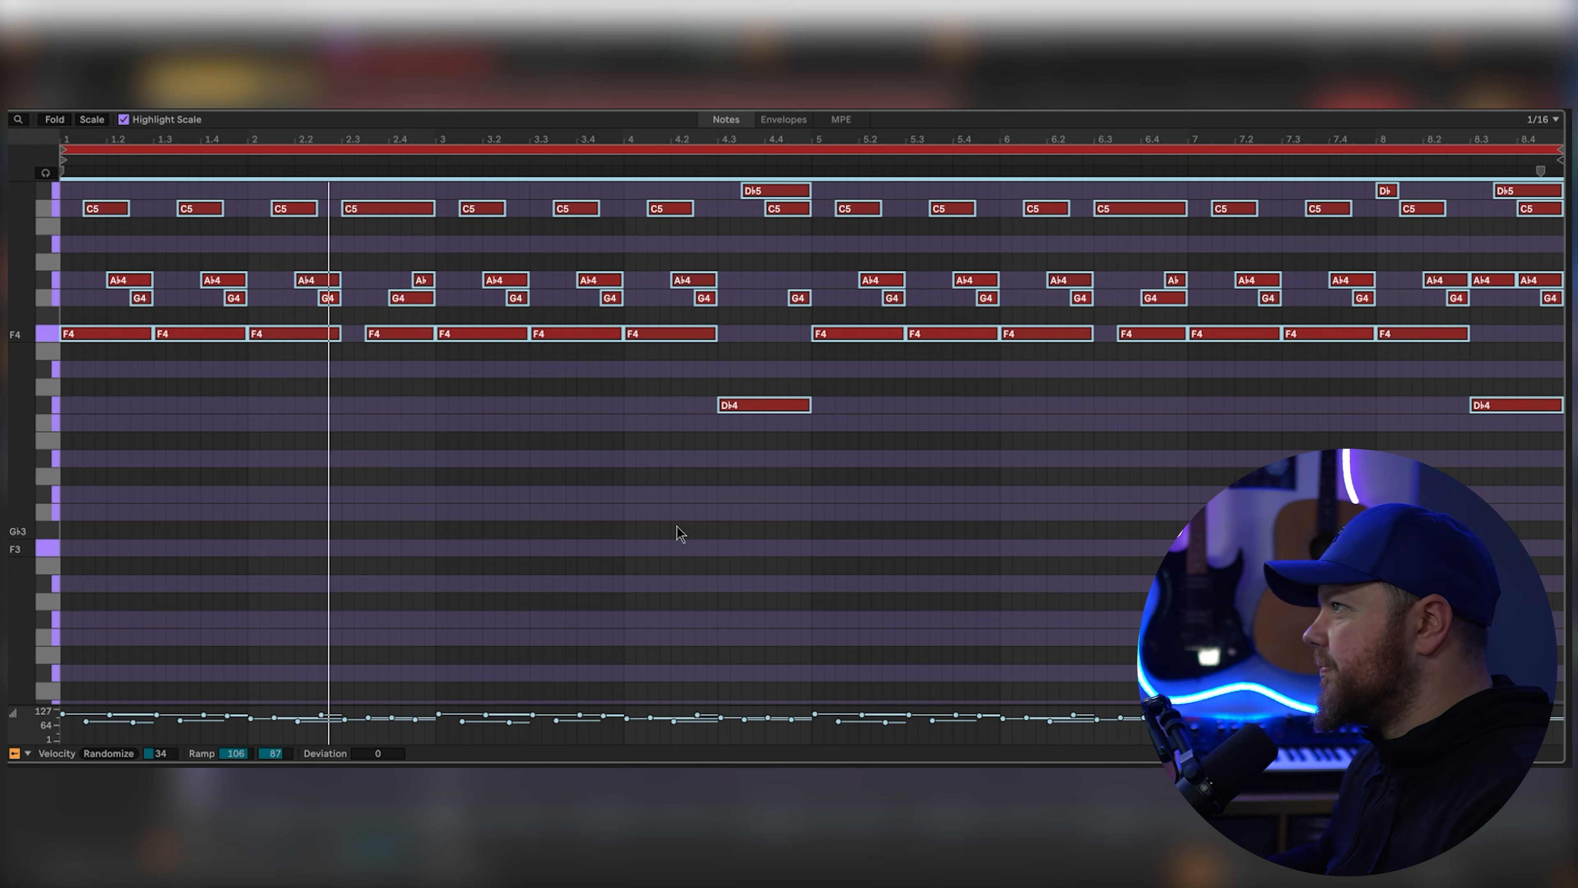
mouse_move(85, 495)
mouse_down()
mouse_move(447, 581)
mouse_move(1570, 603)
mouse_up()
click(1423, 550)
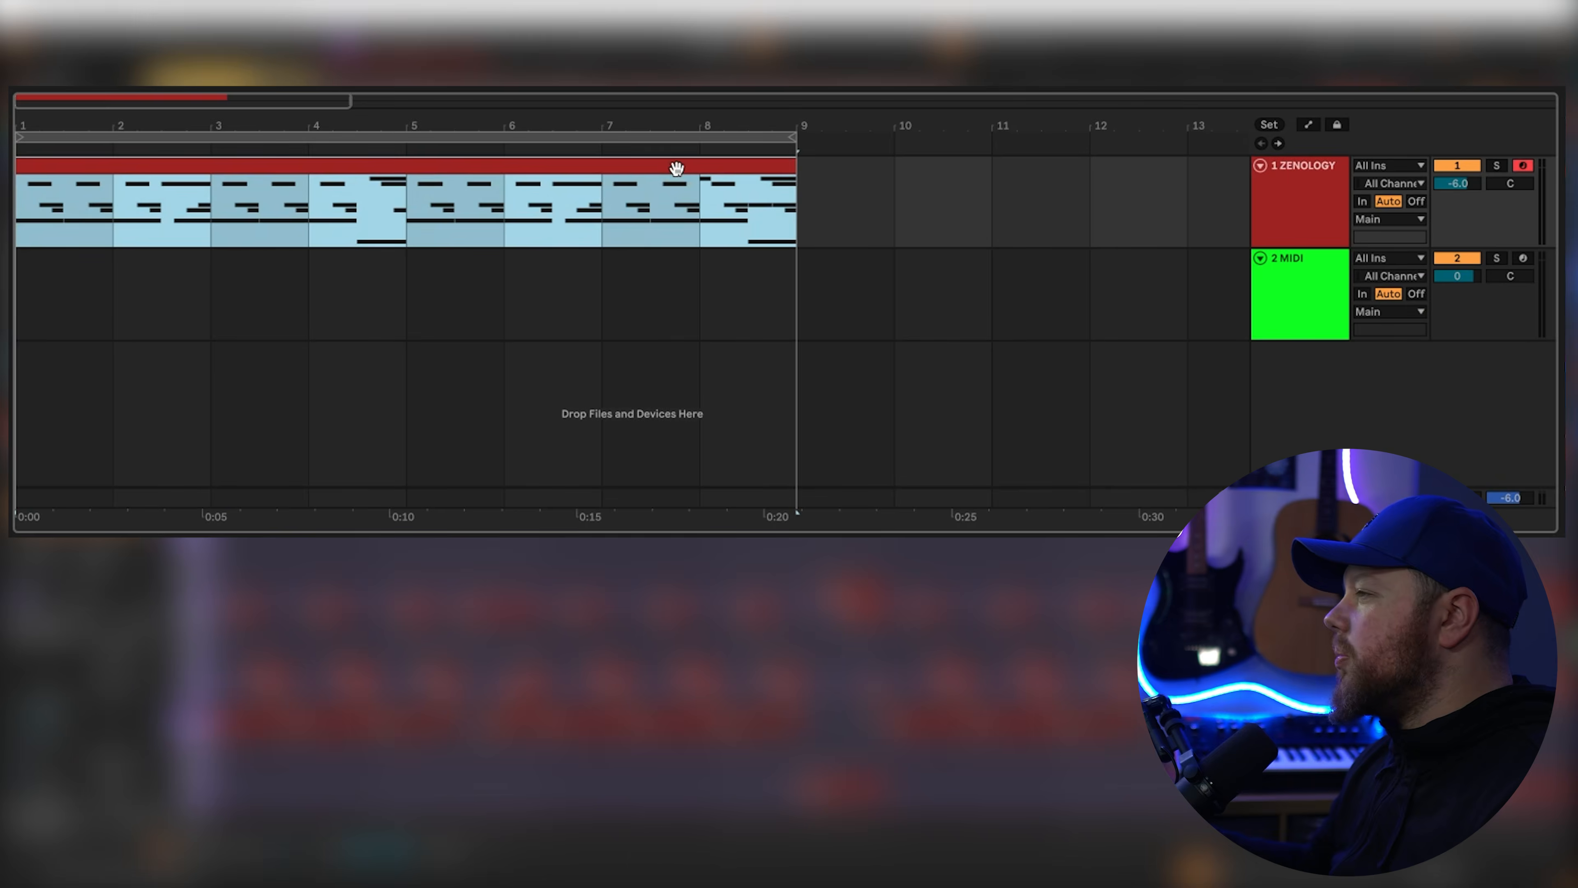
drag(676, 165, 659, 297)
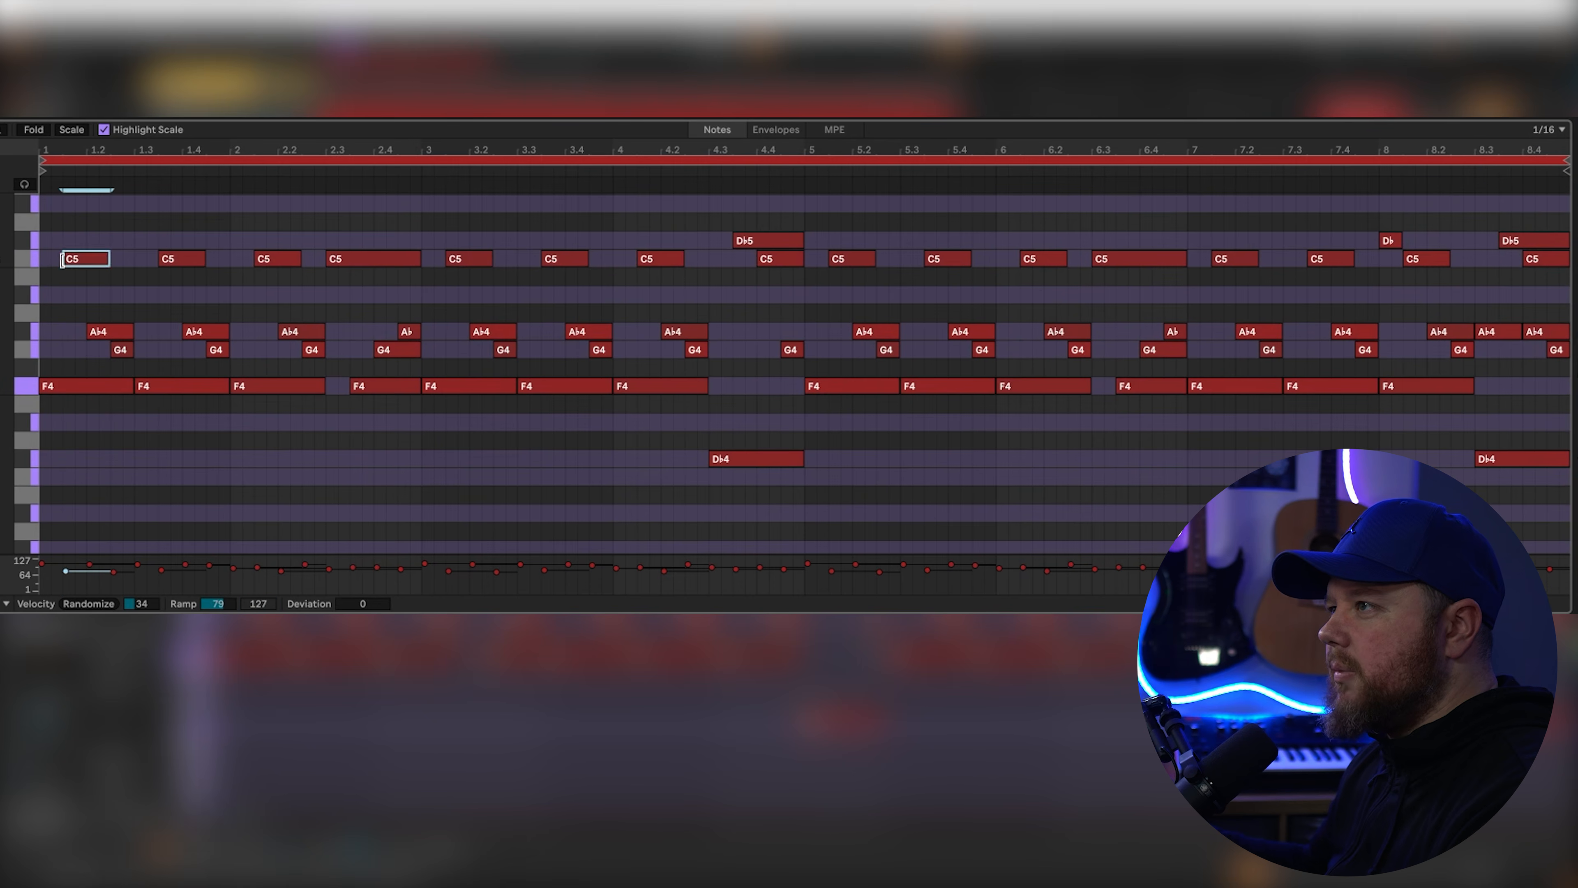
Step: Extend the first C5 back to the bar's start, and delete the first A♭4 and the notes in bar 1's second half
double_click(127, 335)
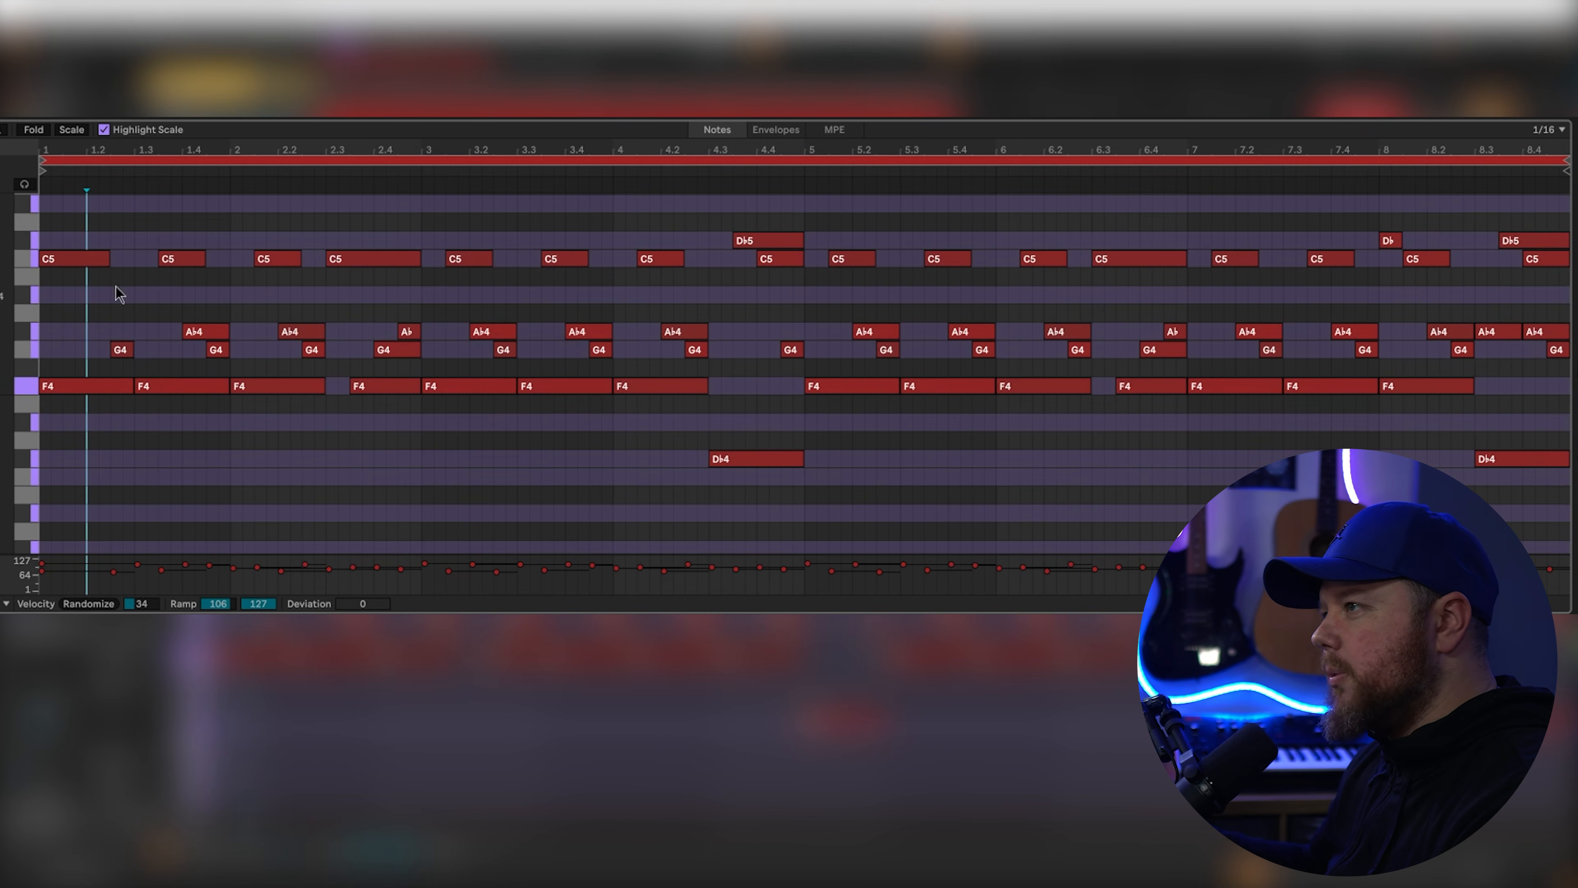
mouse_move(142, 245)
mouse_down()
mouse_move(217, 394)
mouse_move(81, 255)
mouse_up()
key(Delete)
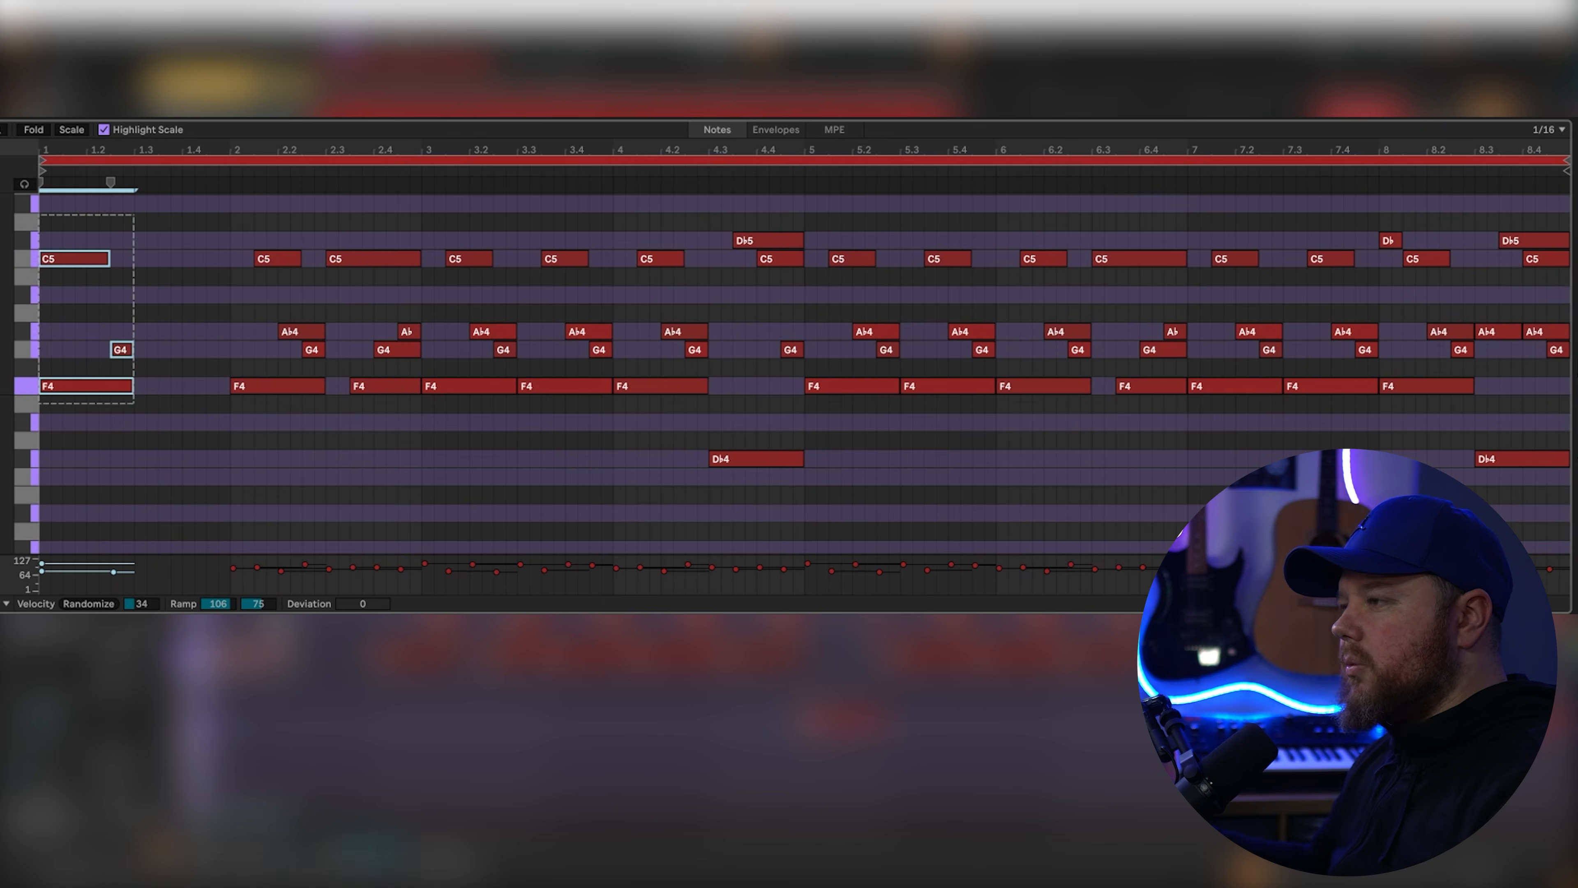
Step: Duplicate the simplified C5, G4 and F4 half-bar pattern twice, up to beat 2.3
key(ctrl+d)
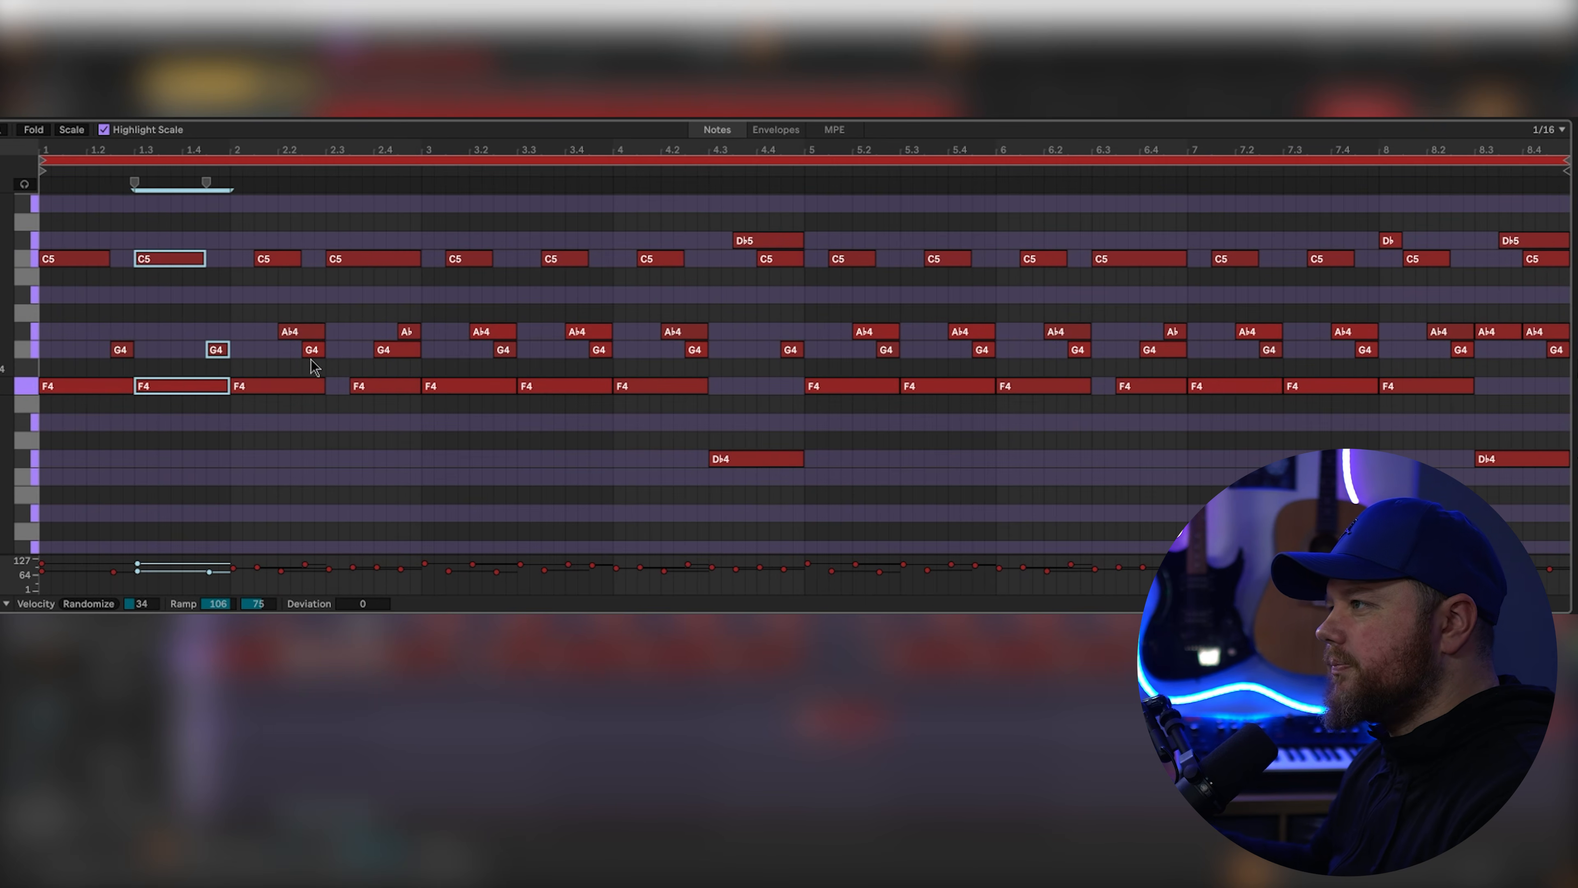
key(ctrl+d)
click(290, 298)
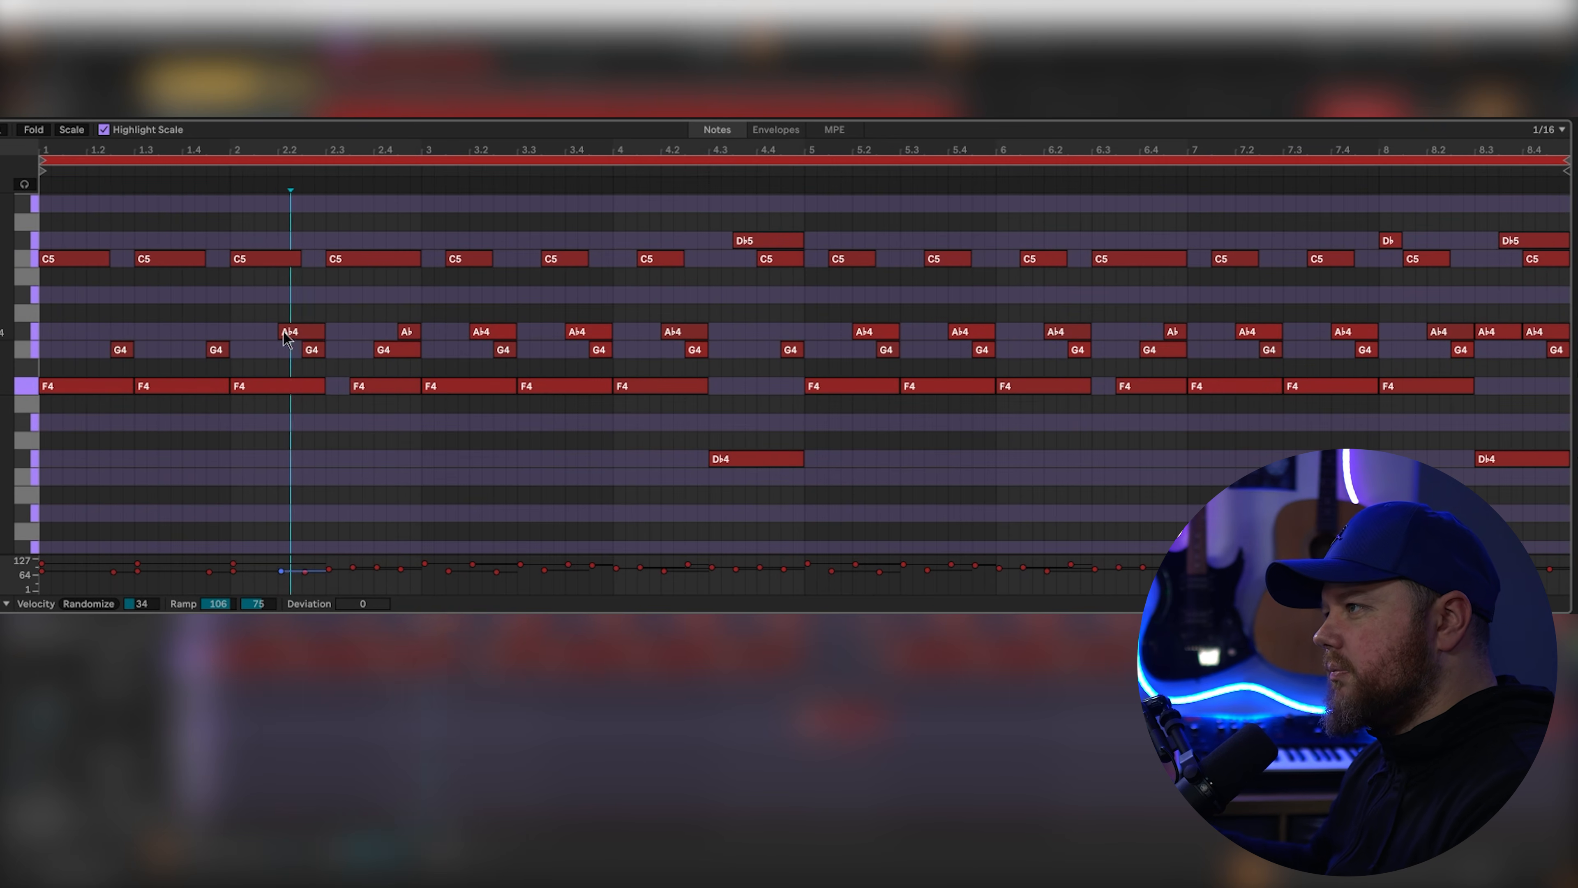
Step: Extend the F4 near the end of bar 2 back to beat 2.3 and shorten the G4 above to a sixteenth
drag(351, 386, 329, 386)
drag(420, 350, 398, 350)
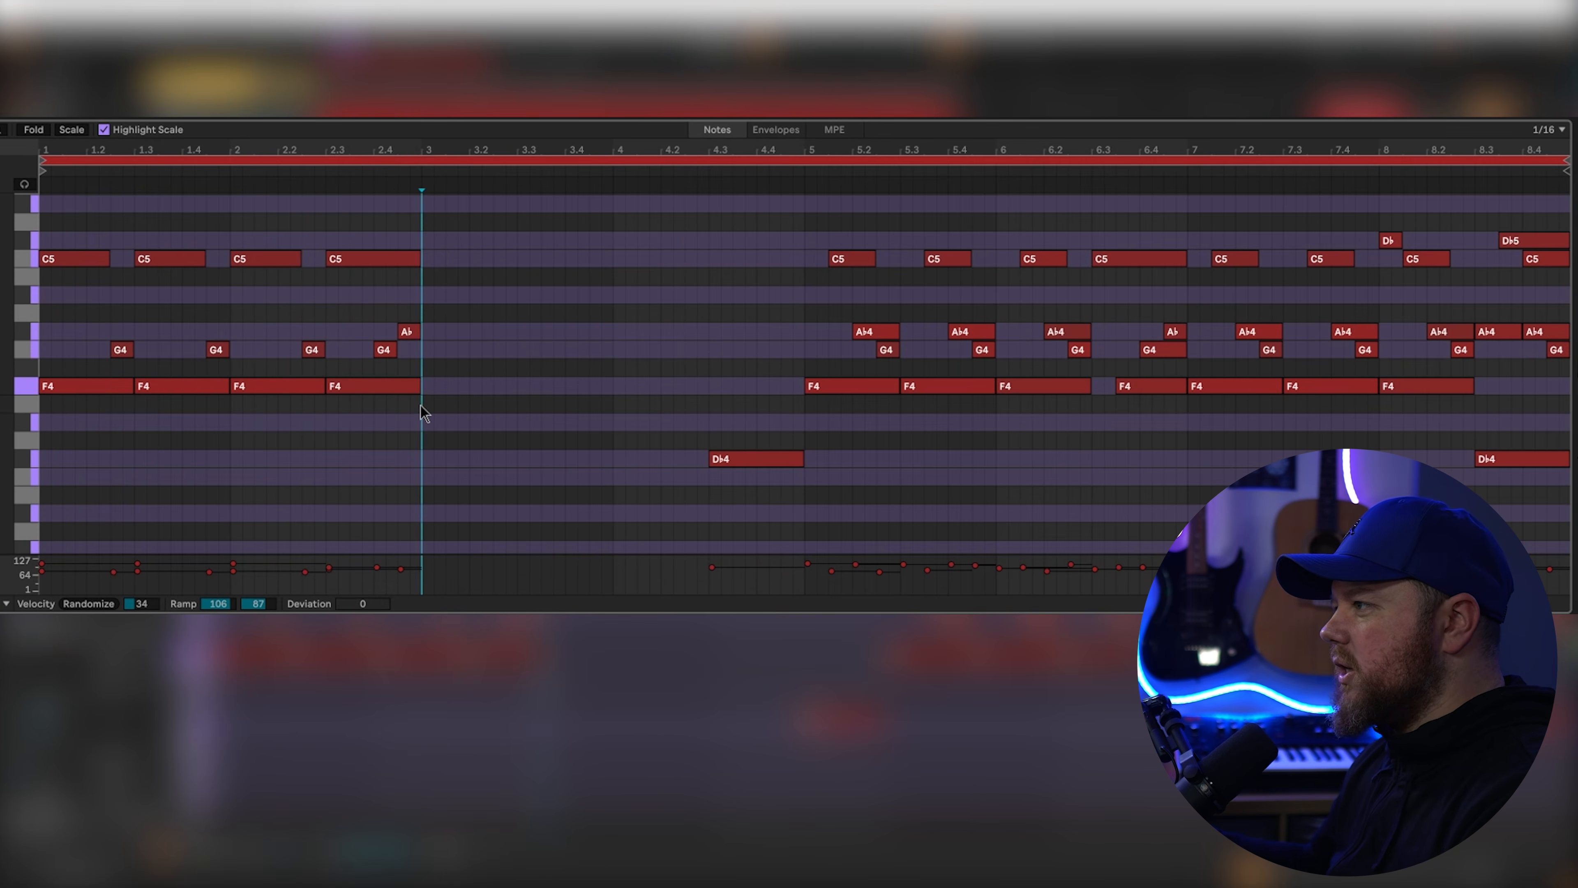
Step: Duplicate the two-bar pattern into bars 3–4 and the resulting four-bar pattern into bars 5–8
drag(422, 410, 39, 194)
key(ctrl+d)
drag(737, 386, 38, 190)
key(ctrl+d)
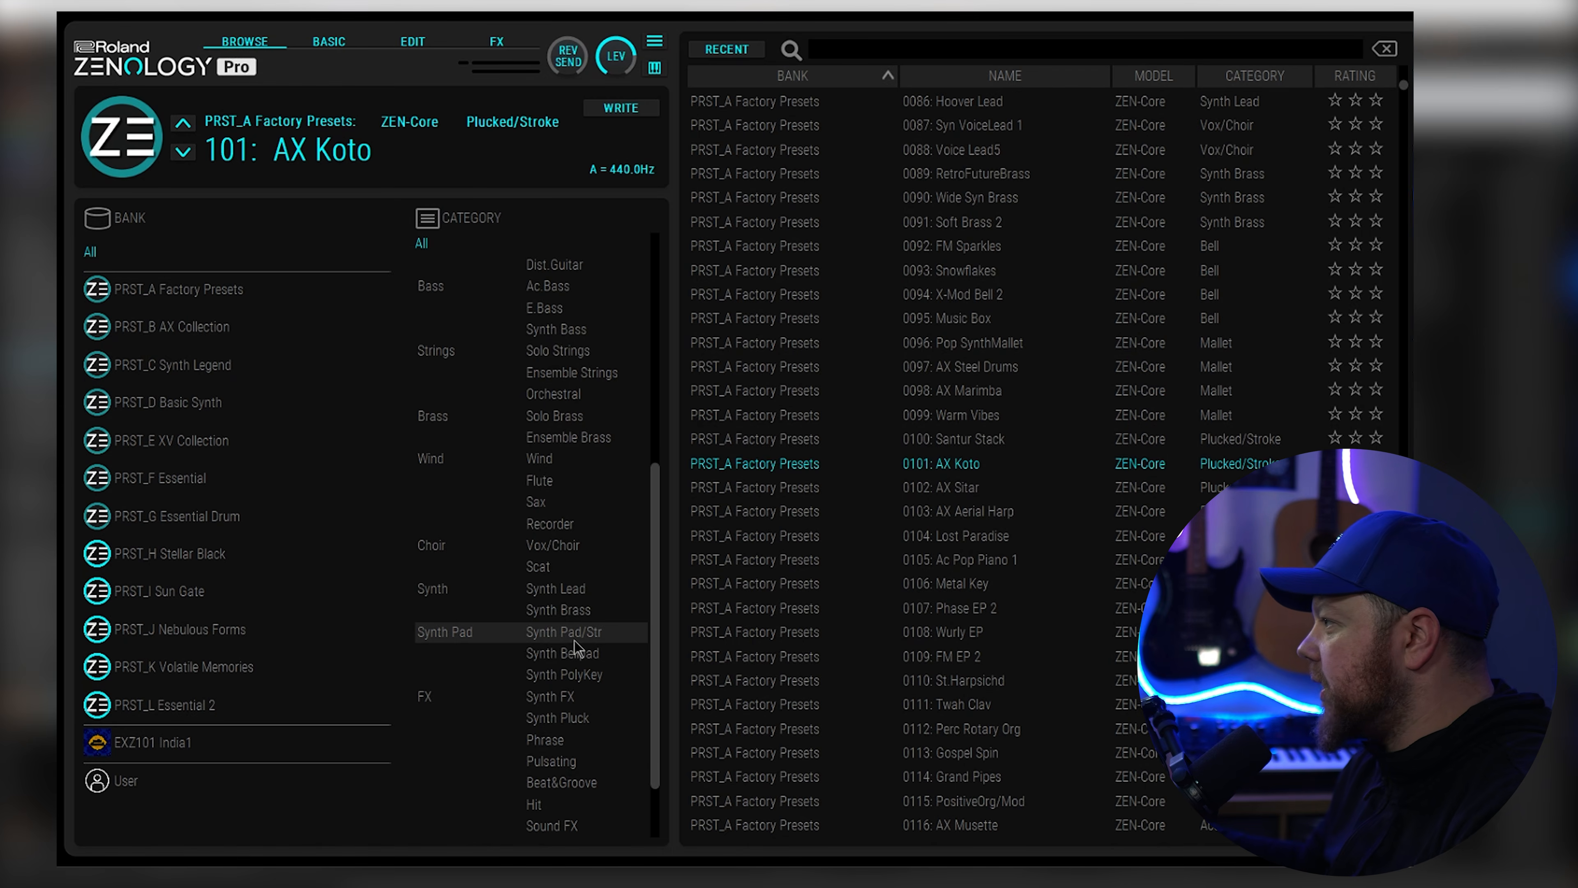
Step: Load the Fantasy Pad preset from ZENOLOGY's Synth Bellpad category
click(576, 640)
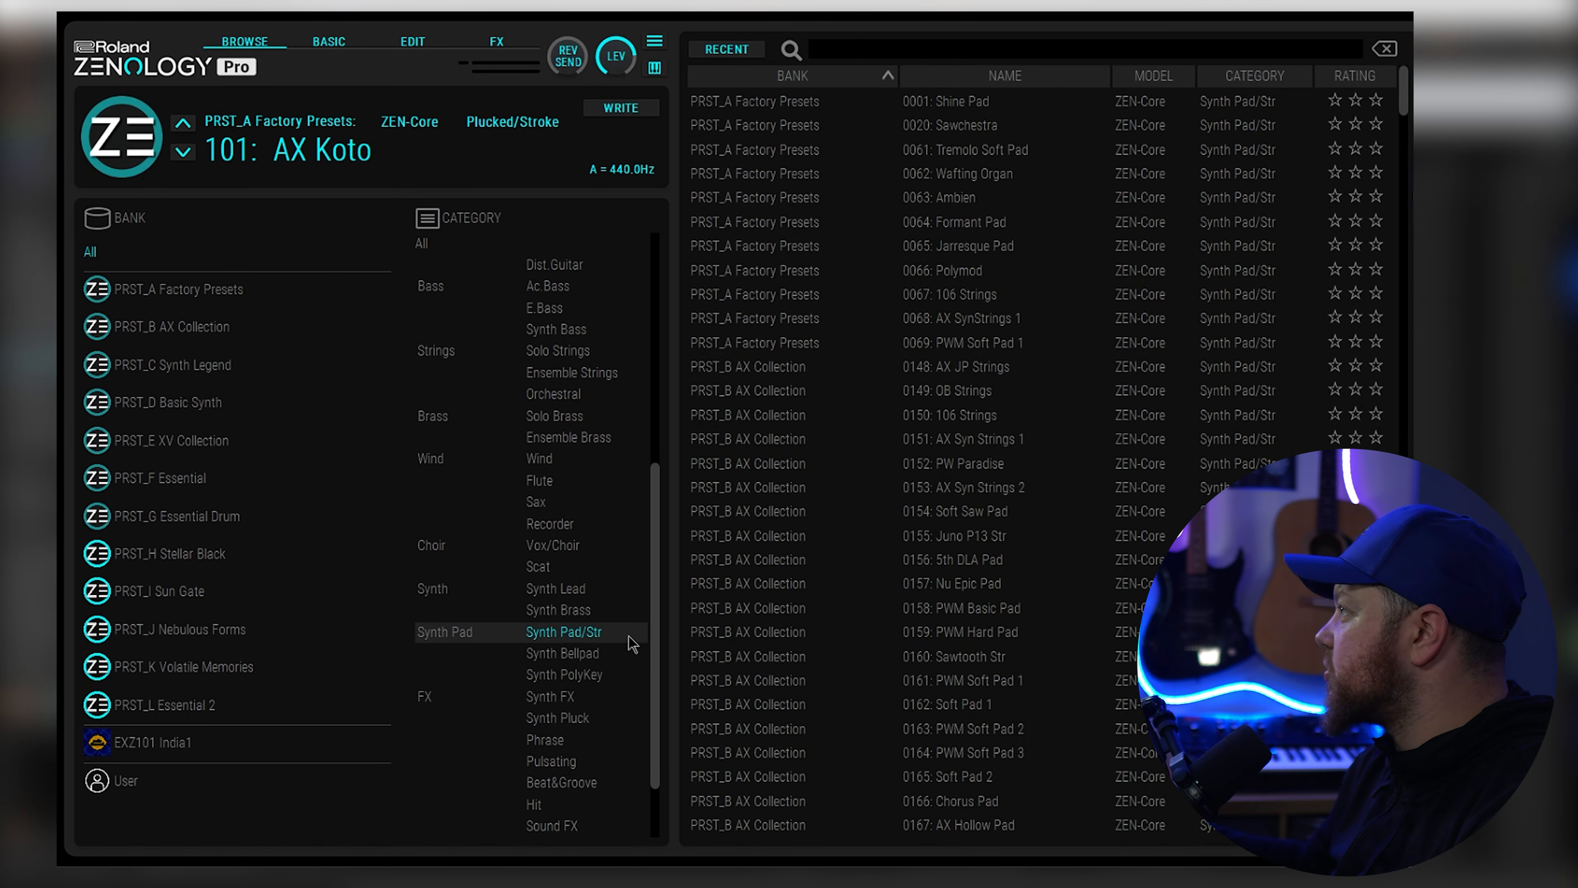
click(573, 653)
click(948, 463)
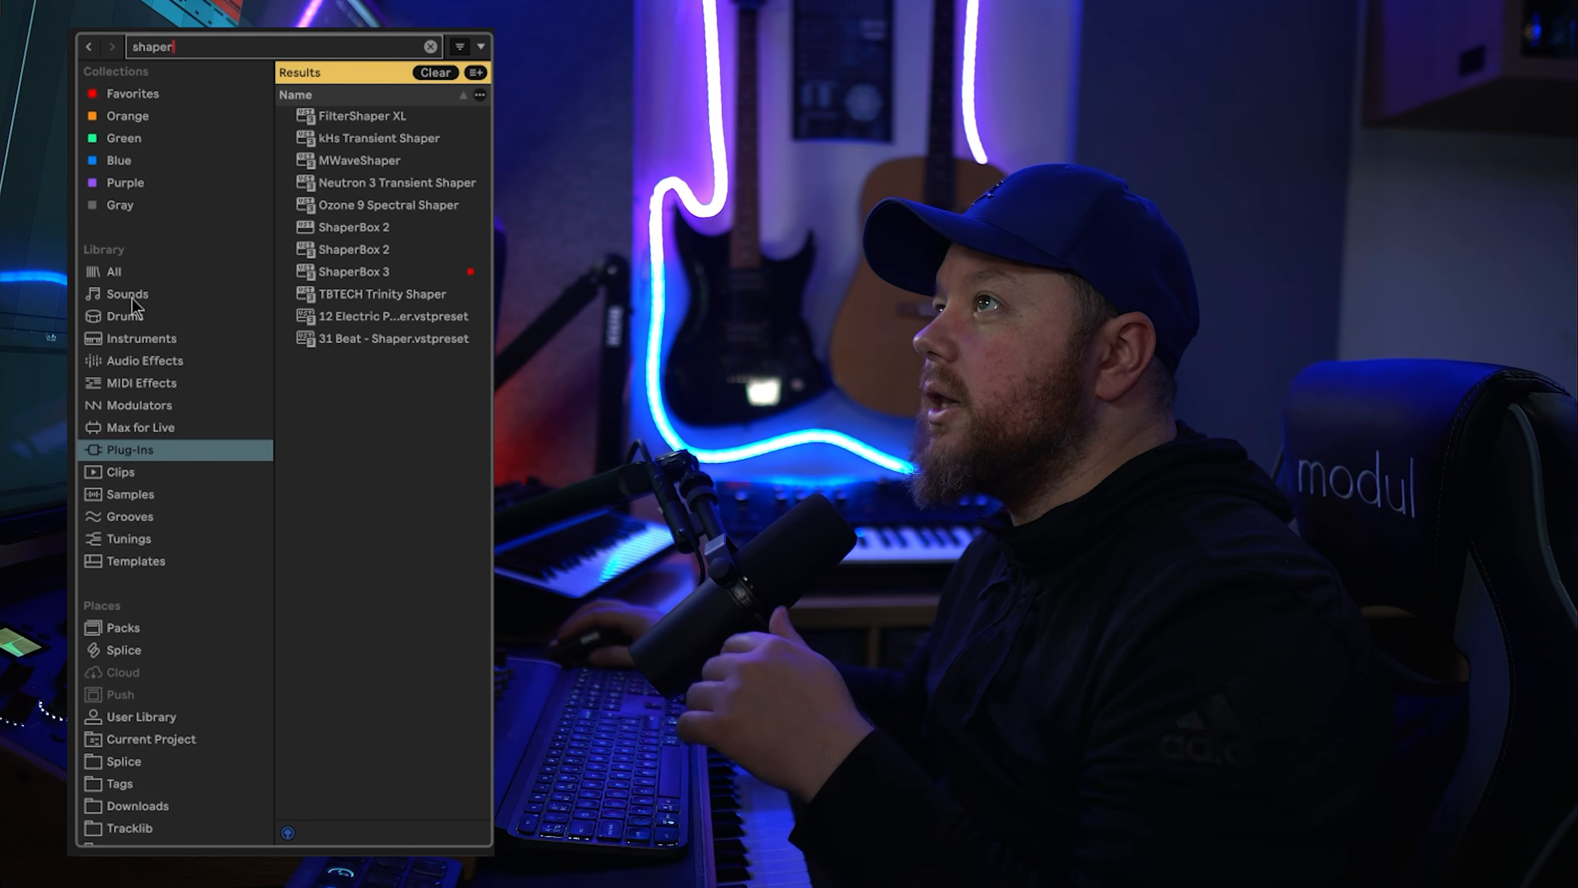
Step: Load ShaperBox 3, add its Volume shaper with the basic square wave and change the LFO length
click(326, 273)
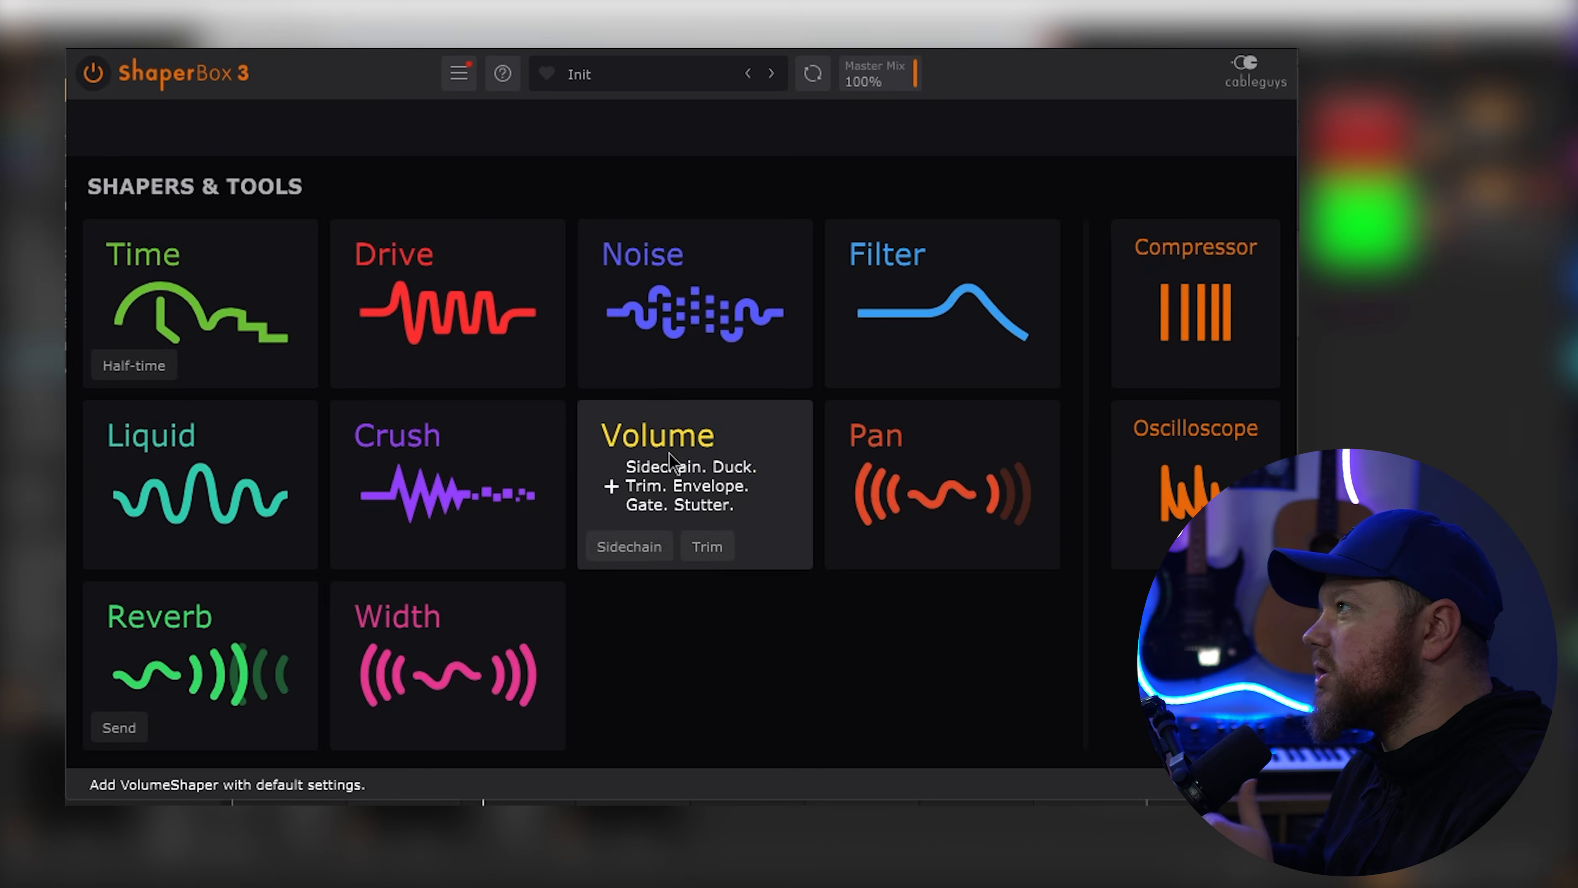
click(669, 454)
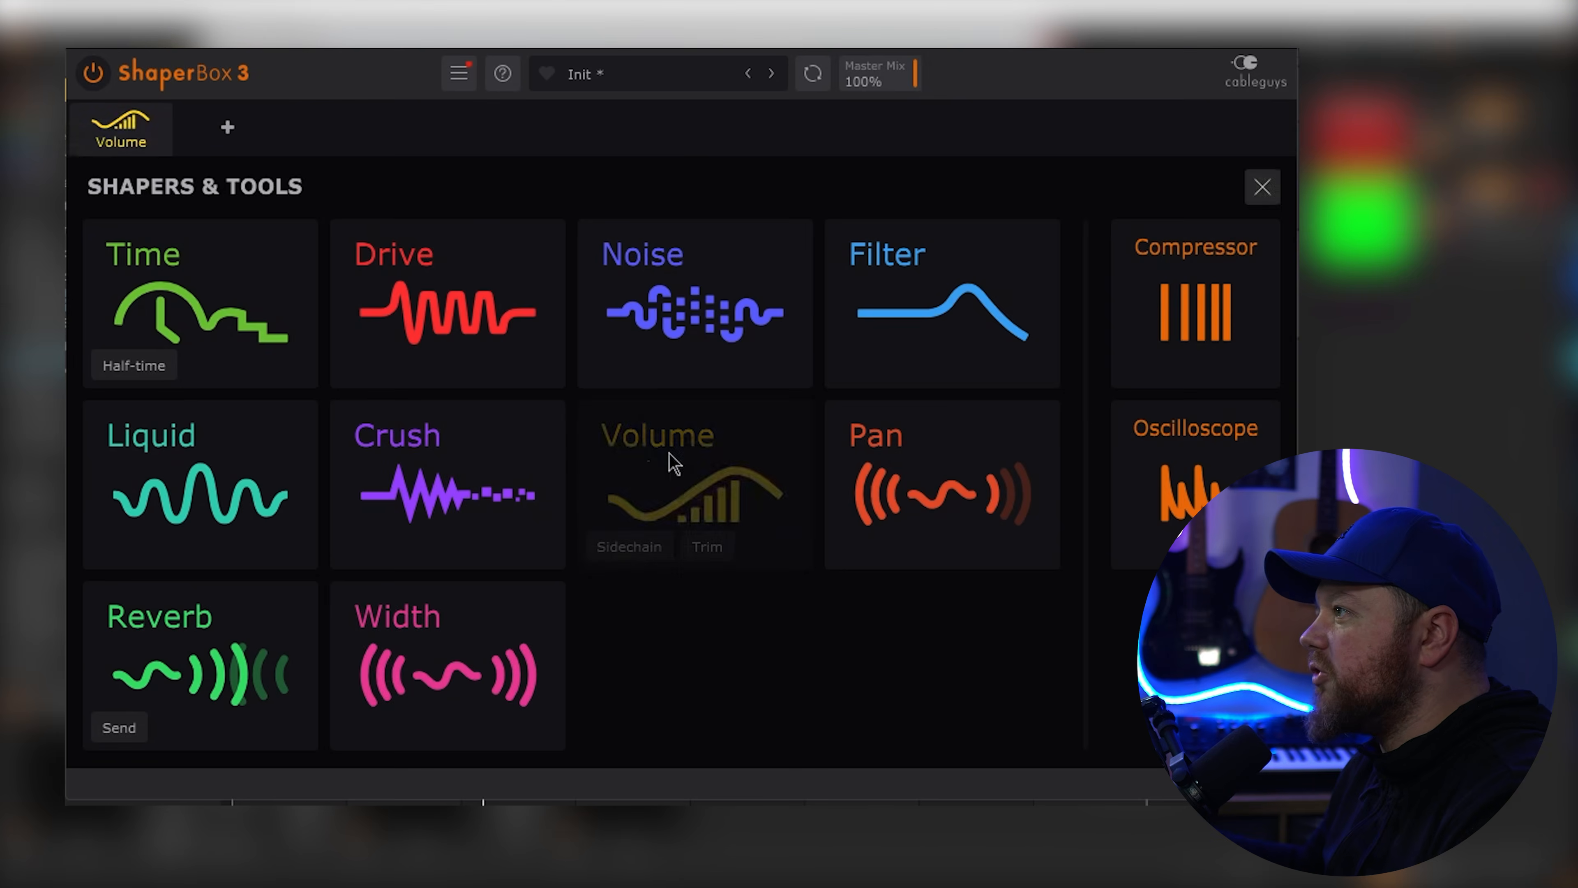
click(488, 746)
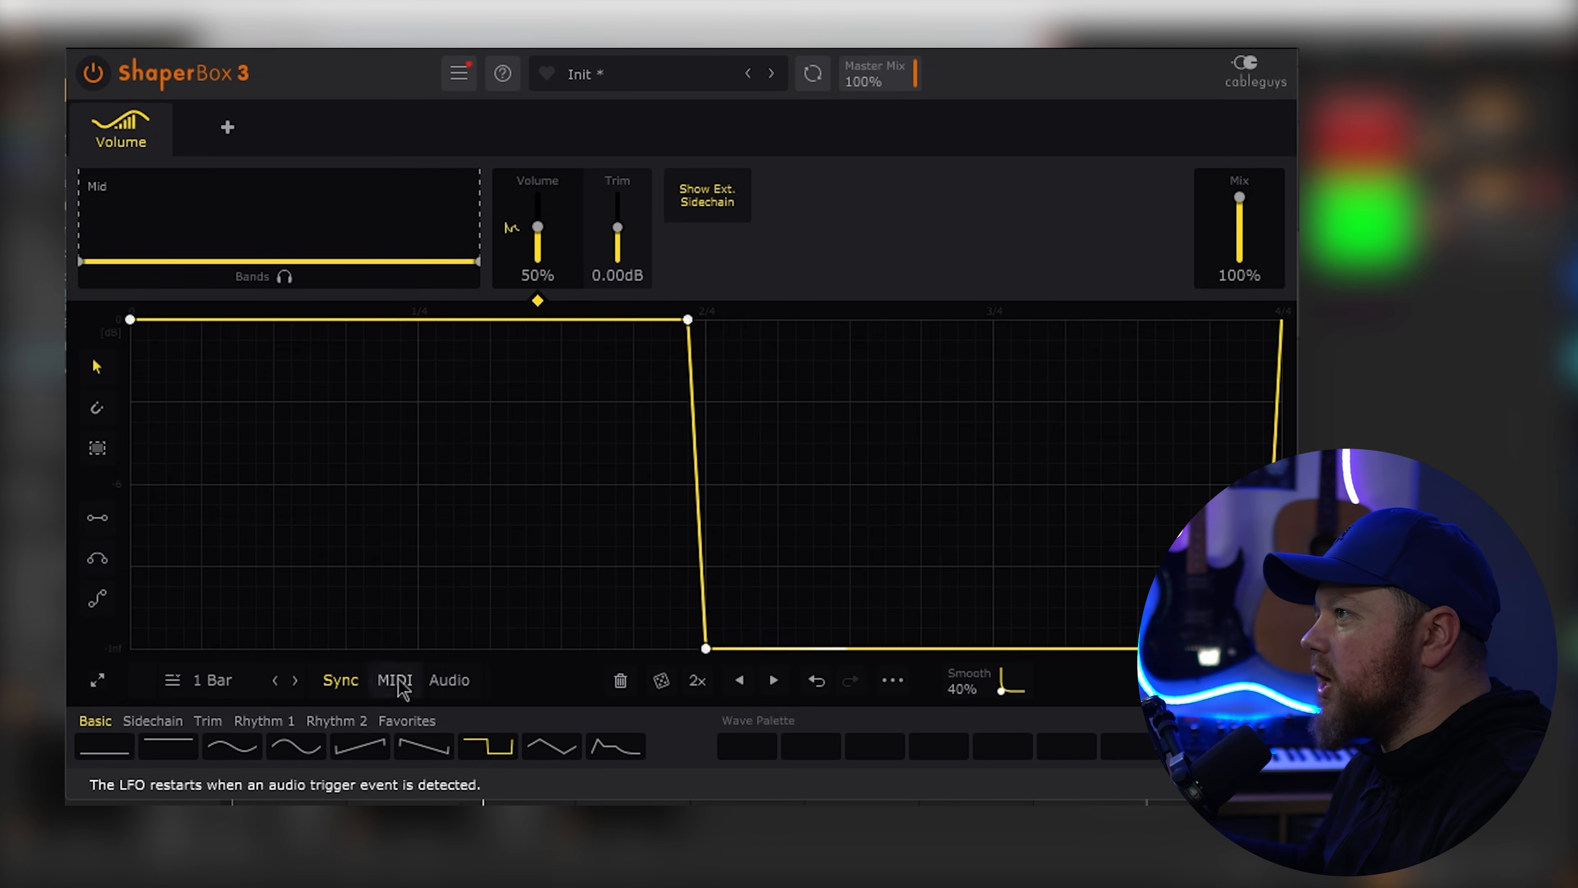
click(276, 680)
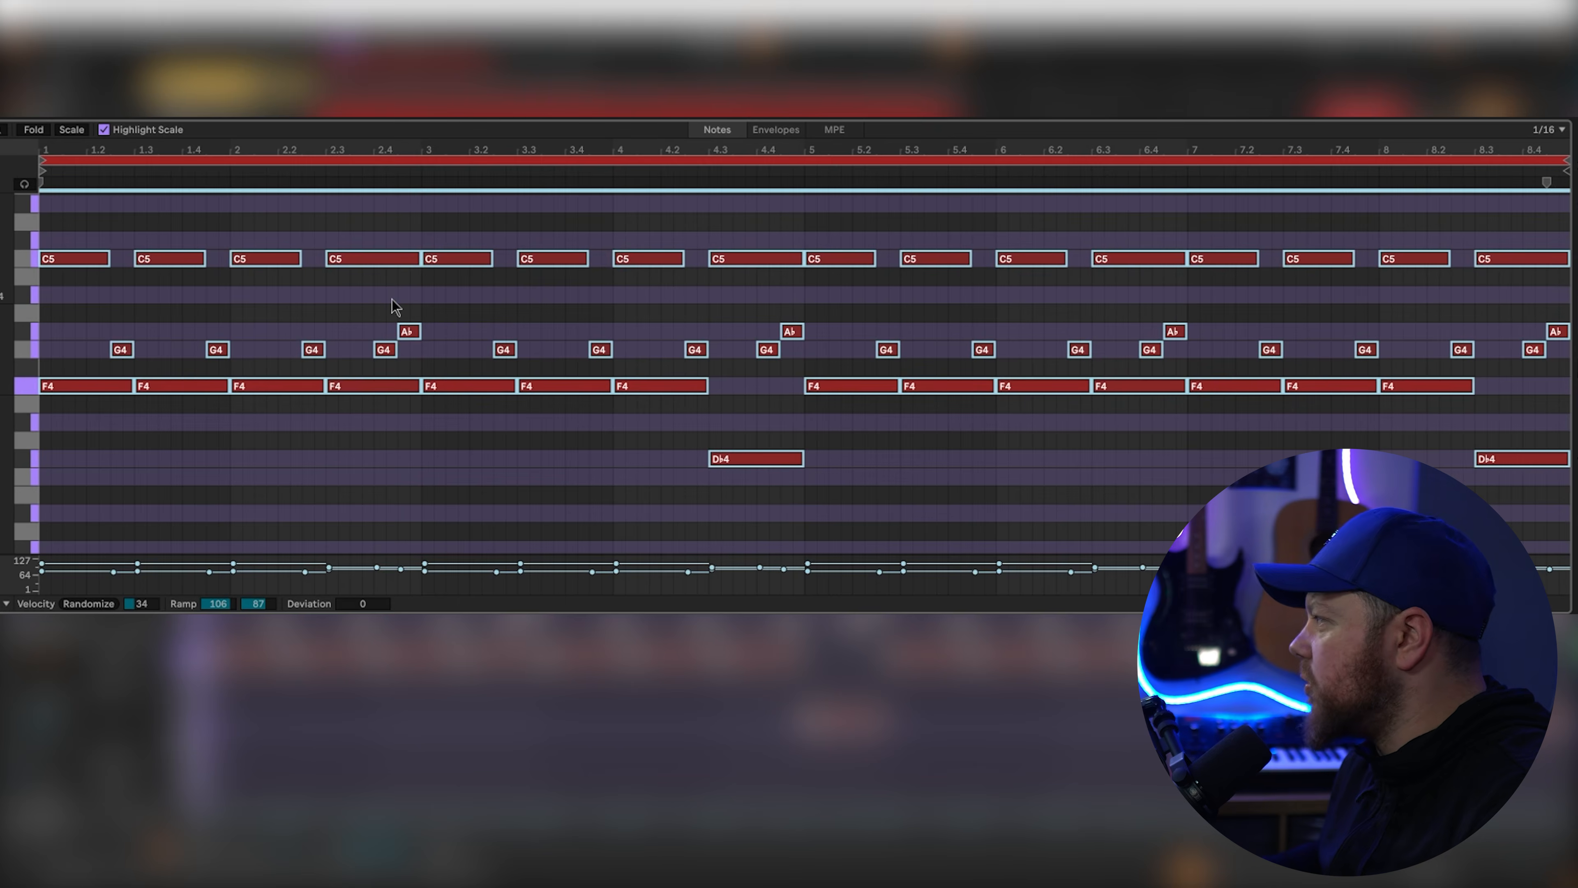
Step: Transpose all notes in the pad clip down one octave
key(shift+Down)
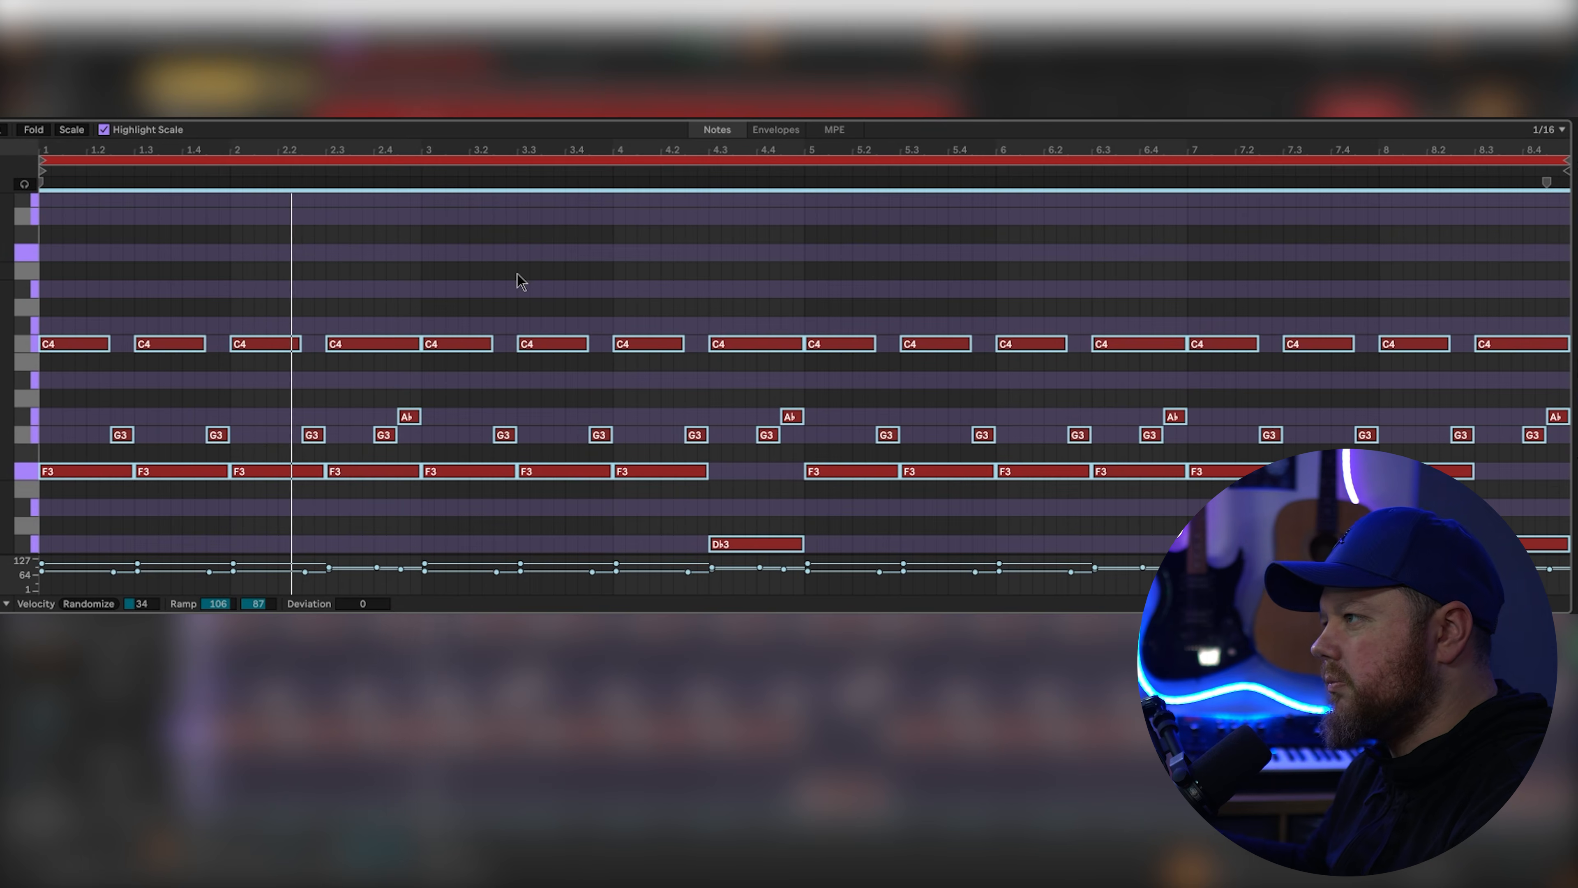
scroll(129, 447, down, 2)
click(129, 448)
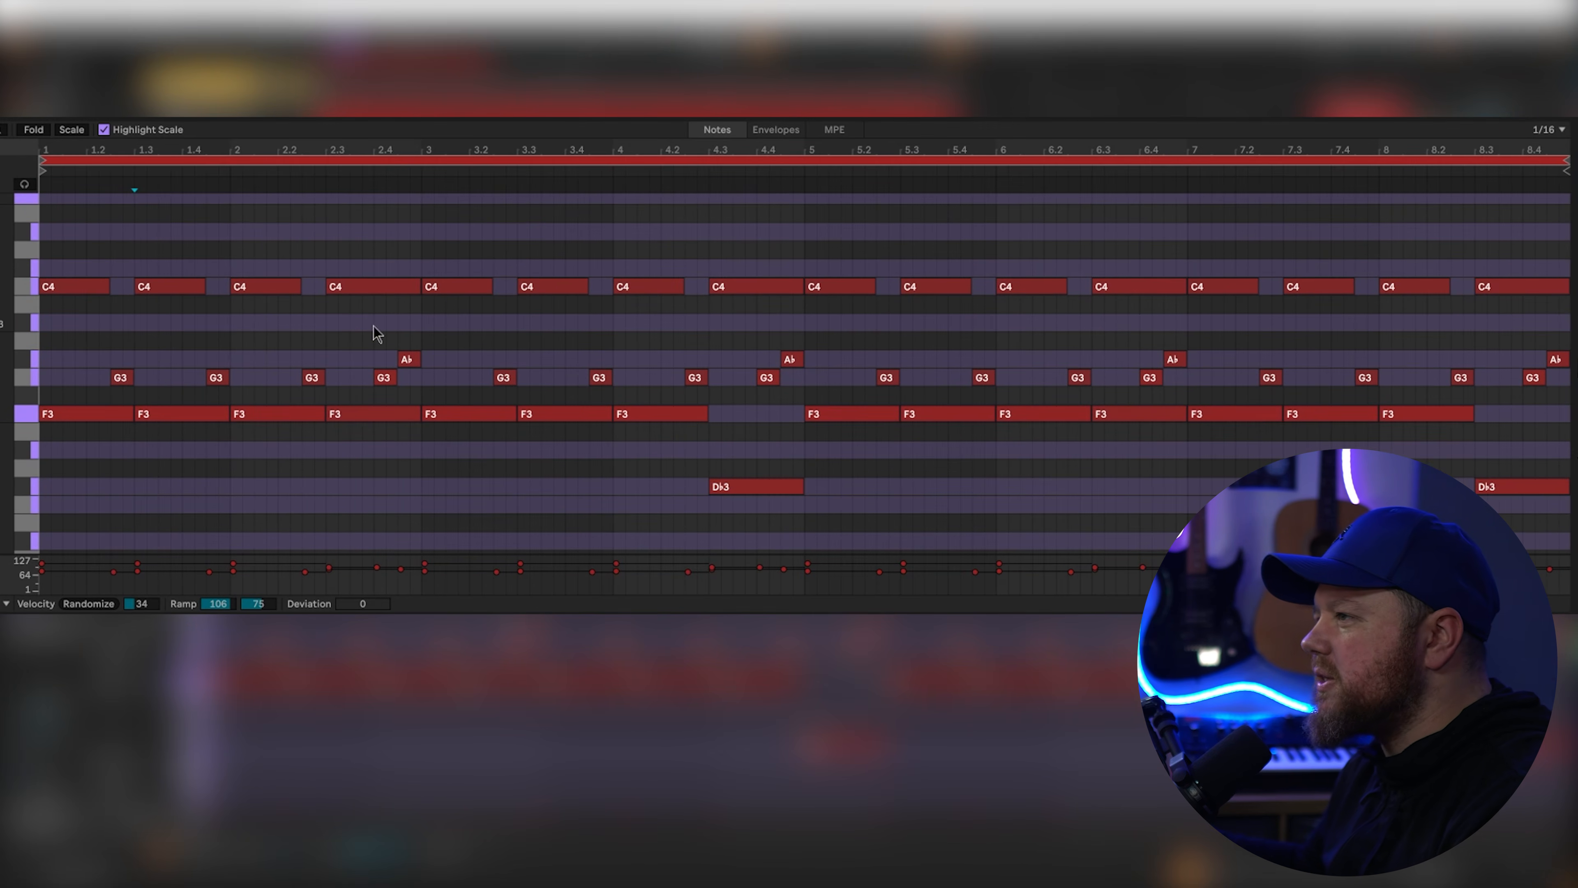
Step: Simplify bar 1 to full-bar C4 and F3 notes plus a G3 from beat 1.3, deleting the surplus notes
mouse_move(89, 250)
mouse_down()
mouse_move(150, 438)
mouse_move(218, 276)
mouse_up()
click(150, 425)
key(Delete)
drag(127, 375, 228, 378)
drag(133, 413, 205, 414)
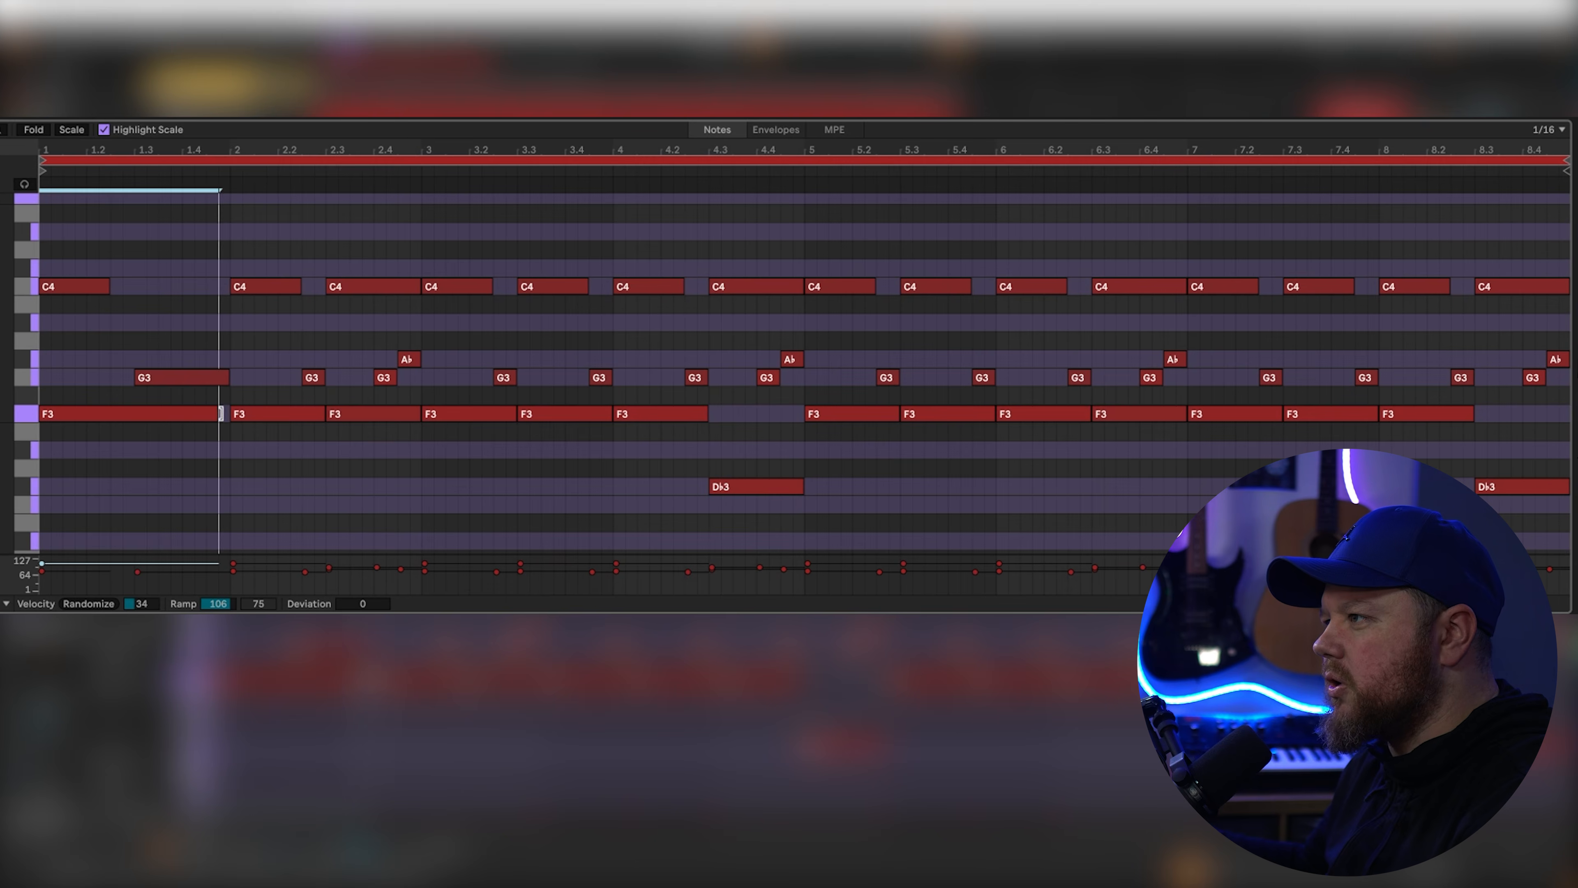
drag(109, 286, 218, 286)
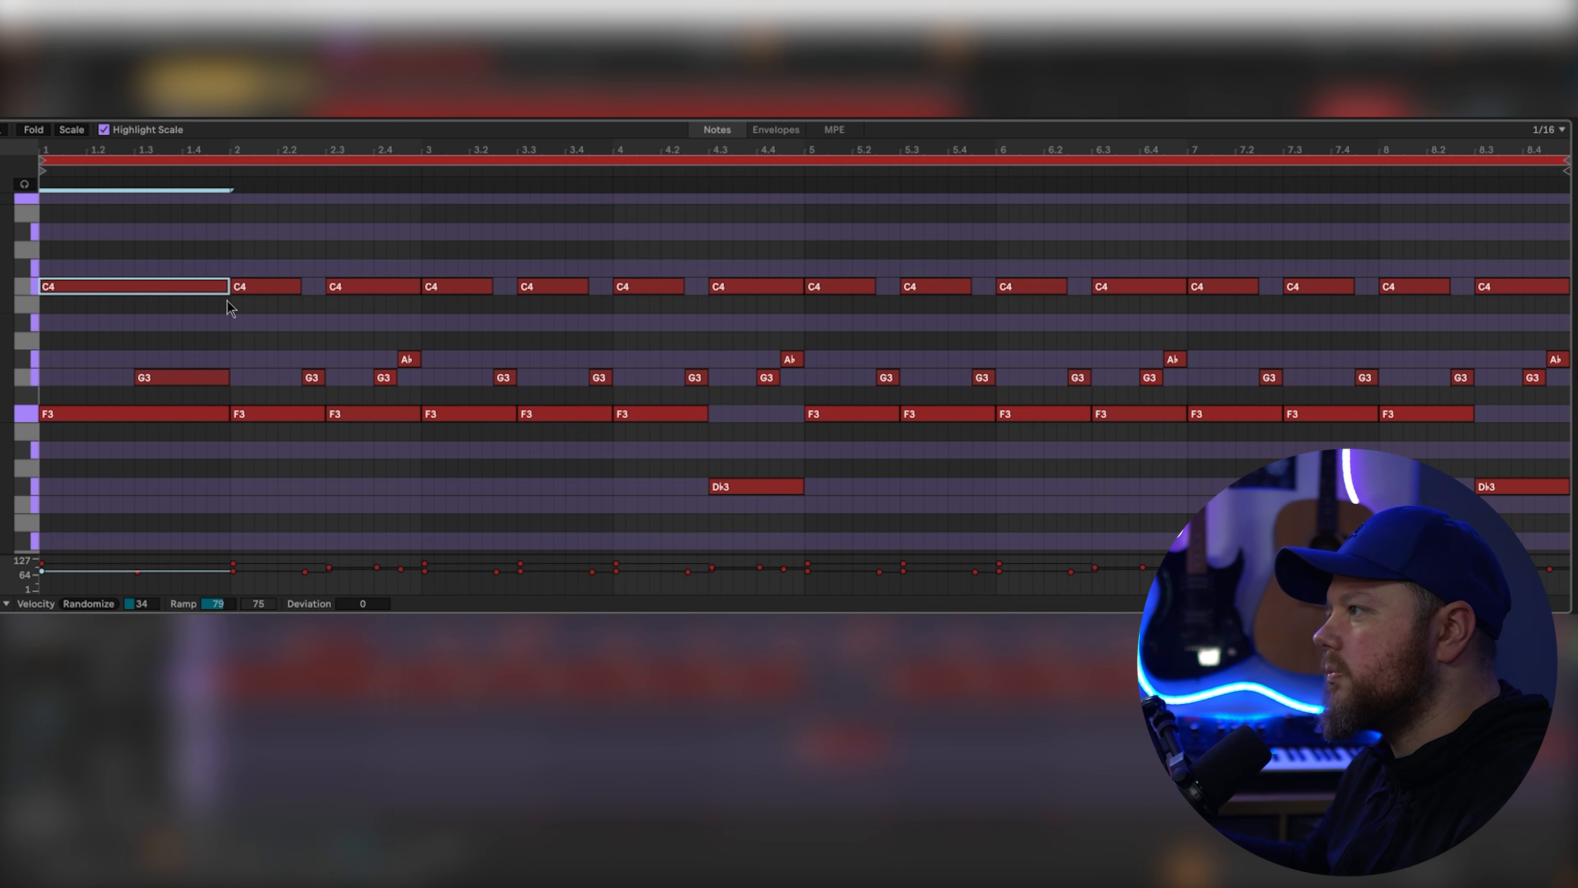
Step: Repeat the bar 1 pattern in bar 2, ending G3 at beat 2.4 with a one-beat A♭3 after it
key(ctrl+d)
click(408, 360)
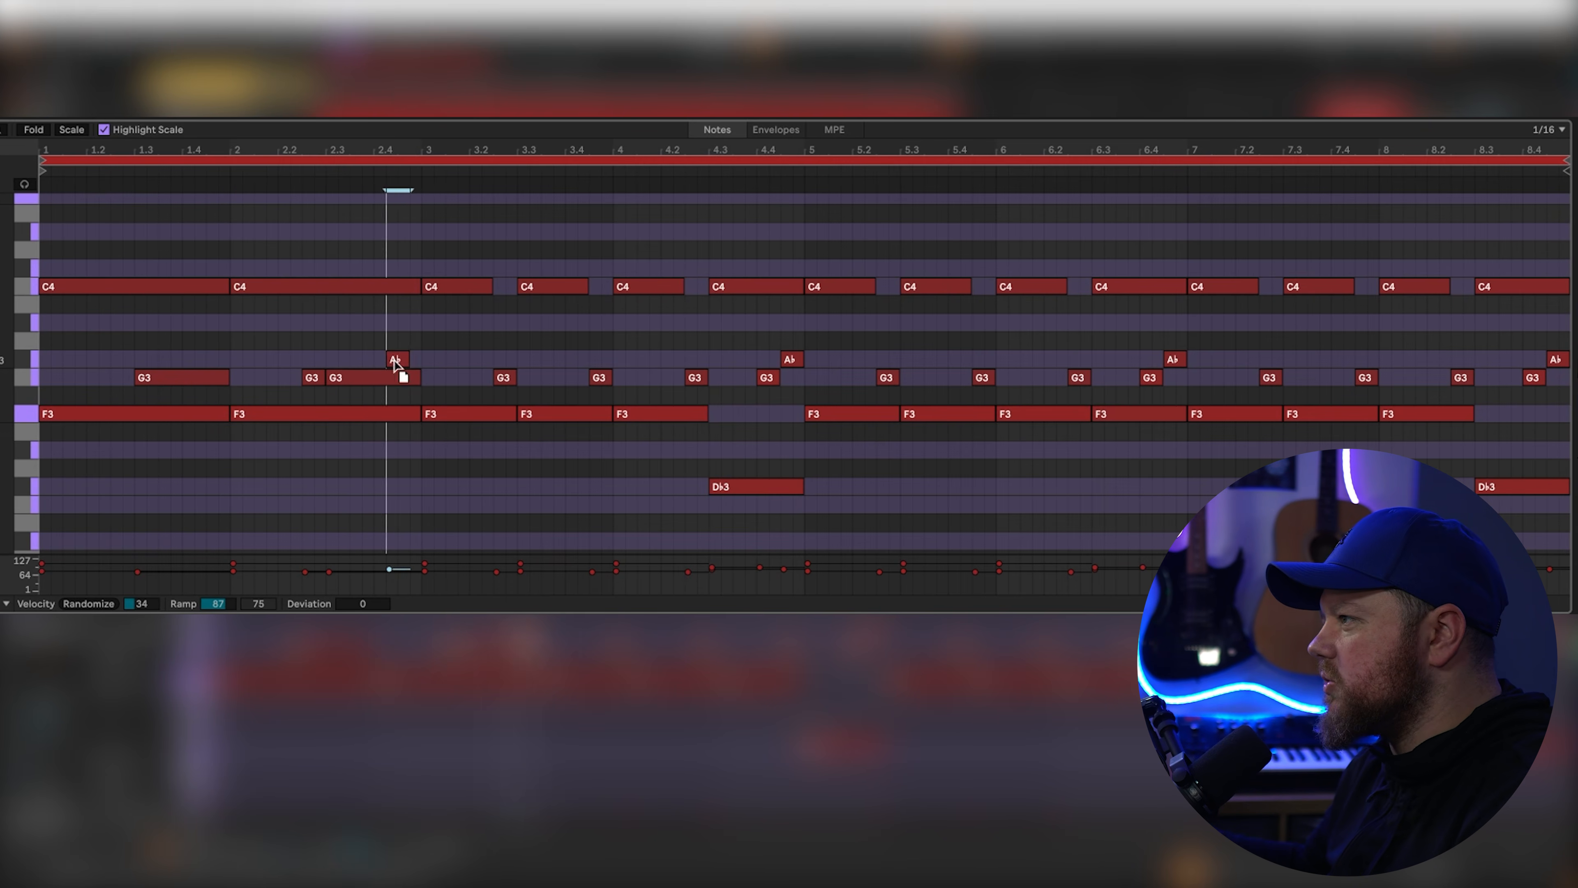
click(316, 376)
key(Delete)
drag(420, 379, 373, 380)
key(space)
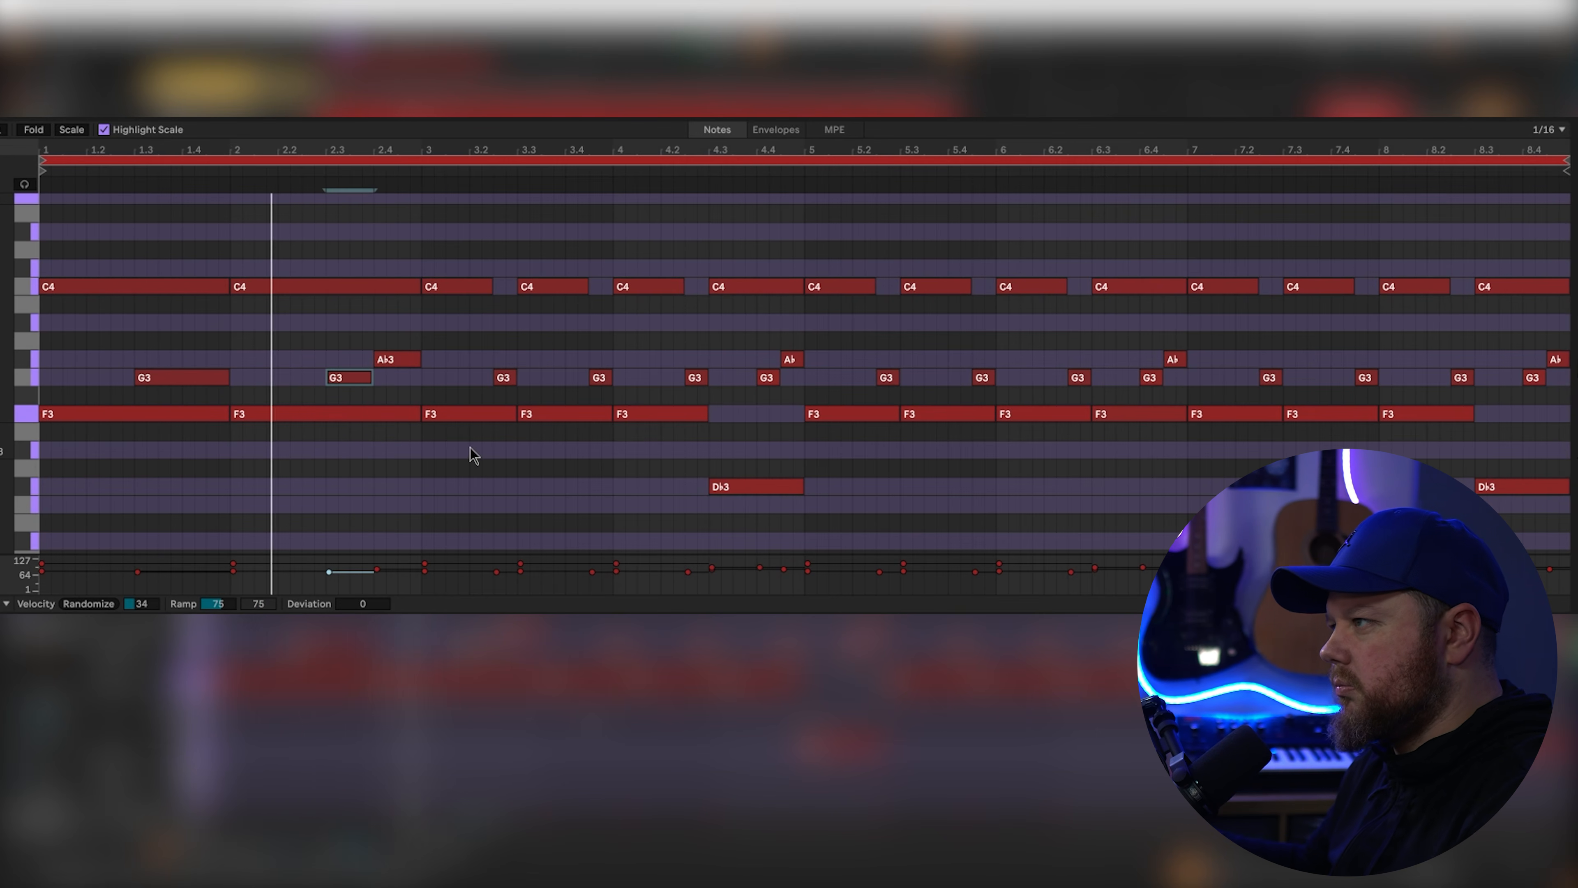
Step: Delete the old notes in bars 3–4 and duplicate the simplified bars 1–2 into their place
mouse_move(421, 461)
mouse_down()
mouse_move(769, 182)
mouse_move(795, 179)
mouse_up()
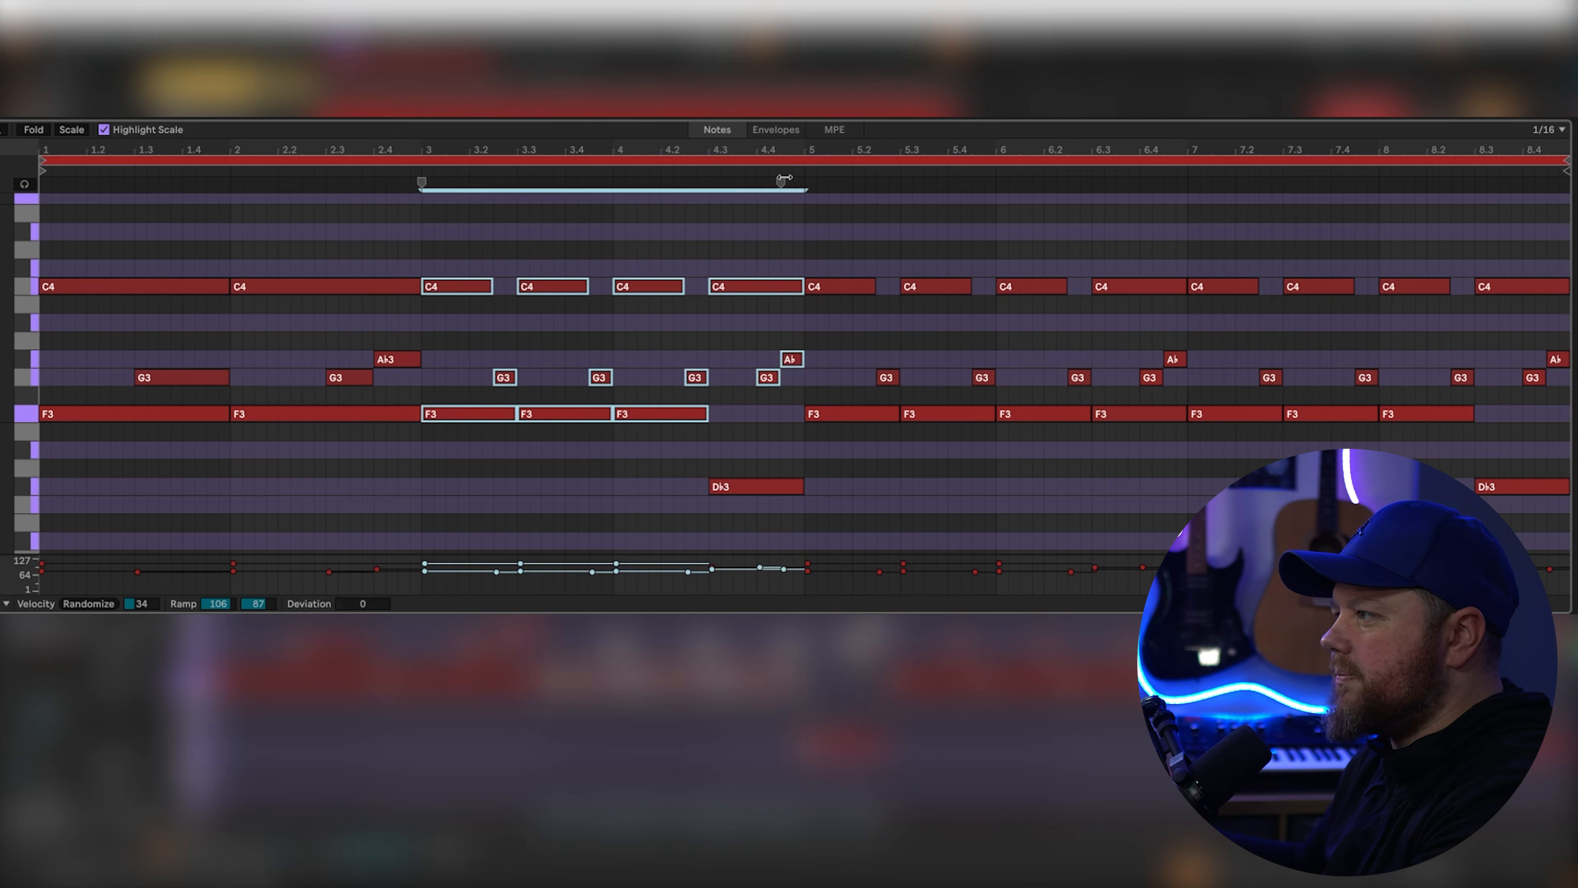
key(Delete)
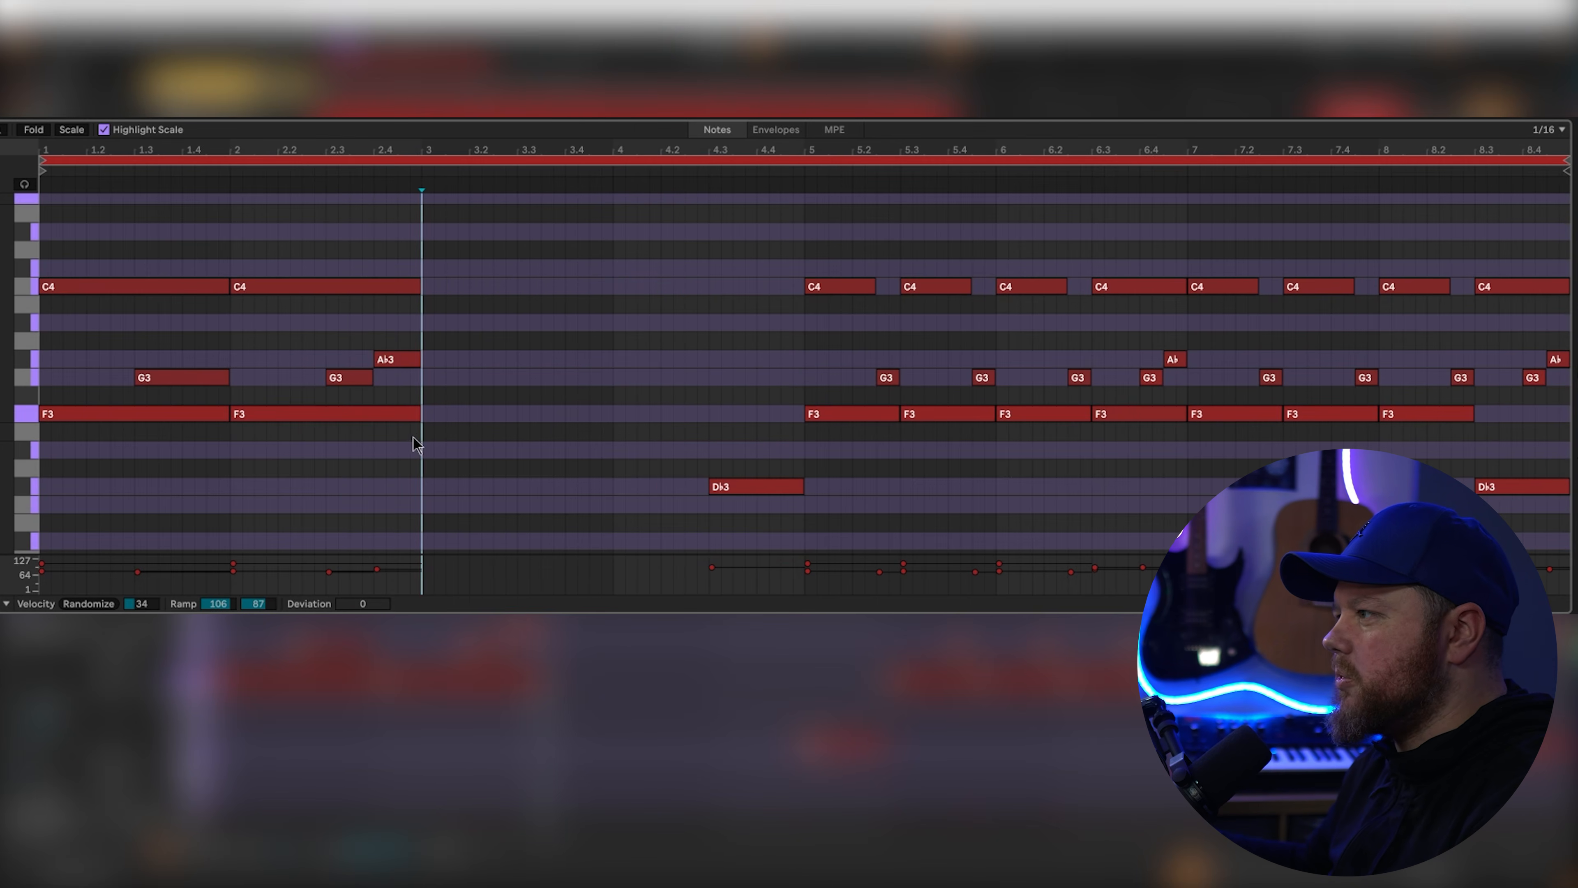
drag(416, 445, 40, 267)
key(ctrl+d)
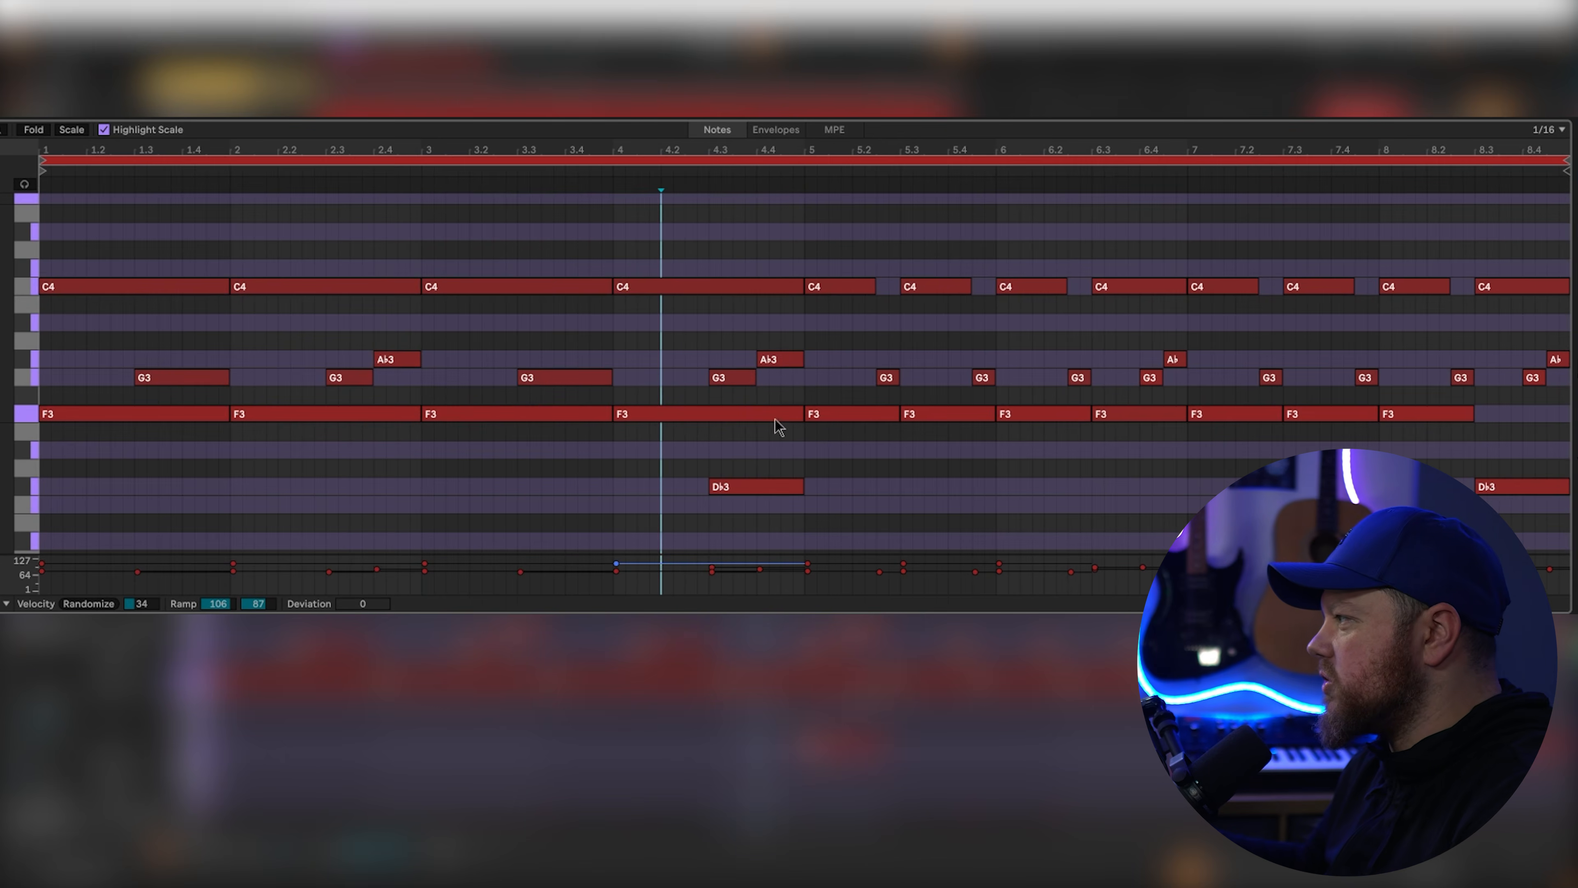
Step: Shorten bar 4's F3 to end at beat 4.3 and replace bars 5–8 with a copy of bars 1–4
drag(803, 415, 712, 435)
key(space)
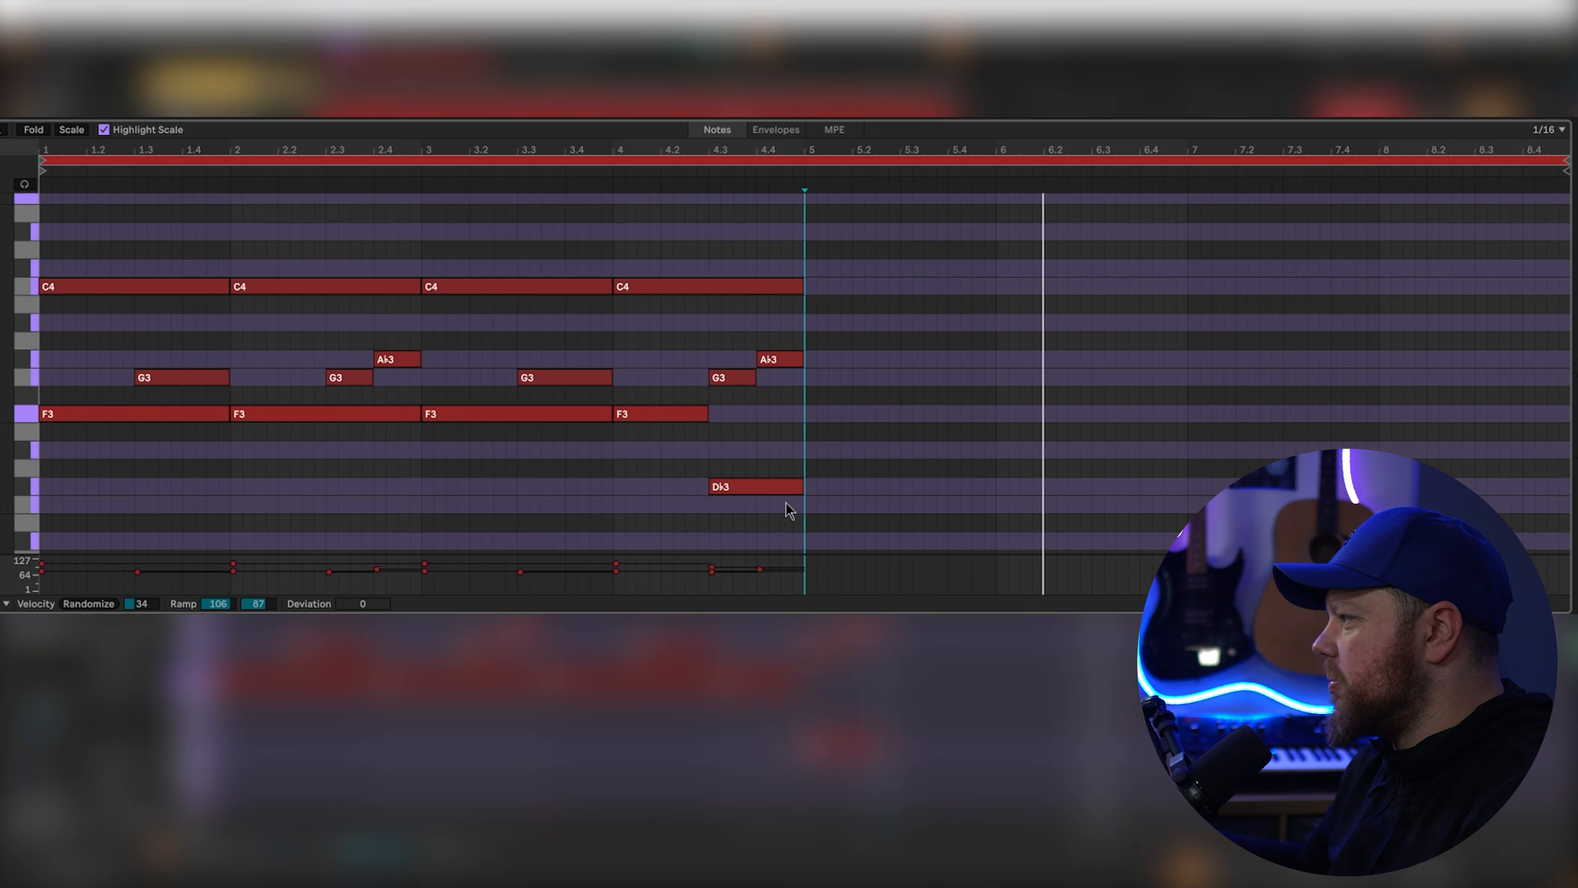
key(ctrl+a)
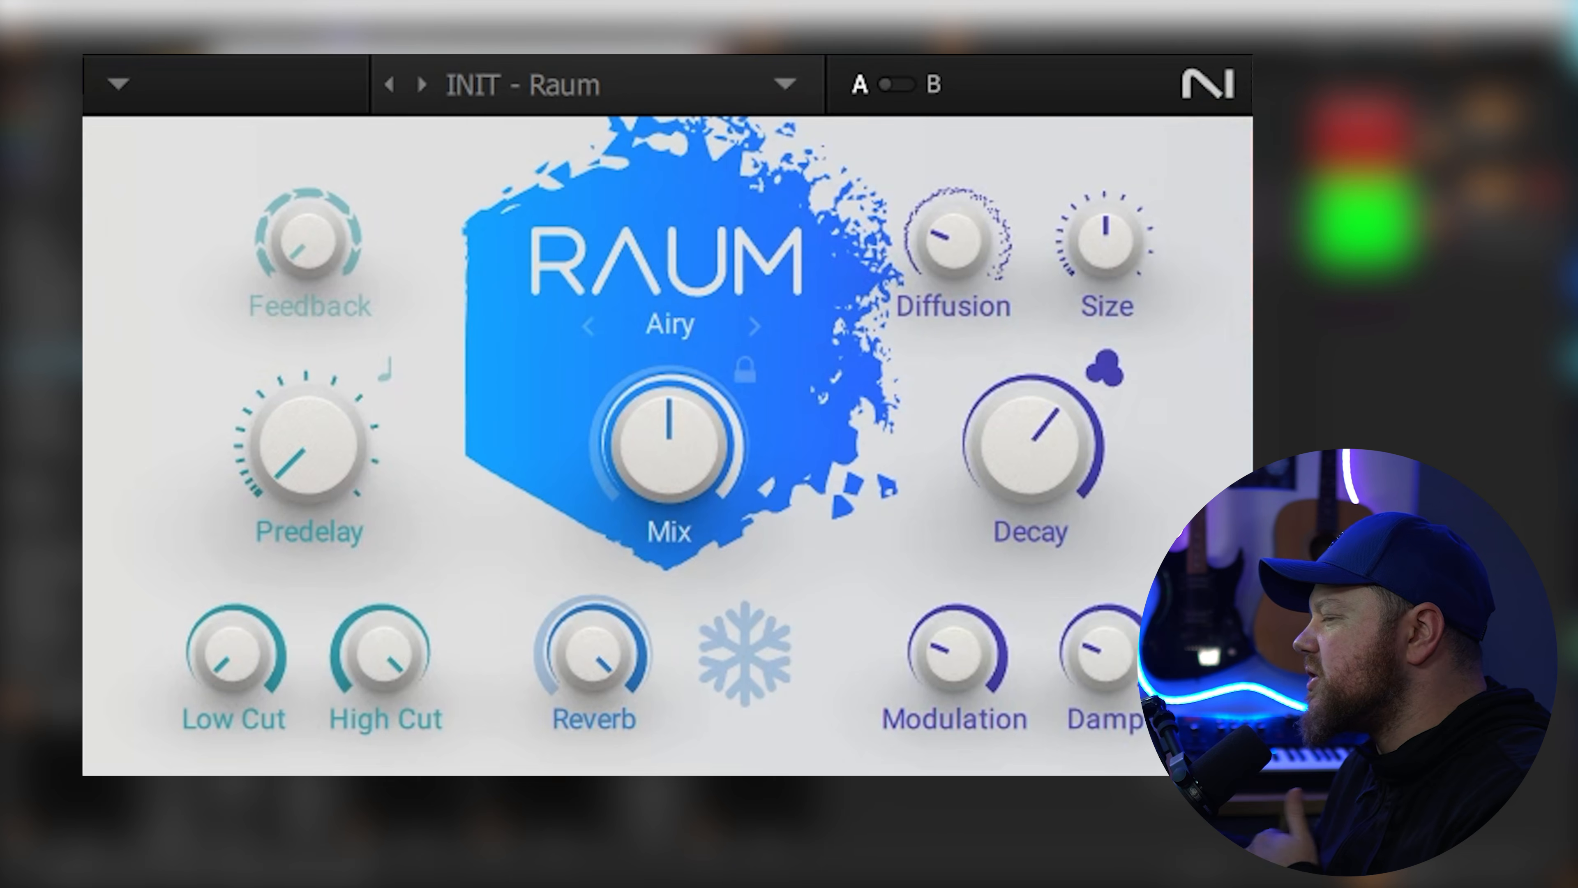
Step: Lower the decay of the Raum reverb
mouse_move(1023, 414)
drag(1023, 415, 1023, 454)
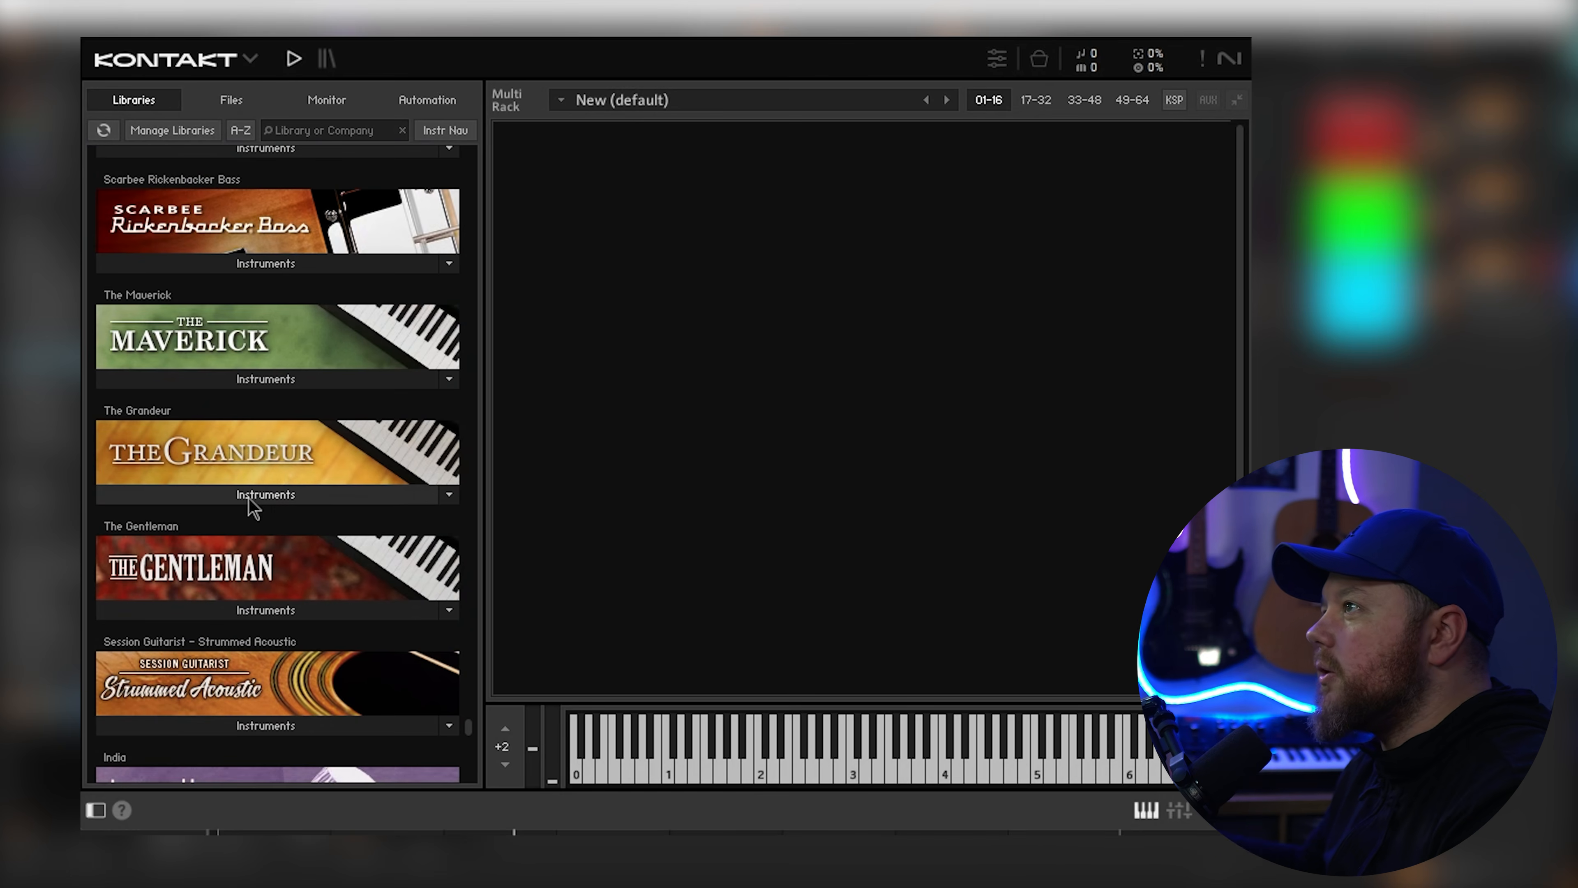
Step: Load The Grandeur piano in Kontakt and copy the eight-bar clip from the second track onto the Kontakt track
click(249, 496)
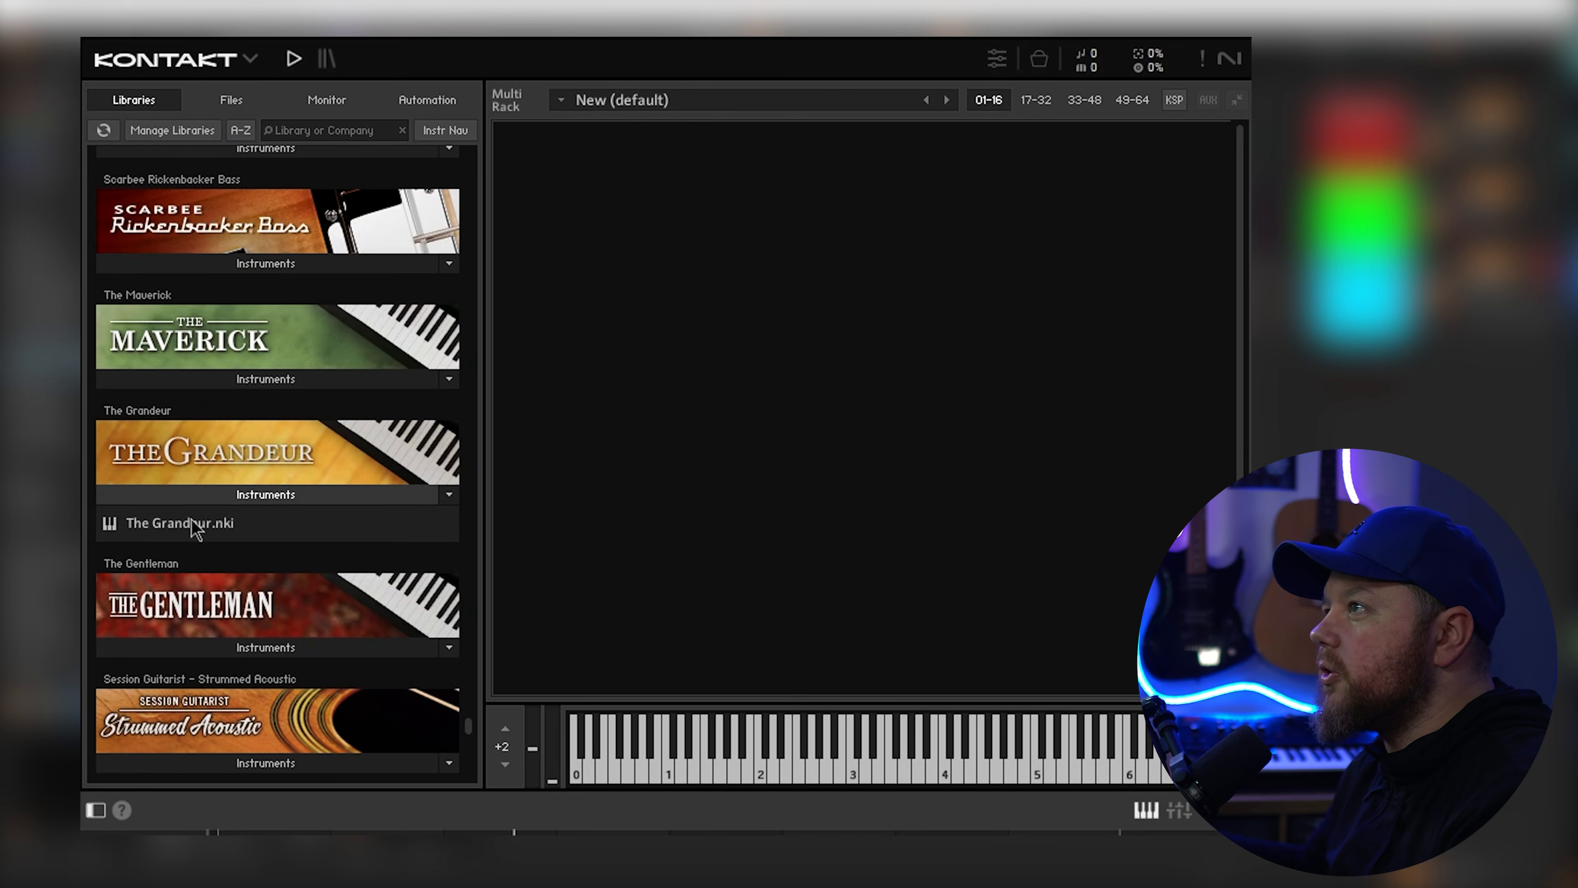
drag(194, 530, 829, 622)
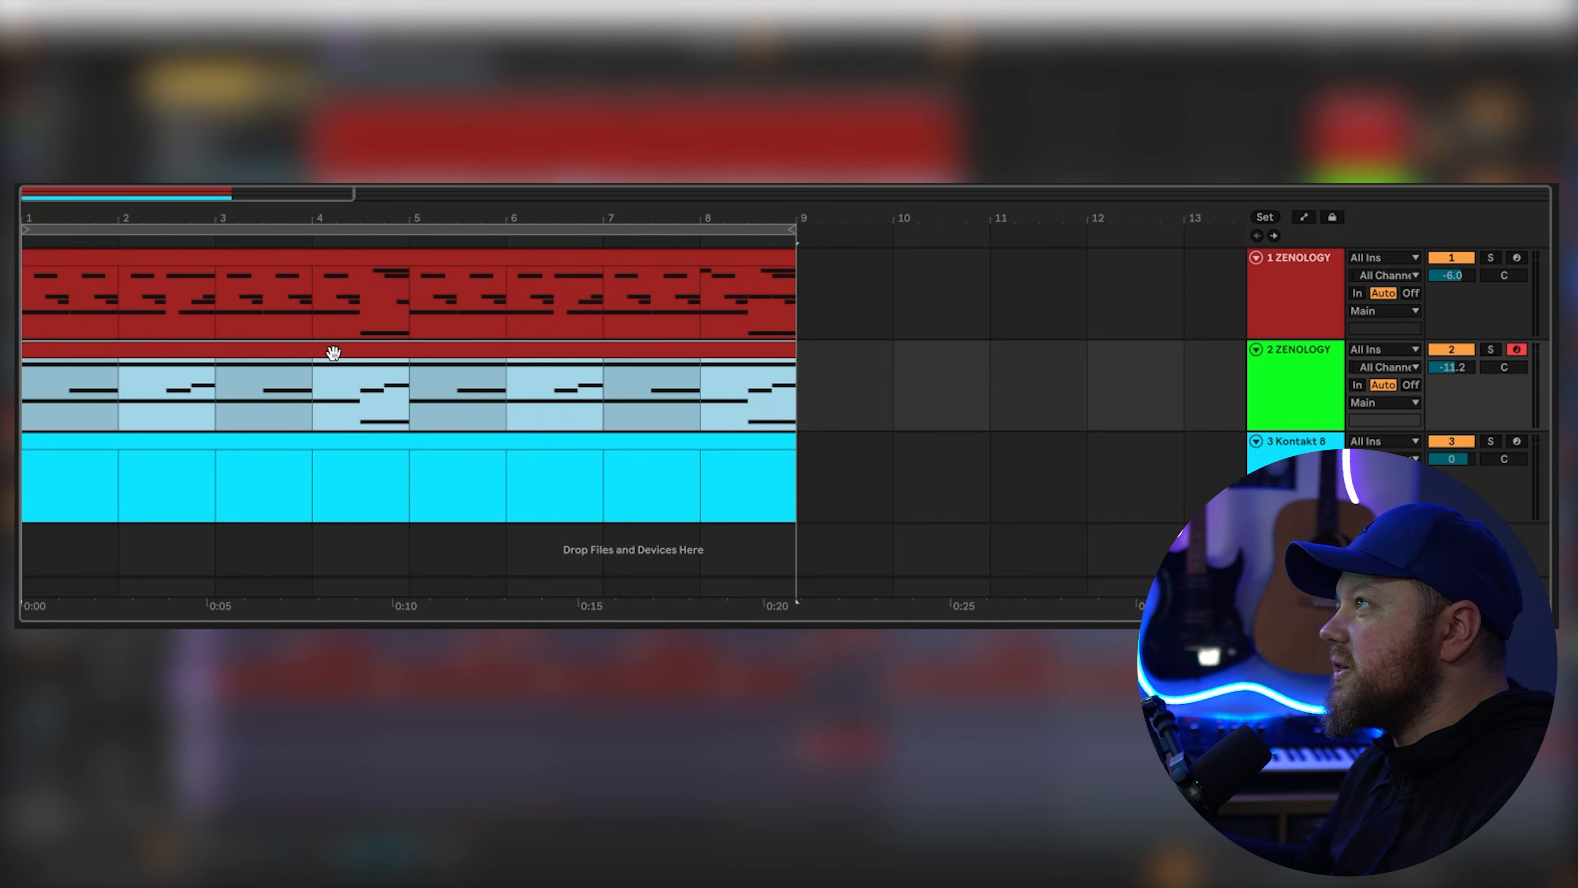
drag(332, 353, 324, 462)
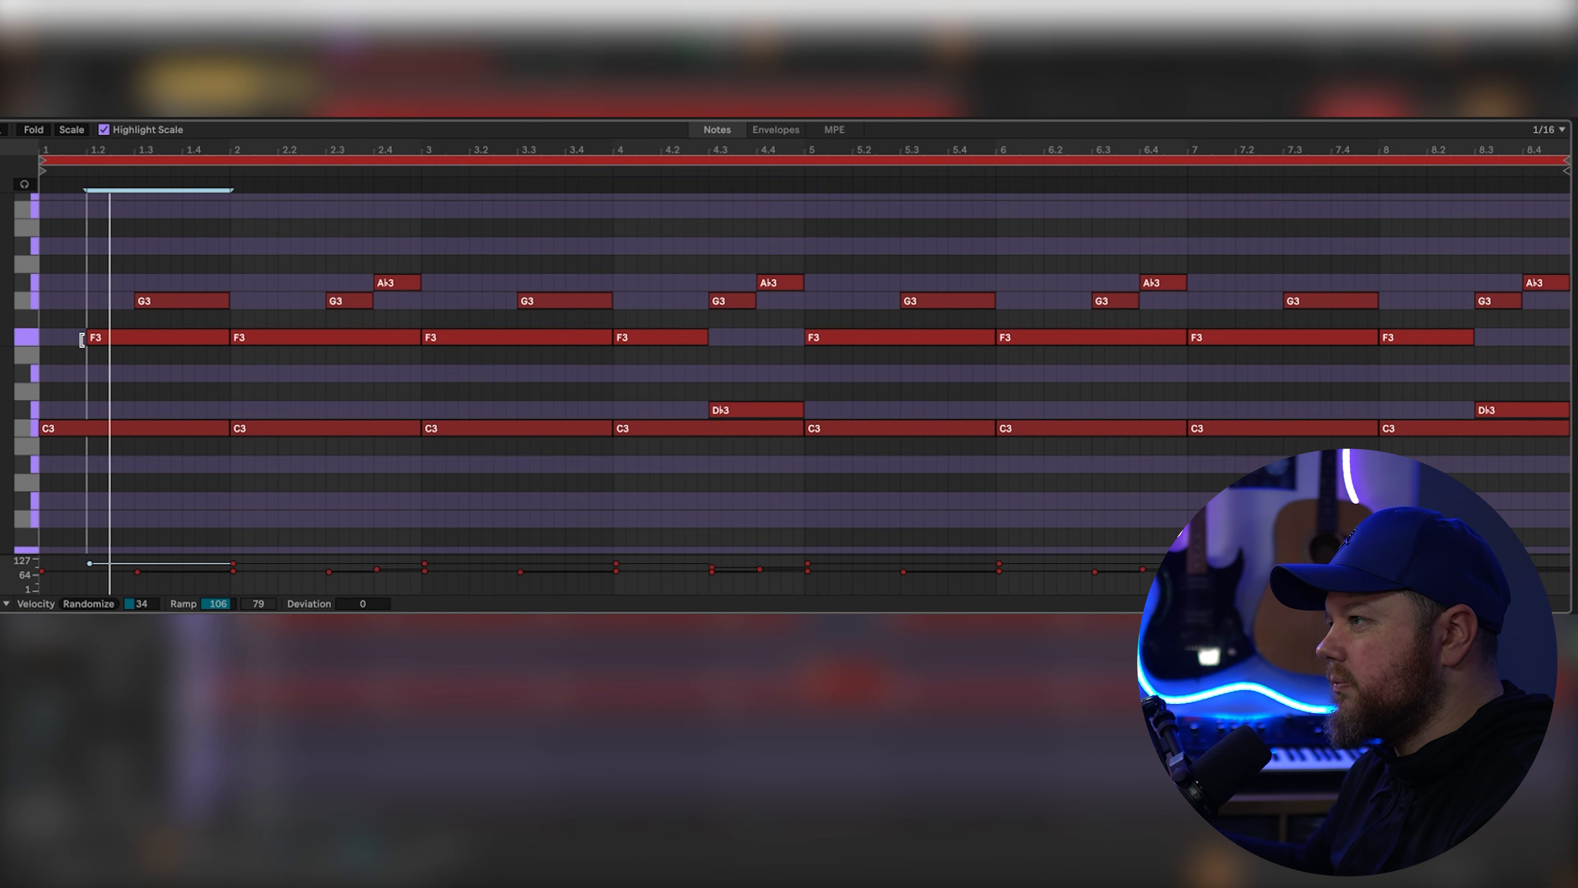
Step: Trim the starts of the F3 notes in bars 2, 3 and 4 to beats 2.2, 3.2 and 4.2
drag(233, 339, 280, 339)
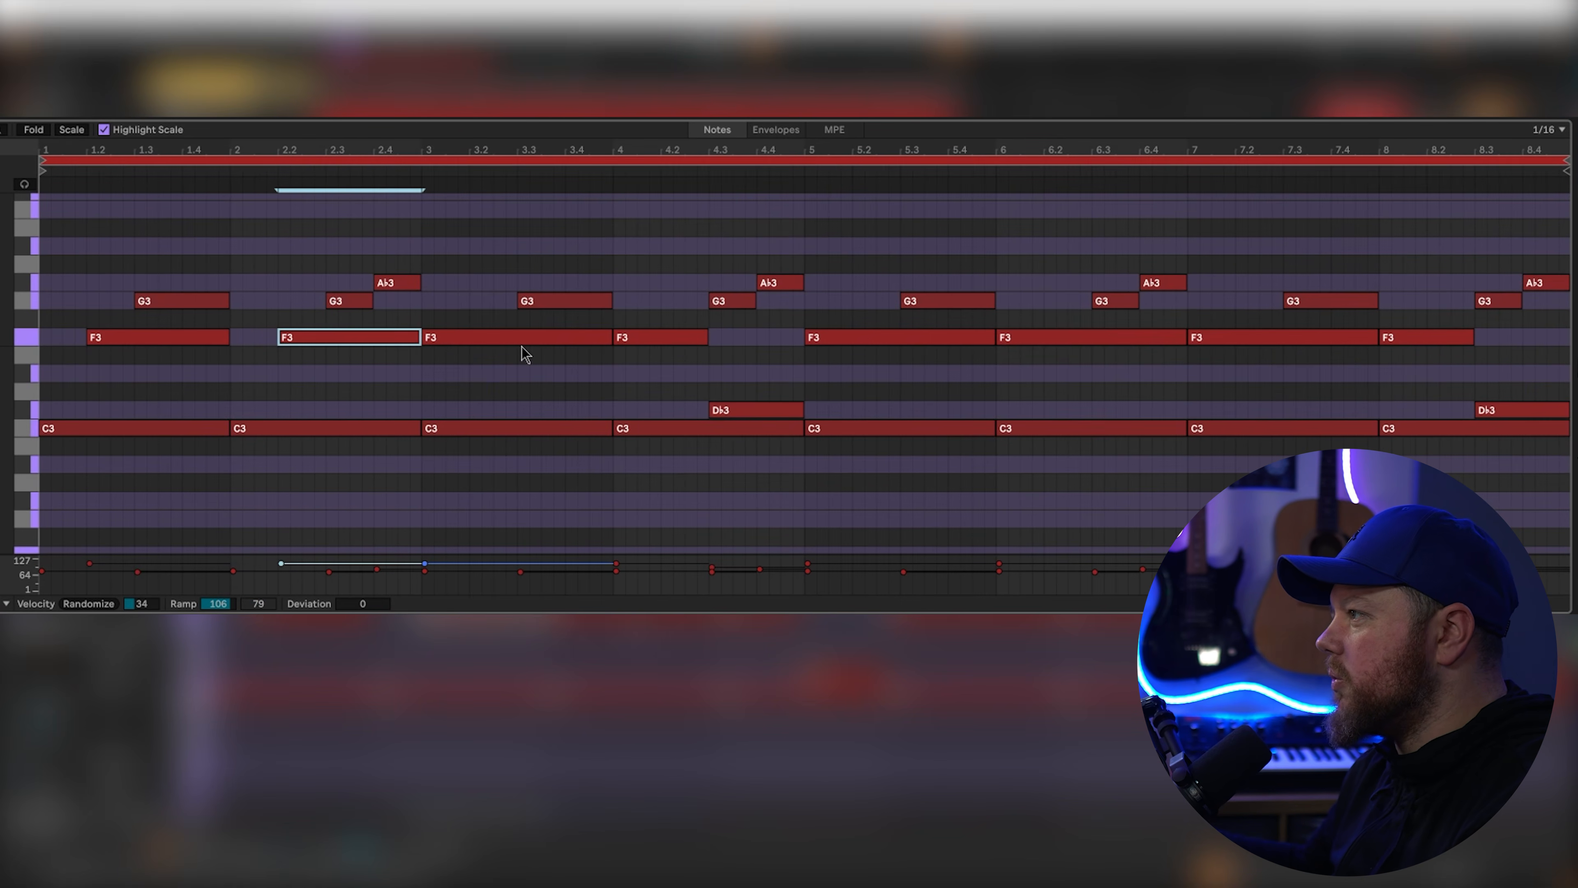
drag(424, 339, 470, 339)
key(space)
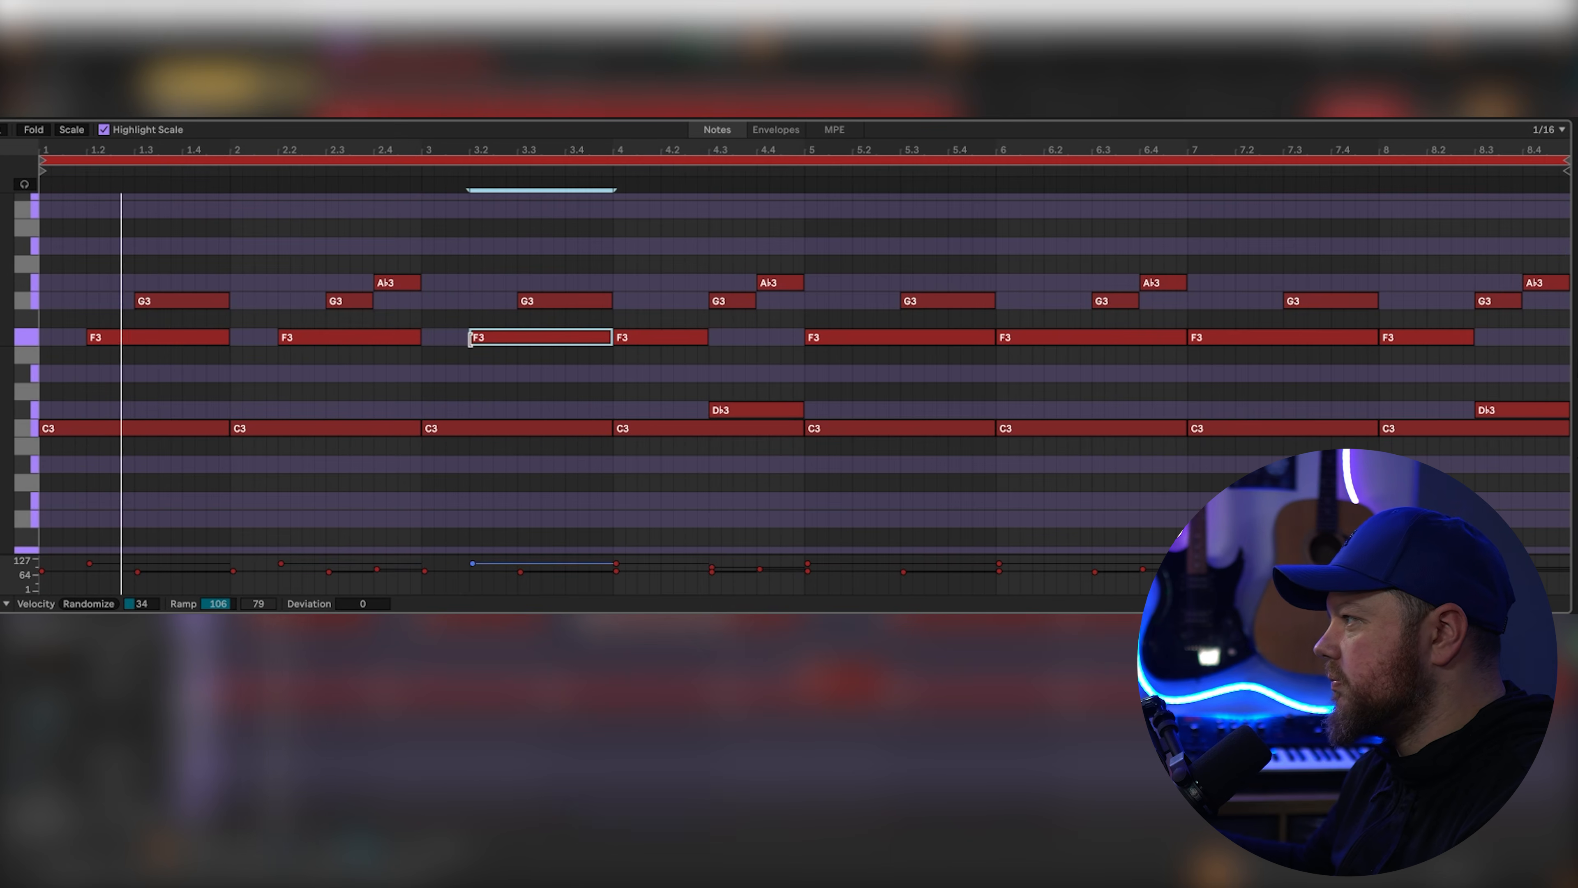
drag(615, 339, 662, 338)
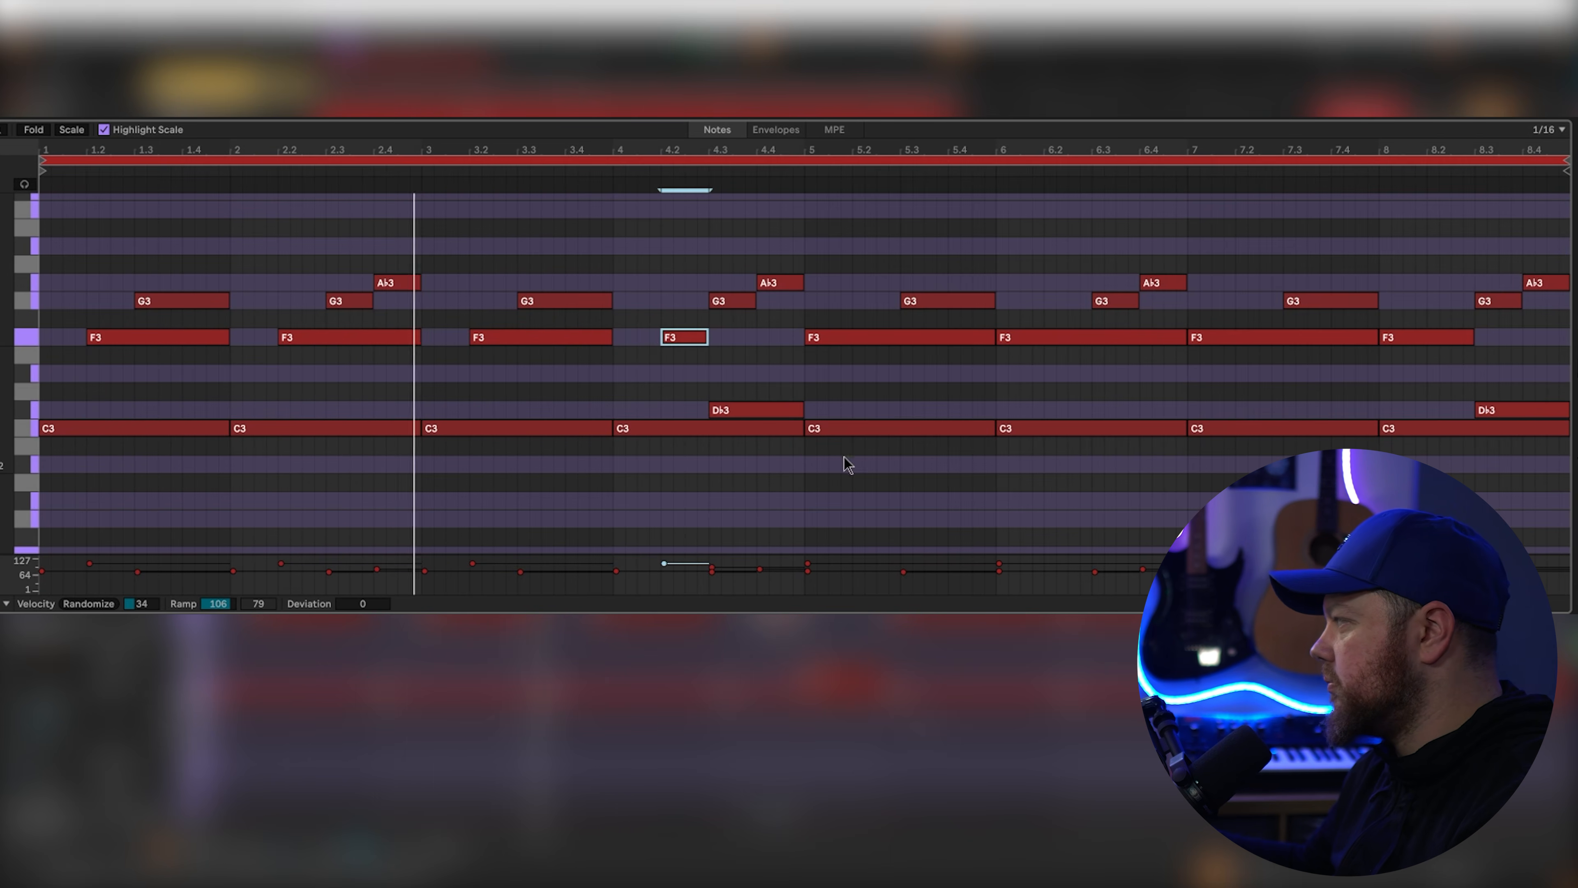
Step: Delete the piano notes in bars 5–8 and duplicate the edited bars 1–4 into their place
drag(844, 458, 1553, 267)
key(Delete)
drag(803, 452, 40, 195)
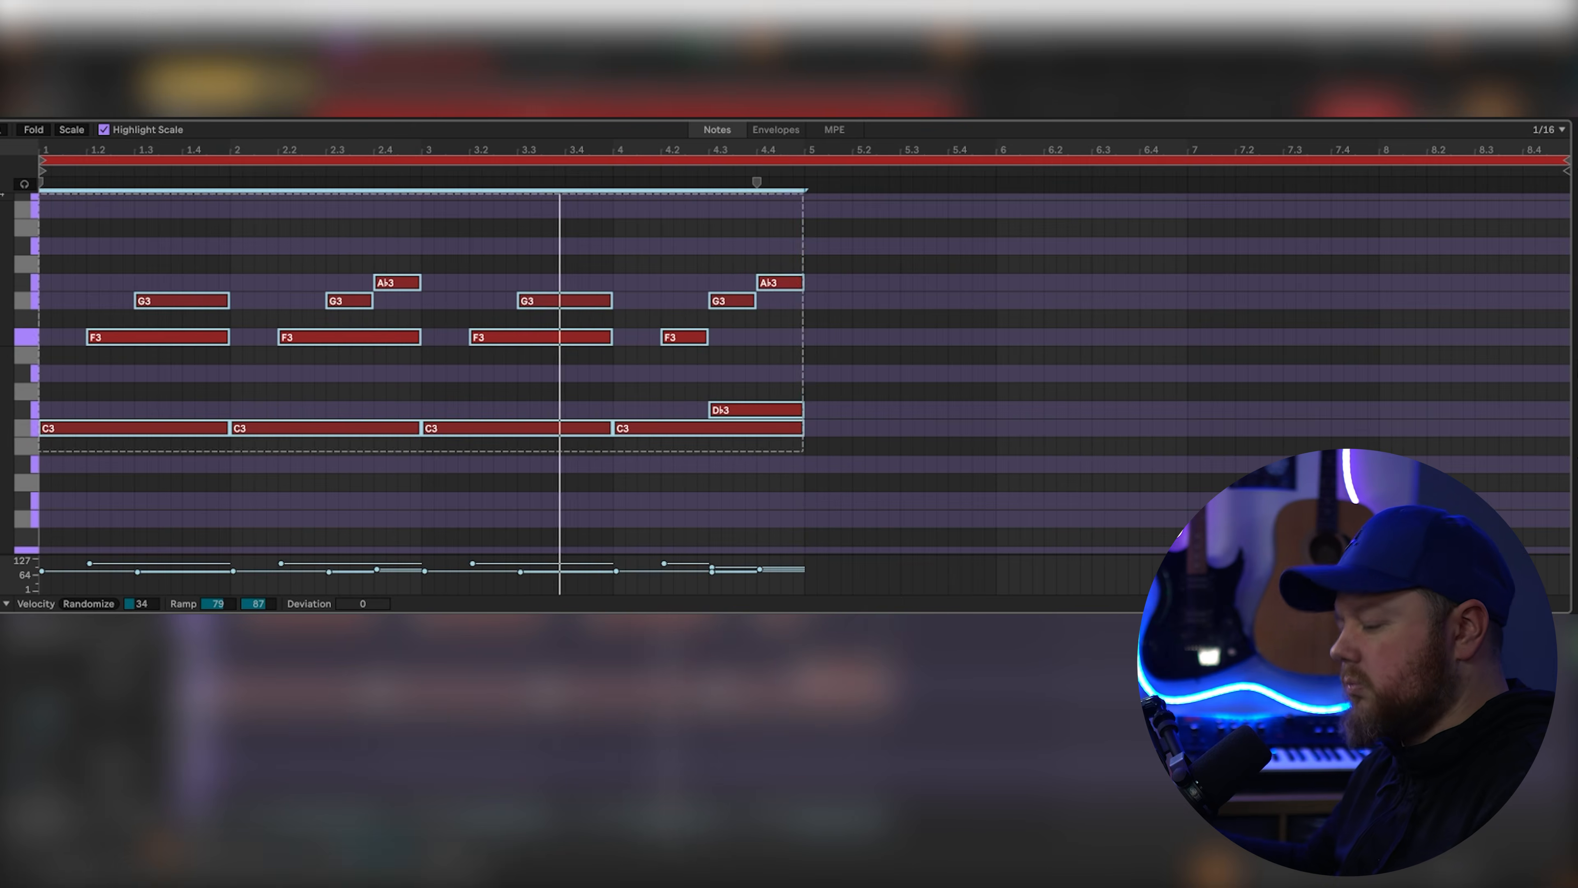
key(ctrl+d)
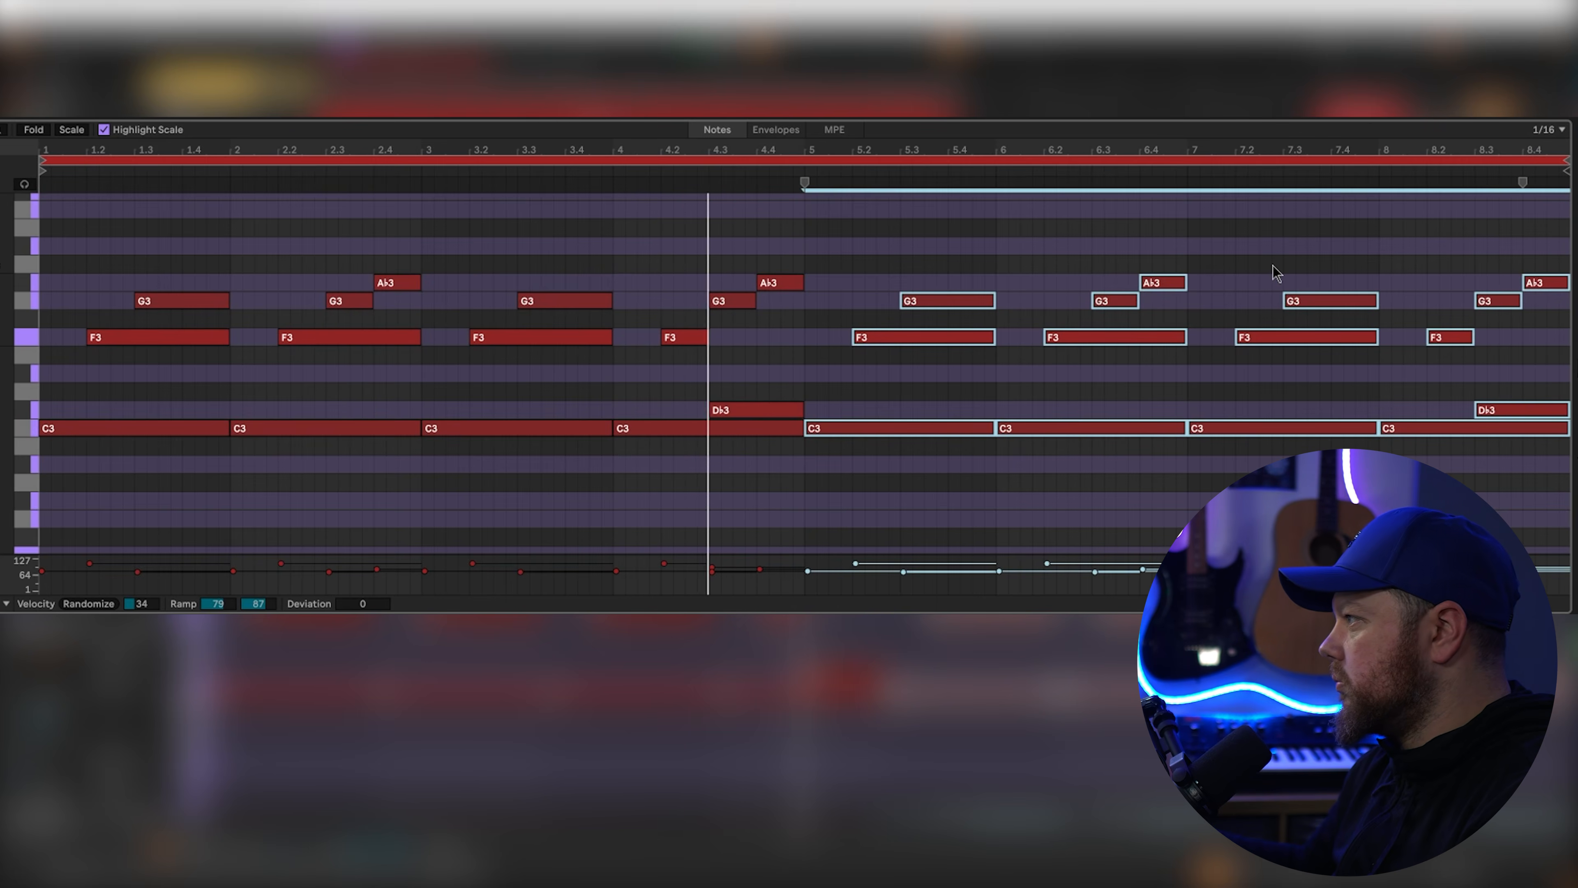
Step: Trim the starts of the D♭3 notes in bars 4 and 8 by an eighth note
drag(711, 409, 728, 409)
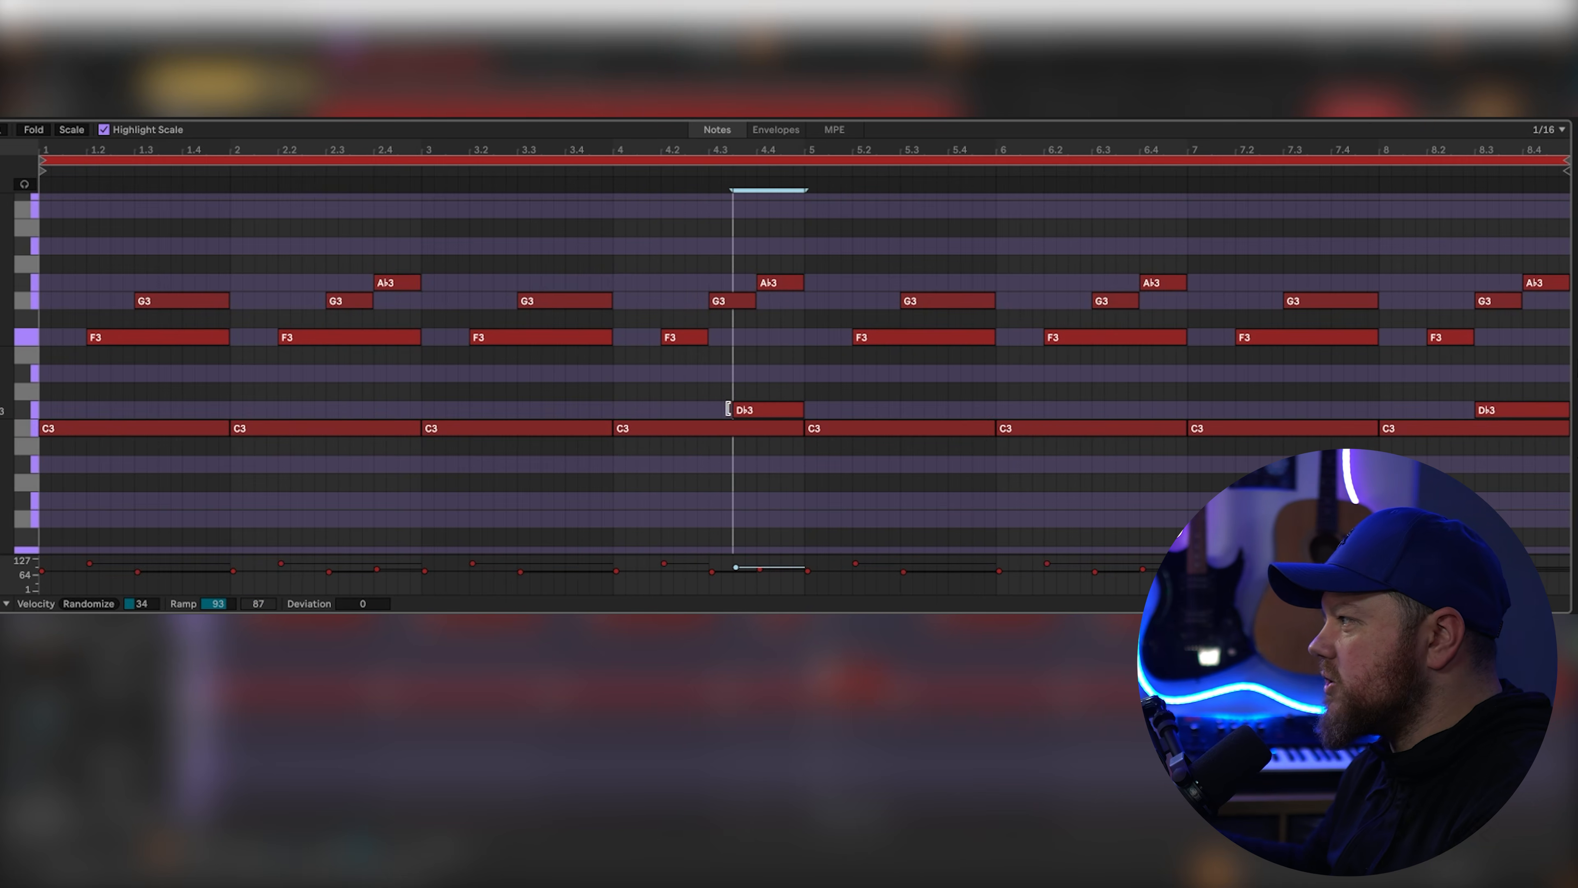
click(616, 186)
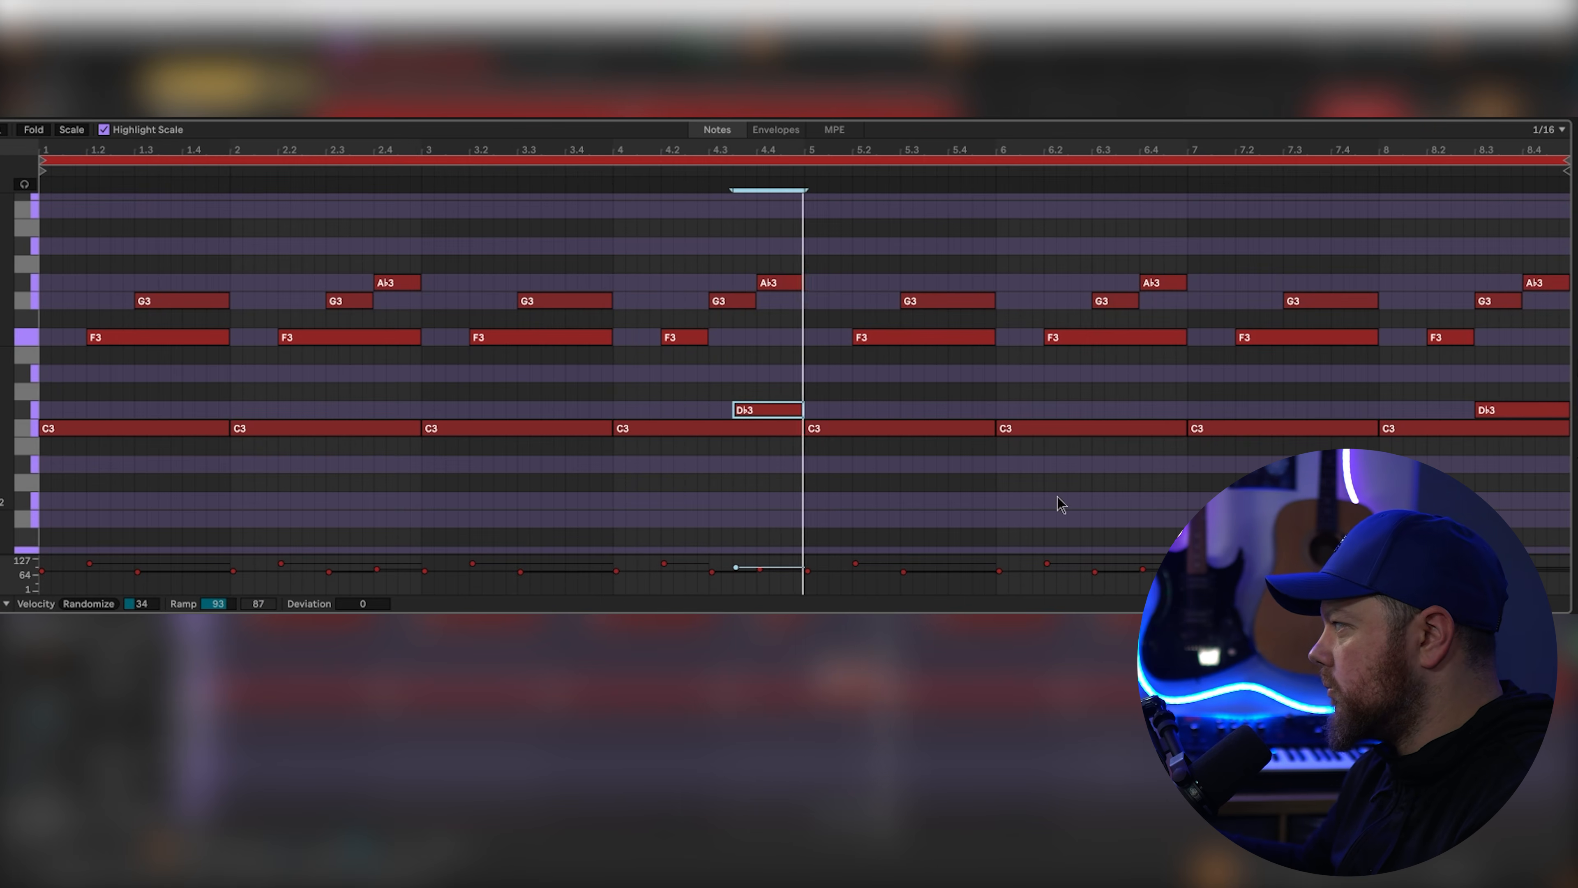
drag(1477, 409, 1498, 408)
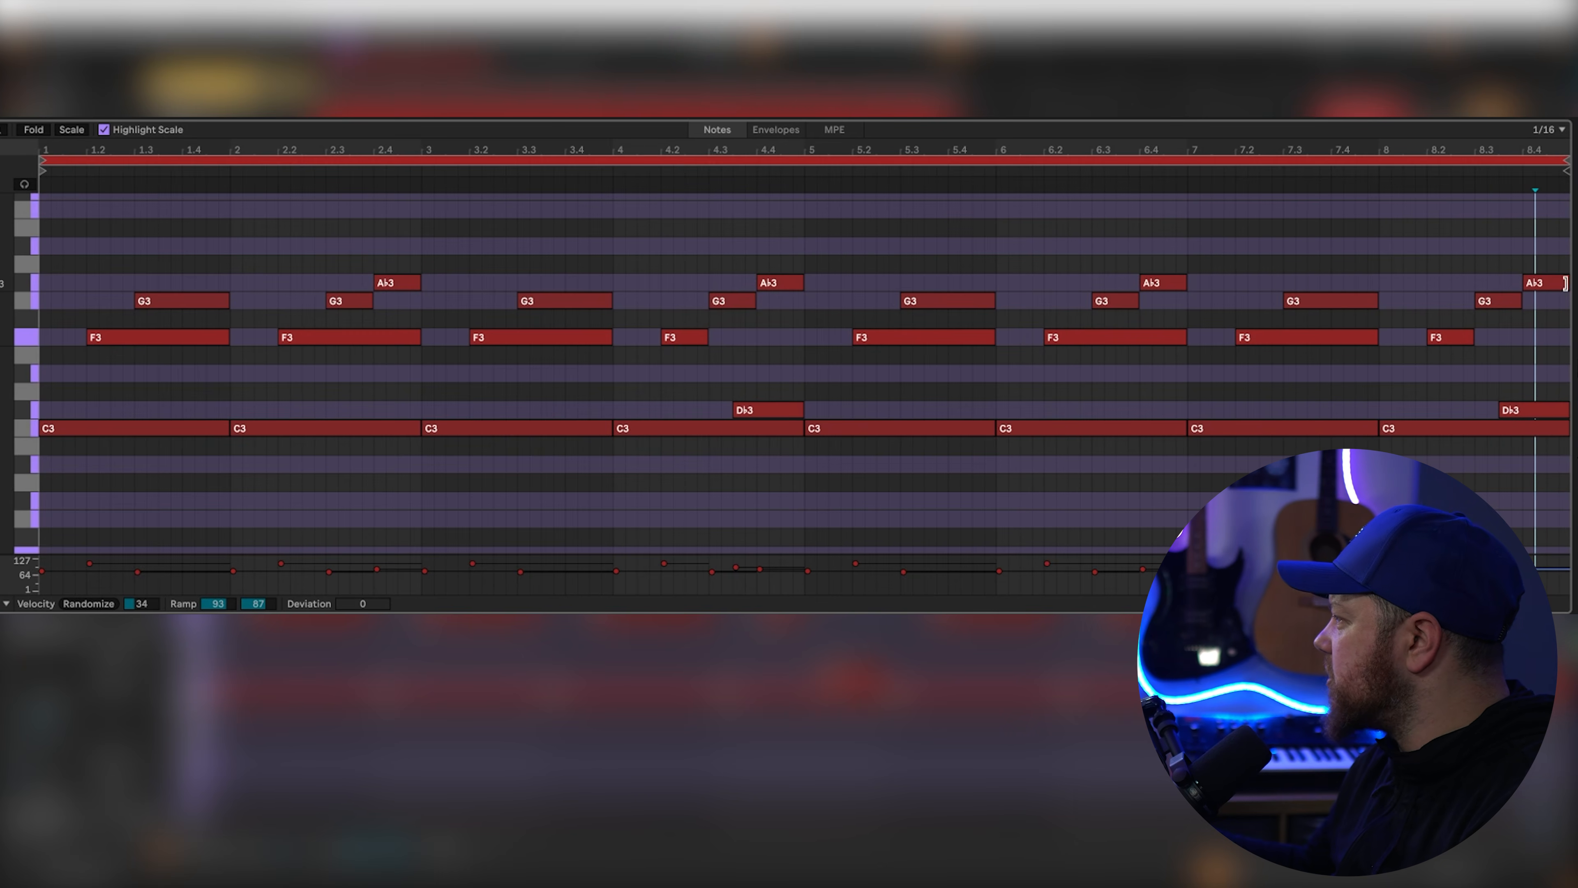
drag(1565, 283, 1556, 283)
click(1412, 173)
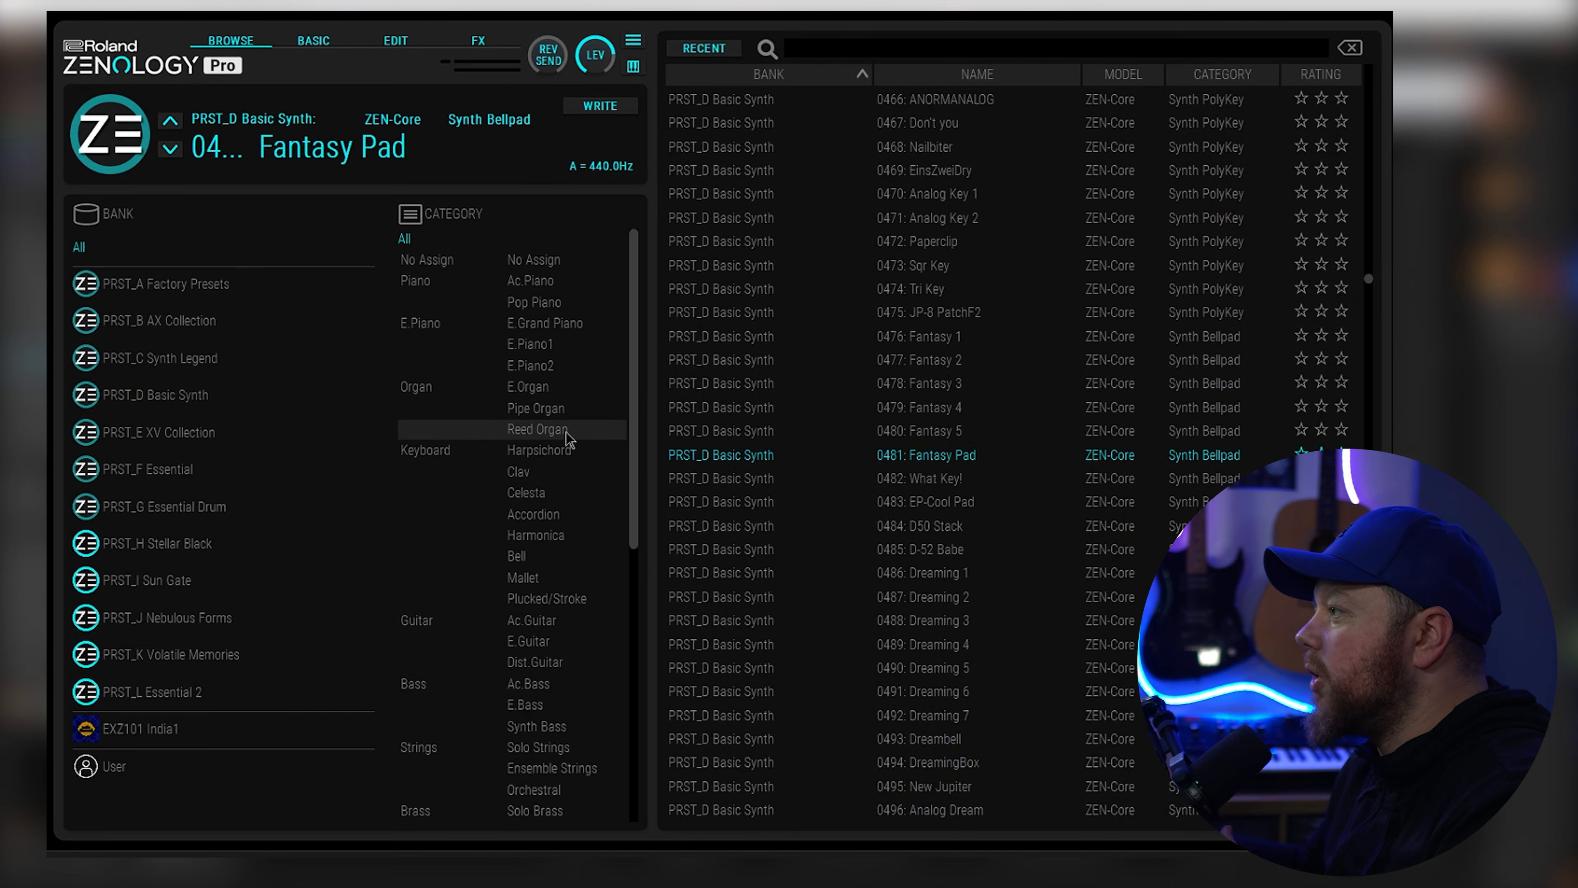
Step: Load the Bell 5 preset from ZENOLOGY's Bell category
click(516, 555)
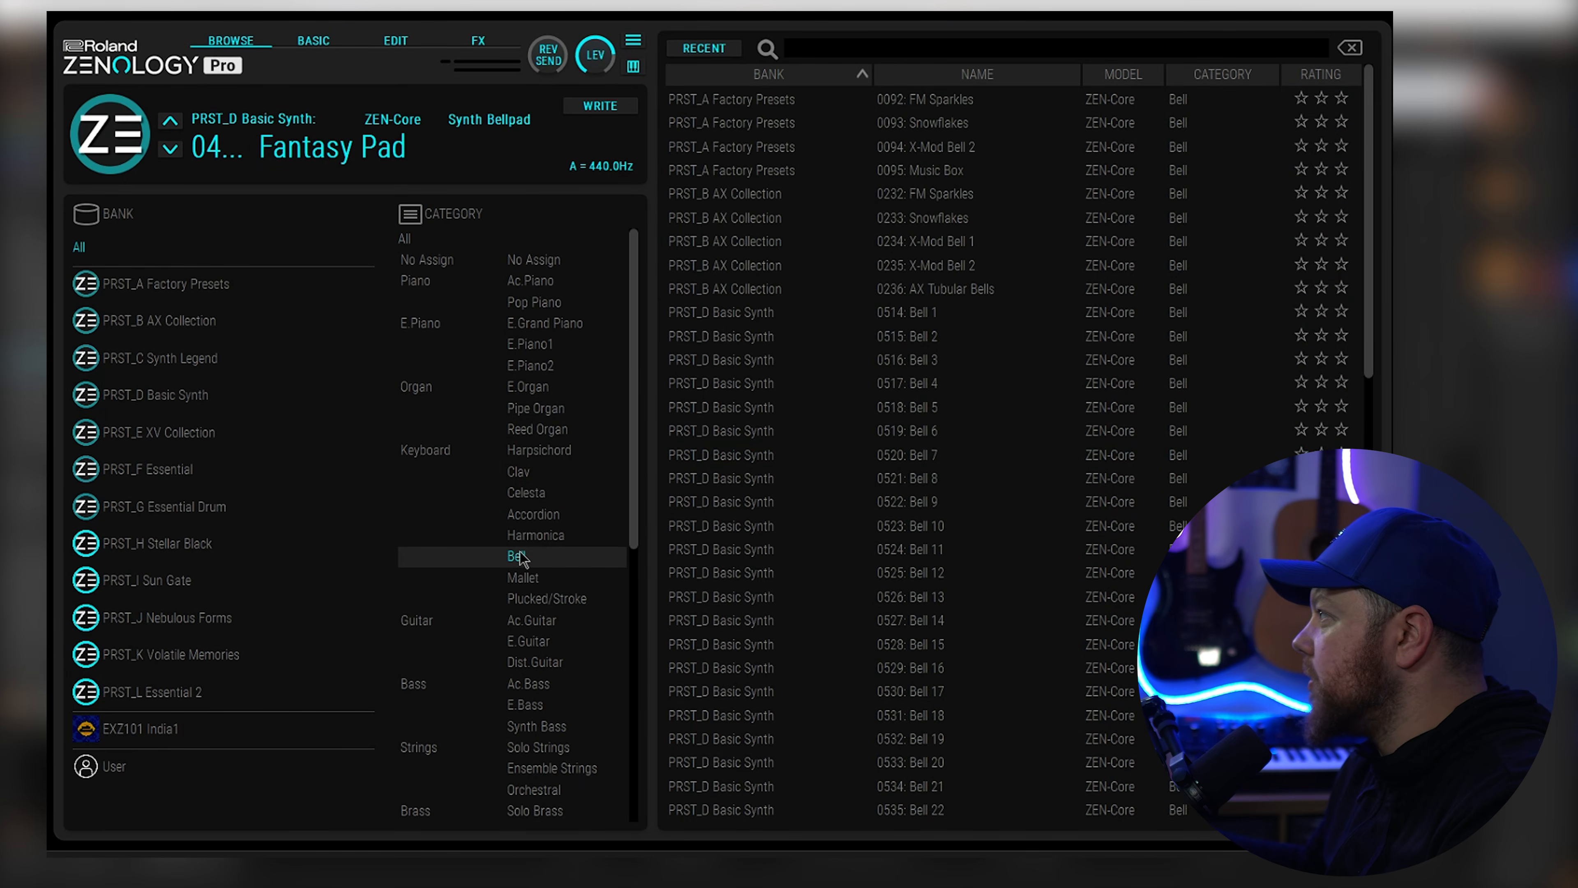
click(941, 411)
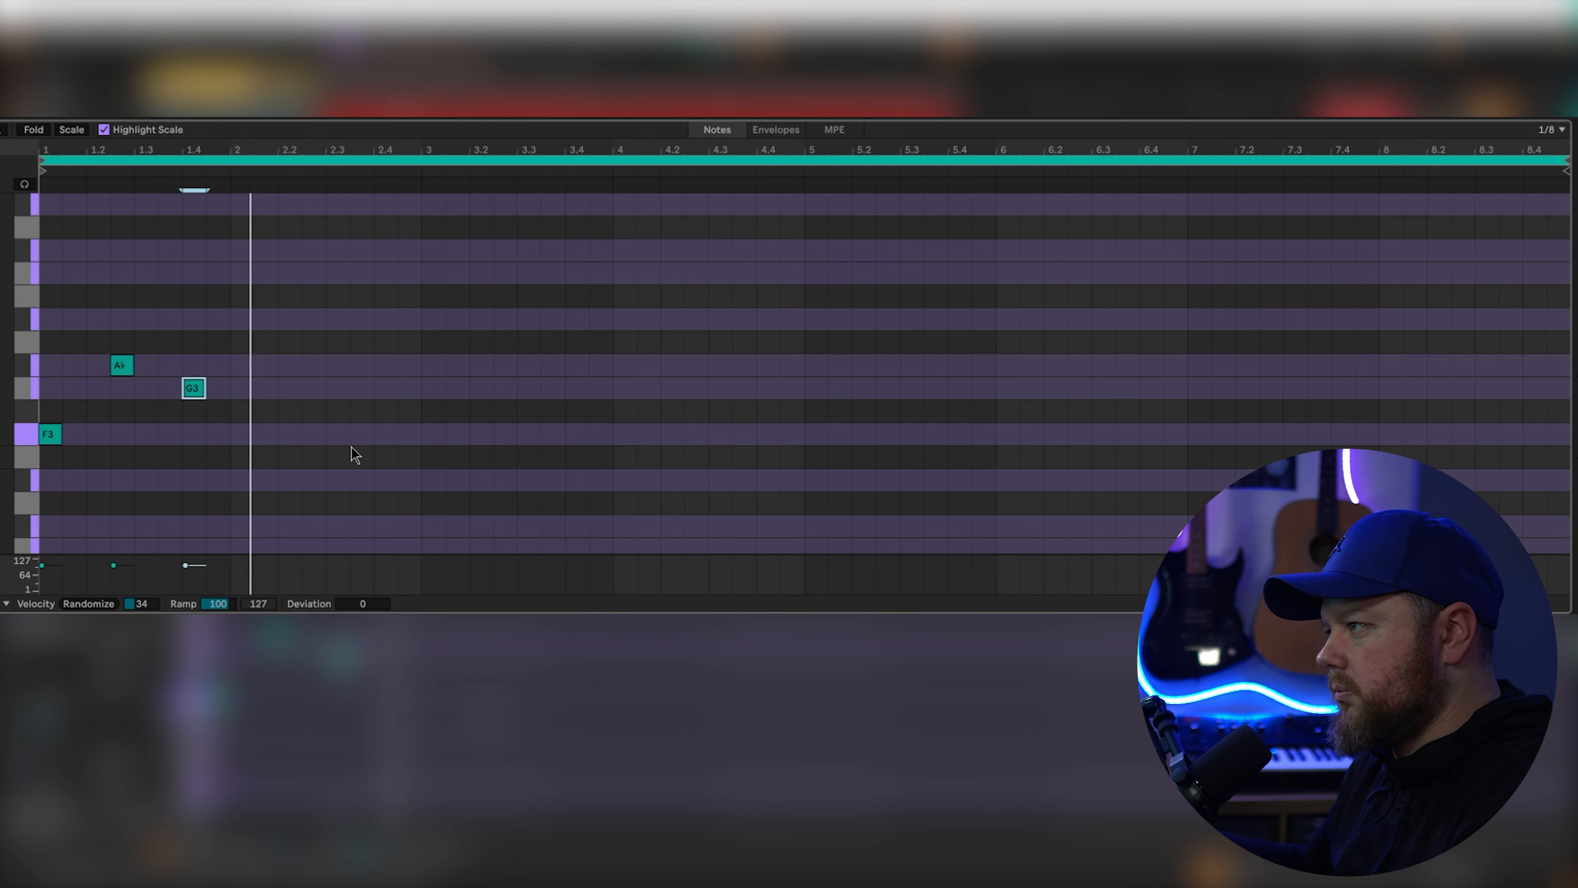
Step: Copy bar 1's A♭3 and G3 to the same beats in bar 2 of the bell clip
drag(193, 388, 382, 388)
key(space)
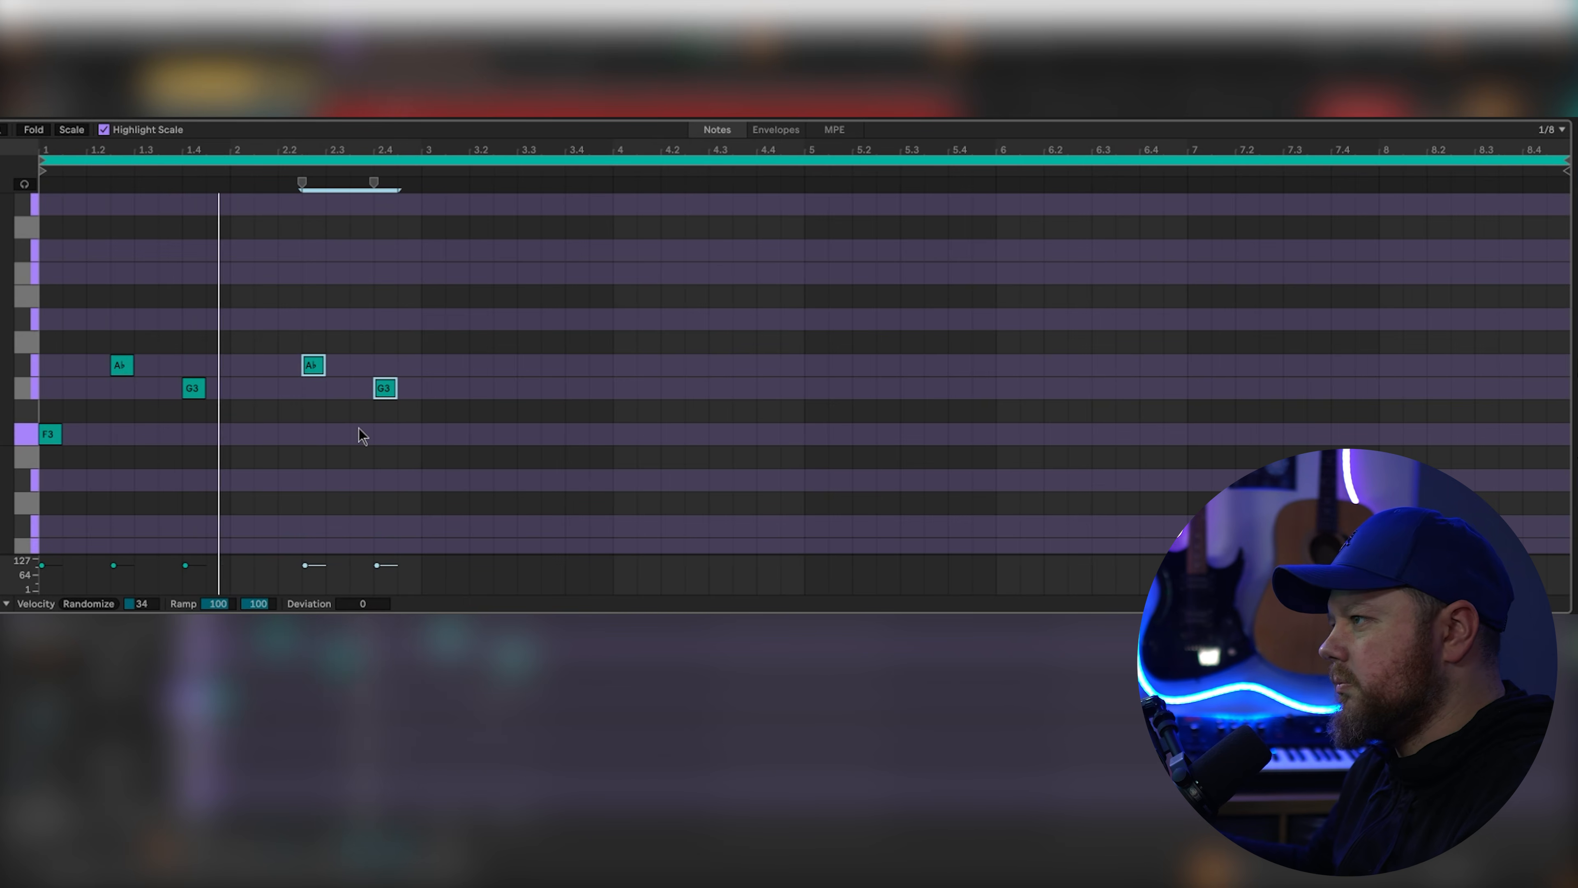
Step: Repeat the two-bar bell pattern through bar 8 and add an eighth-note A♭3 half a beat before beat 4.4
key(ctrl+a)
key(ctrl+d)
double_click(741, 362)
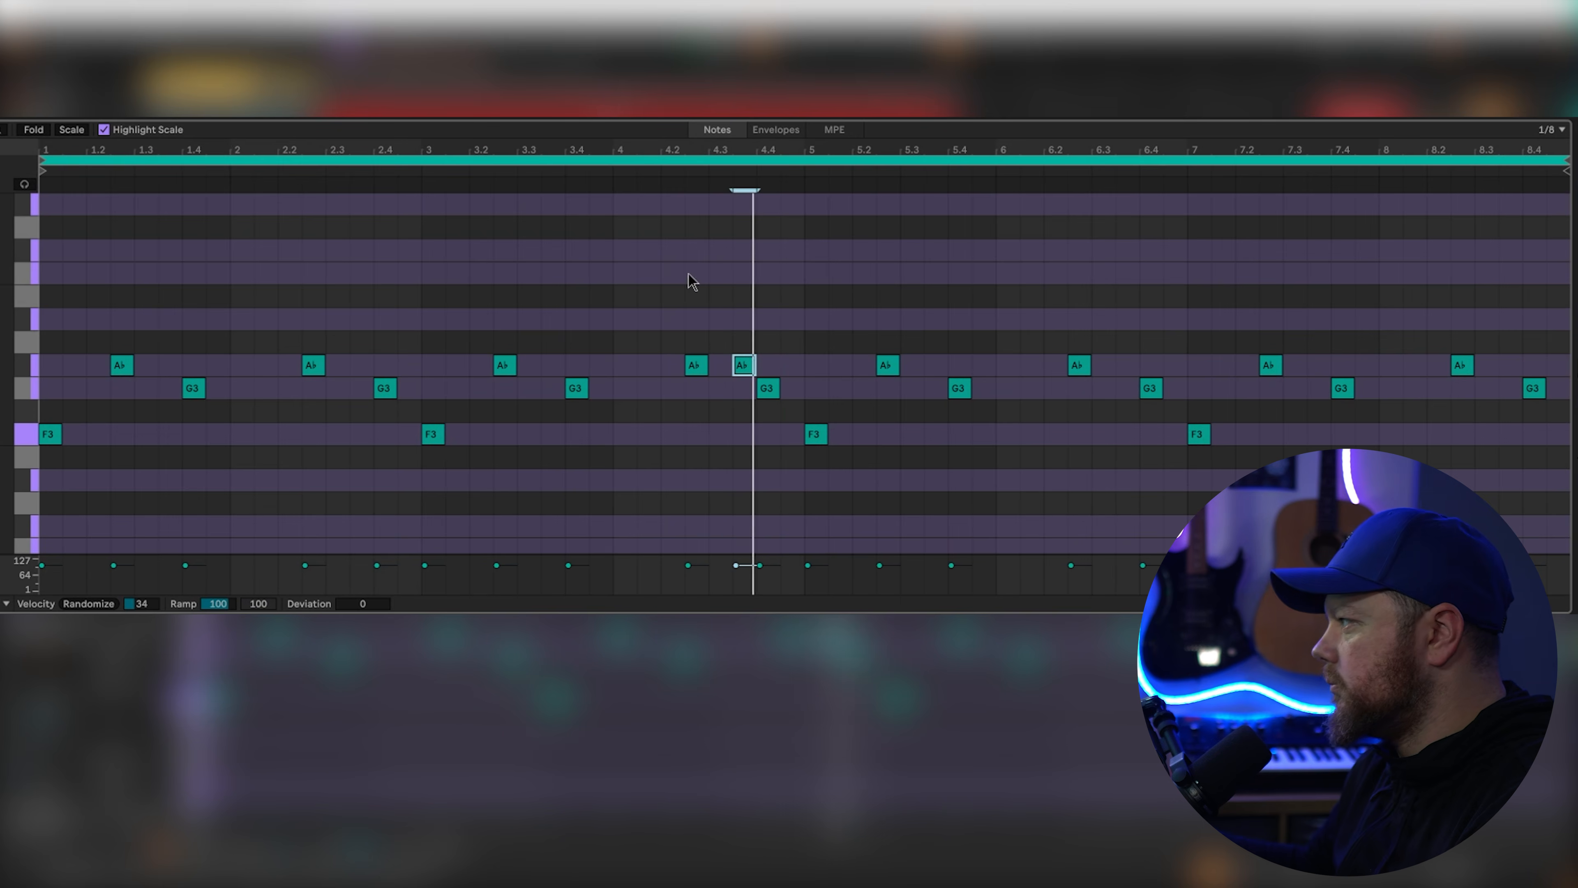
Step: Add an eighth-note A♭3 half a beat before beat 8.4 and an eighth-note G3 on beat 8.2 of the bell clip
double_click(1510, 365)
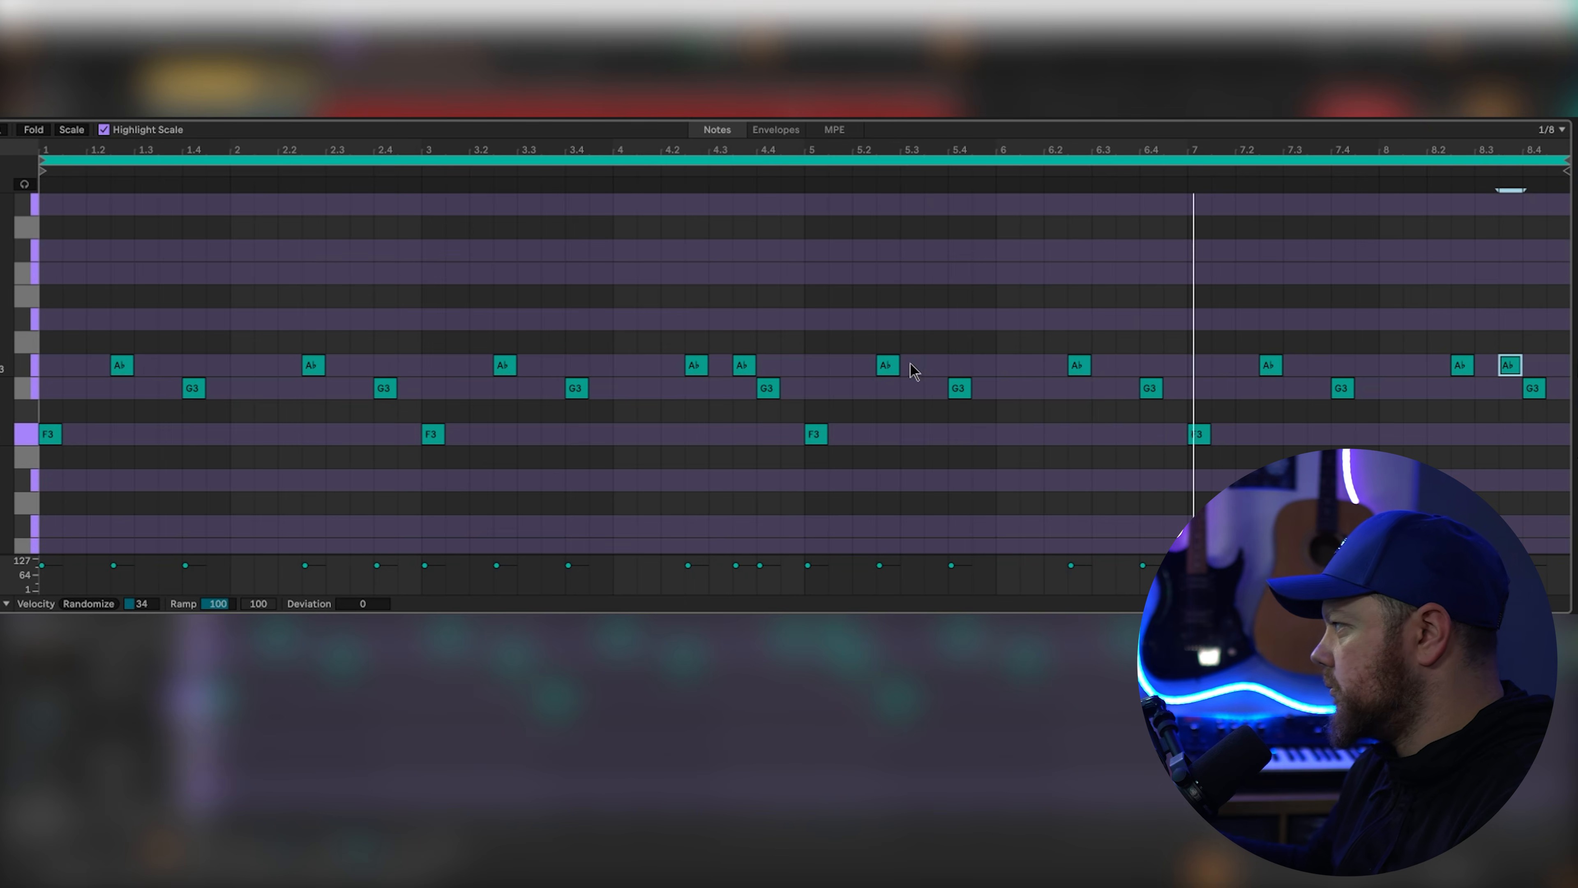
double_click(1438, 390)
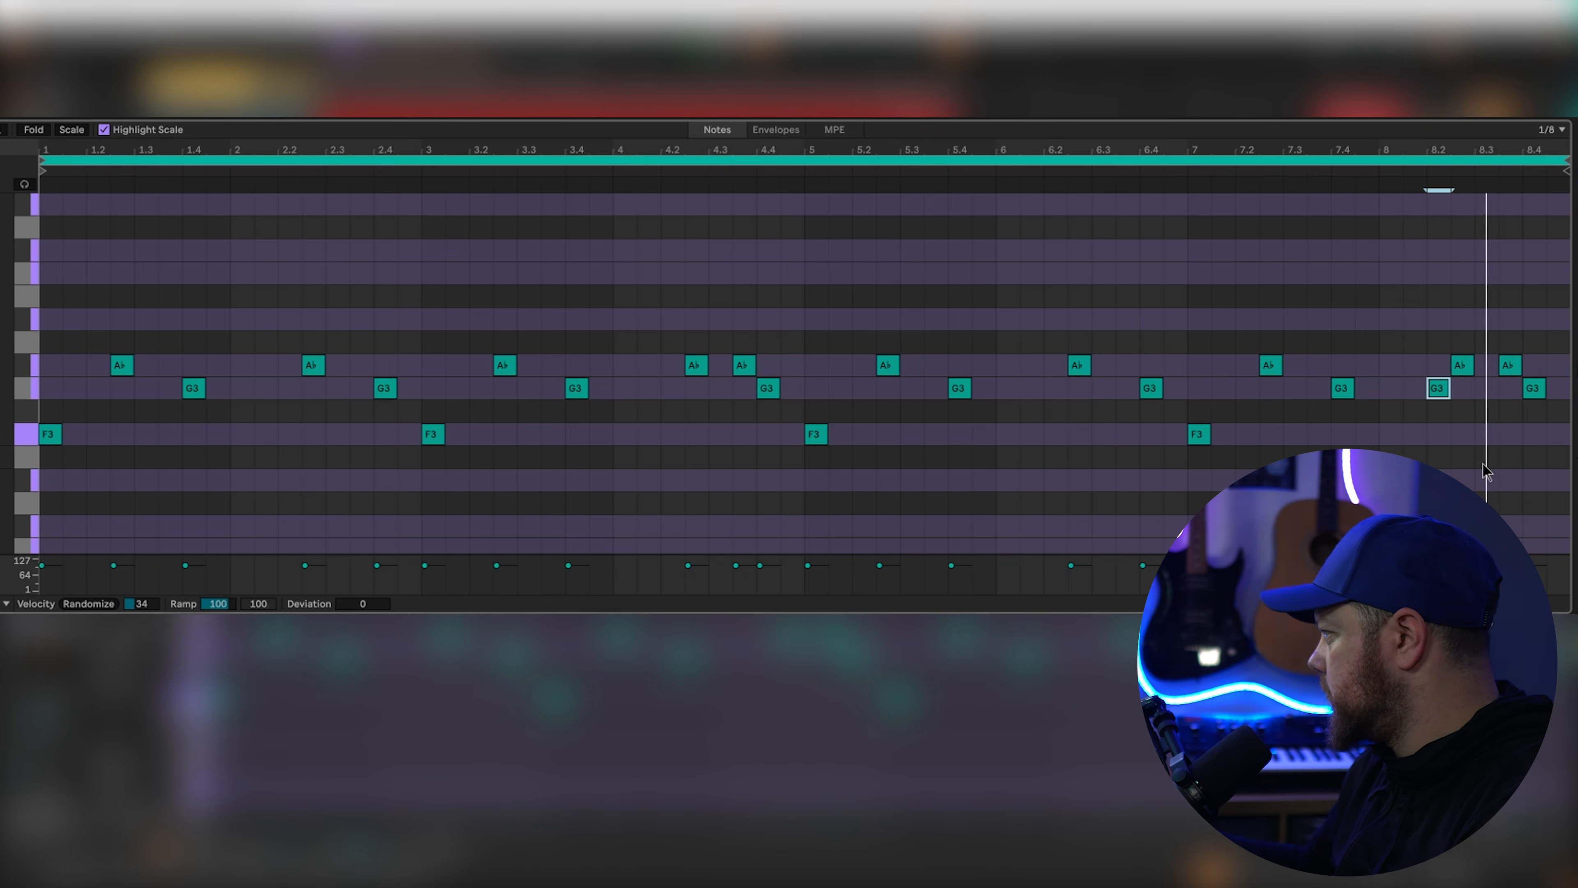
key(ctrl+a)
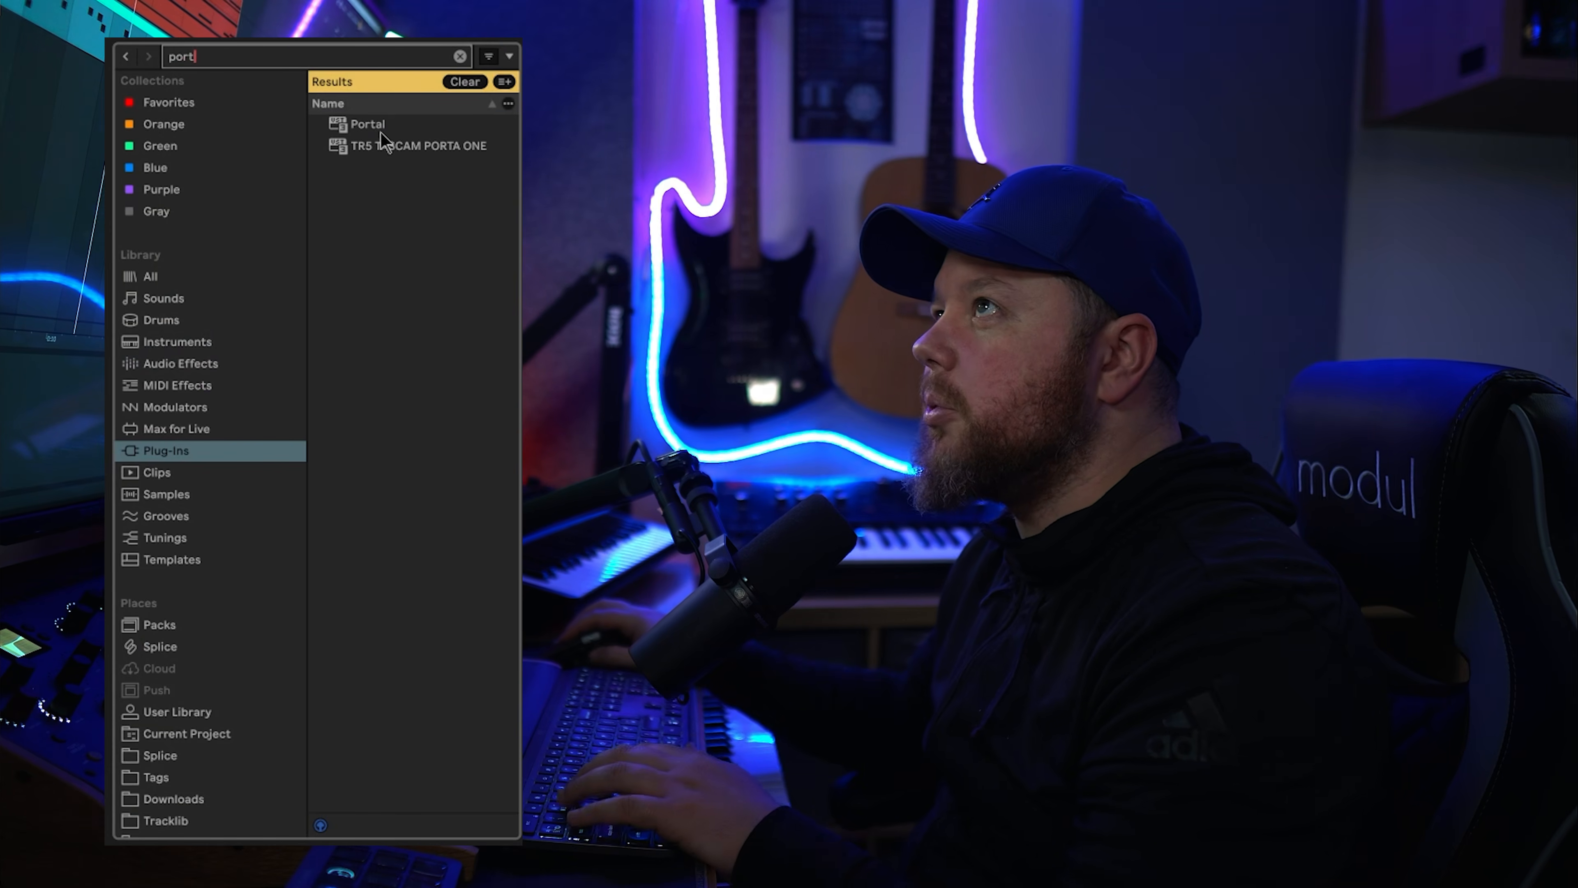
Step: Load the Portal effect plug-in and browse its presets
key(Down)
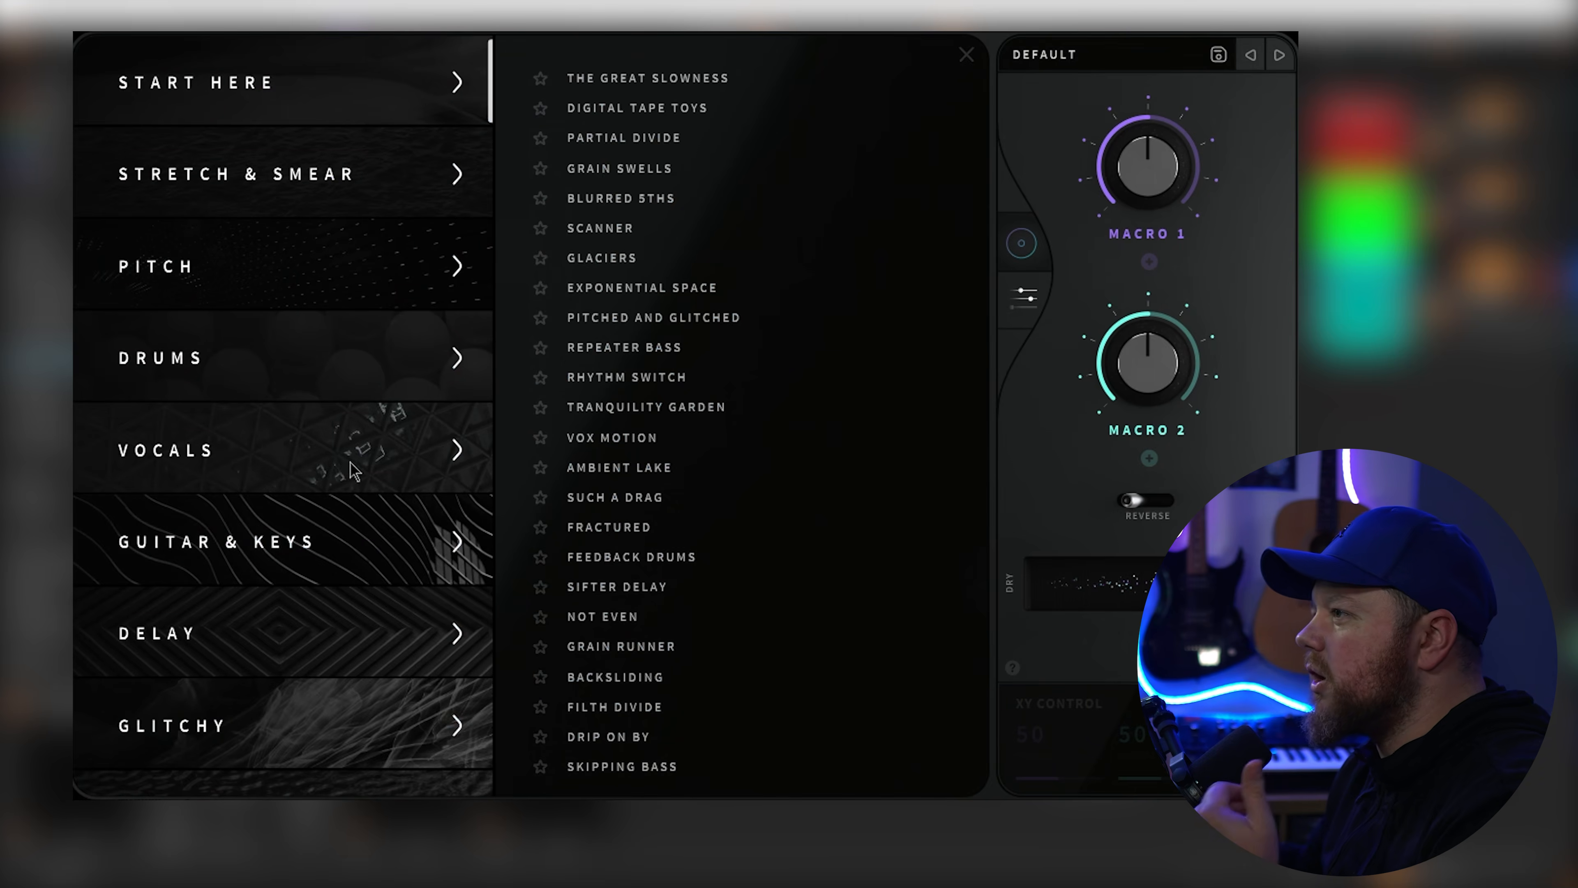
scroll(354, 470, down, 10)
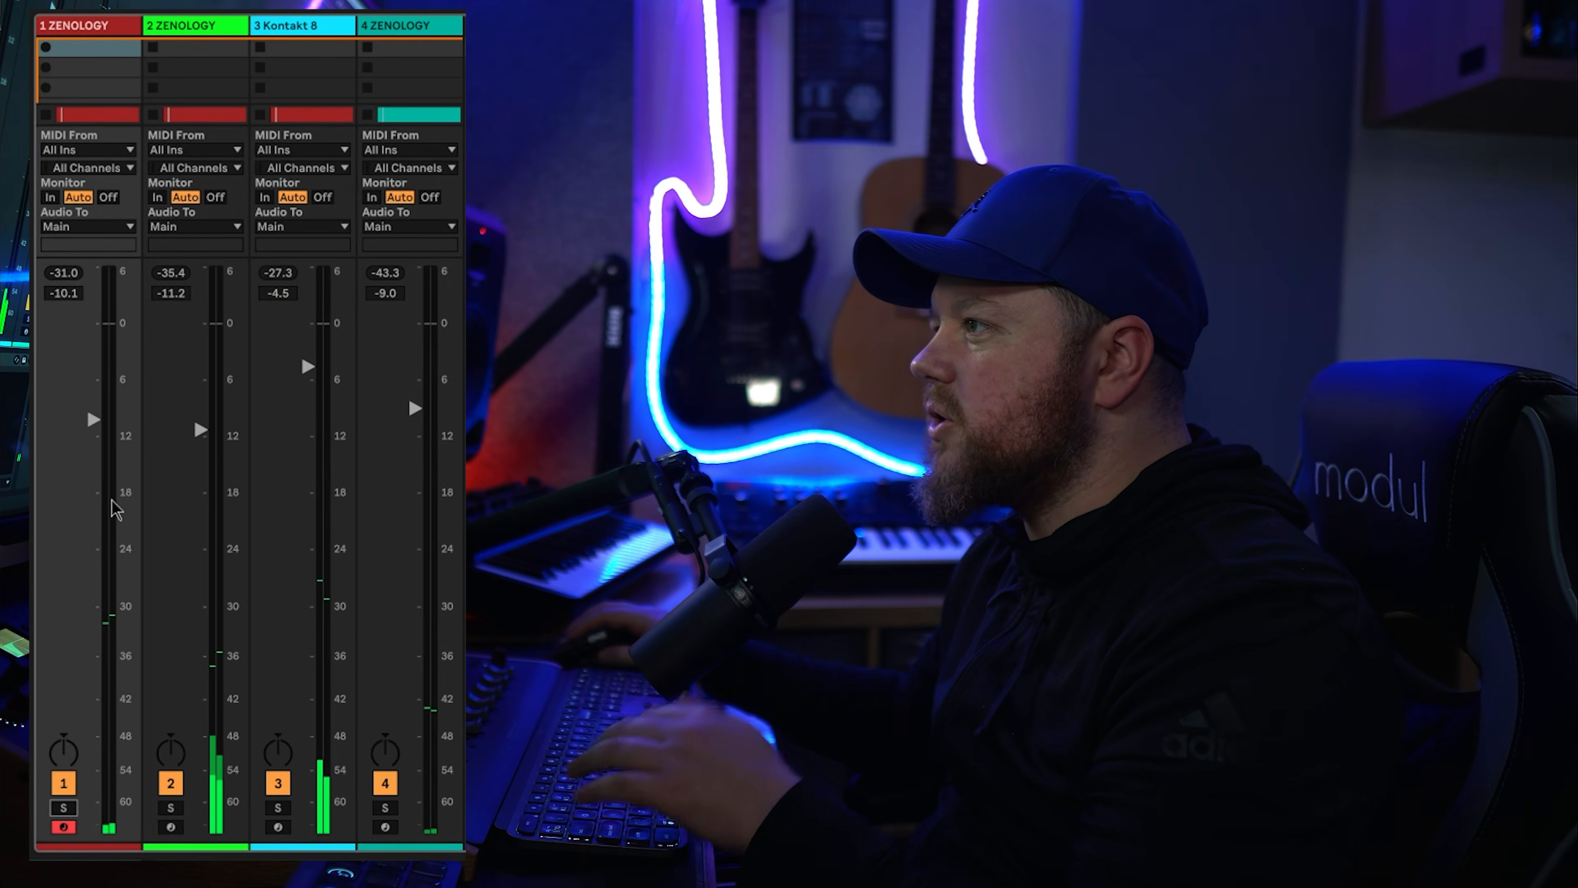
Step: Solo track 2 ZENOLOGY briefly, then unsolo it and pan it slightly right
click(171, 809)
click(171, 809)
drag(171, 753, 170, 747)
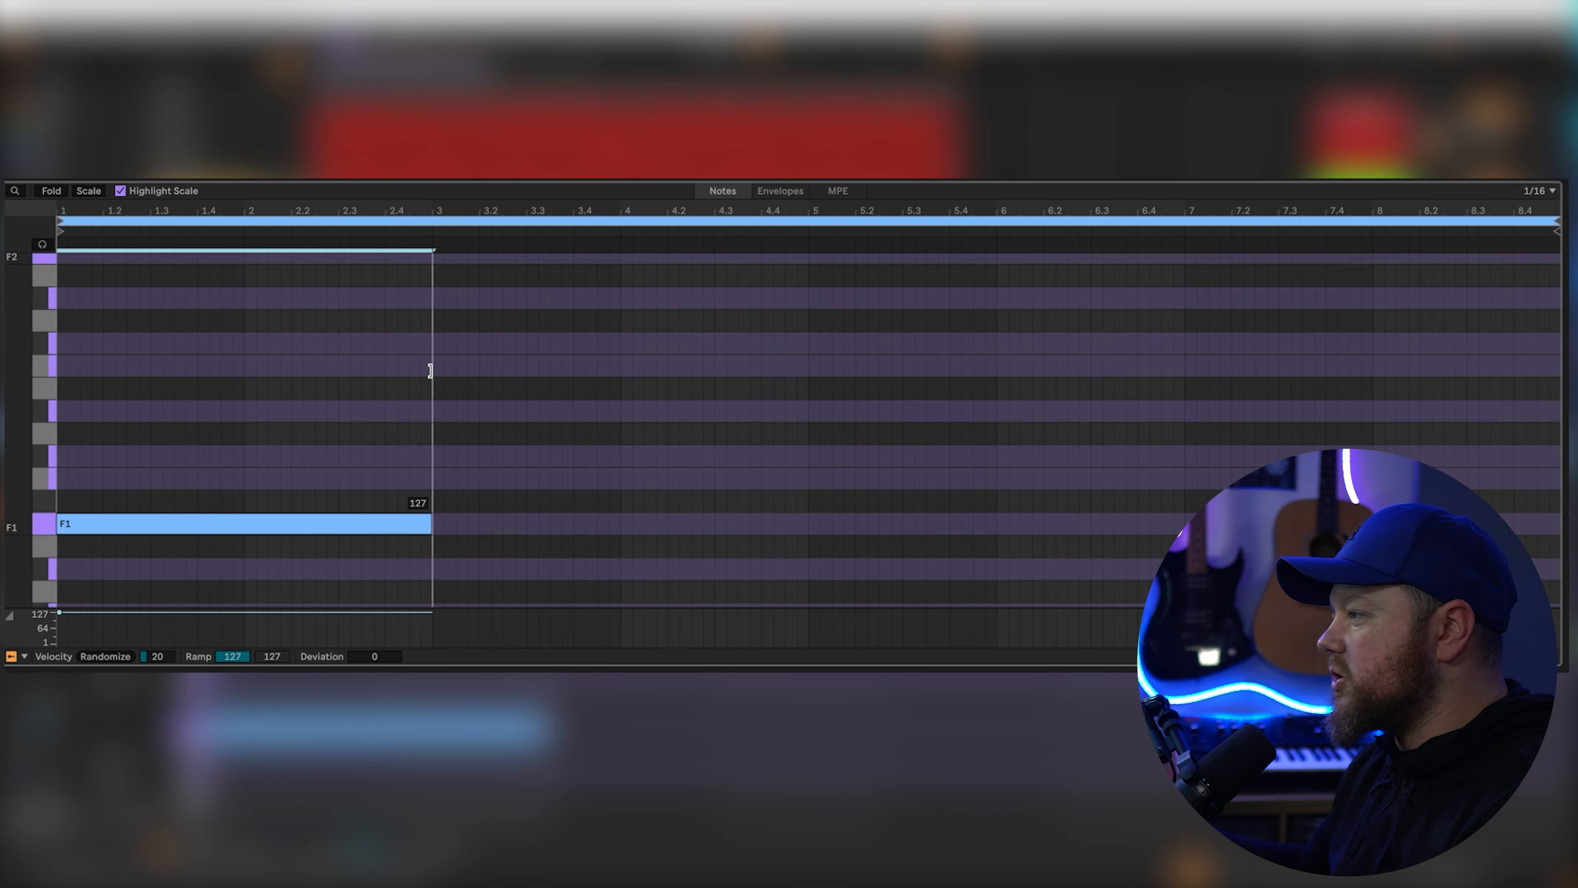
Step: Transpose the two-bar F1 bass note down an octave to F0 and shorten it to end at beat 2.2
scroll(434, 398, down, 3)
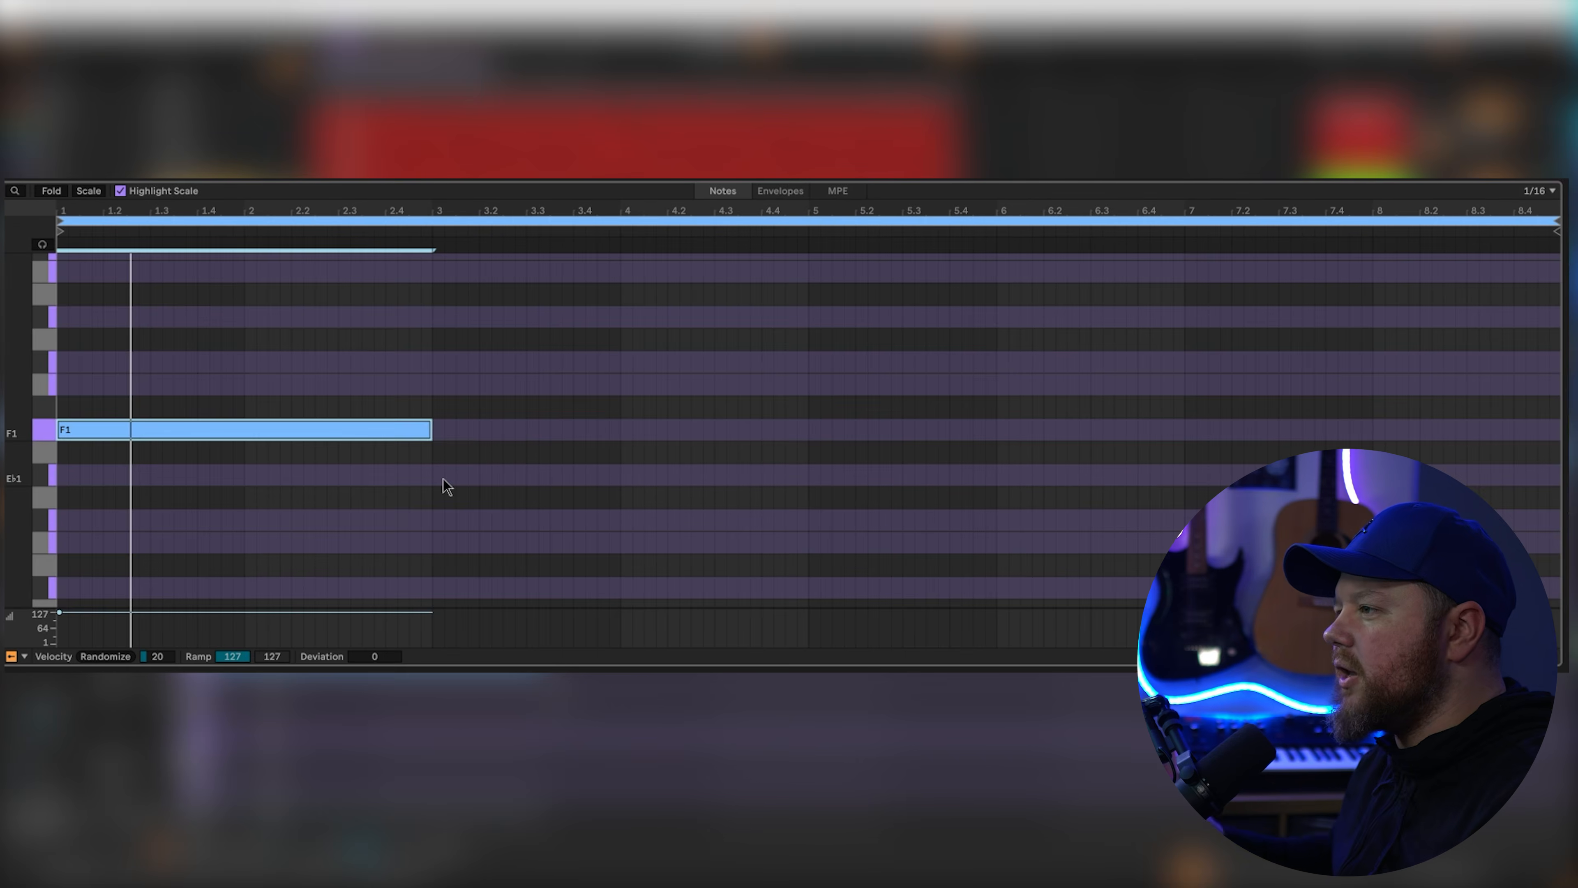
scroll(442, 486, down, 3)
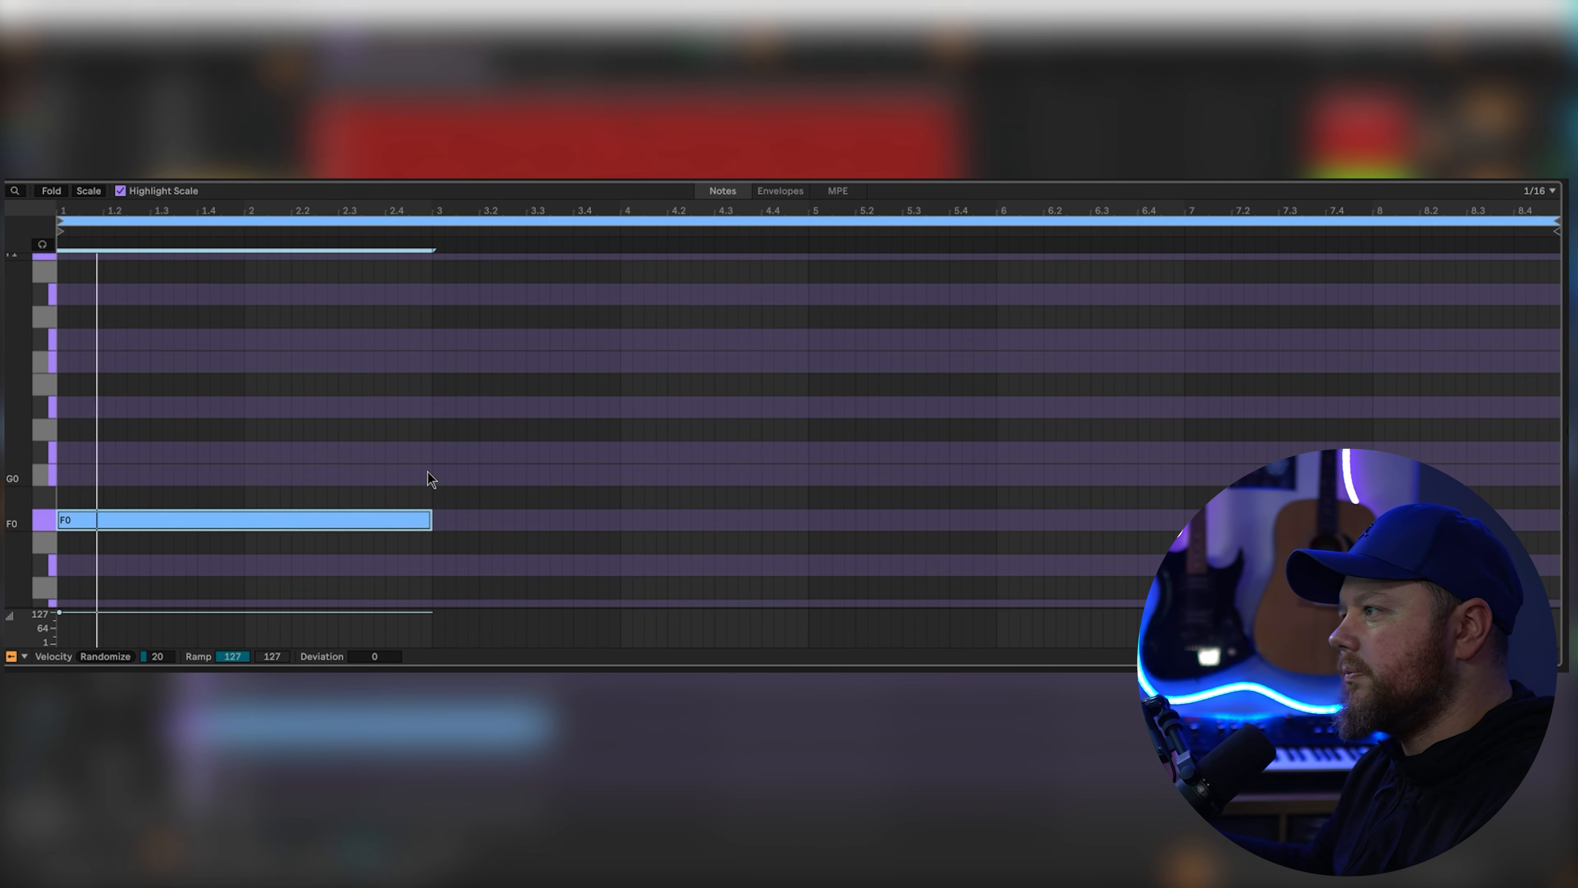
drag(430, 523, 290, 523)
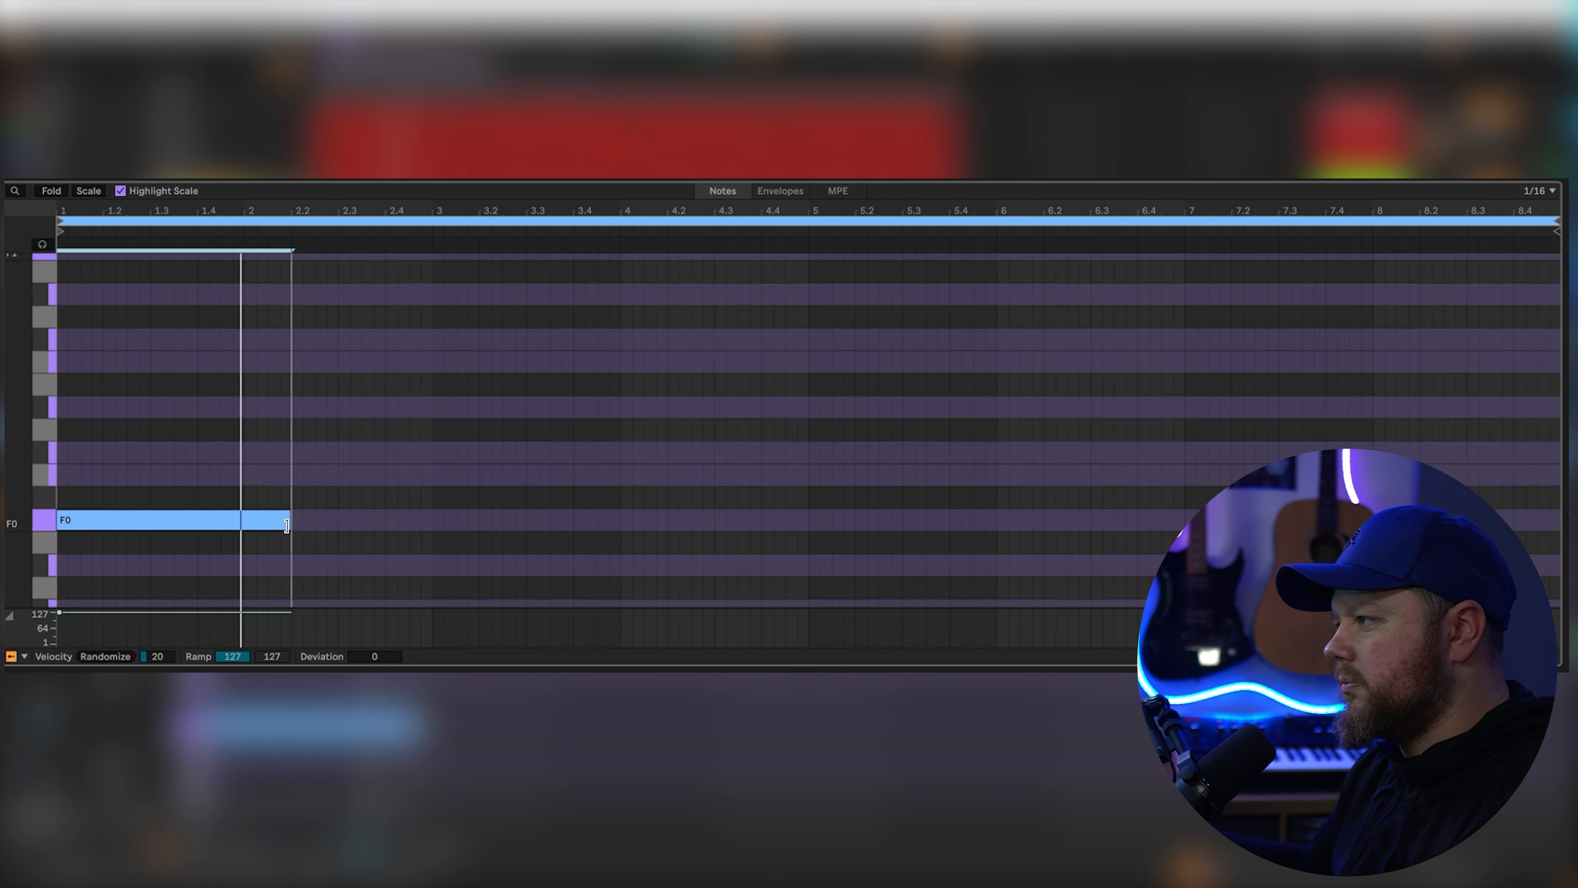
Step: Repeat the opening F0 bass note every two bars so it also starts bars 3, 5 and 7
drag(433, 525, 59, 522)
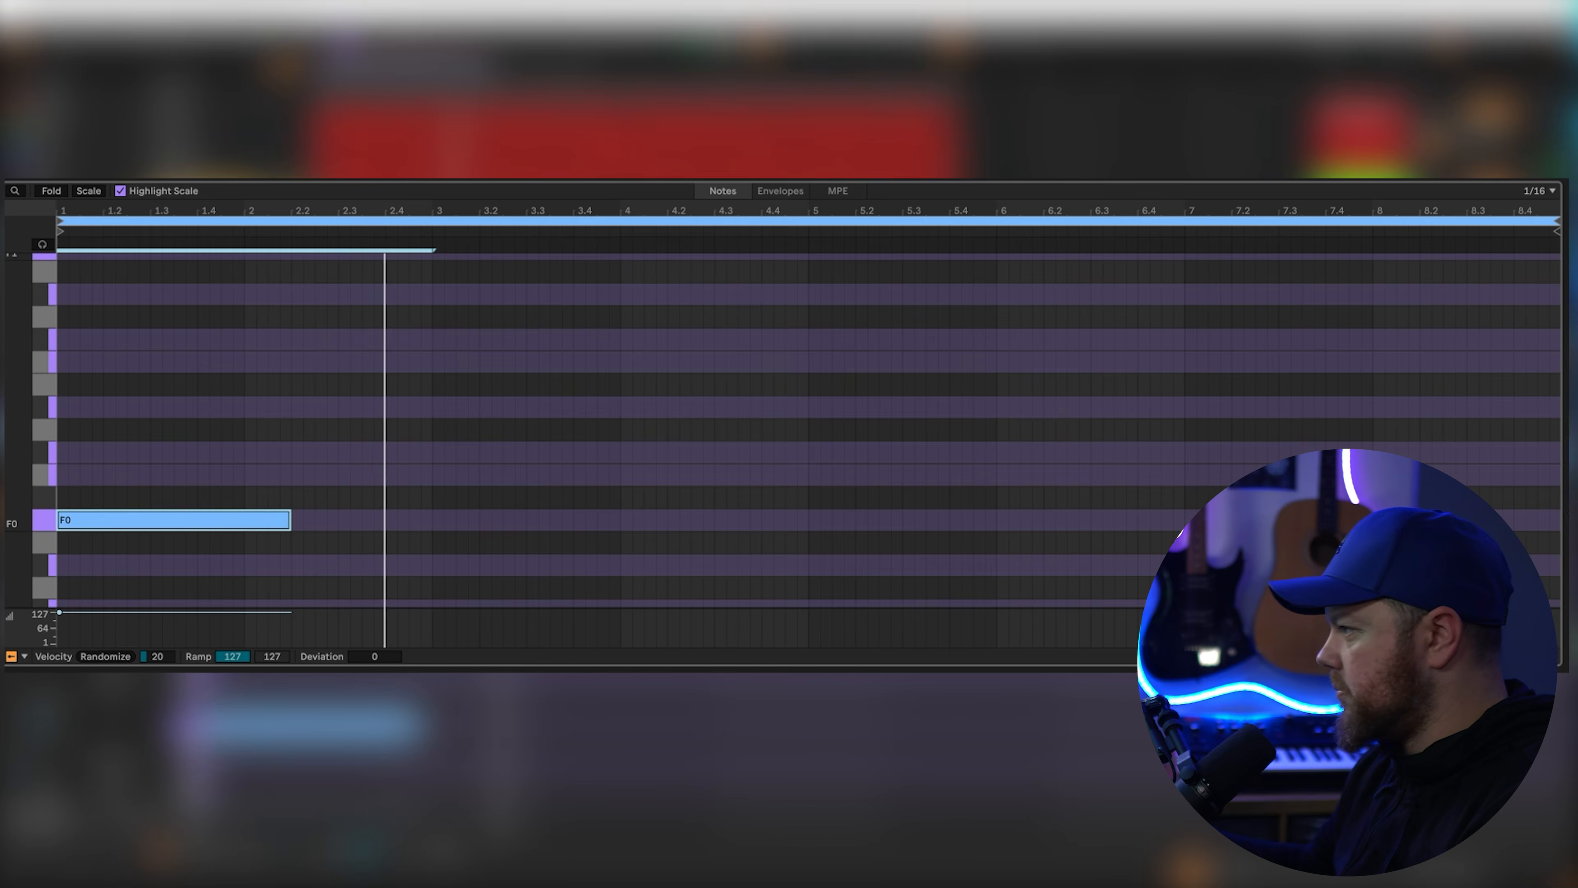
key(ctrl+d)
key(ctrl+d)
key(ctrl+d)
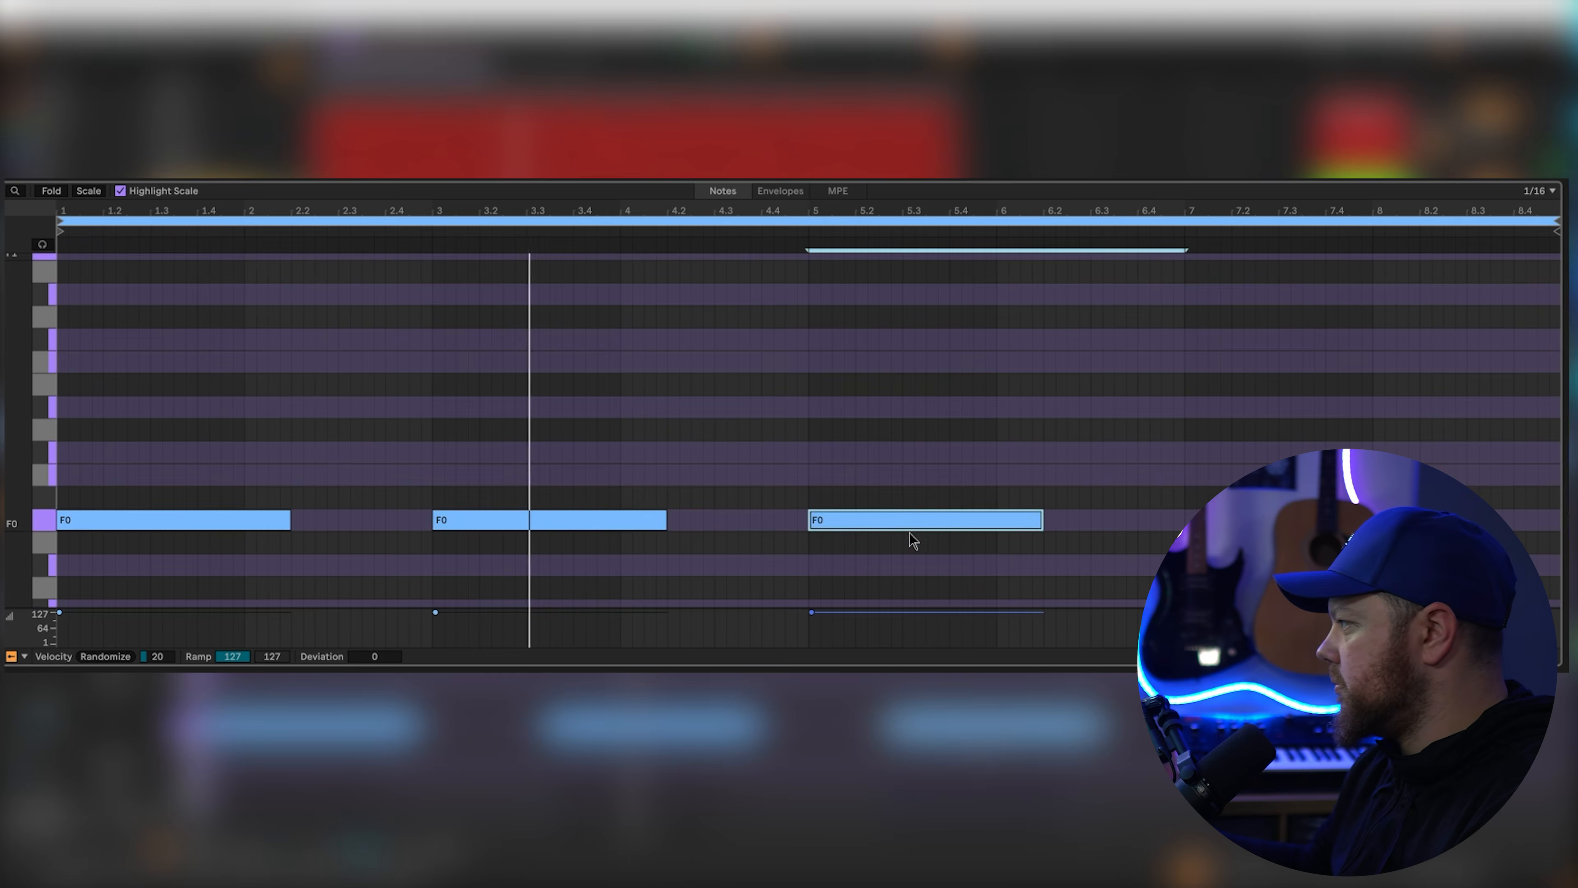
Step: Add a D♭0 bass note from beat 8.3 to the end of bar 8
scroll(919, 504, down, 3)
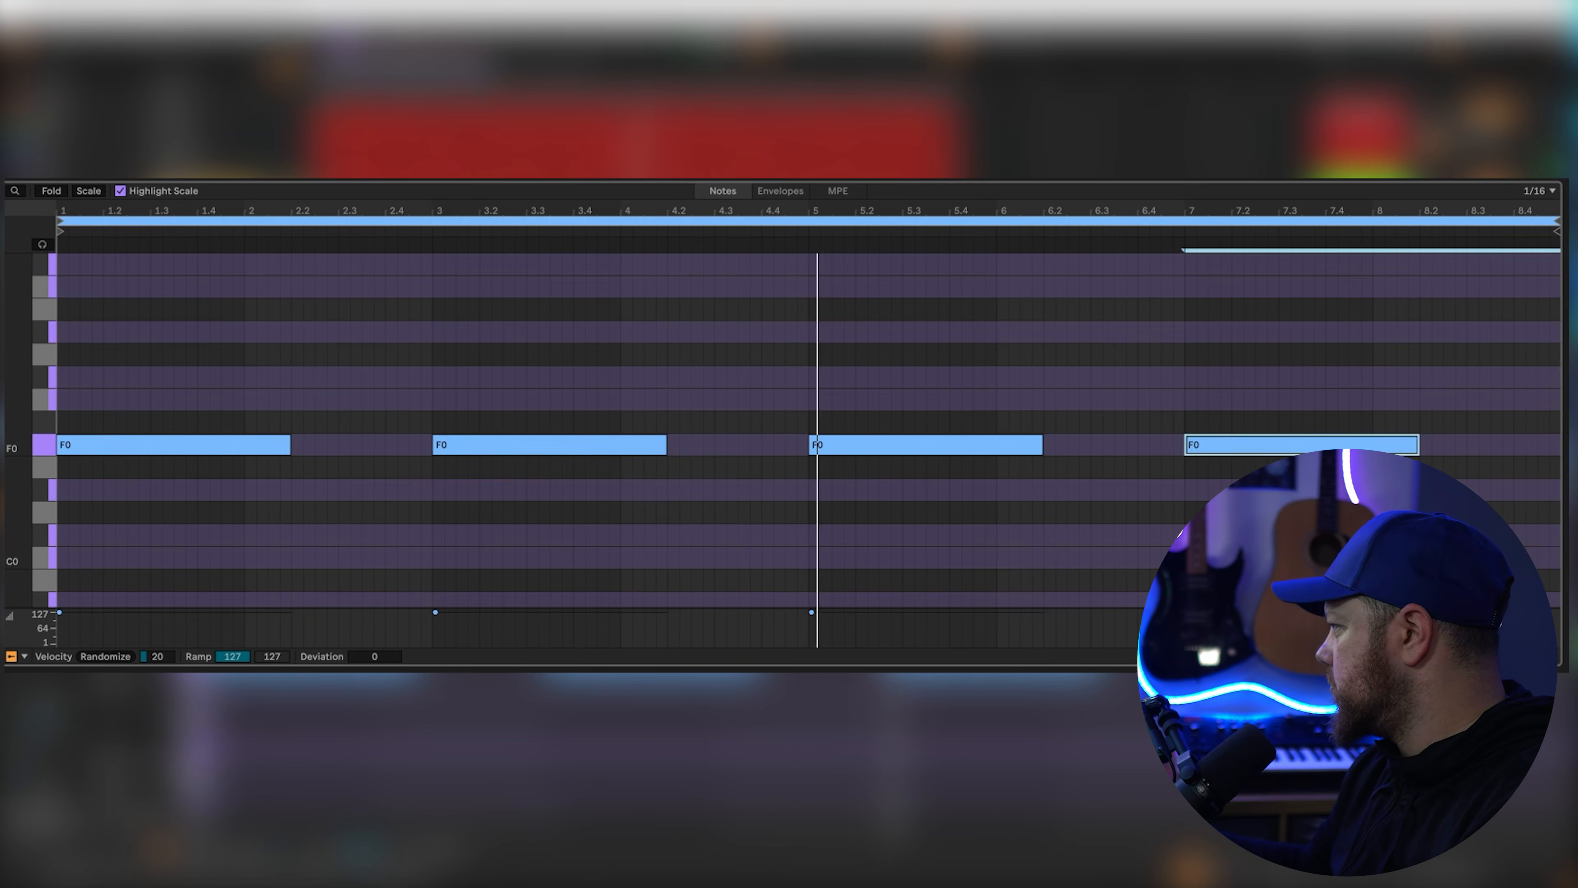
double_click(1427, 534)
mouse_move(1431, 533)
mouse_down()
mouse_move(1551, 532)
mouse_move(1443, 534)
mouse_up()
drag(1417, 445, 1372, 446)
drag(1503, 533, 1509, 533)
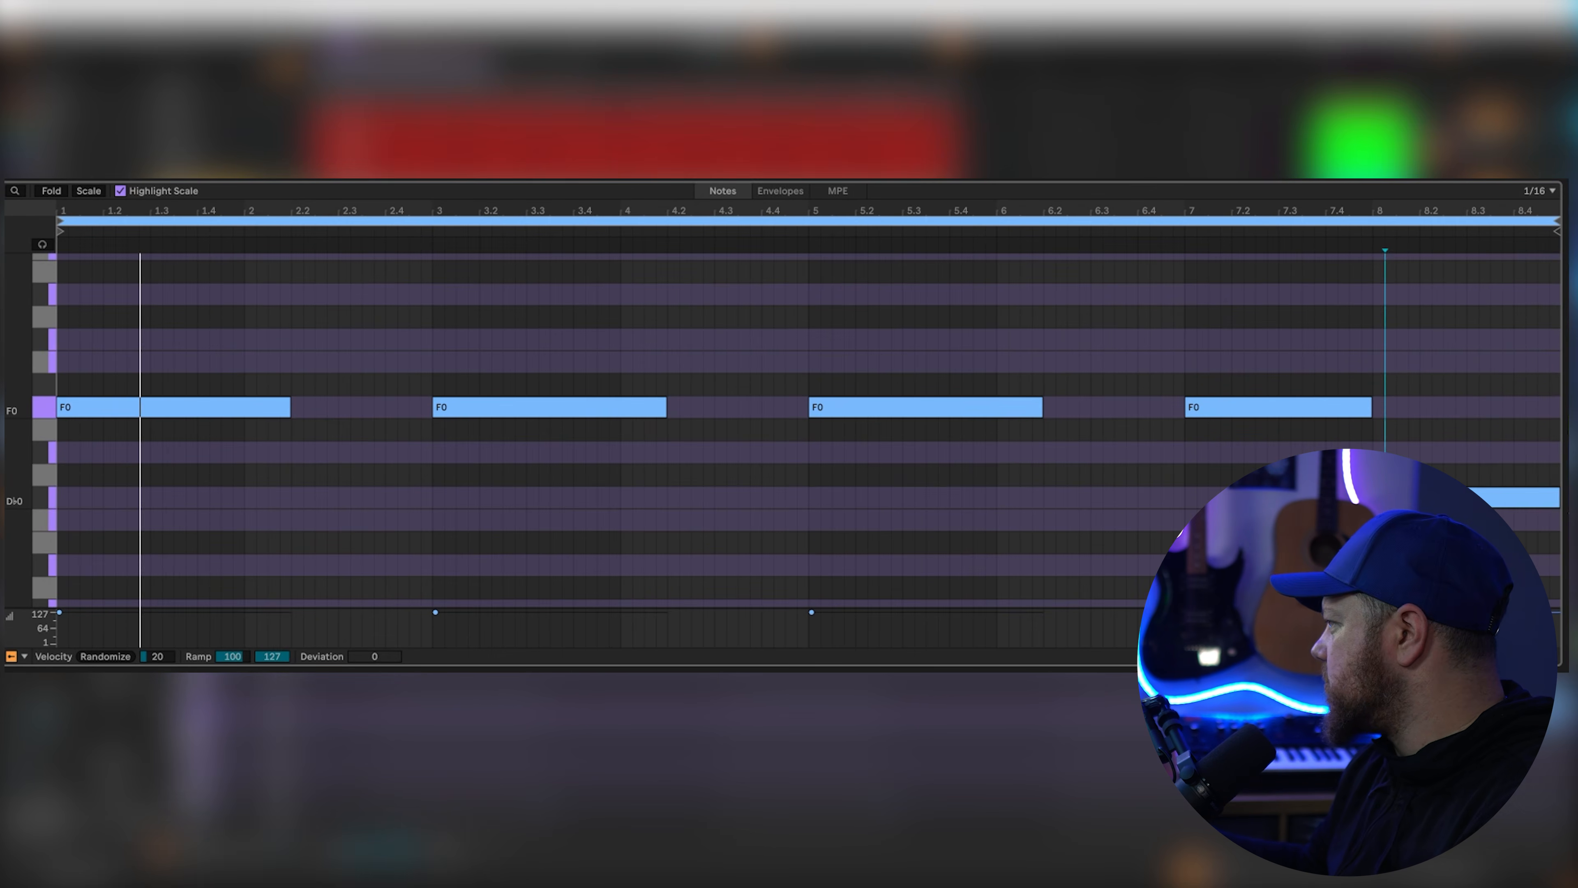
drag(1374, 497, 1377, 497)
drag(1377, 497, 1467, 497)
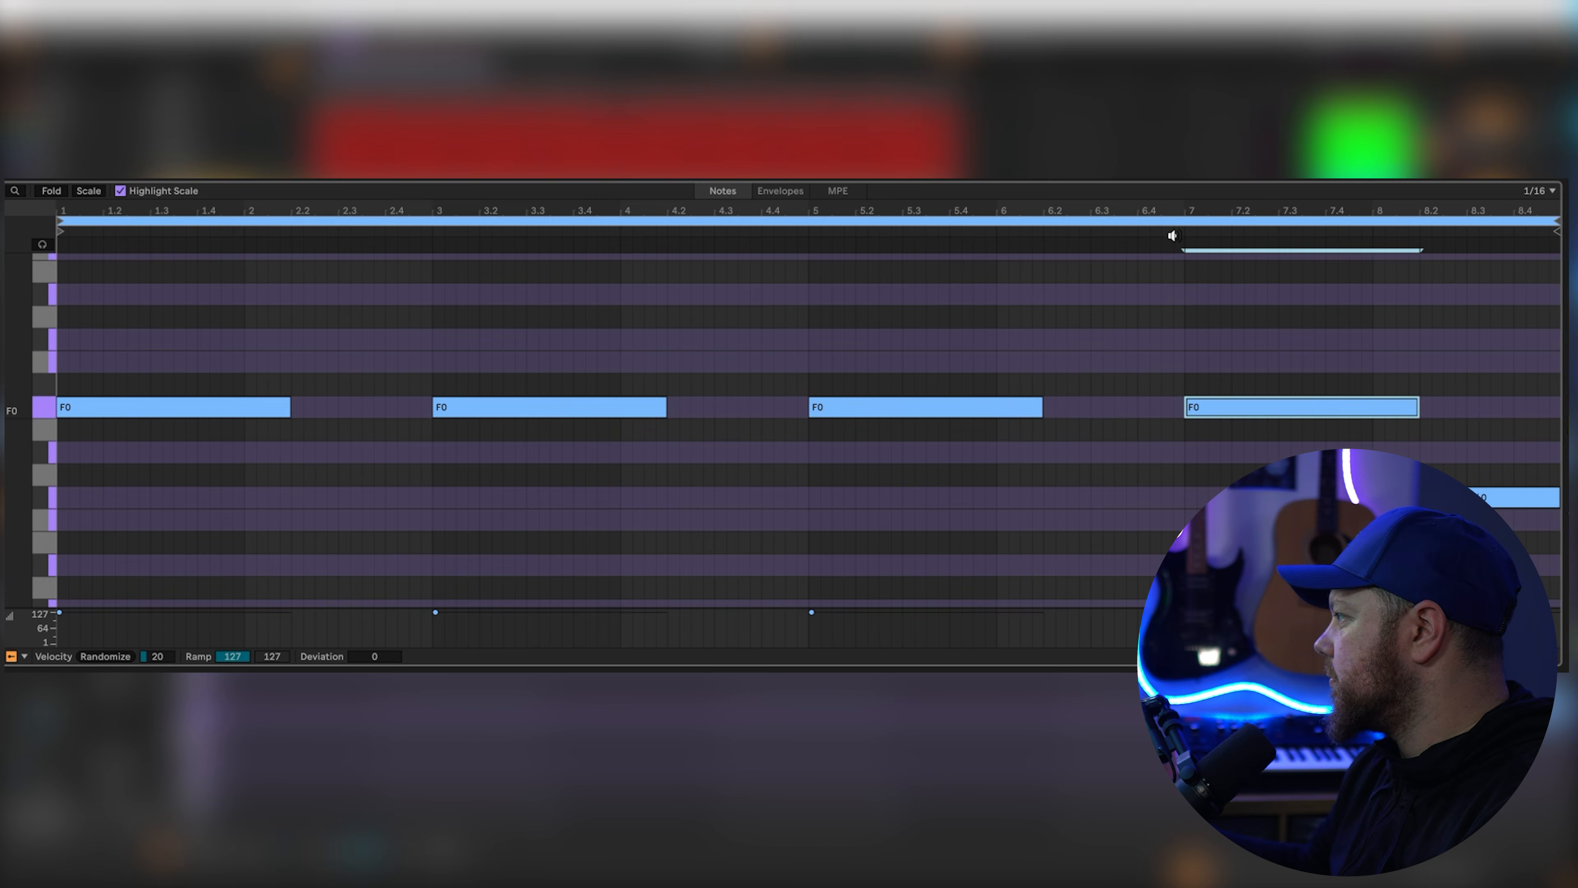
Step: Copy all the F0 and D♭0 bass notes an octave higher and play the clip
key(space)
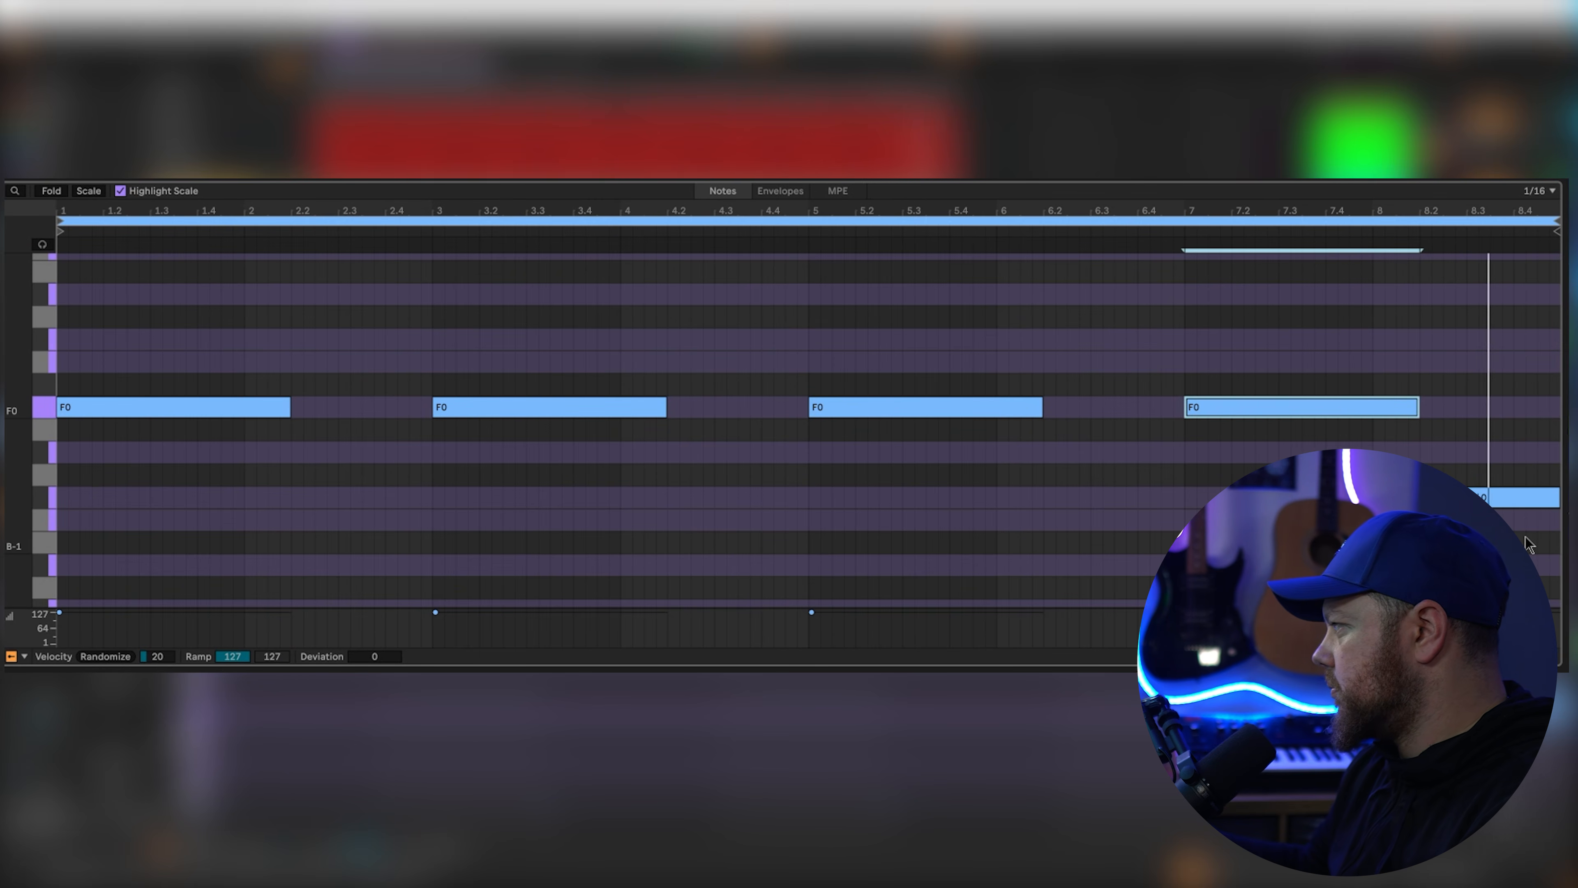
key(super+a)
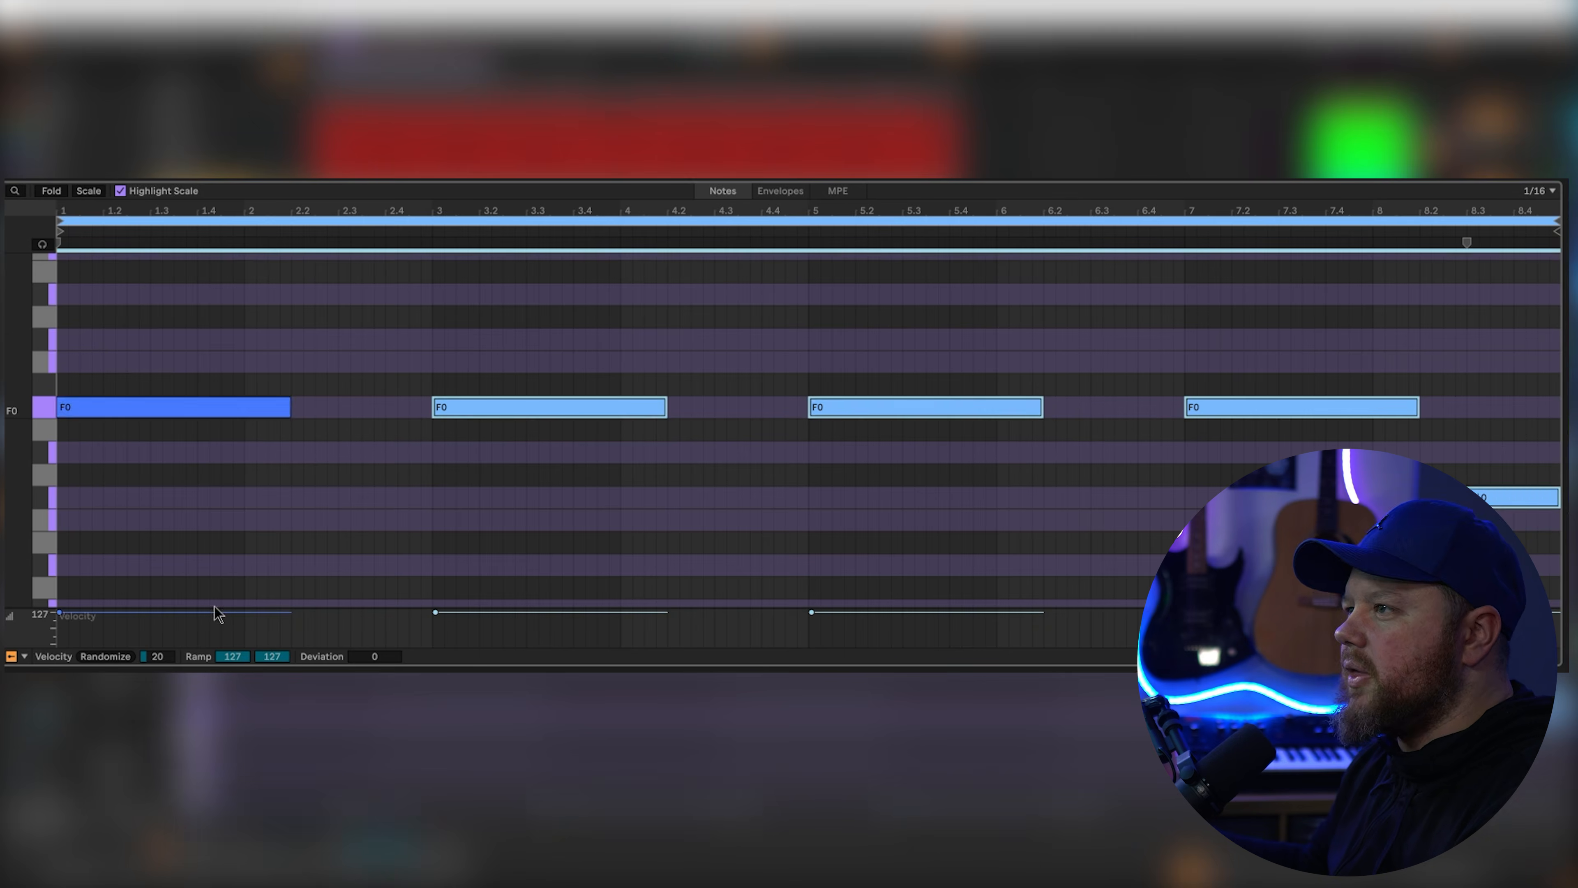
scroll(176, 468, up, 5)
drag(95, 553, 93, 298)
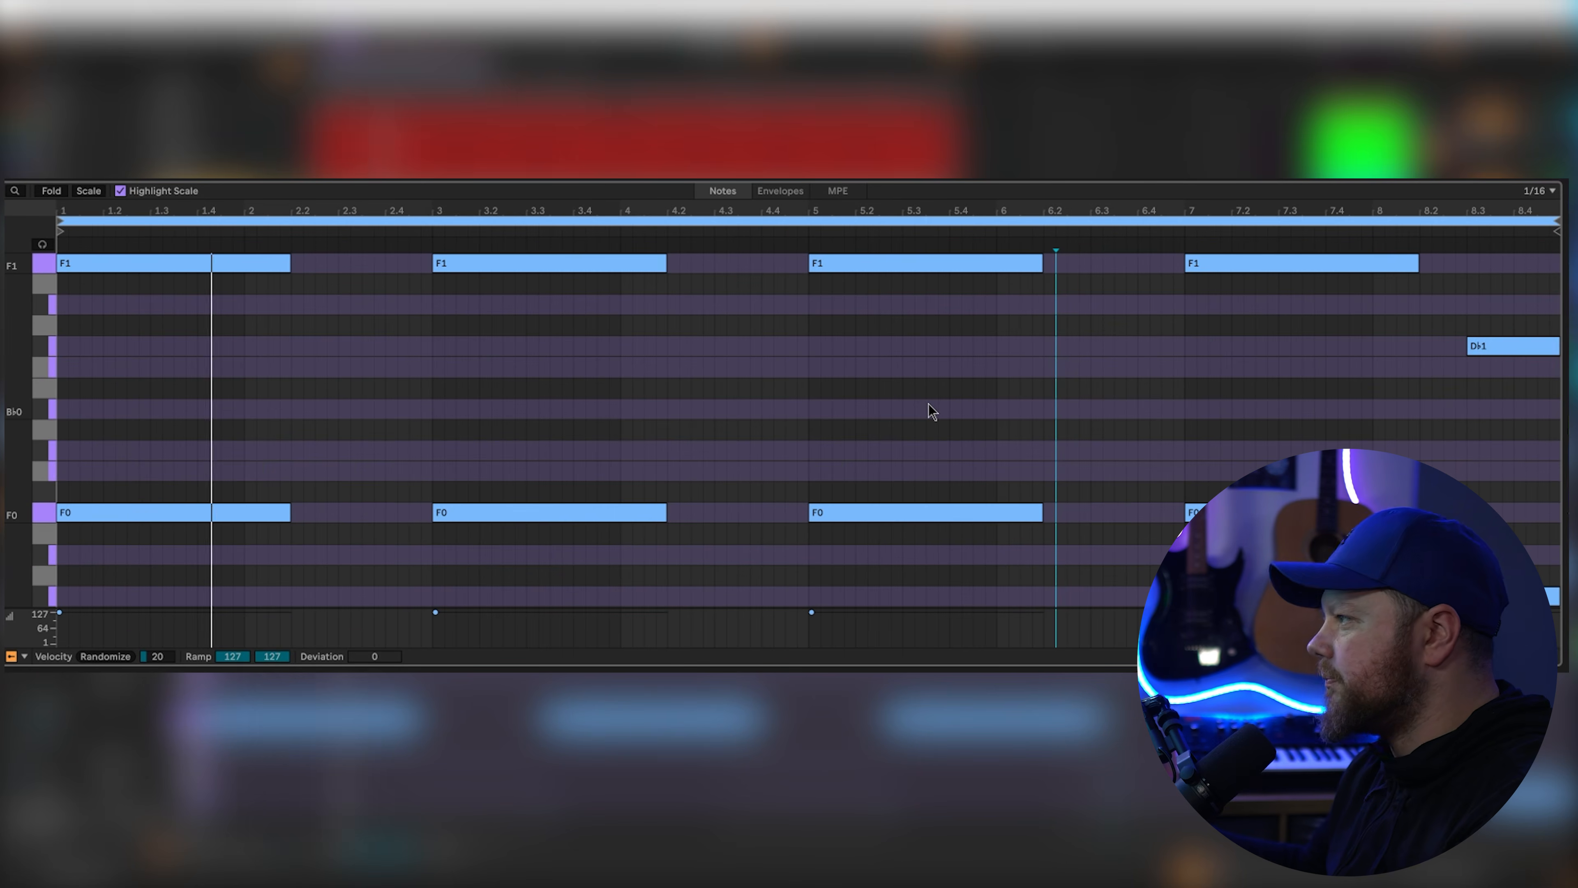
key(space)
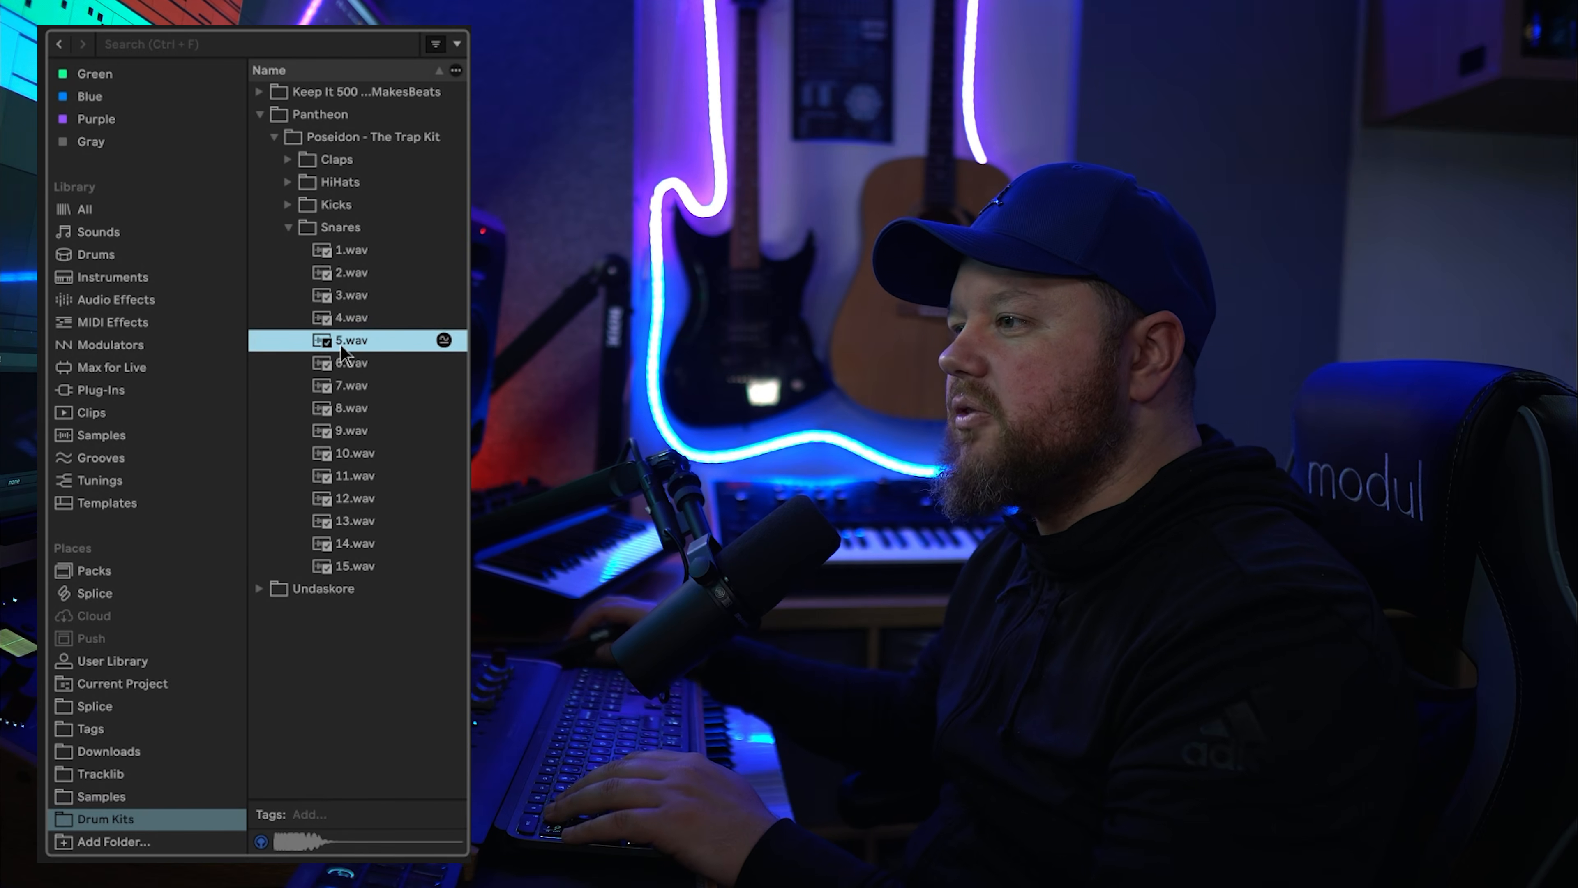
Step: Audition the snare samples 14.wav and 13.wav from Poseidon - The Trap Kit
click(357, 545)
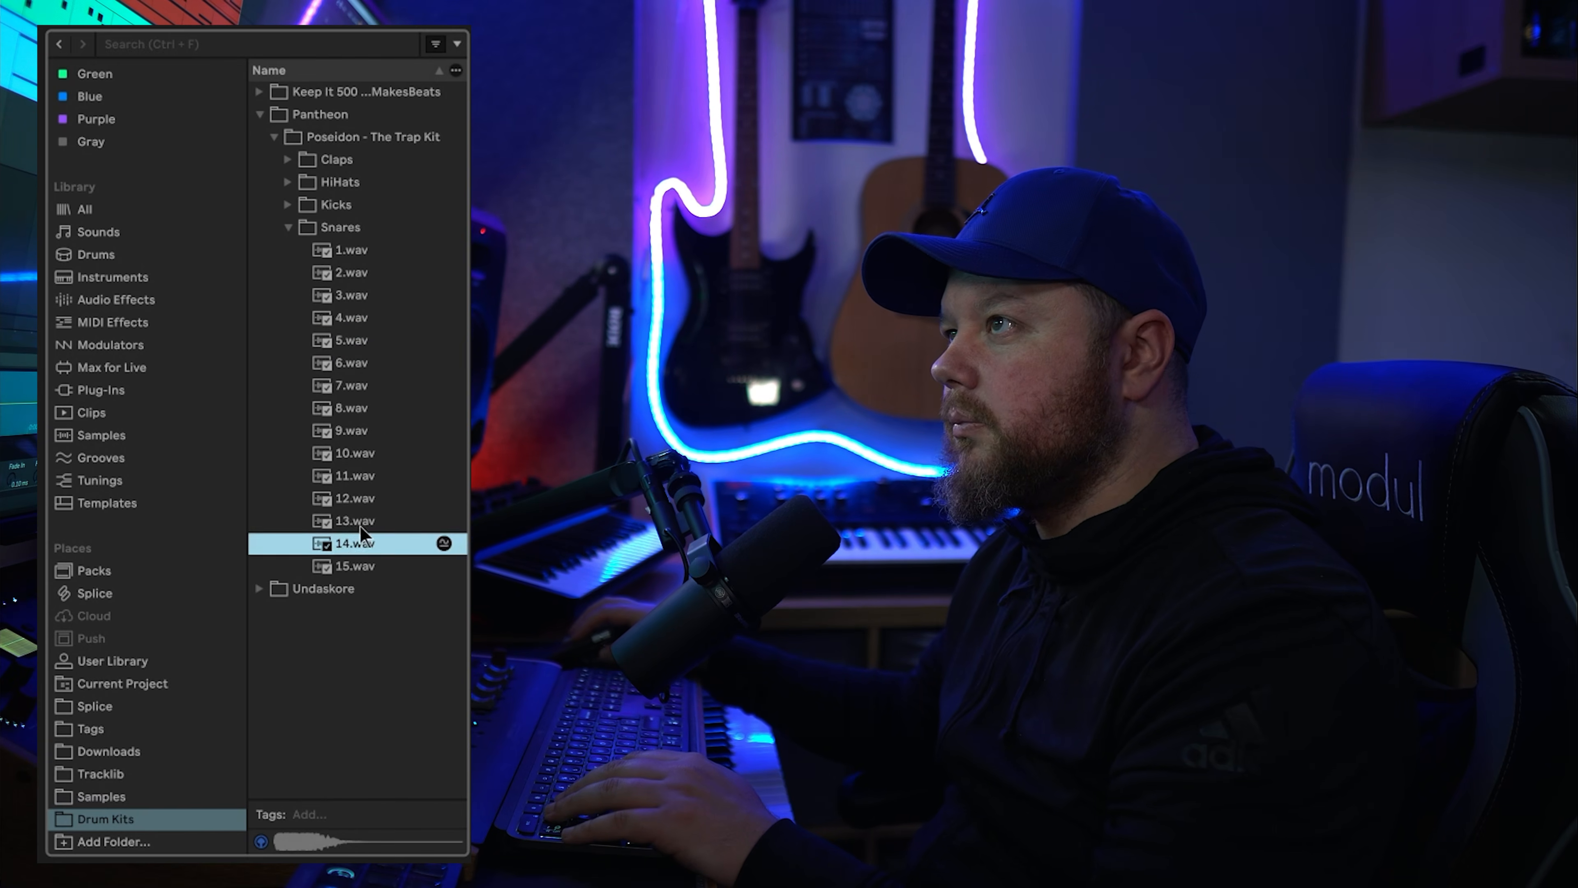
click(357, 526)
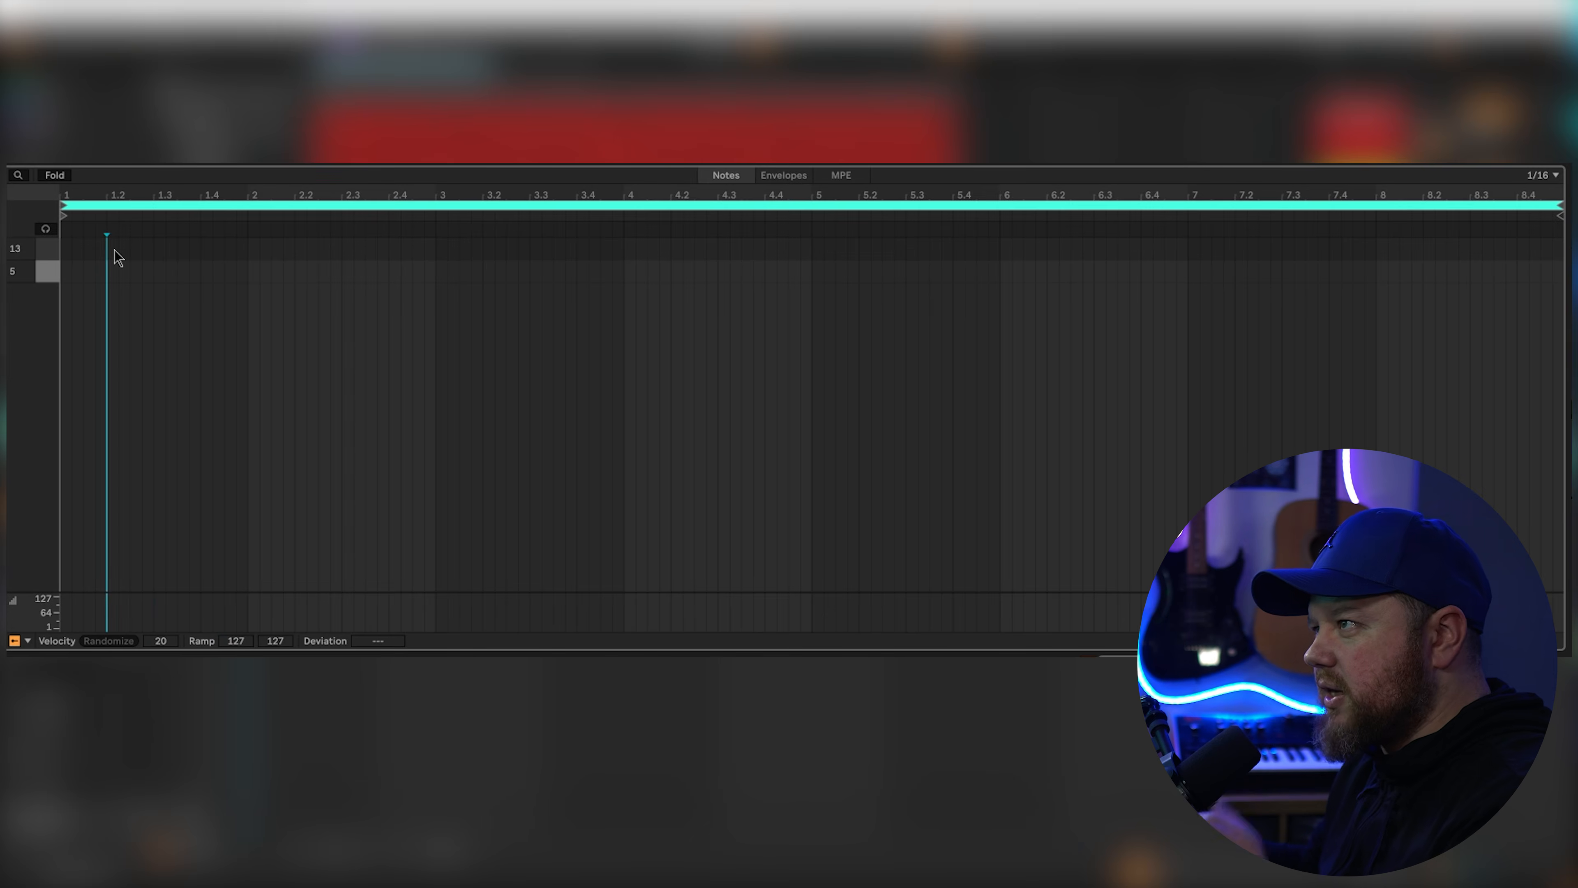
Step: Place sixteenth hits of snare 13 on beats 2 and 4 of all eight bars and layer the same hits on snare 5
double_click(111, 248)
double_click(206, 249)
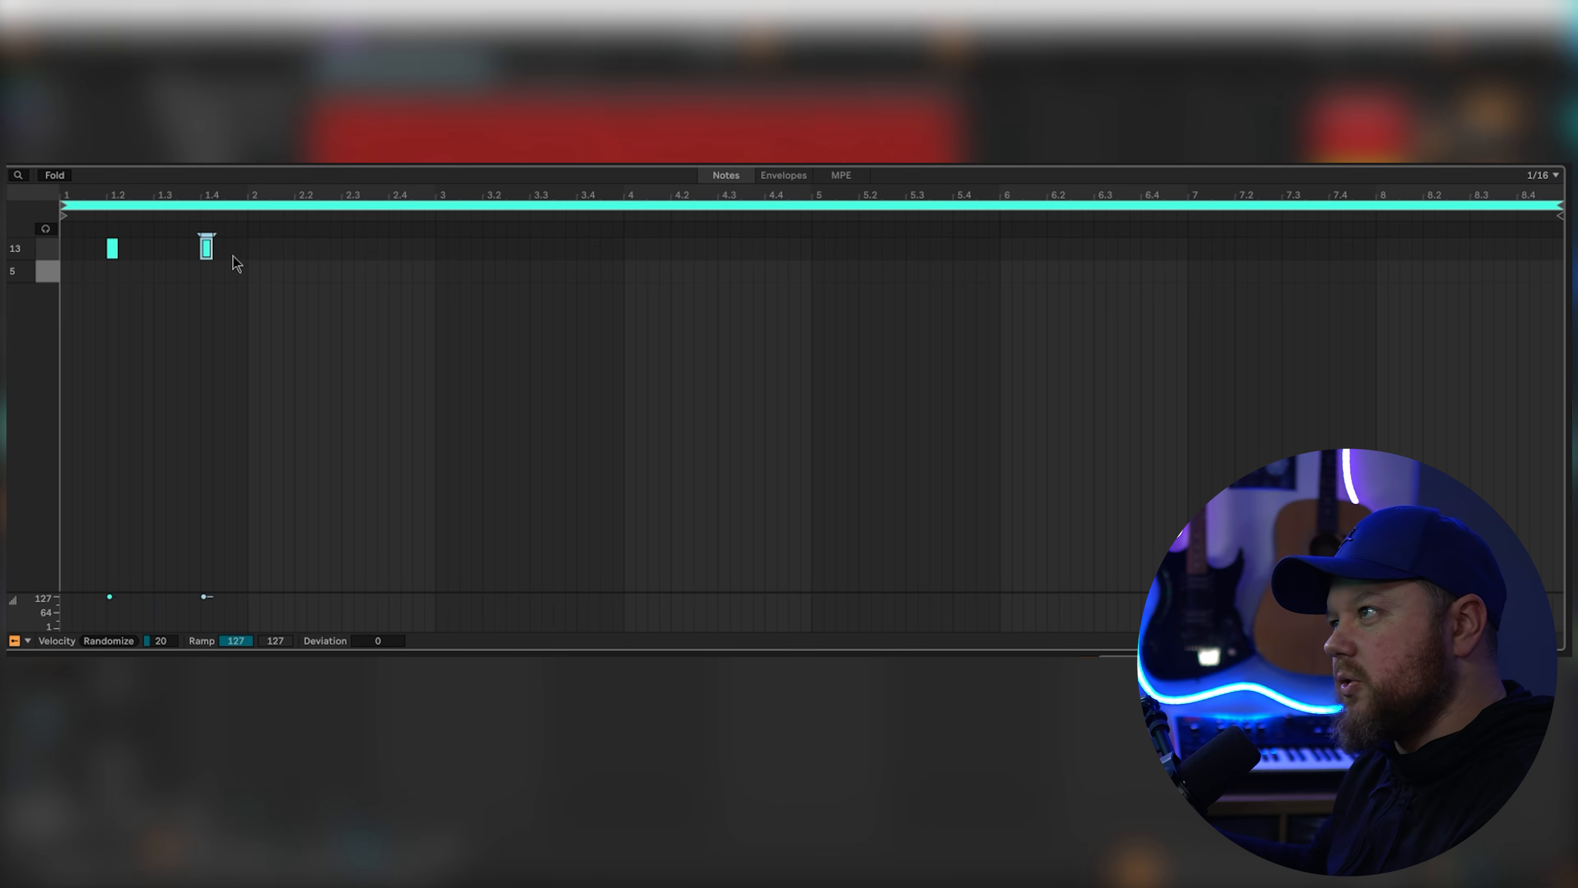
drag(249, 254, 67, 248)
key(super+d)
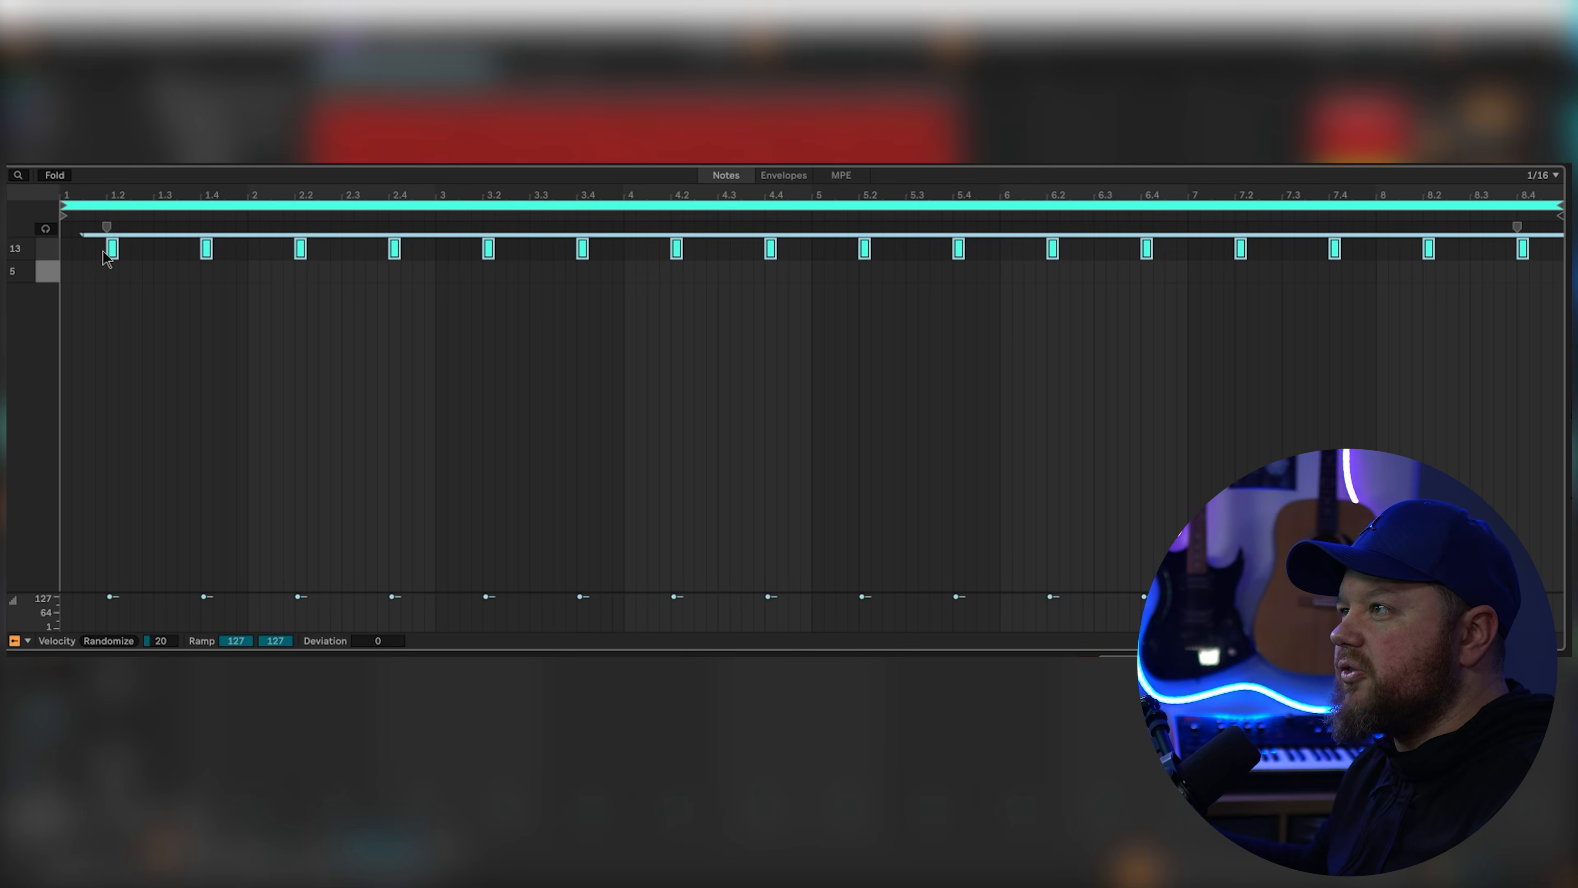
drag(113, 257, 117, 275)
click(189, 308)
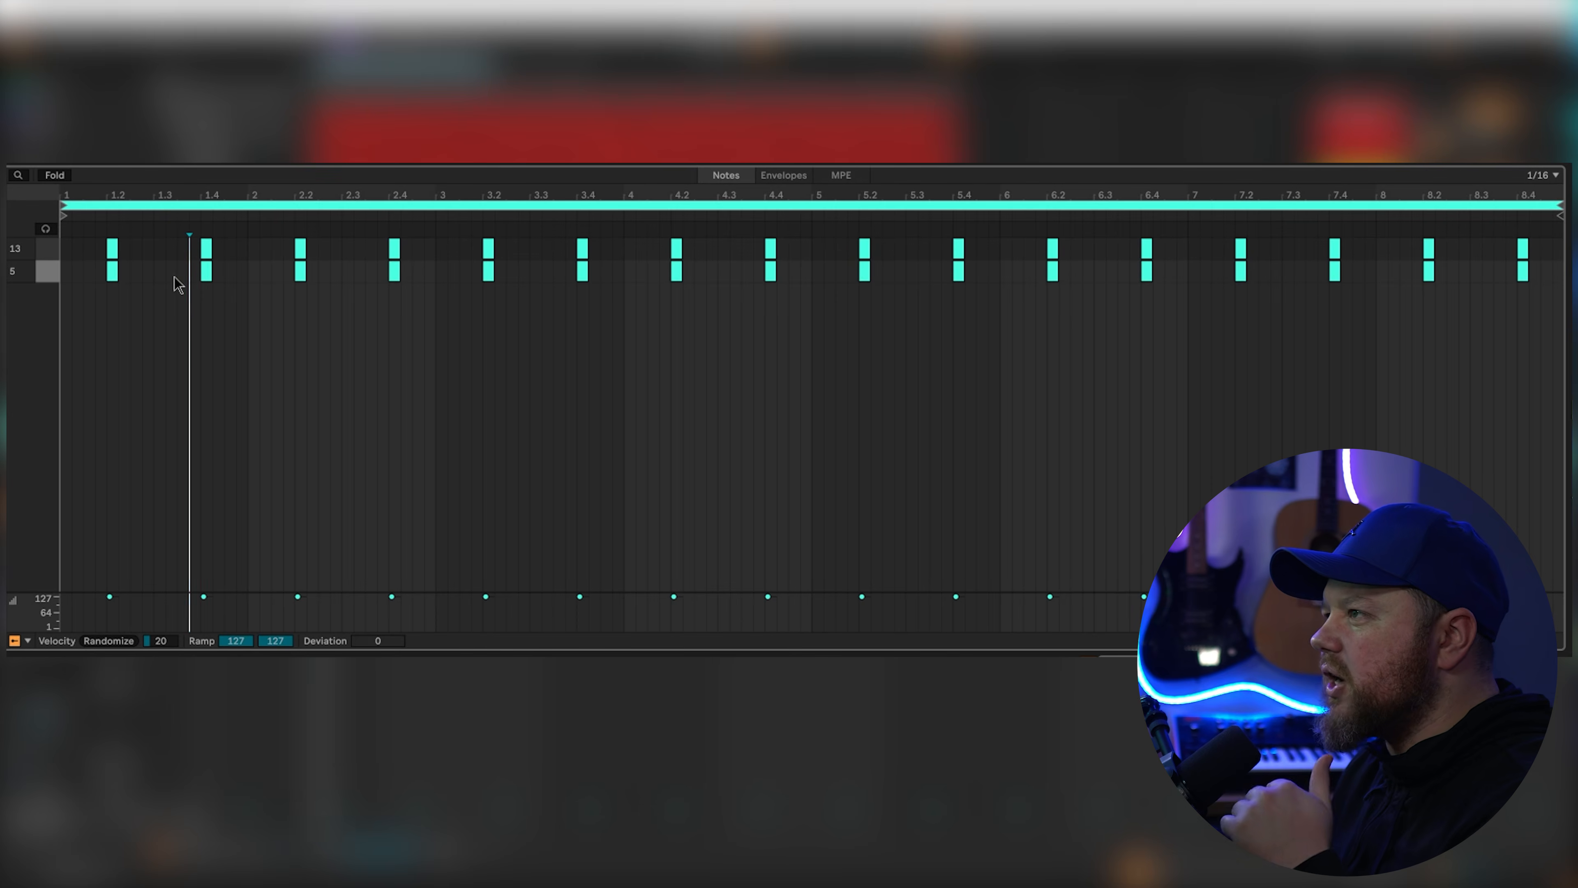
Step: Add sixteenth snare 5 hits at 1.3.2, 2.2.4 and 2.3.2 and select the two-bar snare pattern
double_click(172, 271)
key(space)
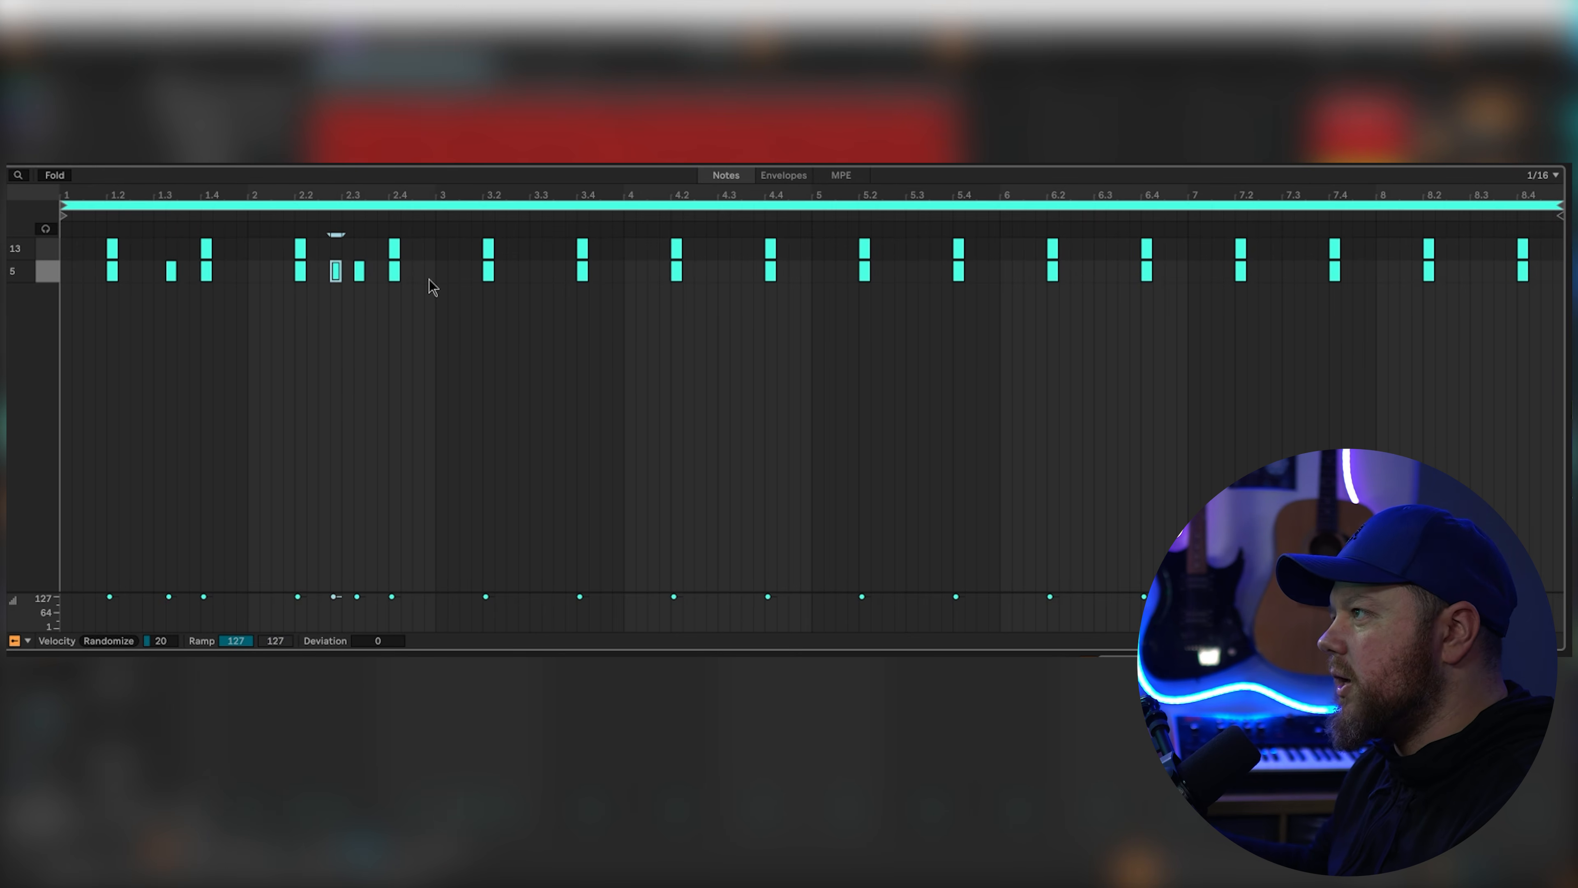
drag(433, 287, 62, 235)
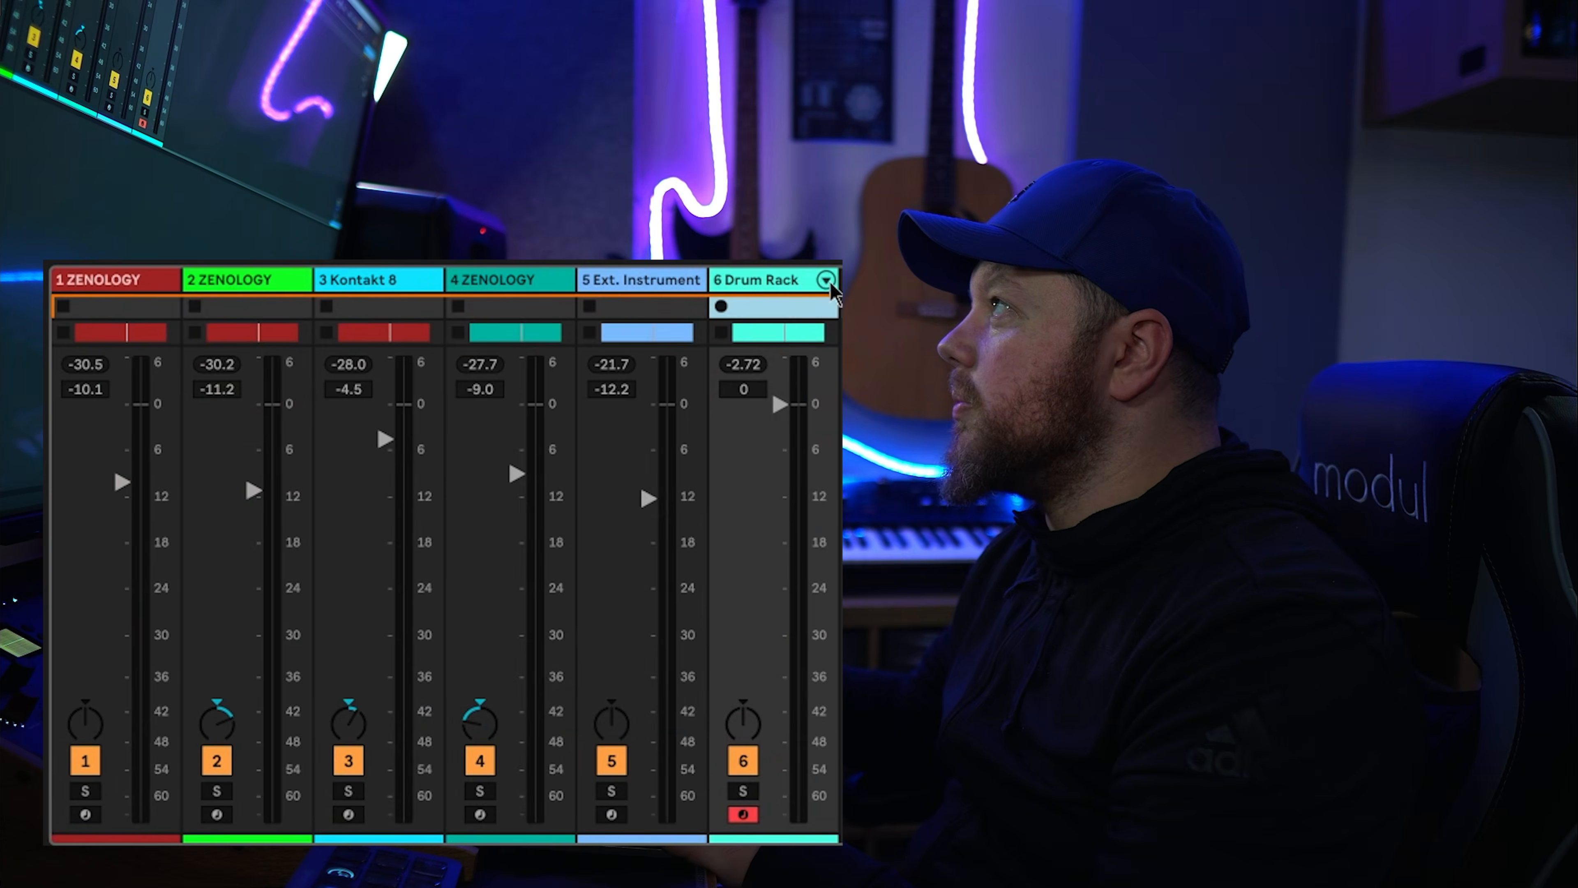
Step: Unfold the Drum Rack track in the mixer to show its chains
click(829, 282)
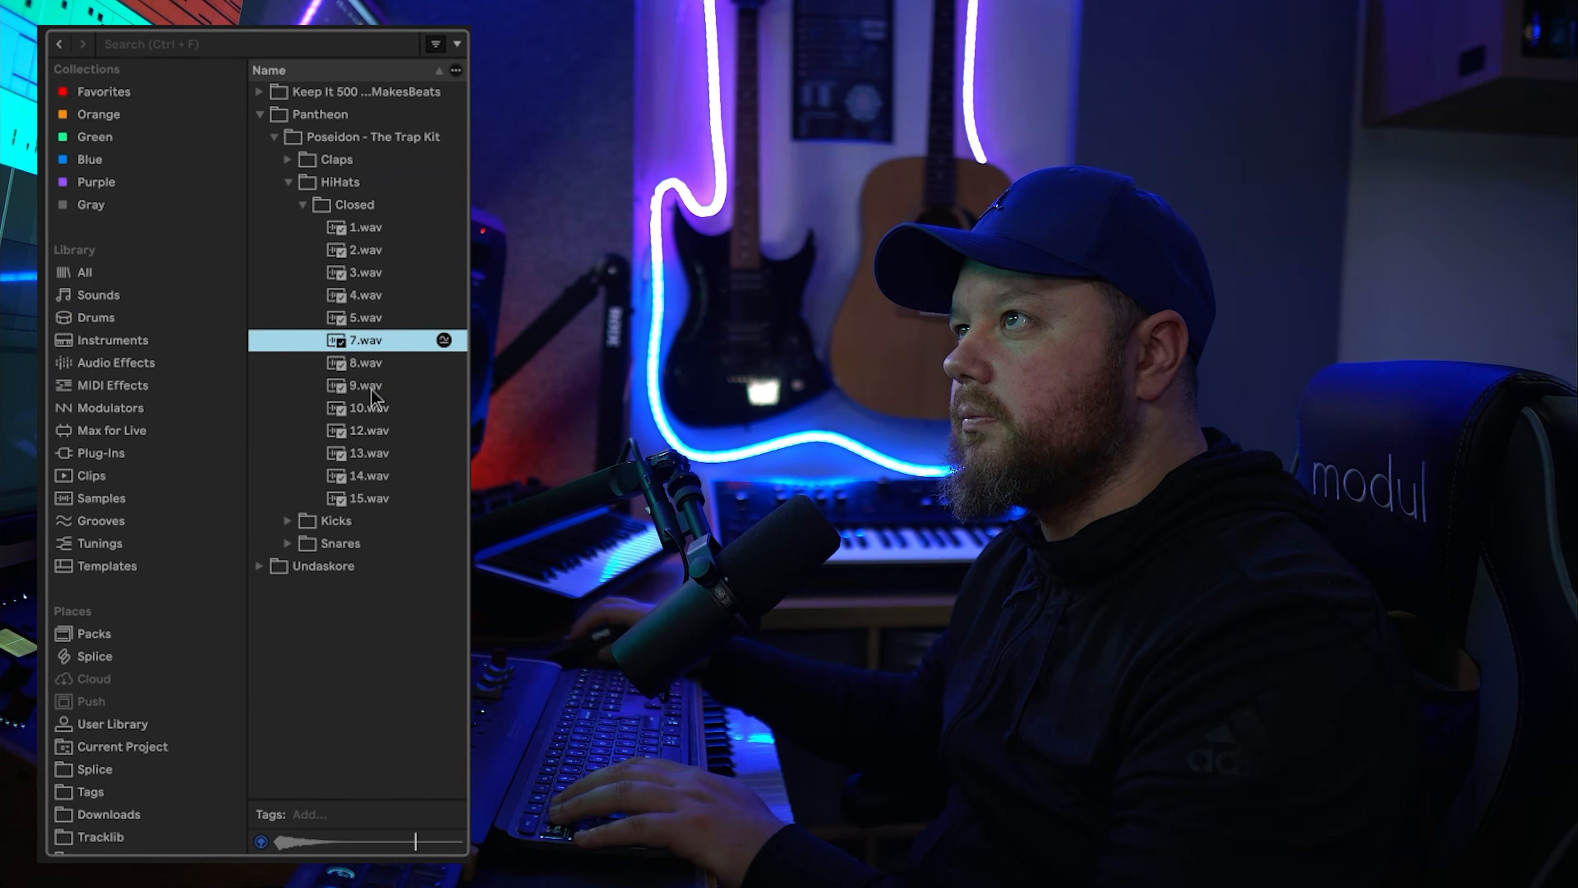
Step: Audition the closed hi-hat samples 10.wav and 7.wav from Poseidon - The Trap Kit
click(368, 405)
click(315, 340)
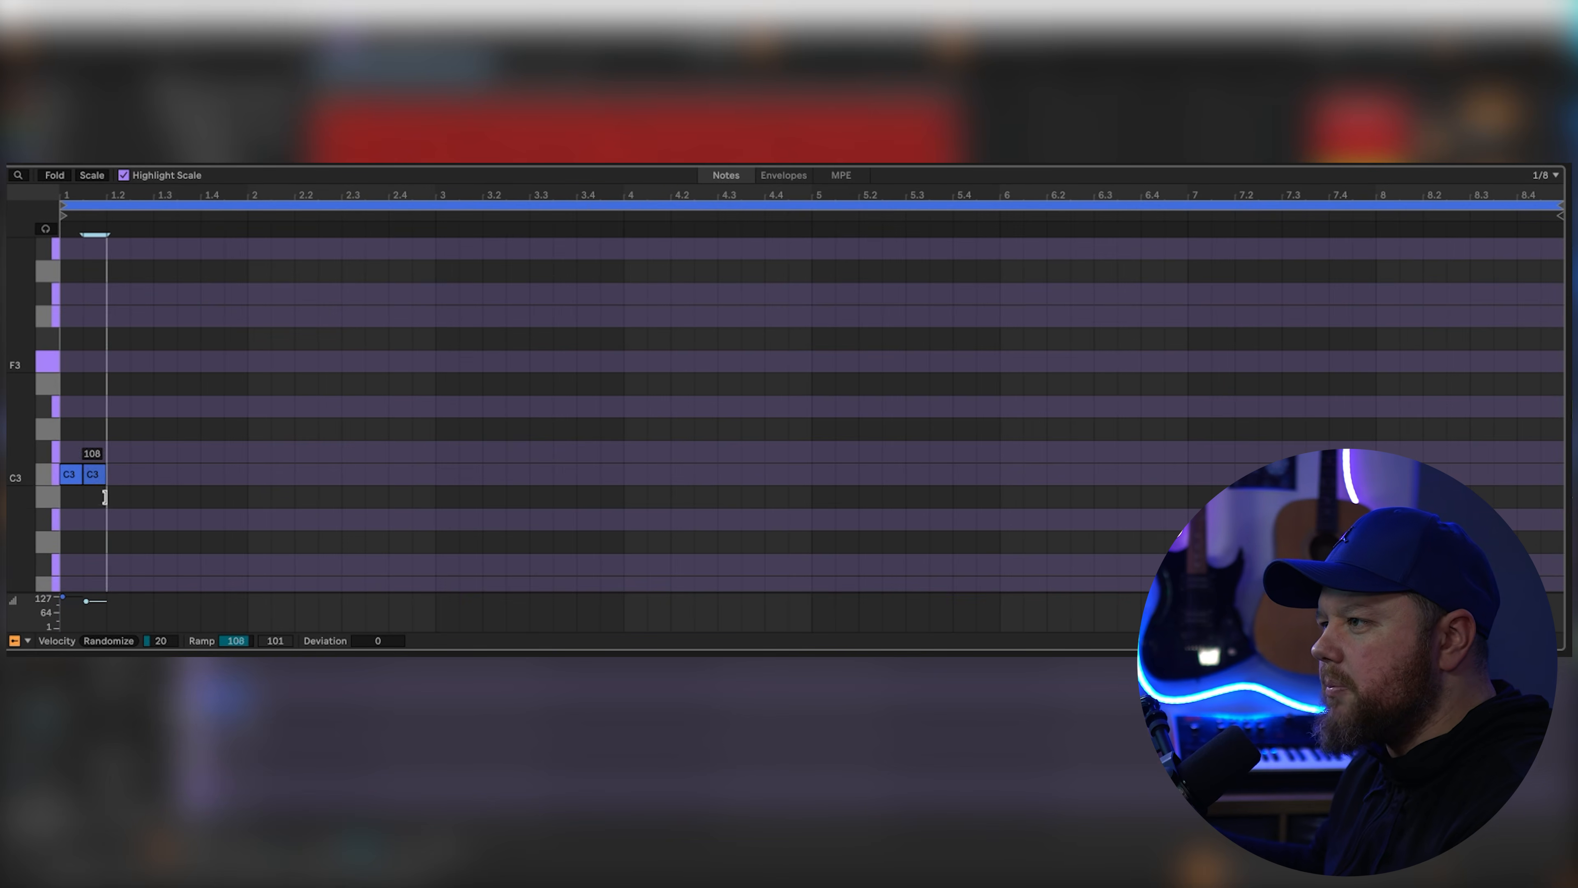
Step: Repeat the pair of eighth-note C3 hi-hats through the end of bar 8
key(ctrl+d)
key(ctrl+d)
key(ctrl+d)
key(ctrl+d)
key(ctrl+d)
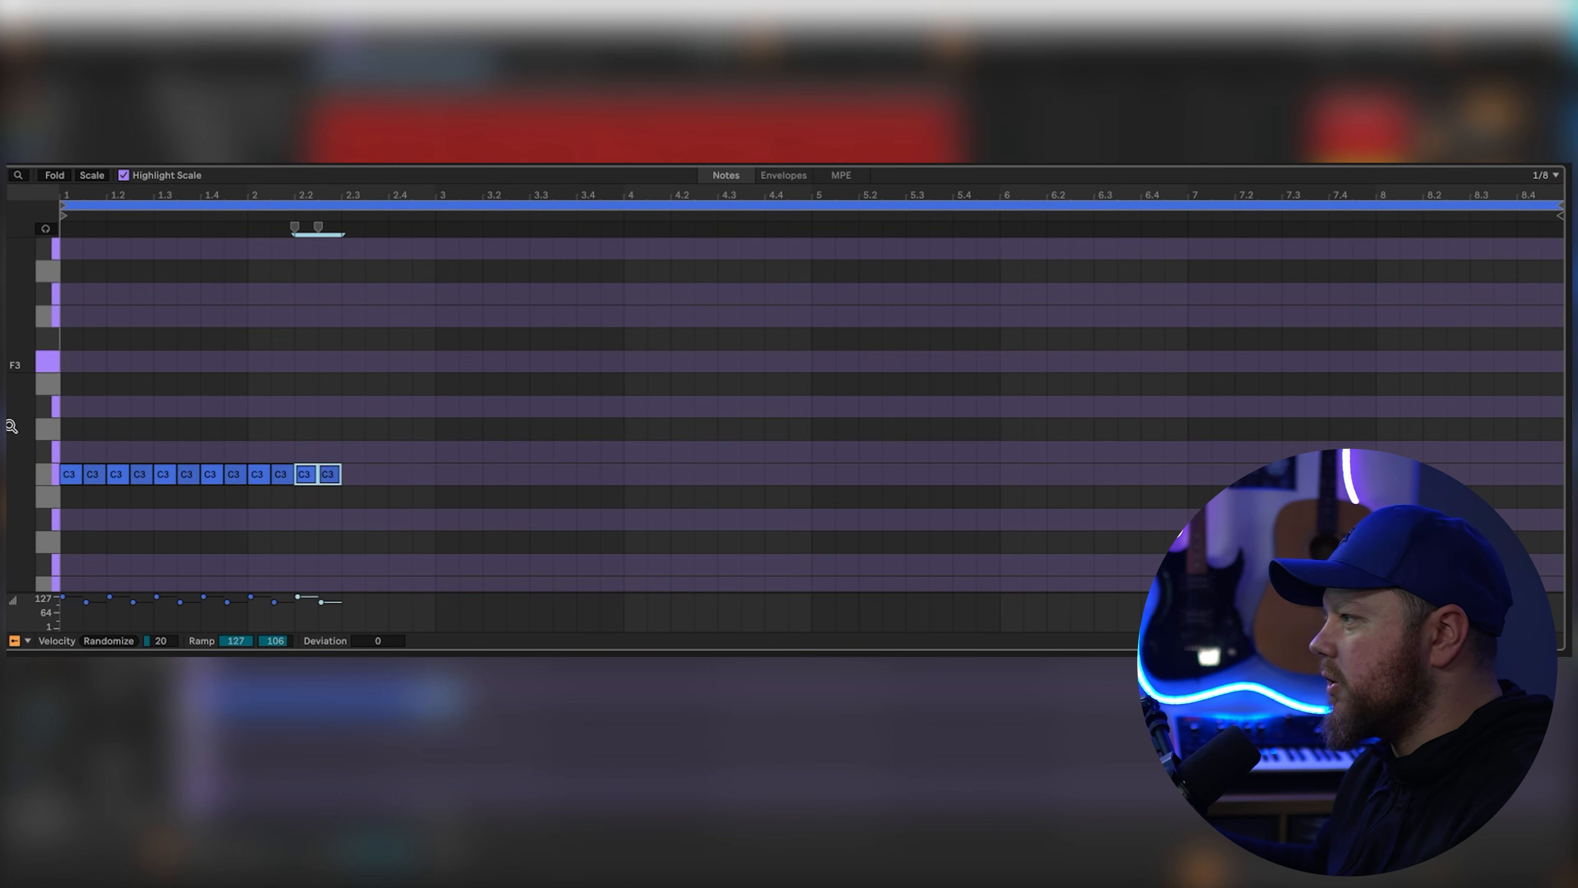
key(ctrl+d)
key(ctrl+d)
key(ctrl+d)
key(ctrl+d)
key(ctrl+d)
key(ctrl+d)
key(ctrl+d)
key(ctrl+d)
key(ctrl+d)
key(ctrl+d)
key(ctrl+d)
key(ctrl+d)
key(ctrl+d)
key(ctrl+d)
key(ctrl+d)
key(ctrl+d)
key(ctrl+d)
key(ctrl+d)
key(ctrl+d)
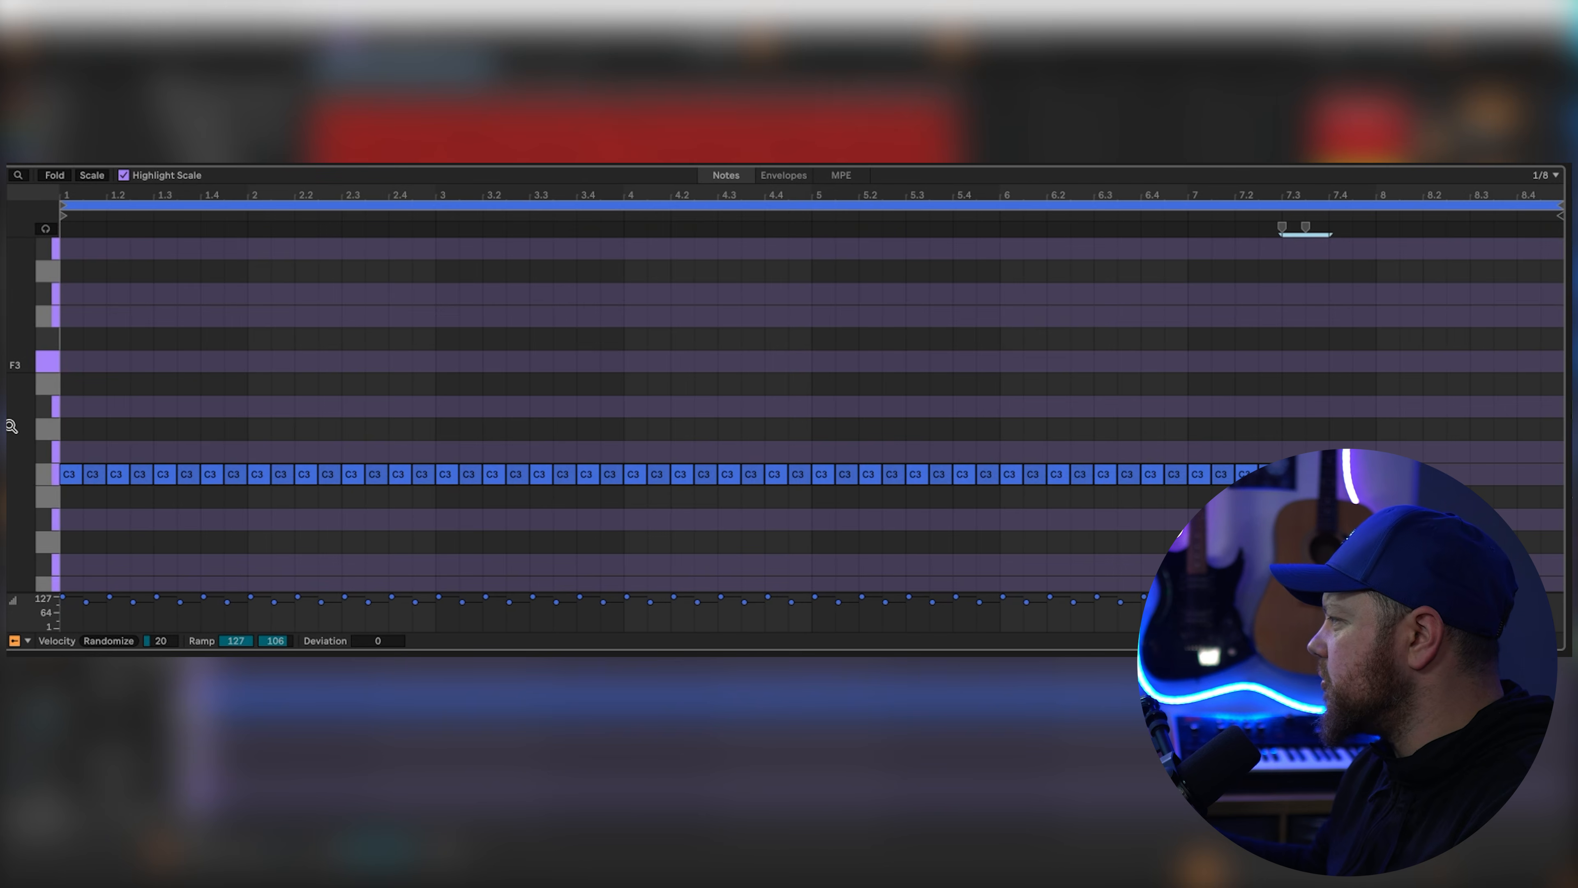
key(ctrl+d)
Step: Delete the C3 hi-hat at 1.2.3 and all hi-hats after bar 2
click(138, 478)
key(Delete)
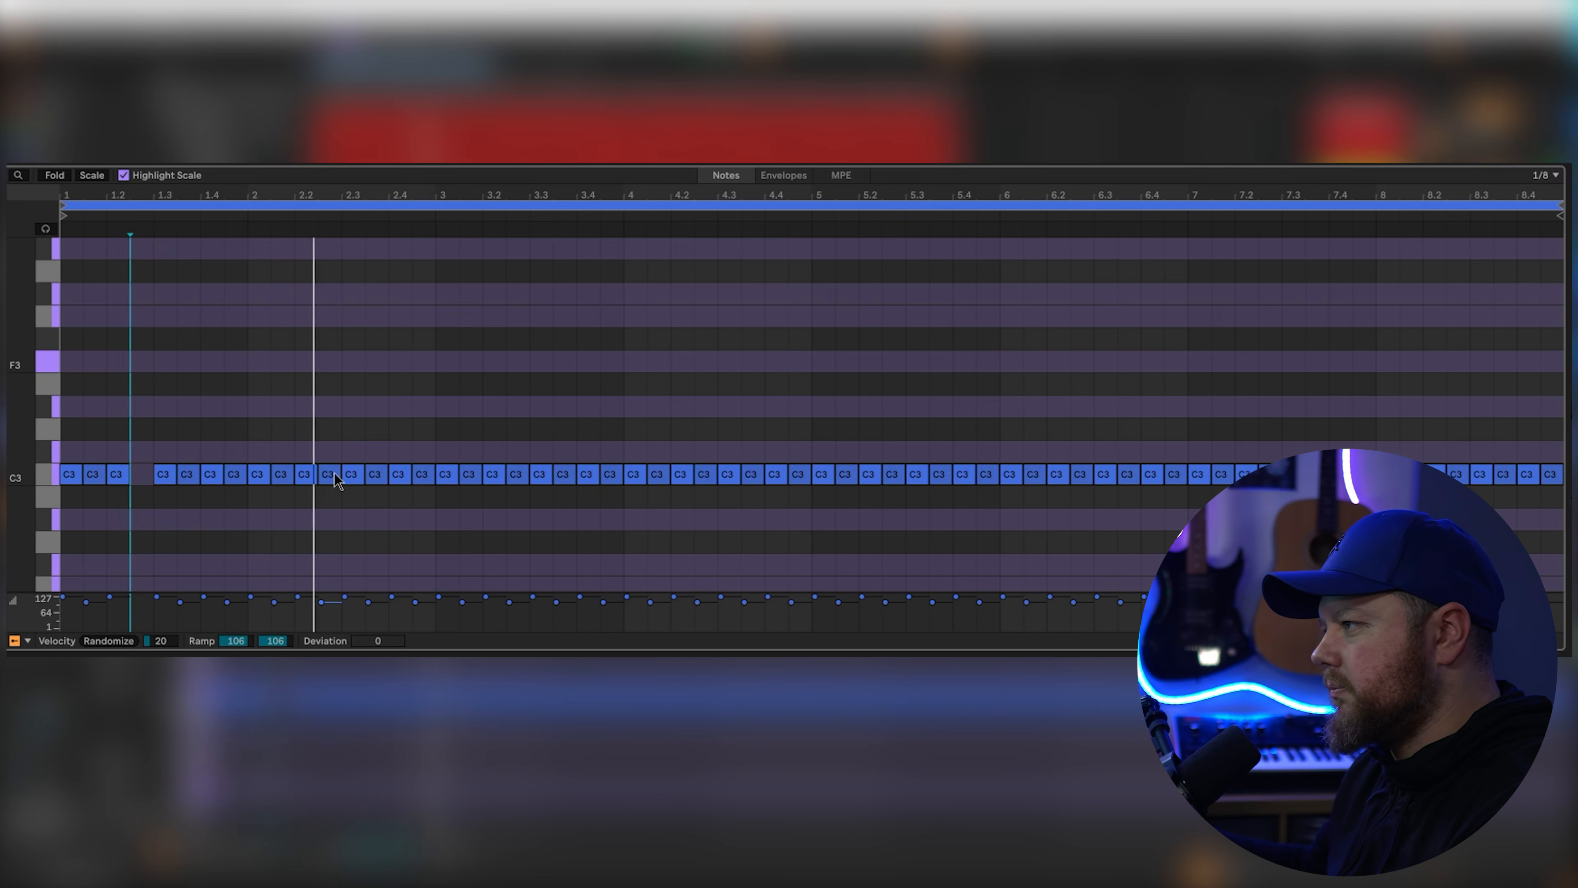
drag(456, 498, 738, 452)
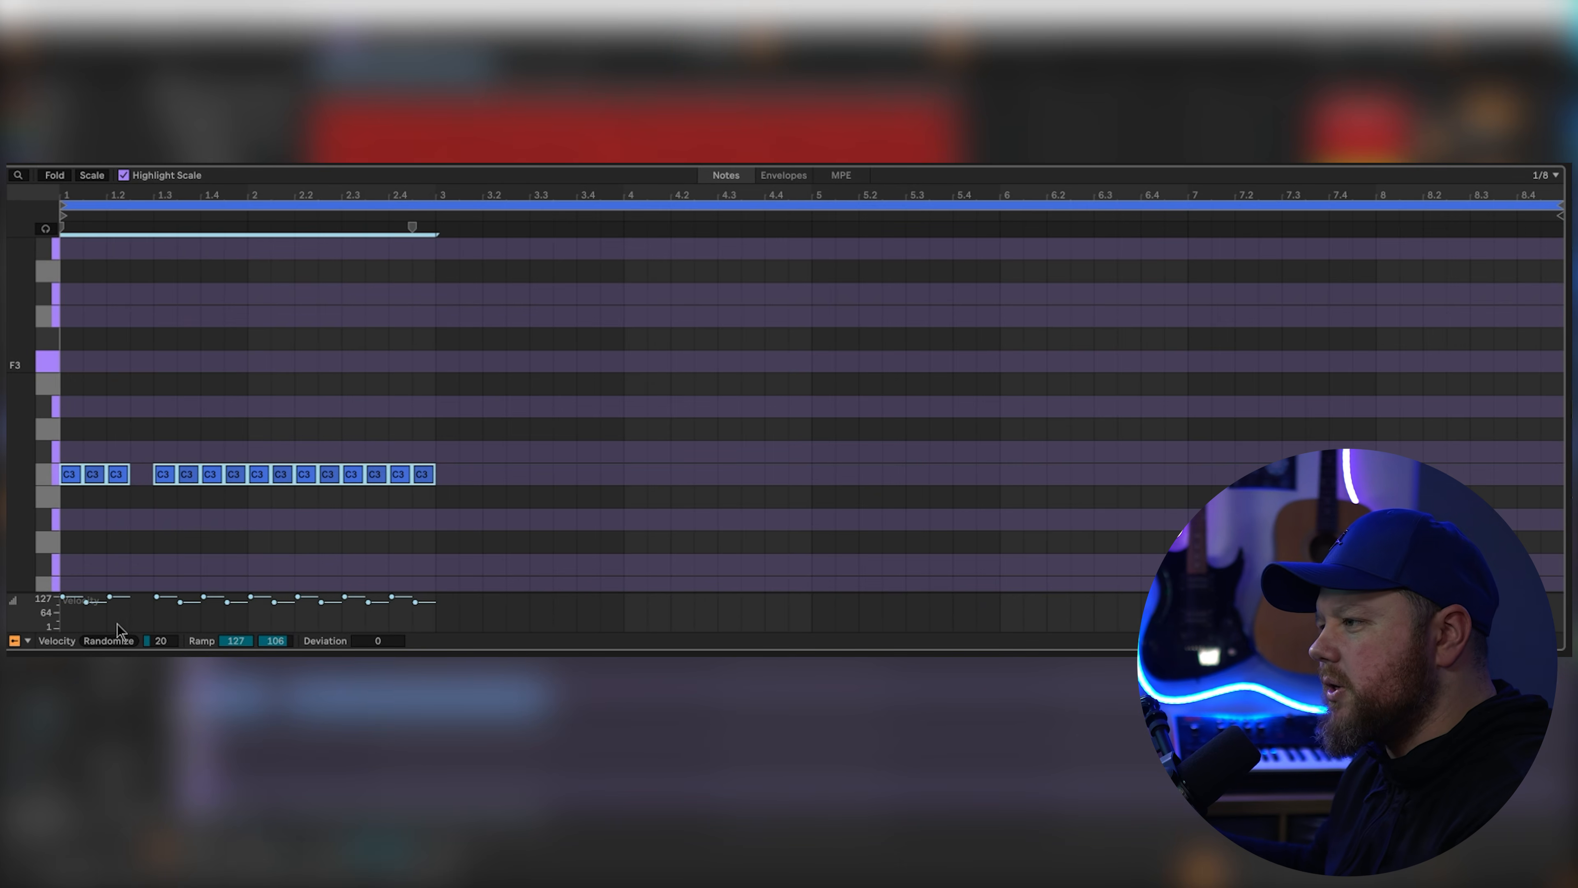
Step: Randomize the two-bar hi-hat velocities with an amount of 14 and repeat the pattern through bar 8
drag(166, 643, 166, 651)
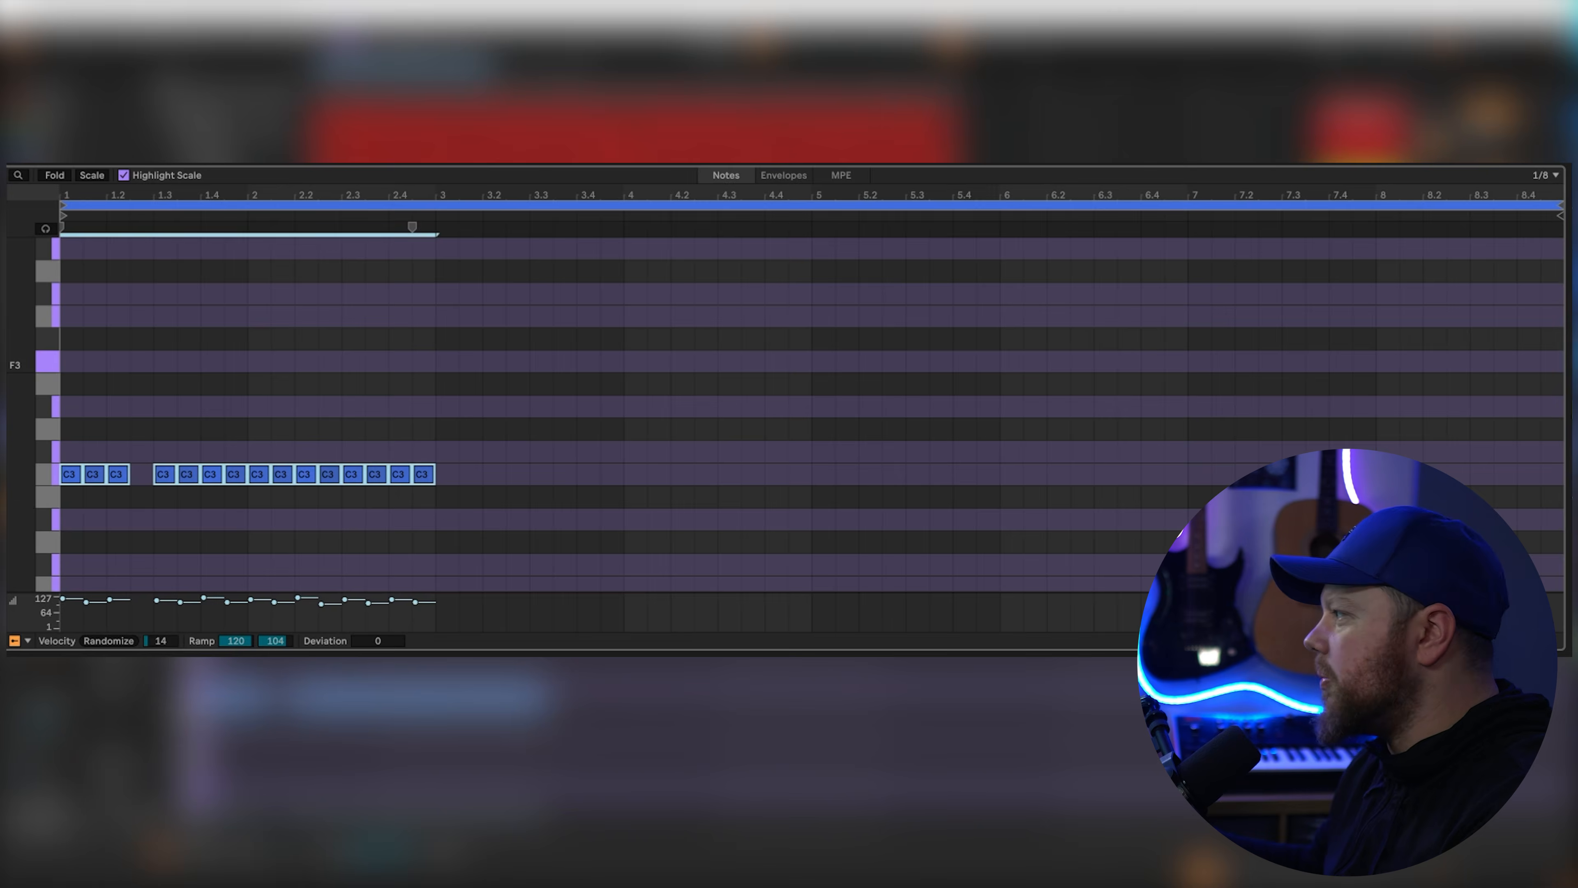
key(ctrl+d)
key(ctrl+d)
key(ctrl+d)
click(215, 515)
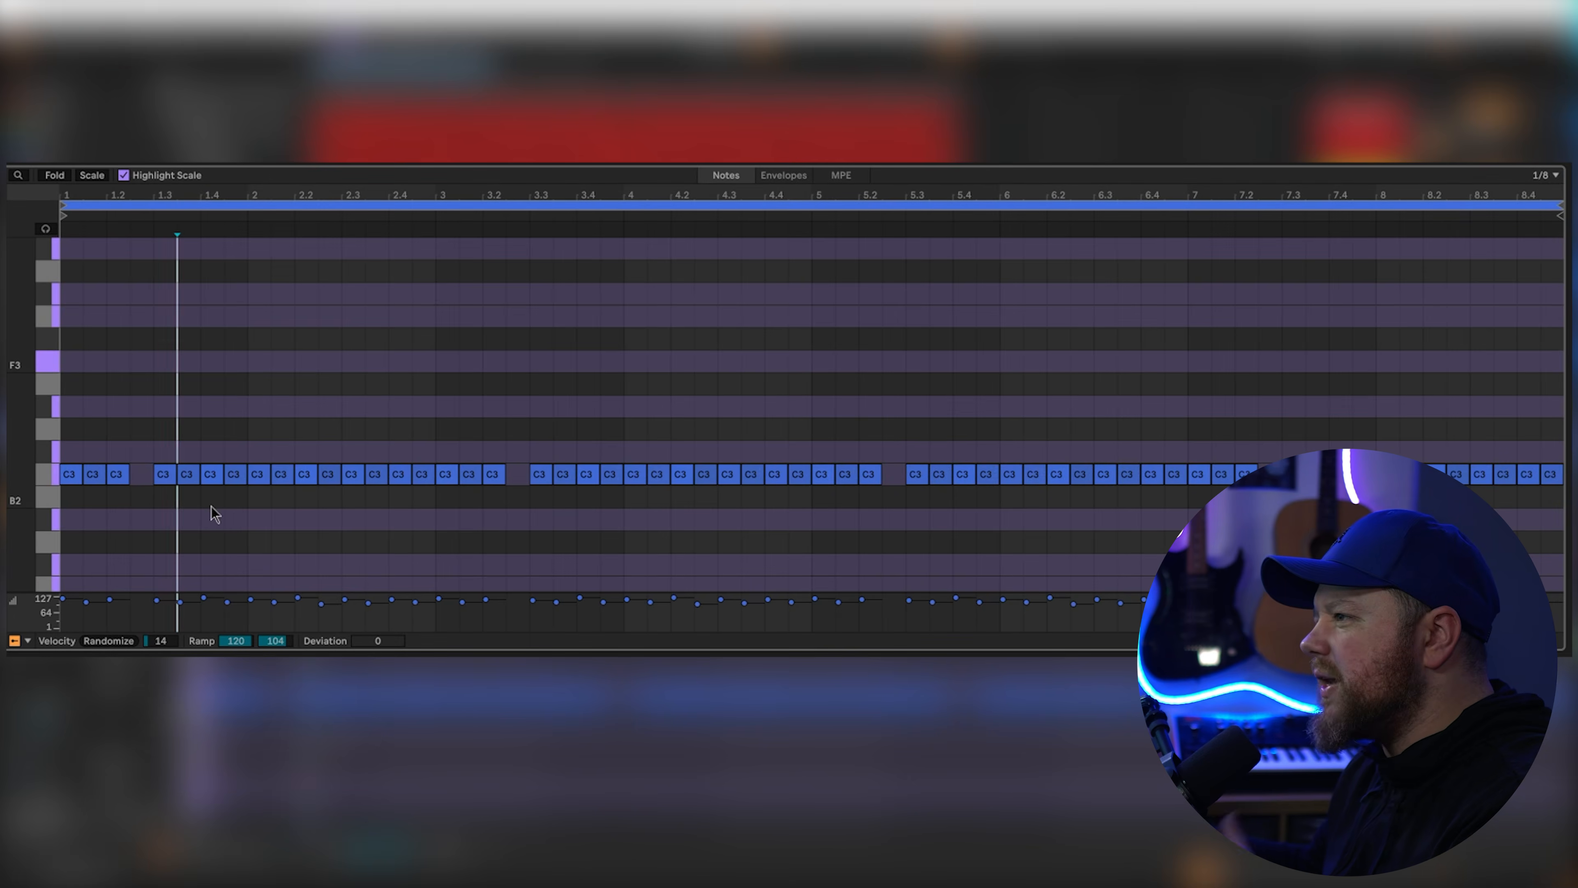
Step: Set the grid to 1/16 triplets, turn on Draw Mode and replace the C3 at 1.3.3 with three triplet hi-hats
right_click(215, 515)
click(341, 658)
right_click(310, 388)
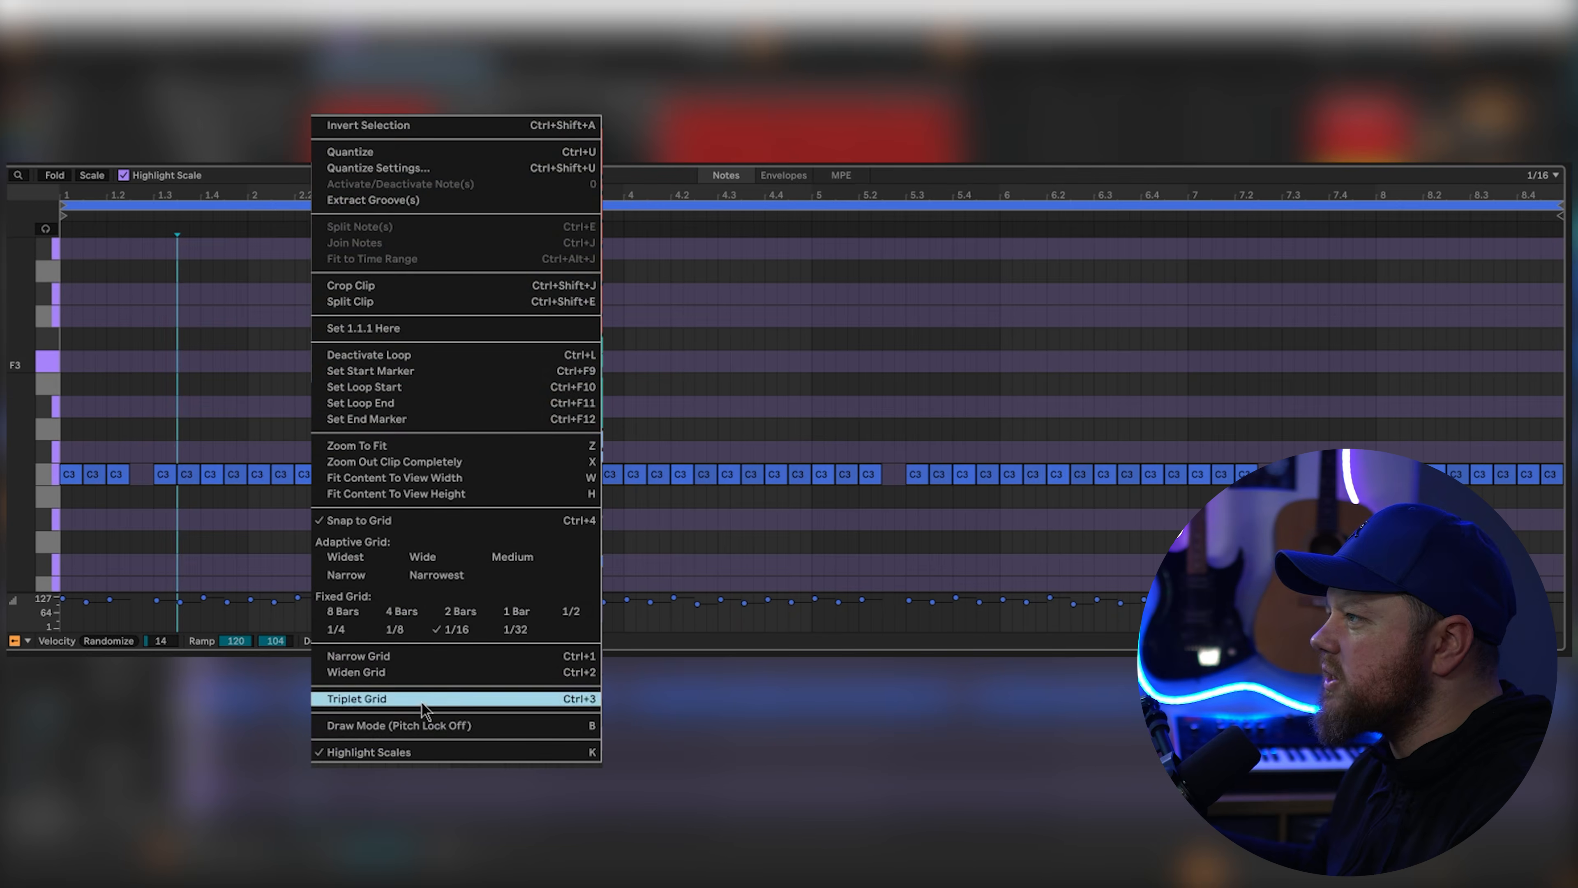
click(372, 730)
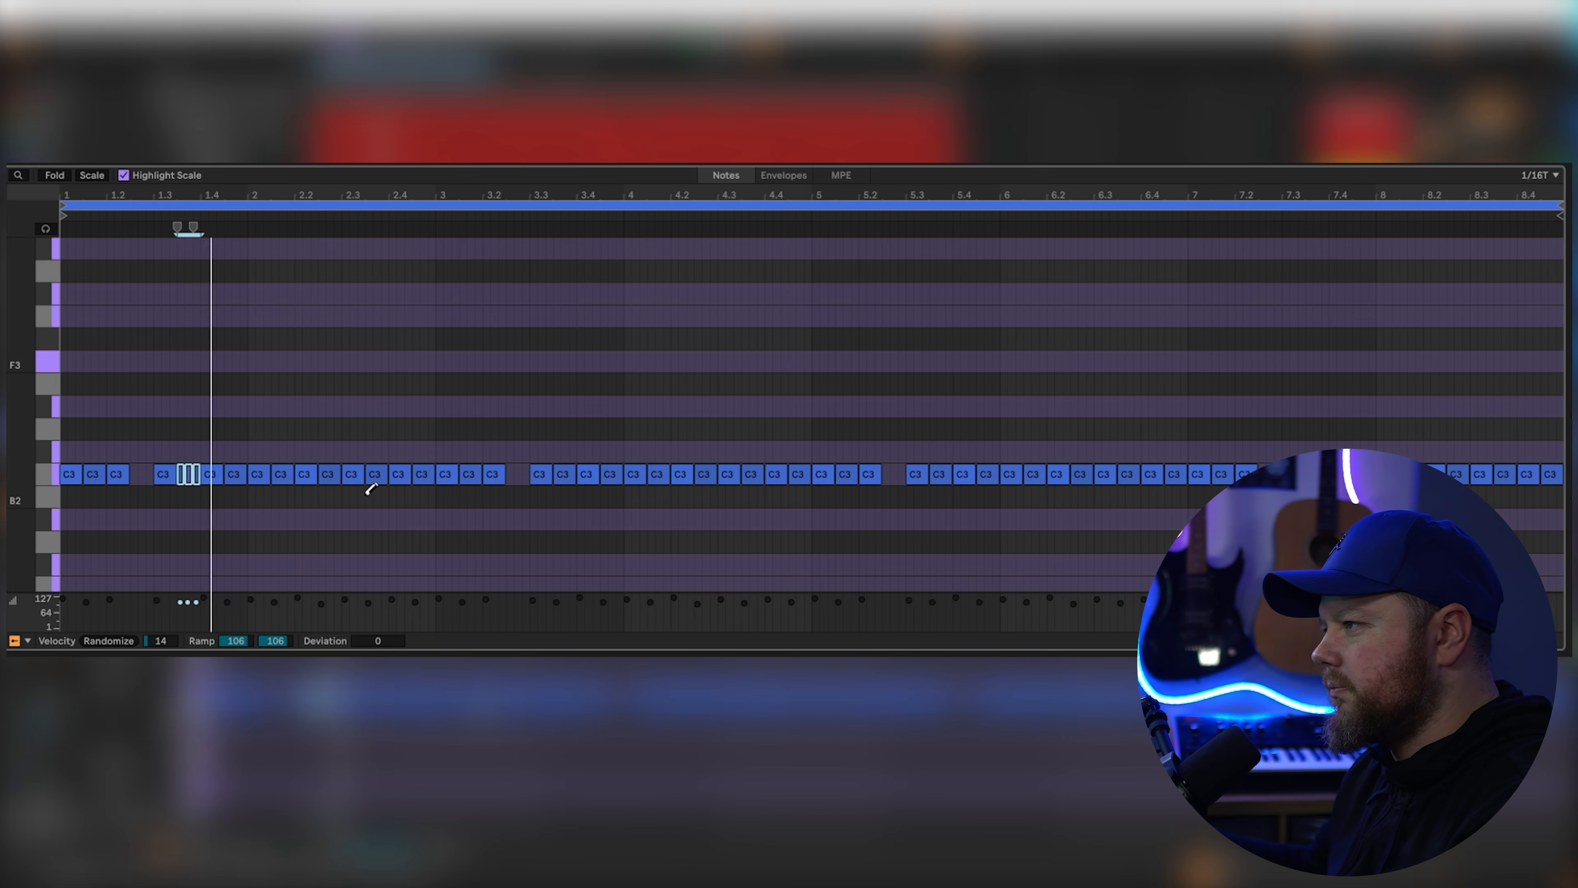
Step: Replace the C3 hi-hats at 2.3.3, 3.3.1 and 3.3.3 with three 1/16-triplet hits each
drag(368, 475, 384, 475)
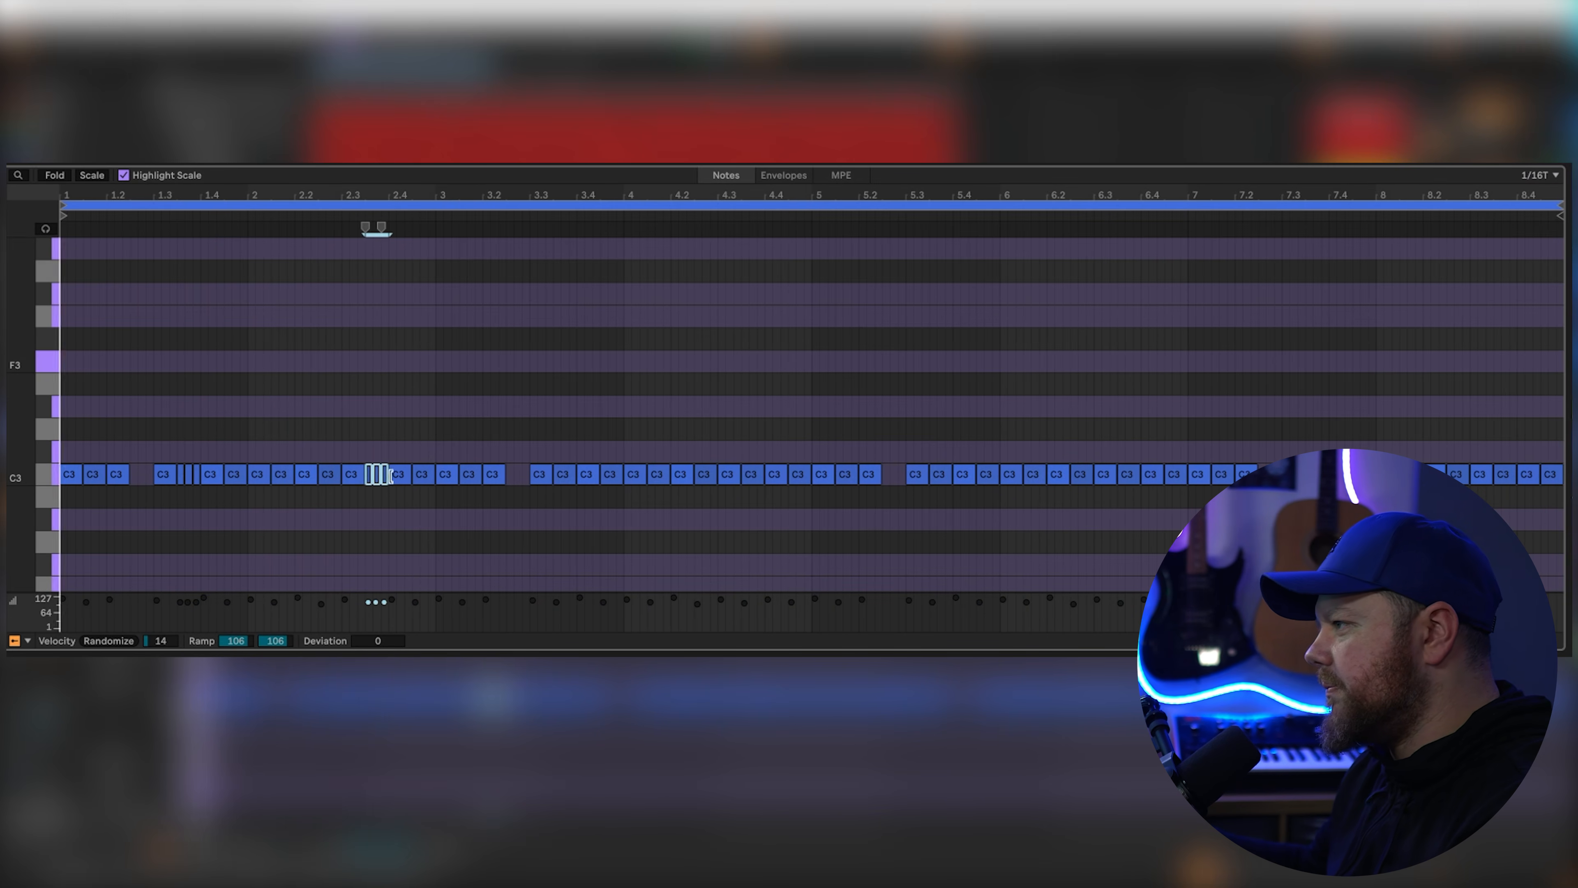
scroll(522, 480, down, 2)
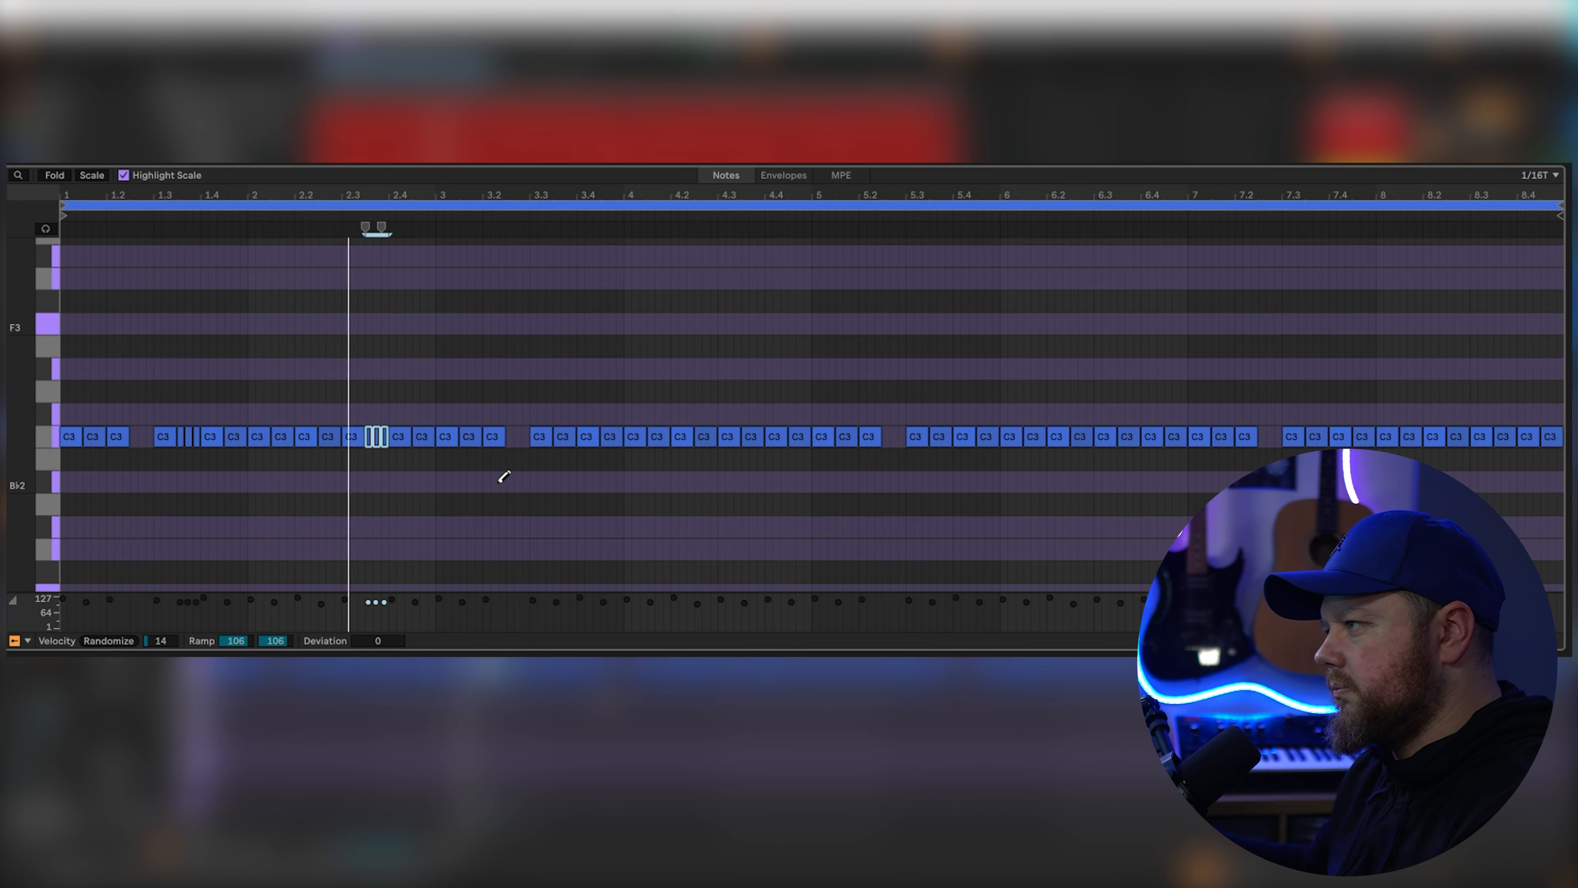
click(535, 436)
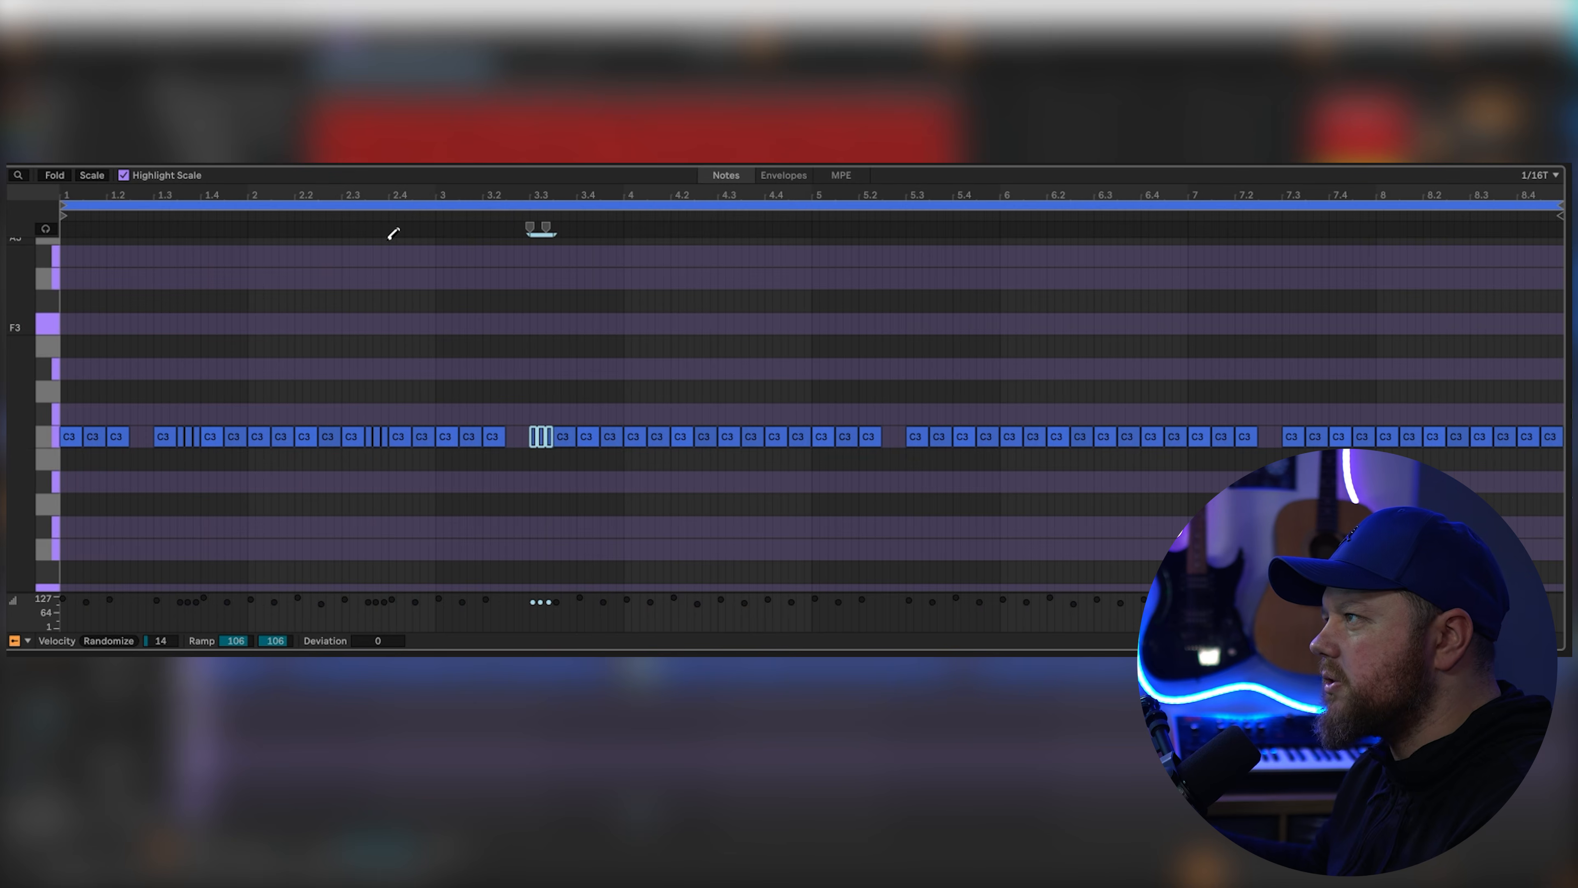
click(557, 436)
click(503, 224)
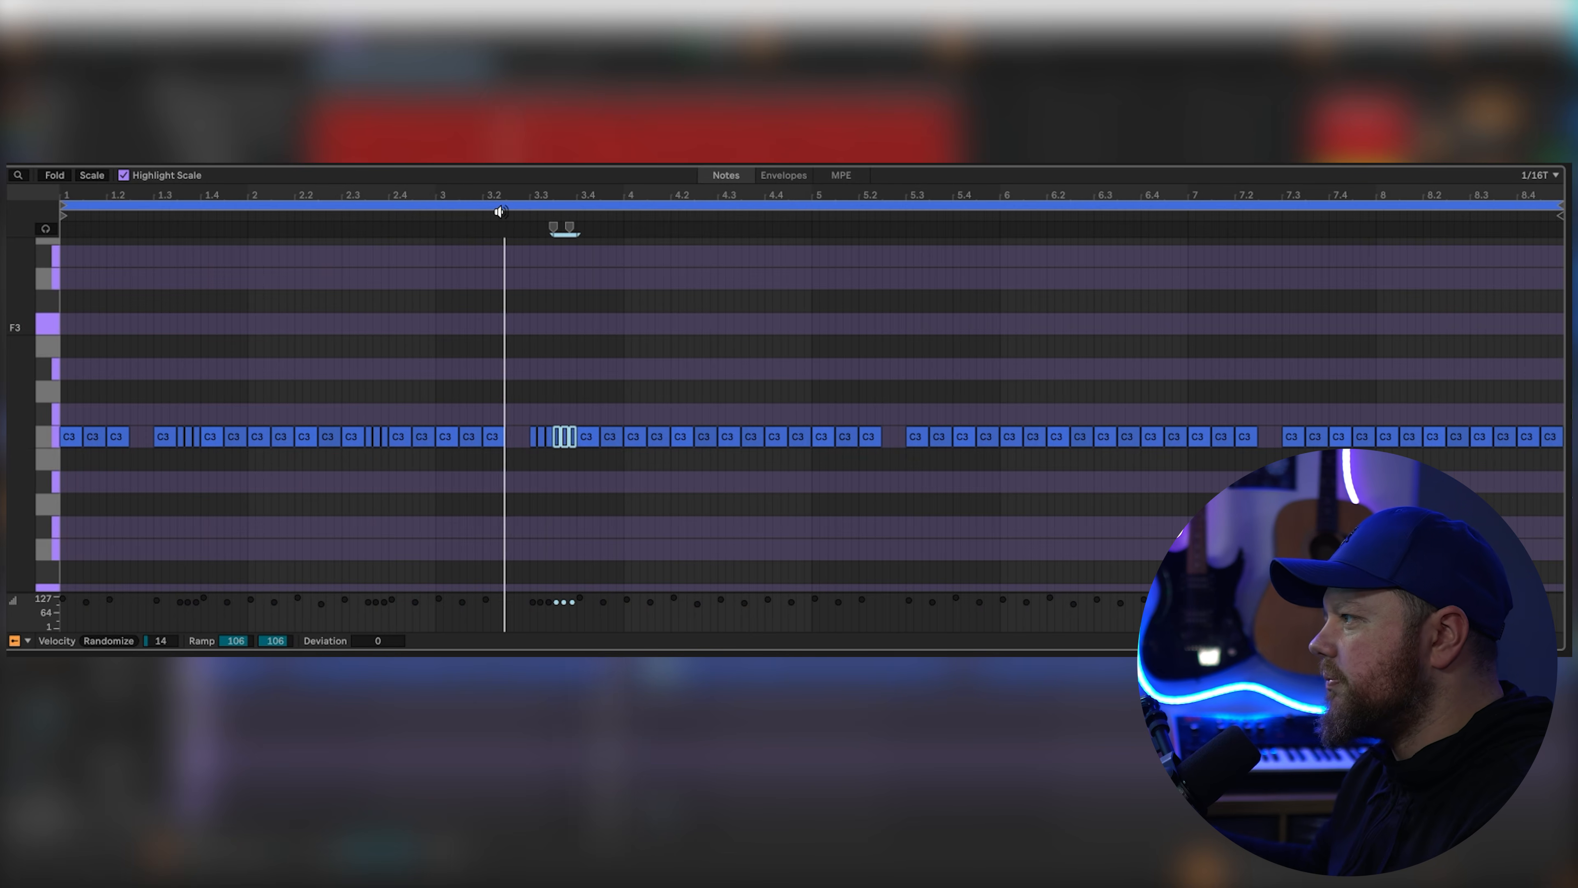
Step: Ramp the velocities of the six triplet hi-hats starting at 3.3 from 106 down to 60
drag(521, 455, 573, 434)
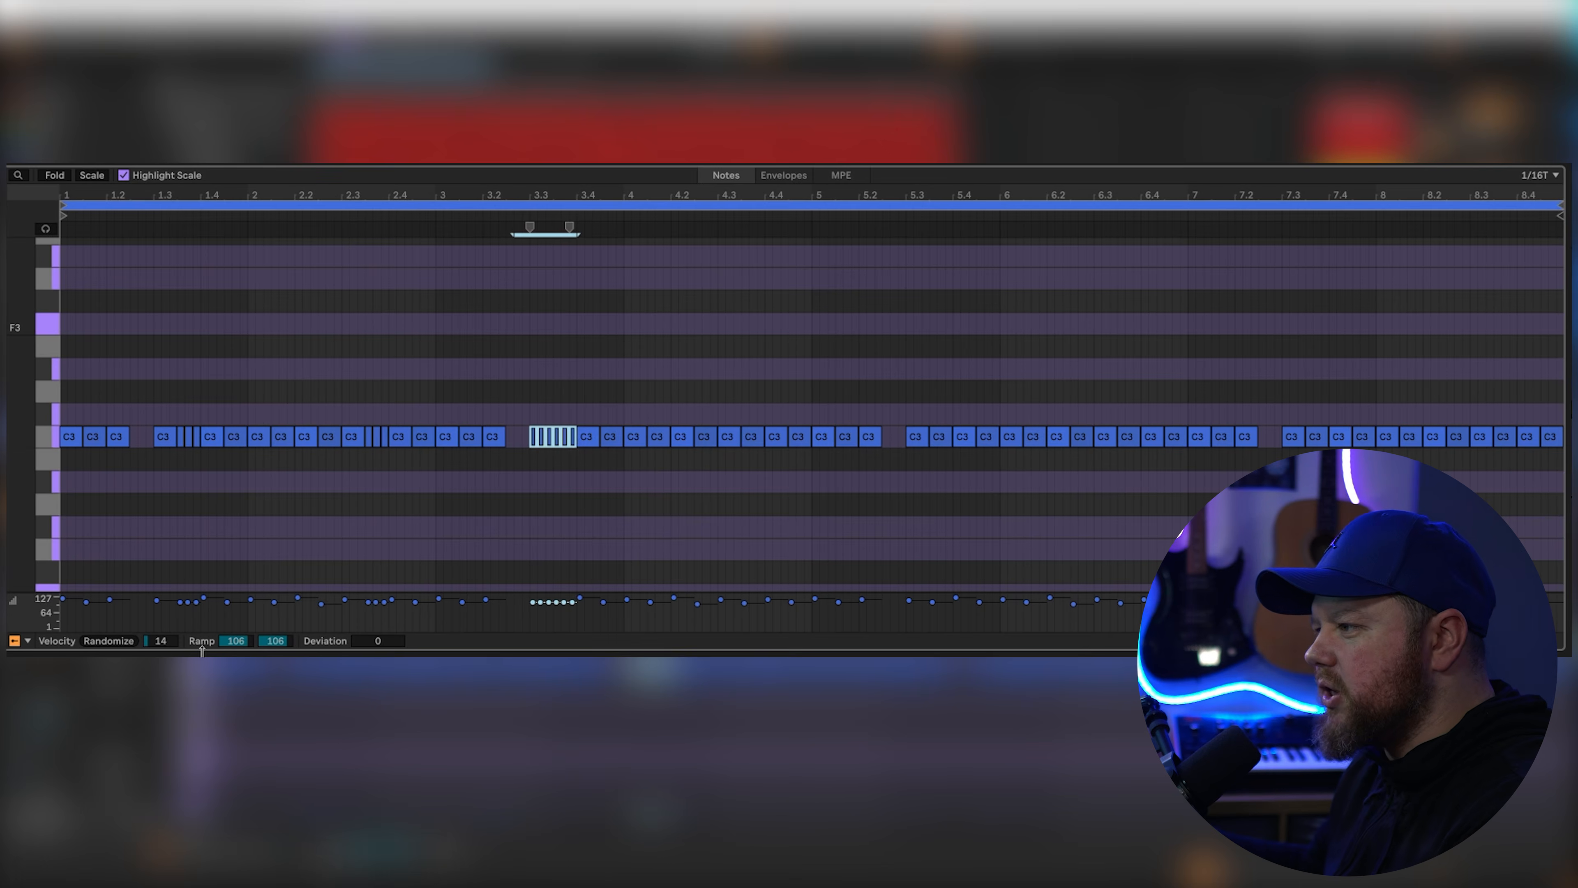
drag(279, 640, 279, 663)
key(space)
click(583, 514)
key(ctrl+a)
Step: Switch the grid to straight 1/16 and draw an extra C3 hi-hat at 4.1.4
right_click(653, 488)
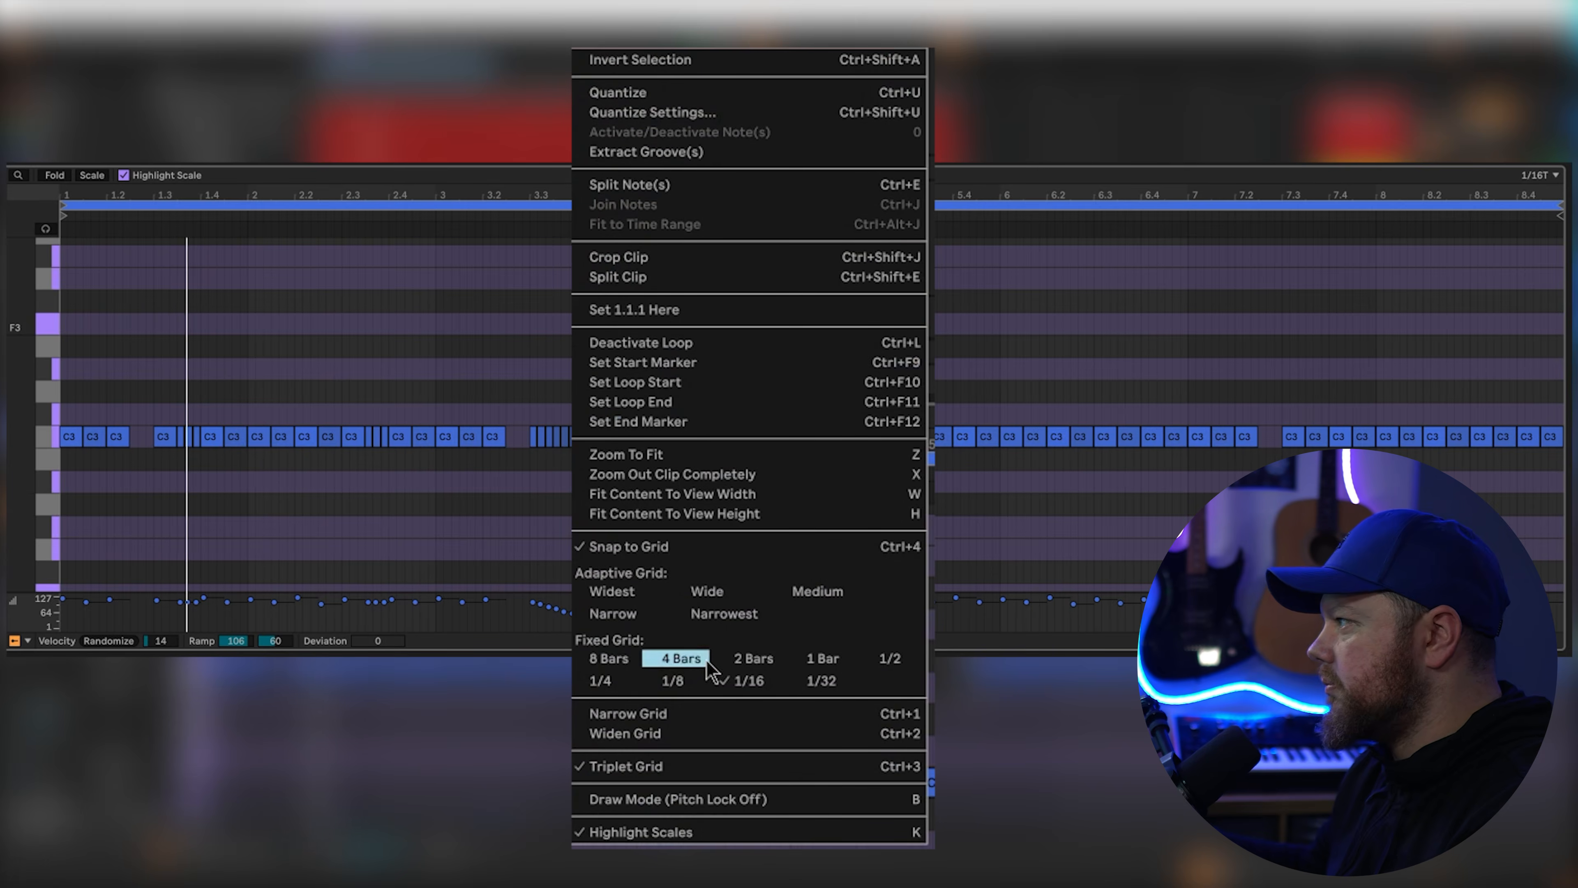
click(652, 766)
right_click(676, 469)
click(646, 761)
click(665, 436)
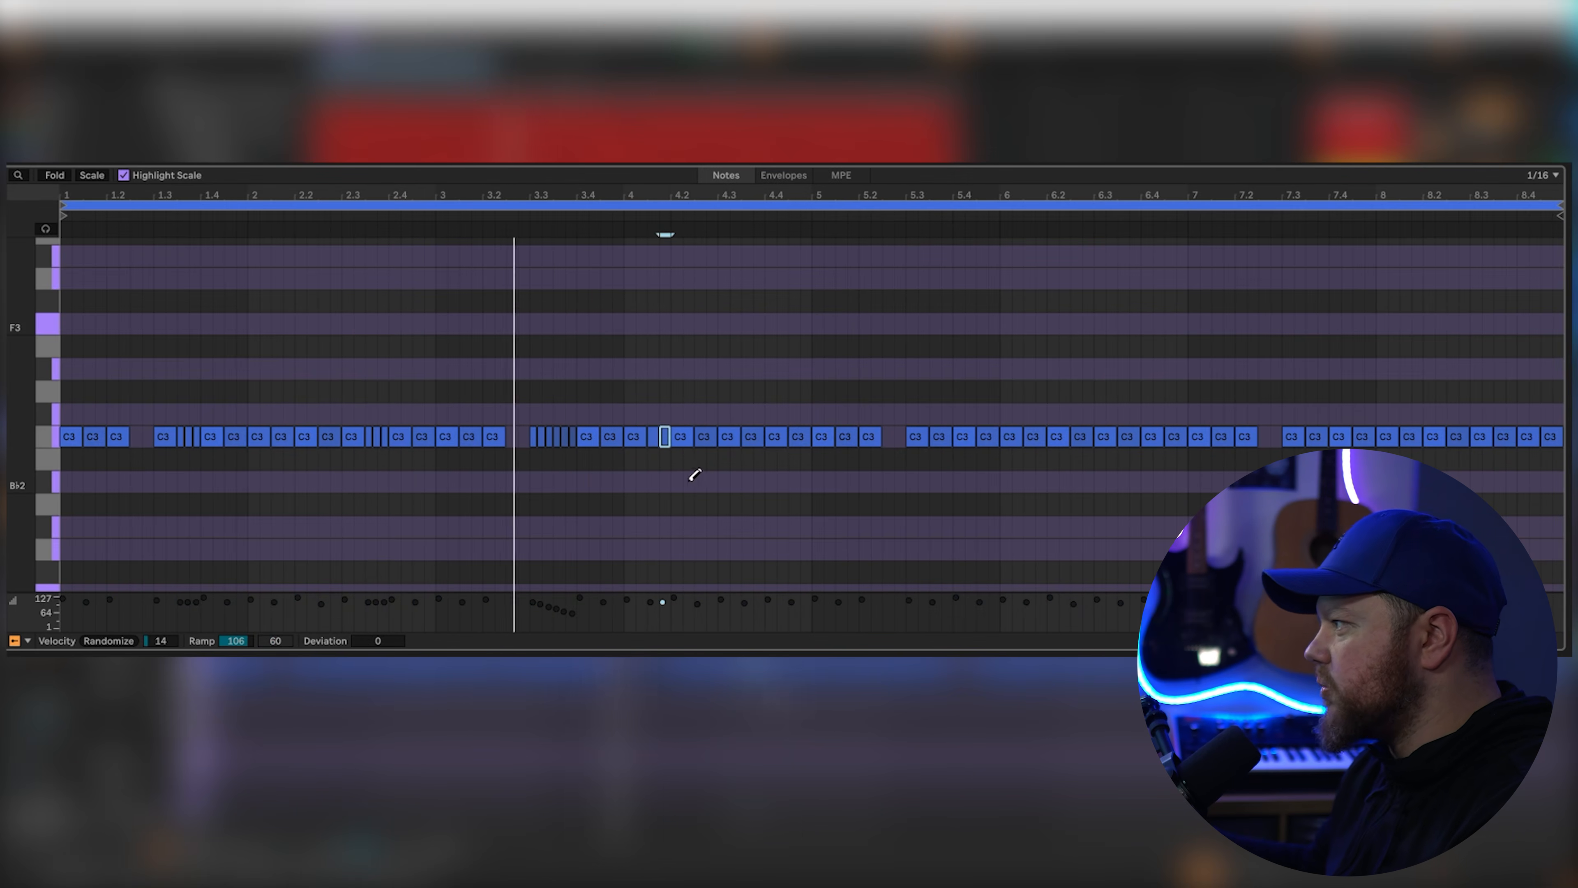
Step: Set the grid to 1/32 triplets and replace the C3 hi-hat at 4.4.3 with six fast hits
right_click(765, 489)
click(907, 374)
right_click(764, 377)
click(760, 786)
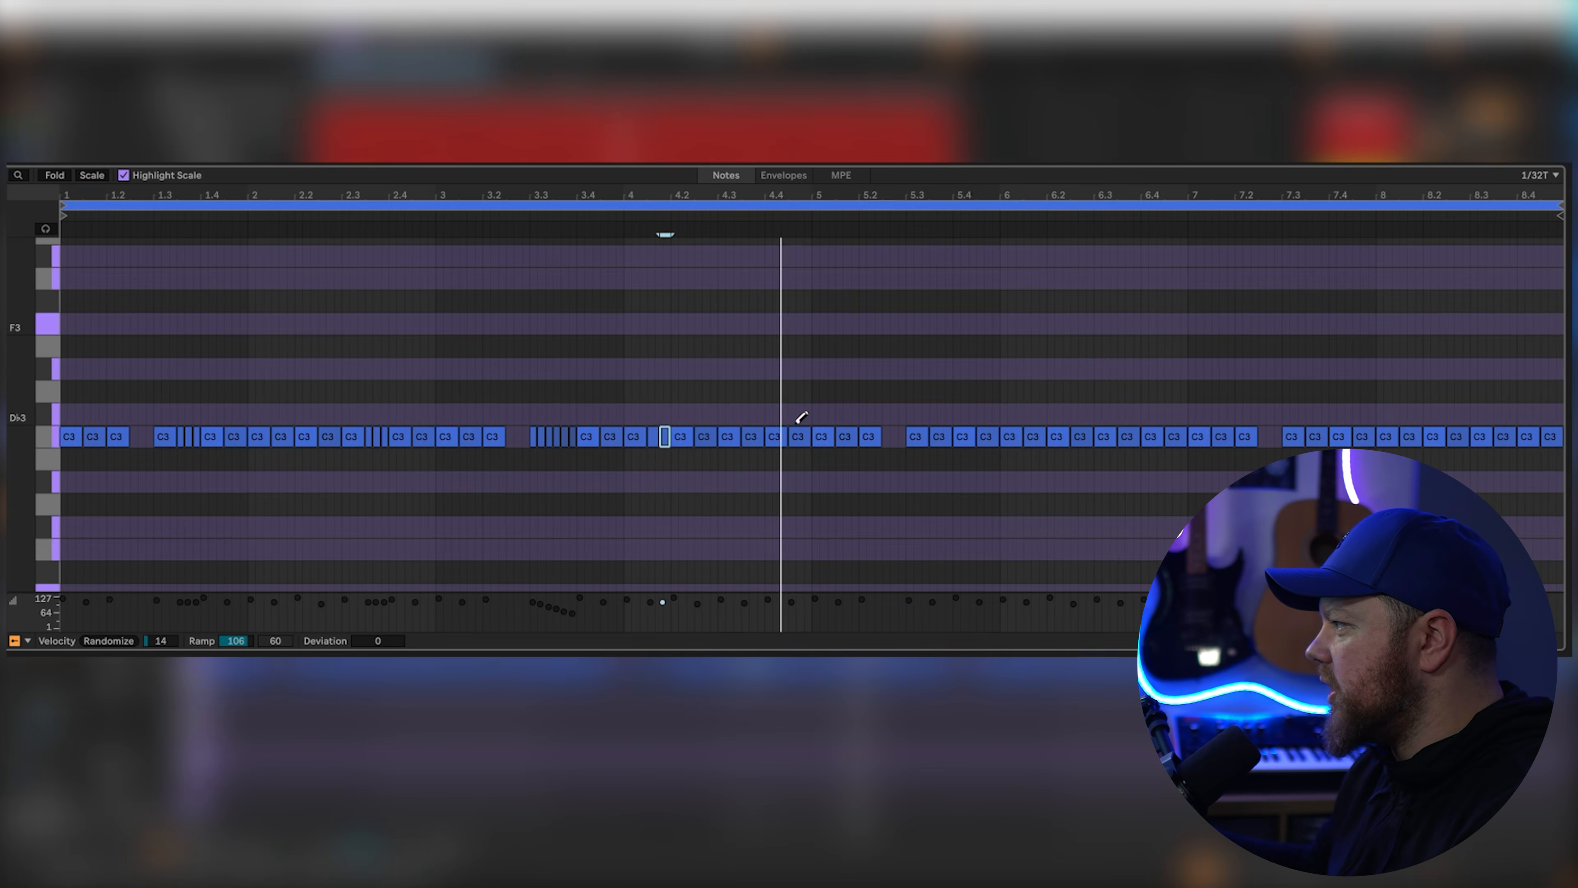
drag(791, 436, 806, 430)
scroll(797, 429, up, 5)
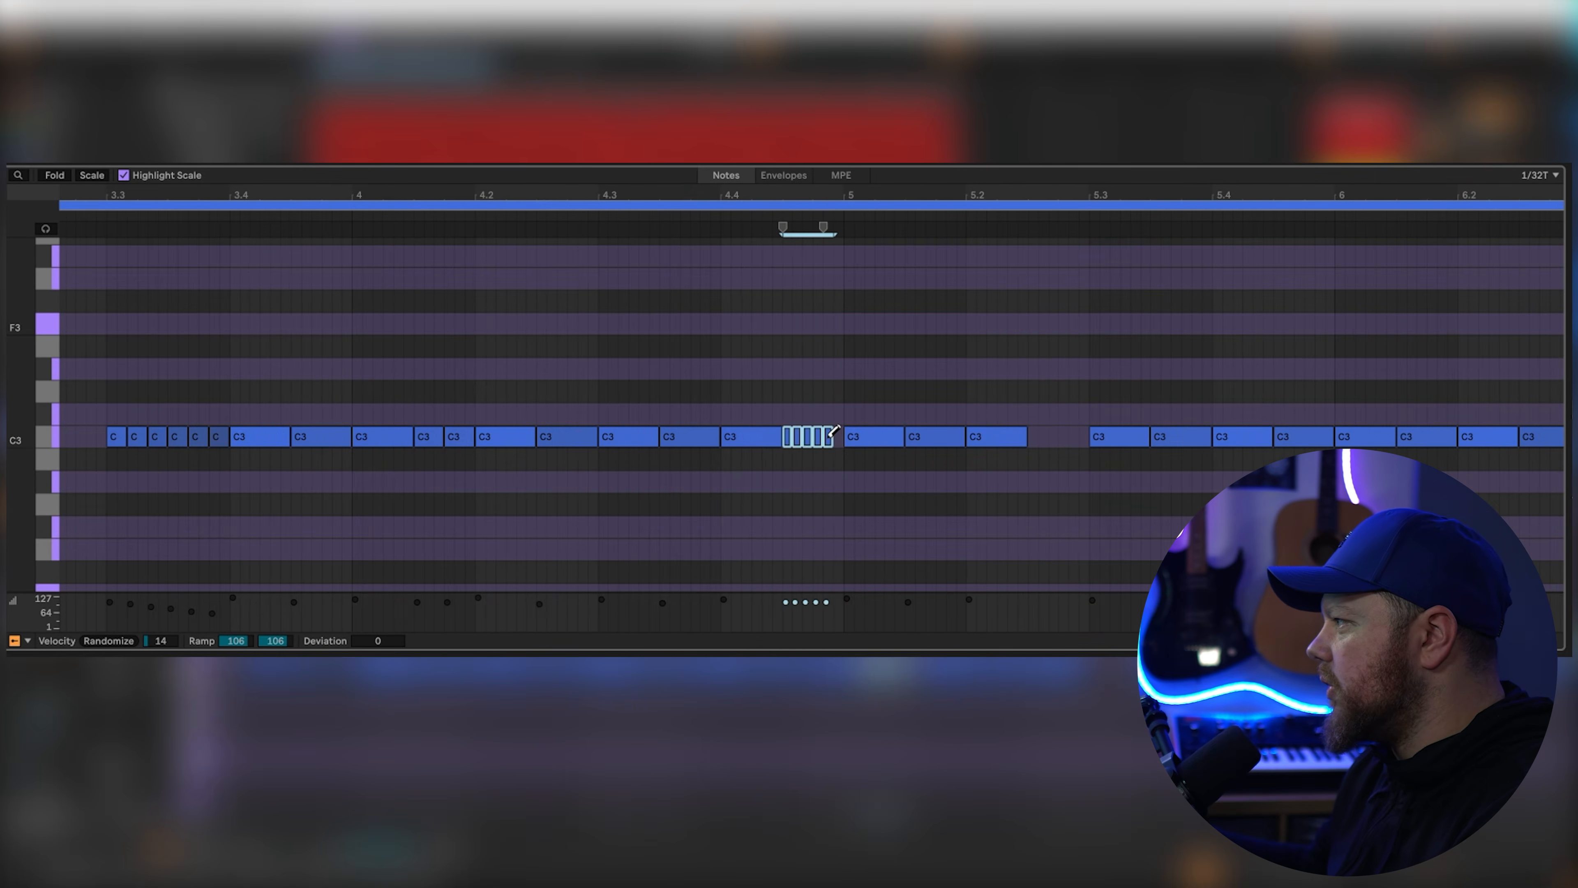
click(829, 434)
click(590, 221)
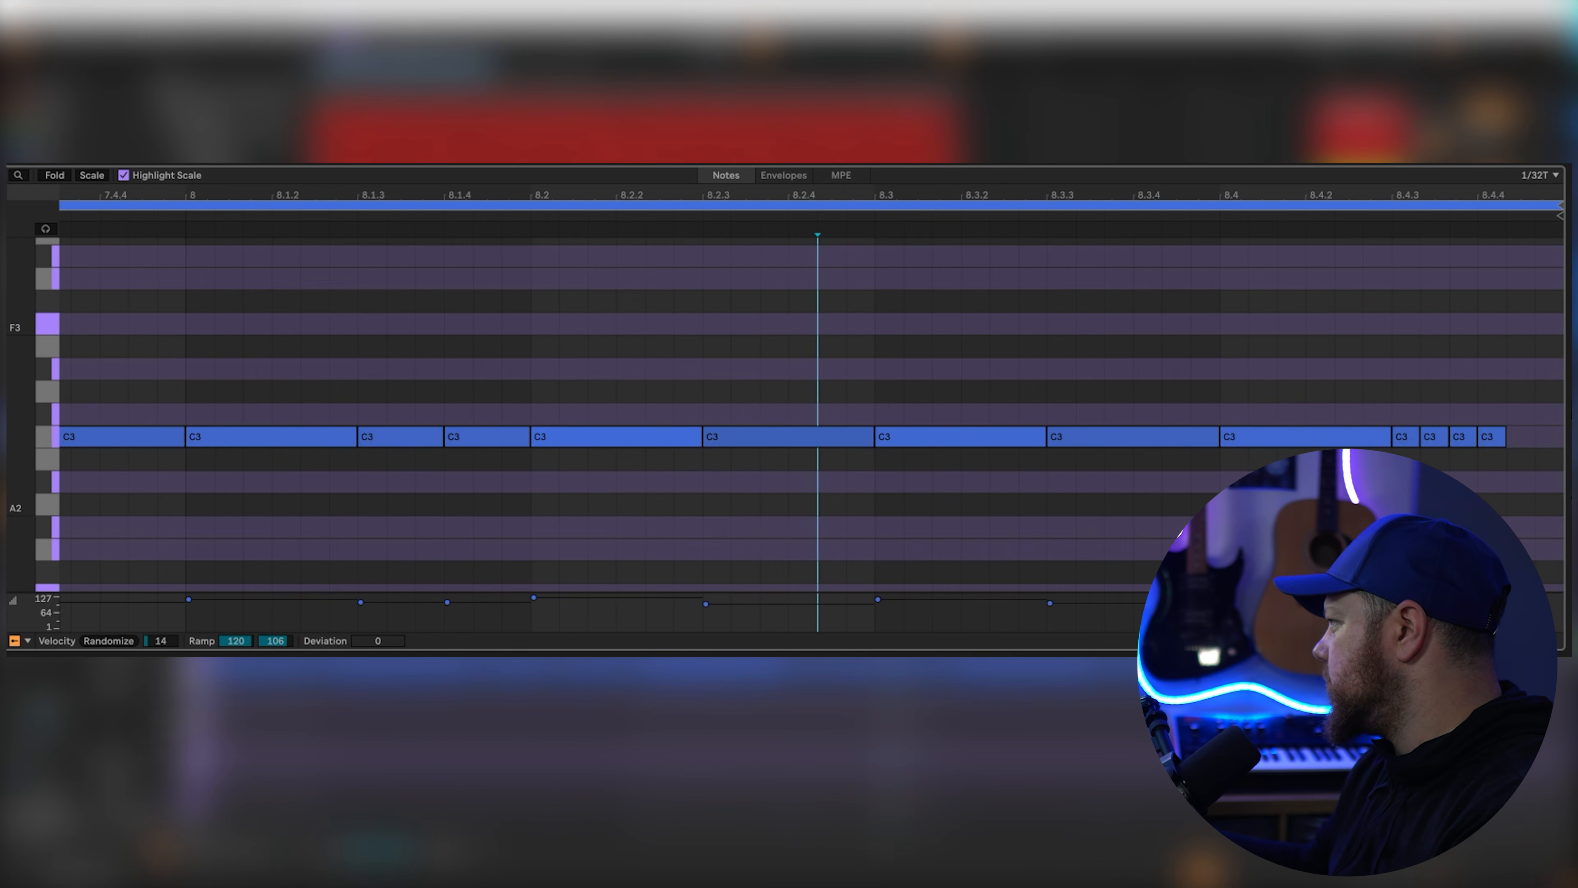
Step: Select the fast triplet hi-hats at the end of bar 8, then open the hi-hat Simpler's Controls page and raise its velocity-to-volume amount
drag(1414, 463, 1480, 421)
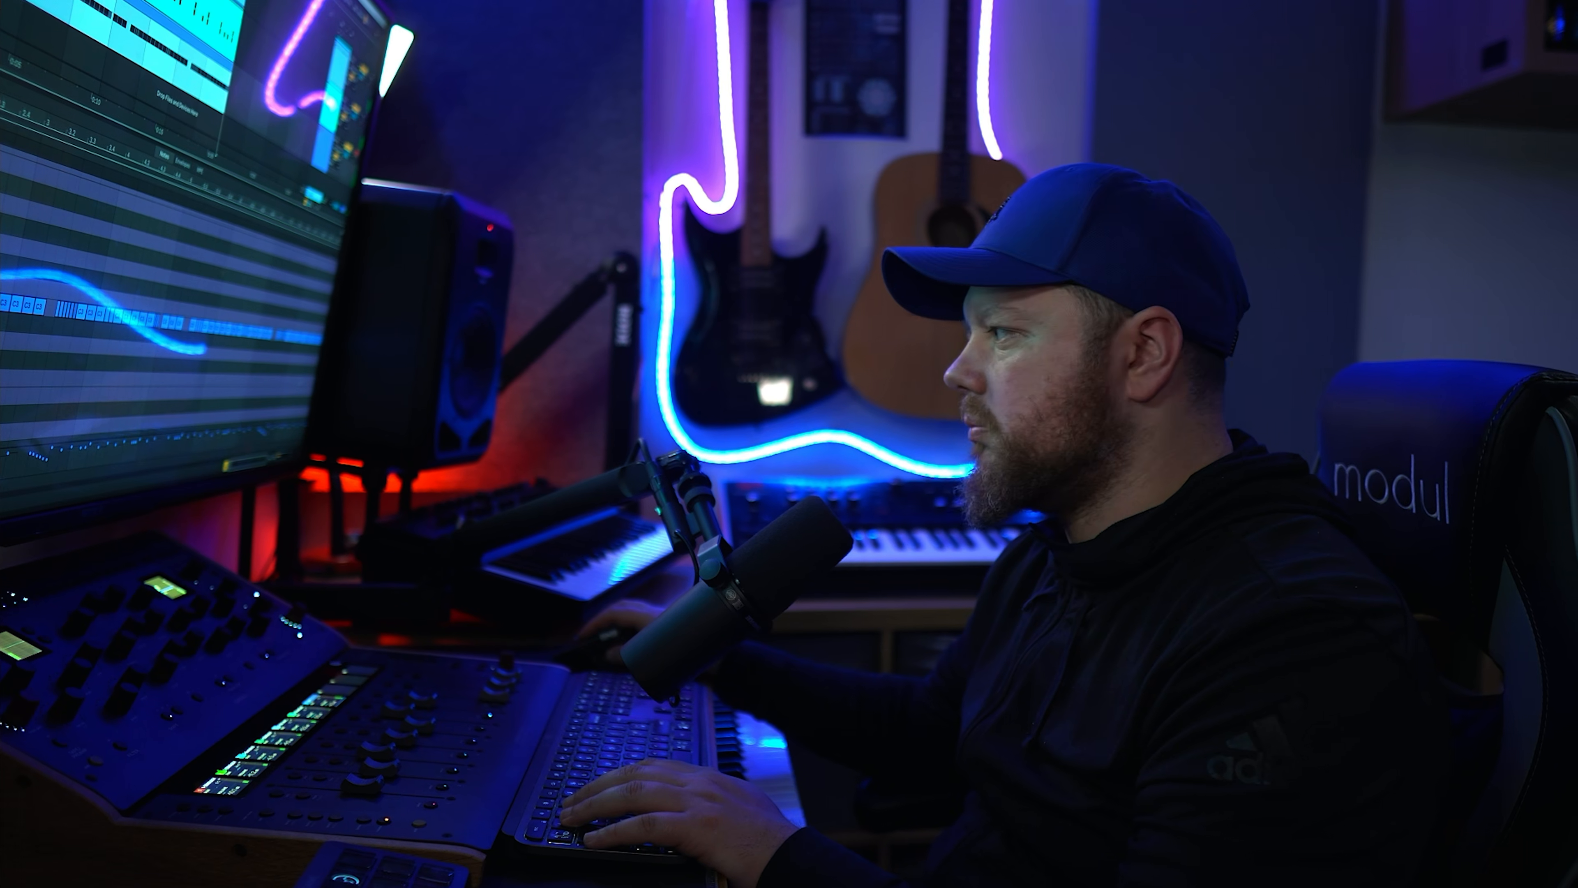
key(shift+Tab)
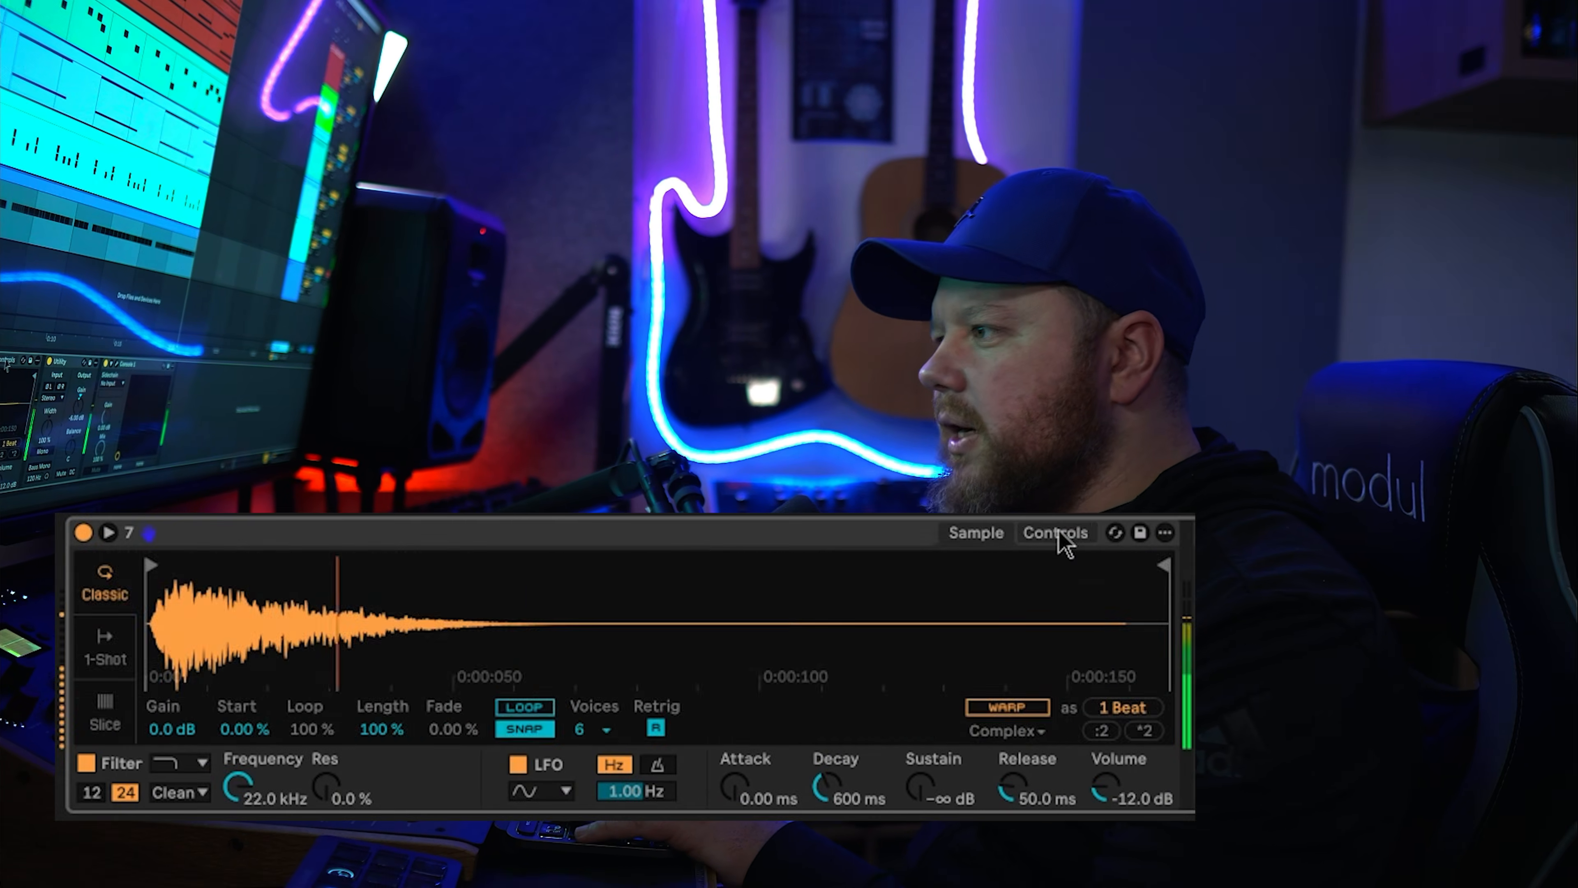
click(1059, 536)
drag(916, 711, 916, 658)
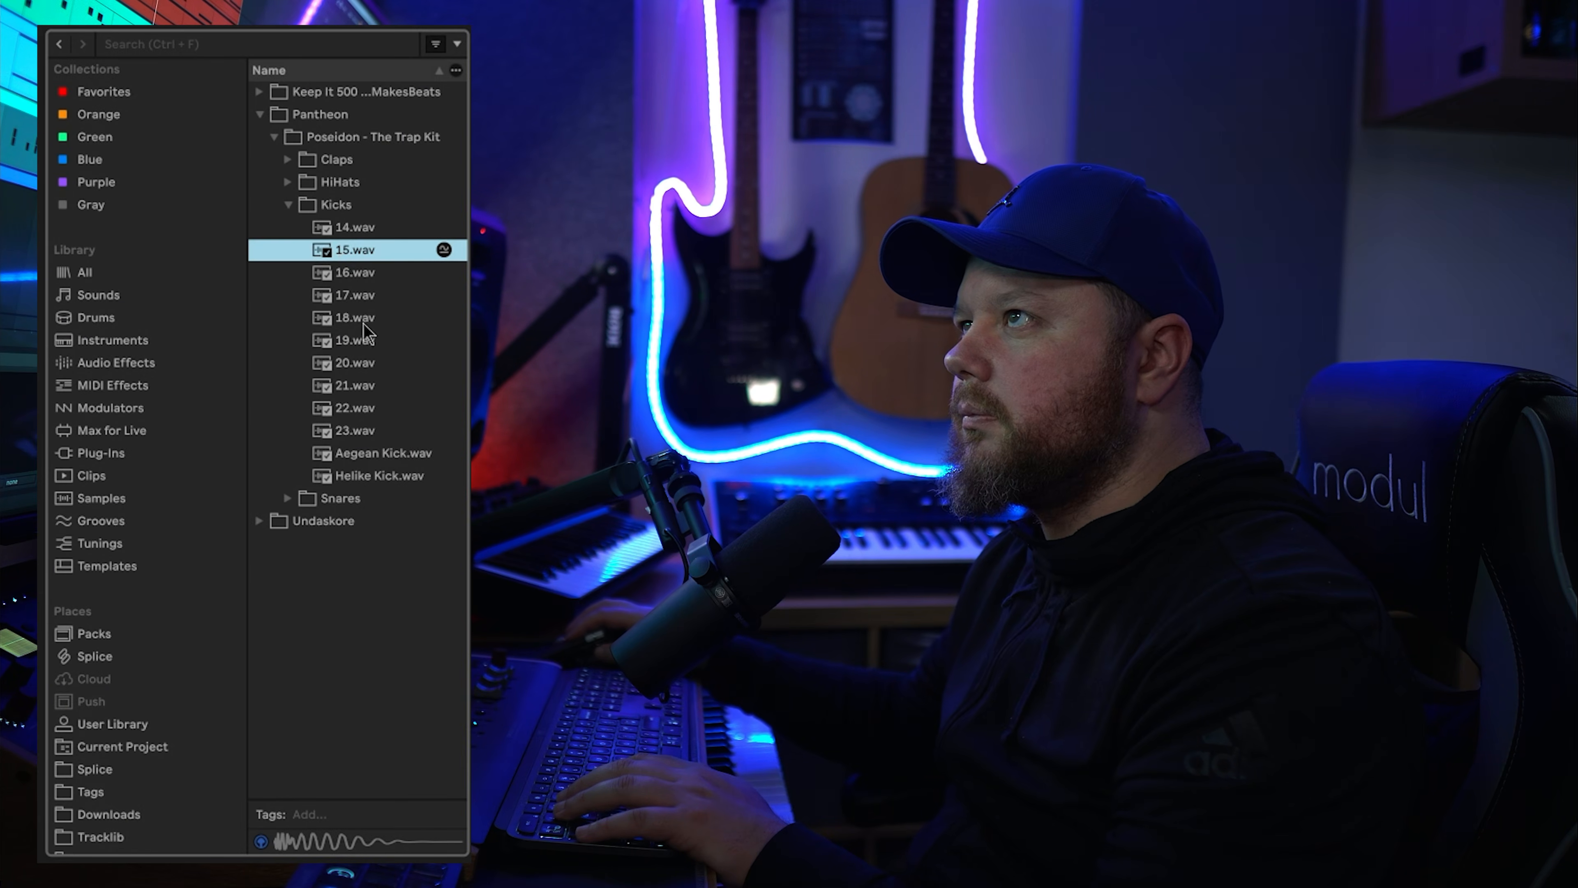
Step: Pick the kick 18.wav and place hits at 1.1.1, 1.1.4, 1.3.3, 1.4.4, 2.1.1, 2.1.4, 2.3.3, 2.4.2 and 2.4.4
click(363, 320)
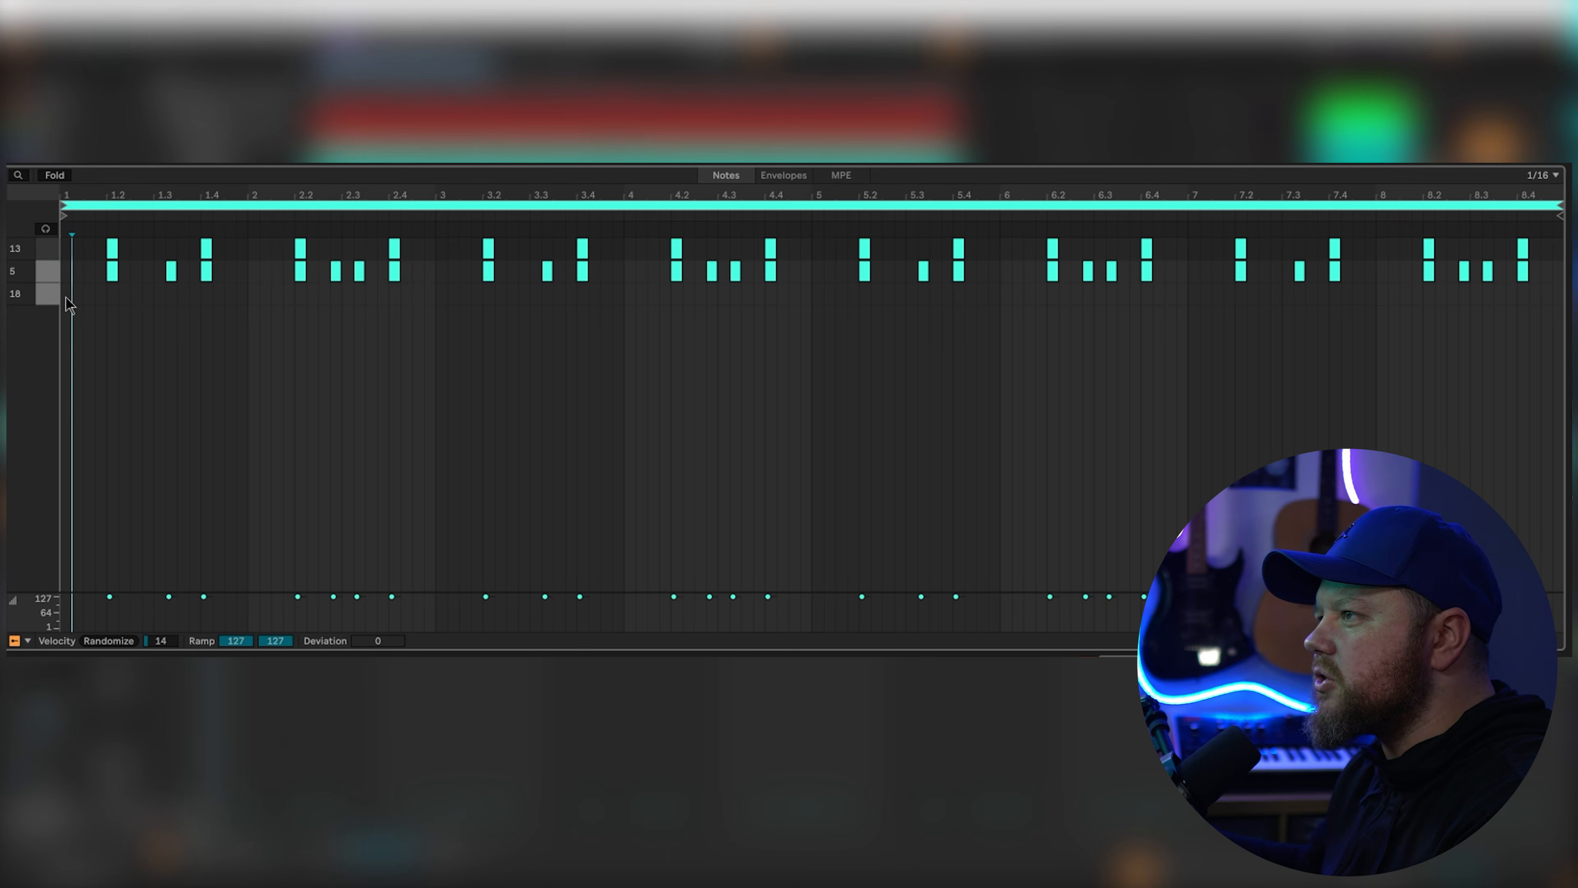
double_click(66, 295)
double_click(183, 293)
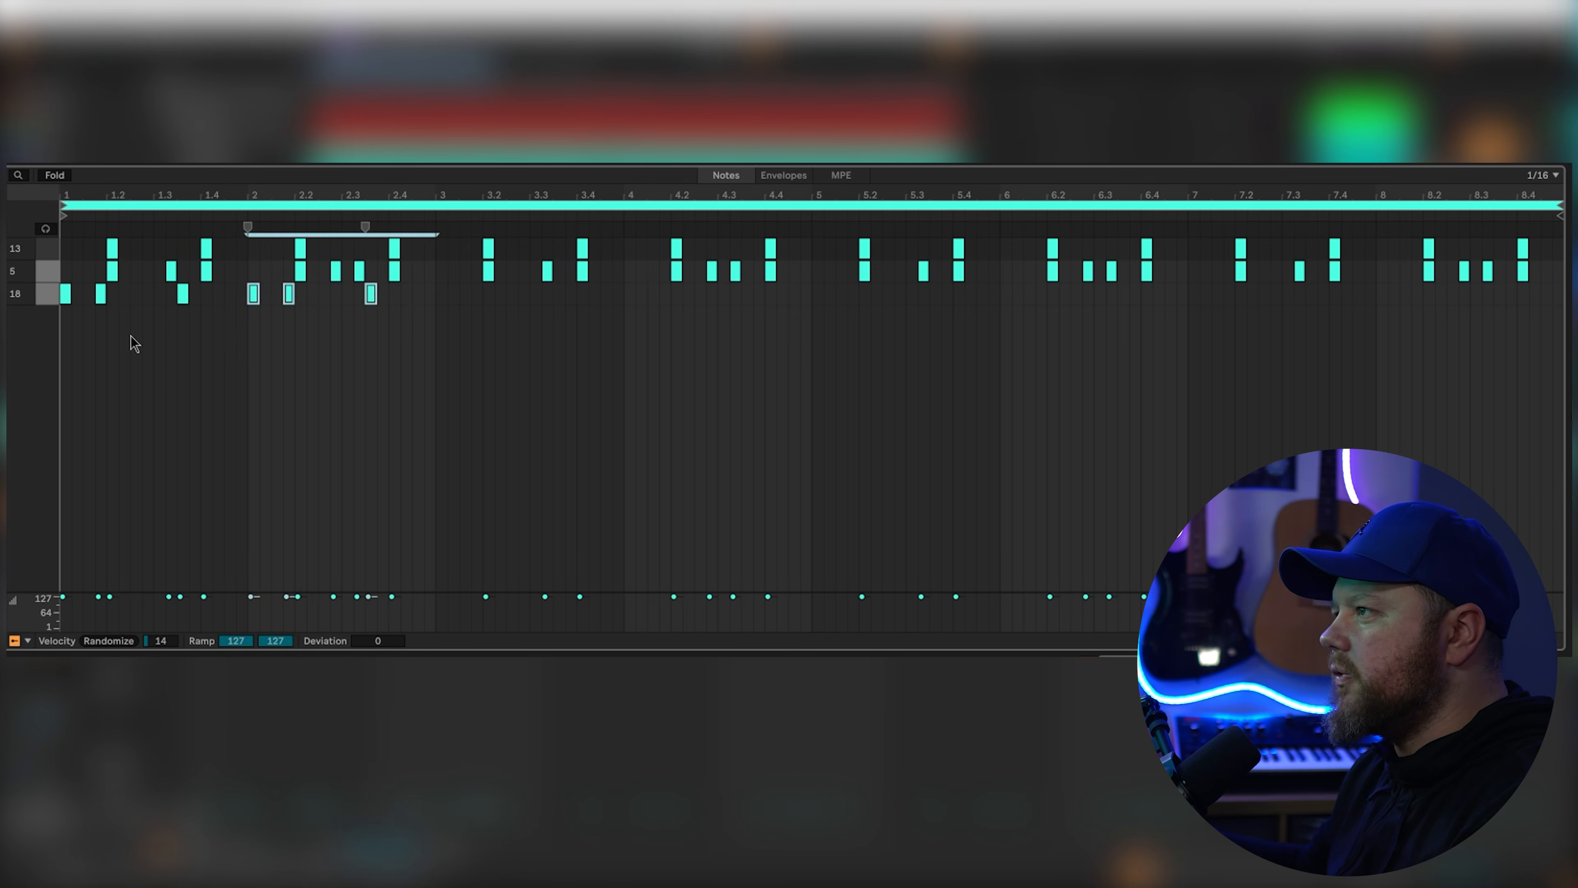
double_click(406, 293)
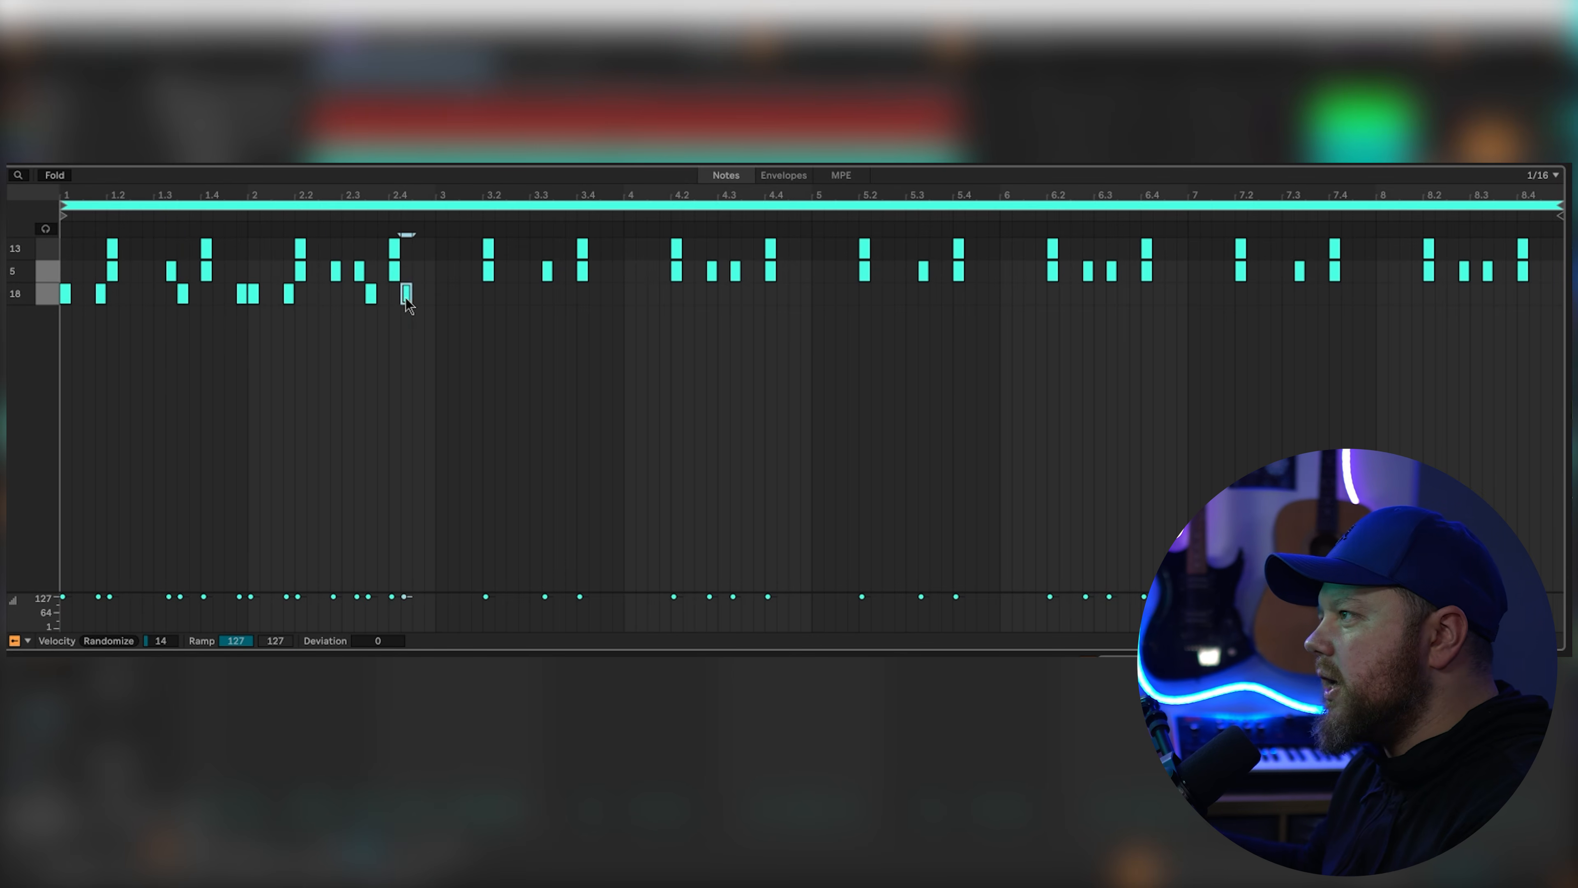
double_click(430, 295)
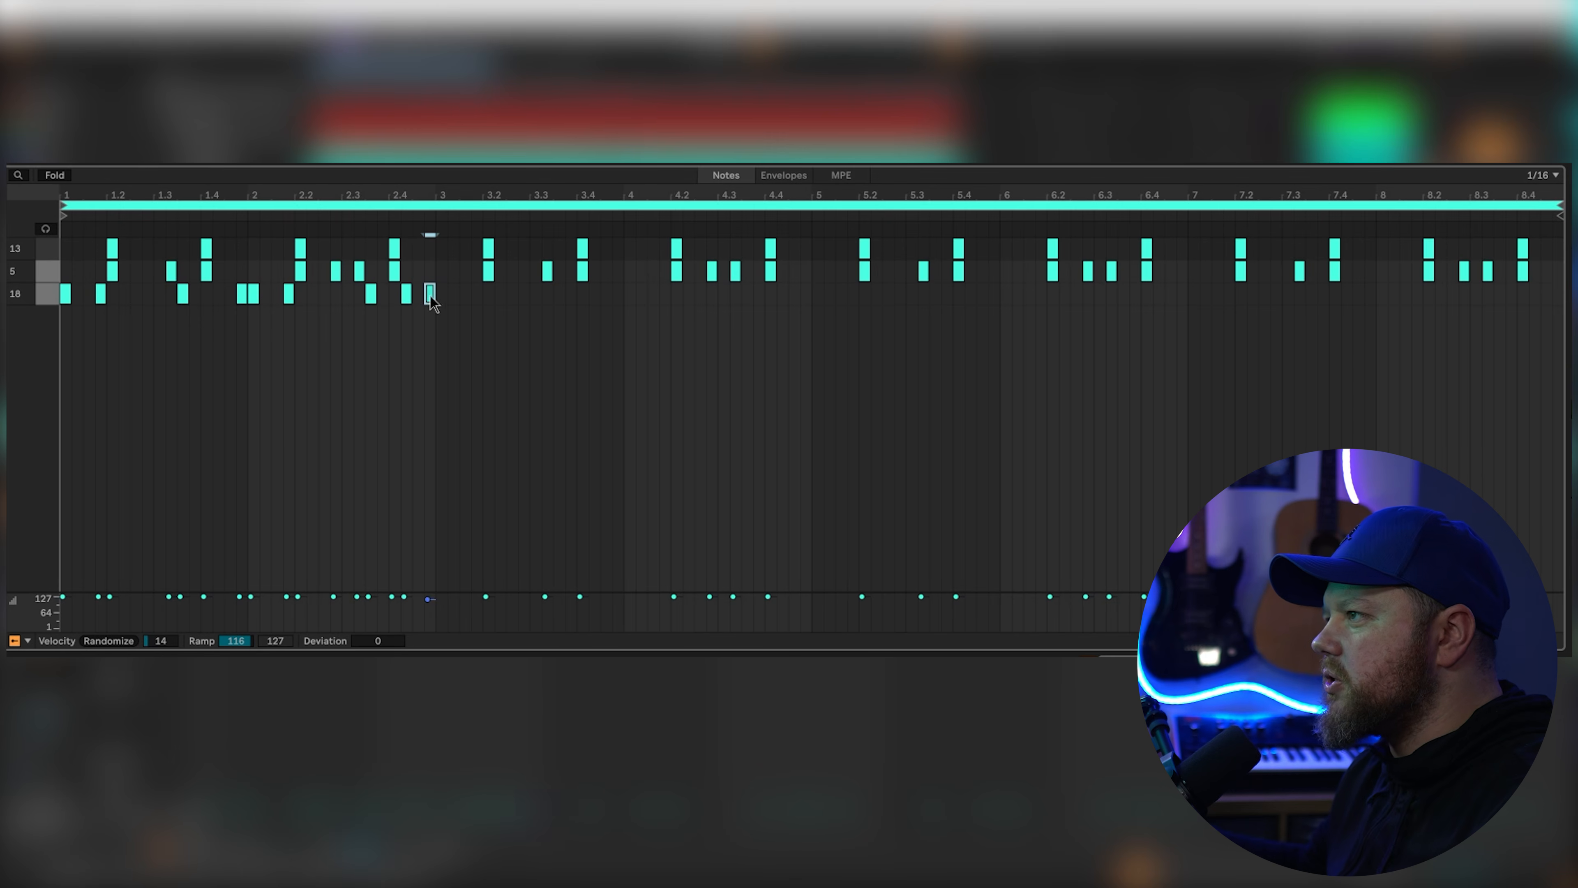
Step: Repeat the two-bar kick pattern over bars 3 and 4 and add a kick at 3.2.3
key(space)
drag(438, 312, 59, 286)
key(super+d)
click(647, 358)
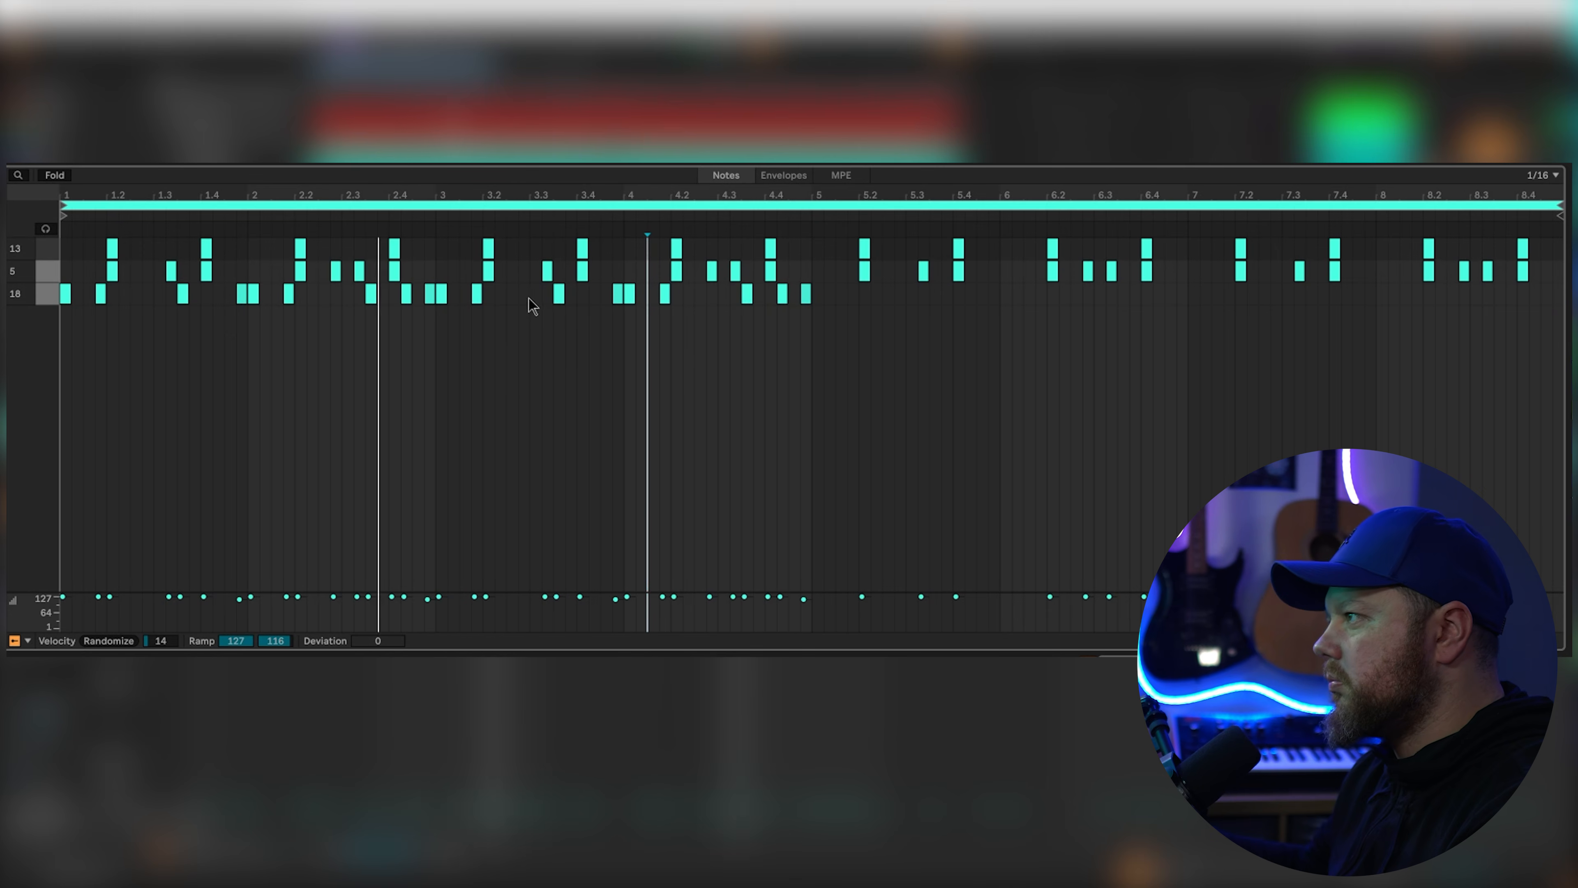
double_click(511, 294)
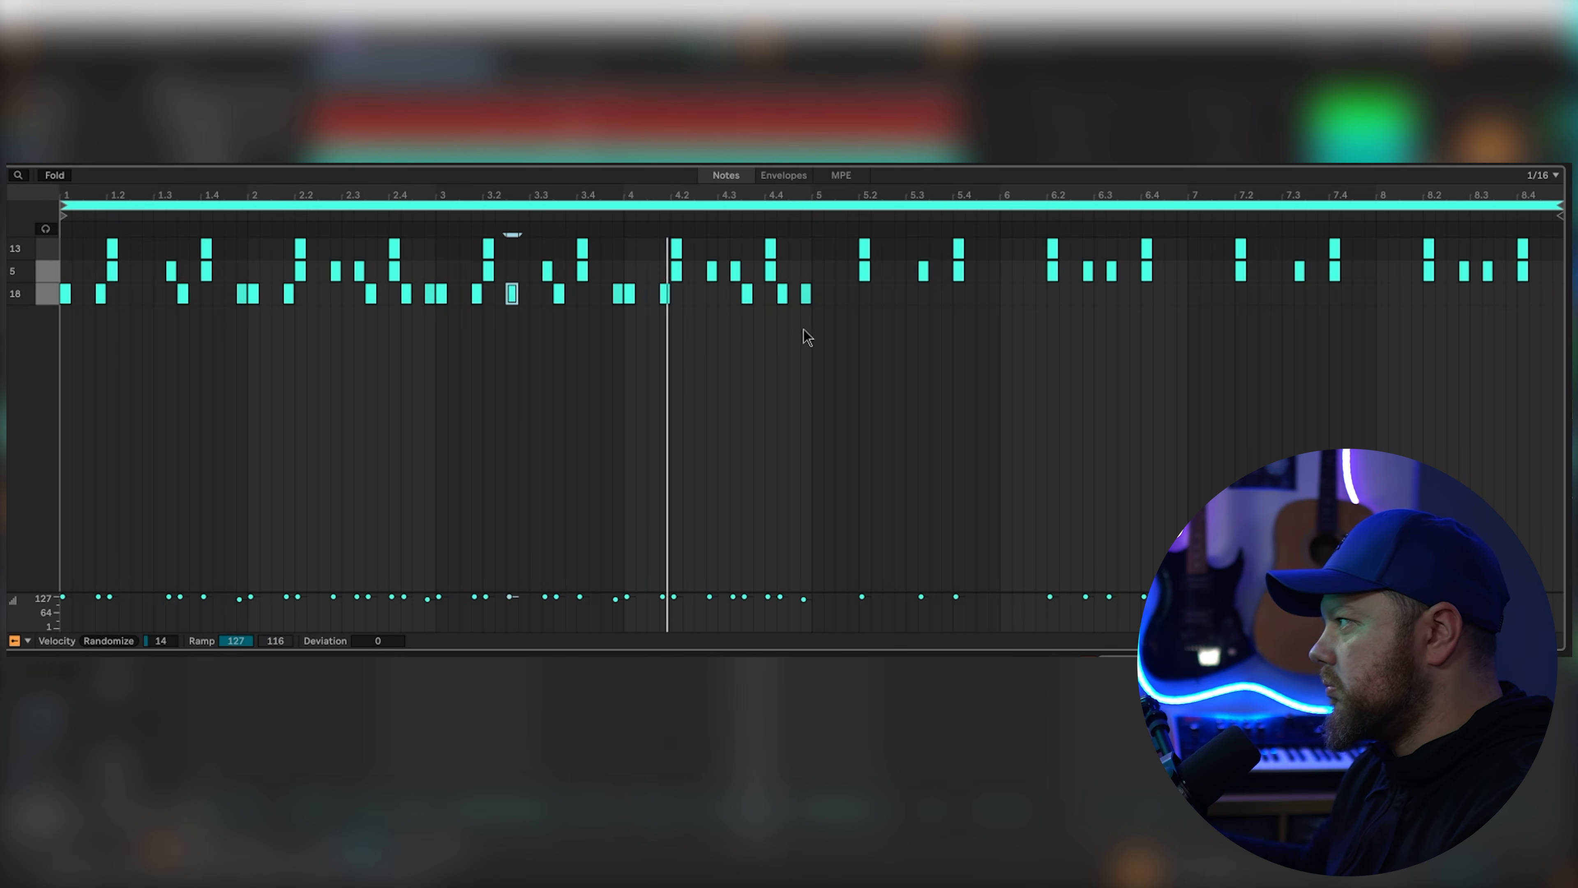
Step: Repeat the four-bar kick pattern through the end of bar 8 and add a kick at 8.2.3
click(802, 307)
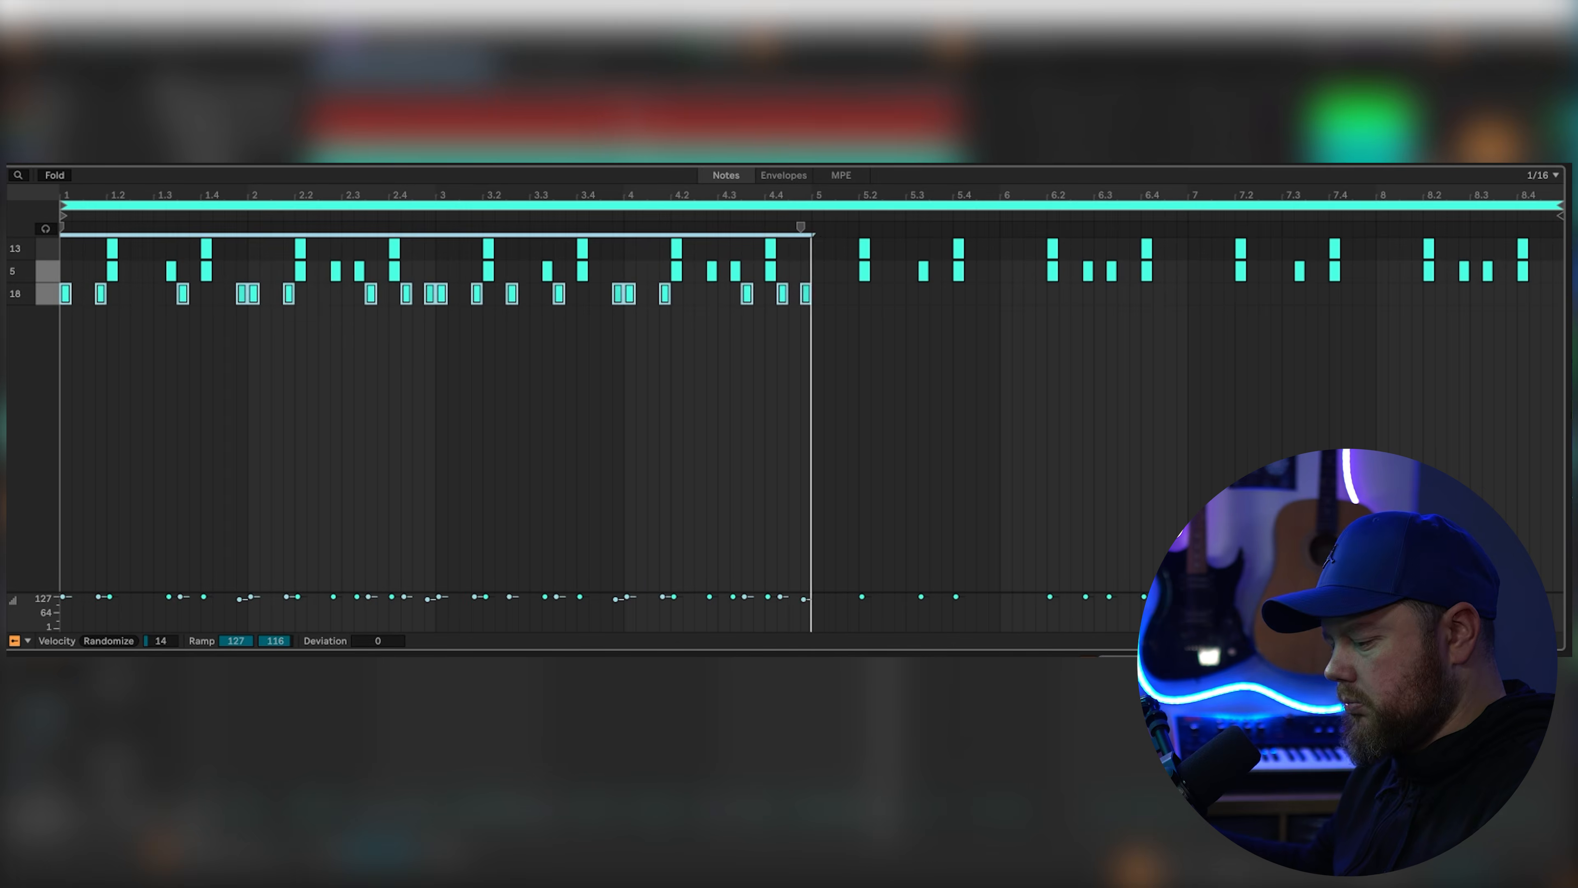
key(ctrl+d)
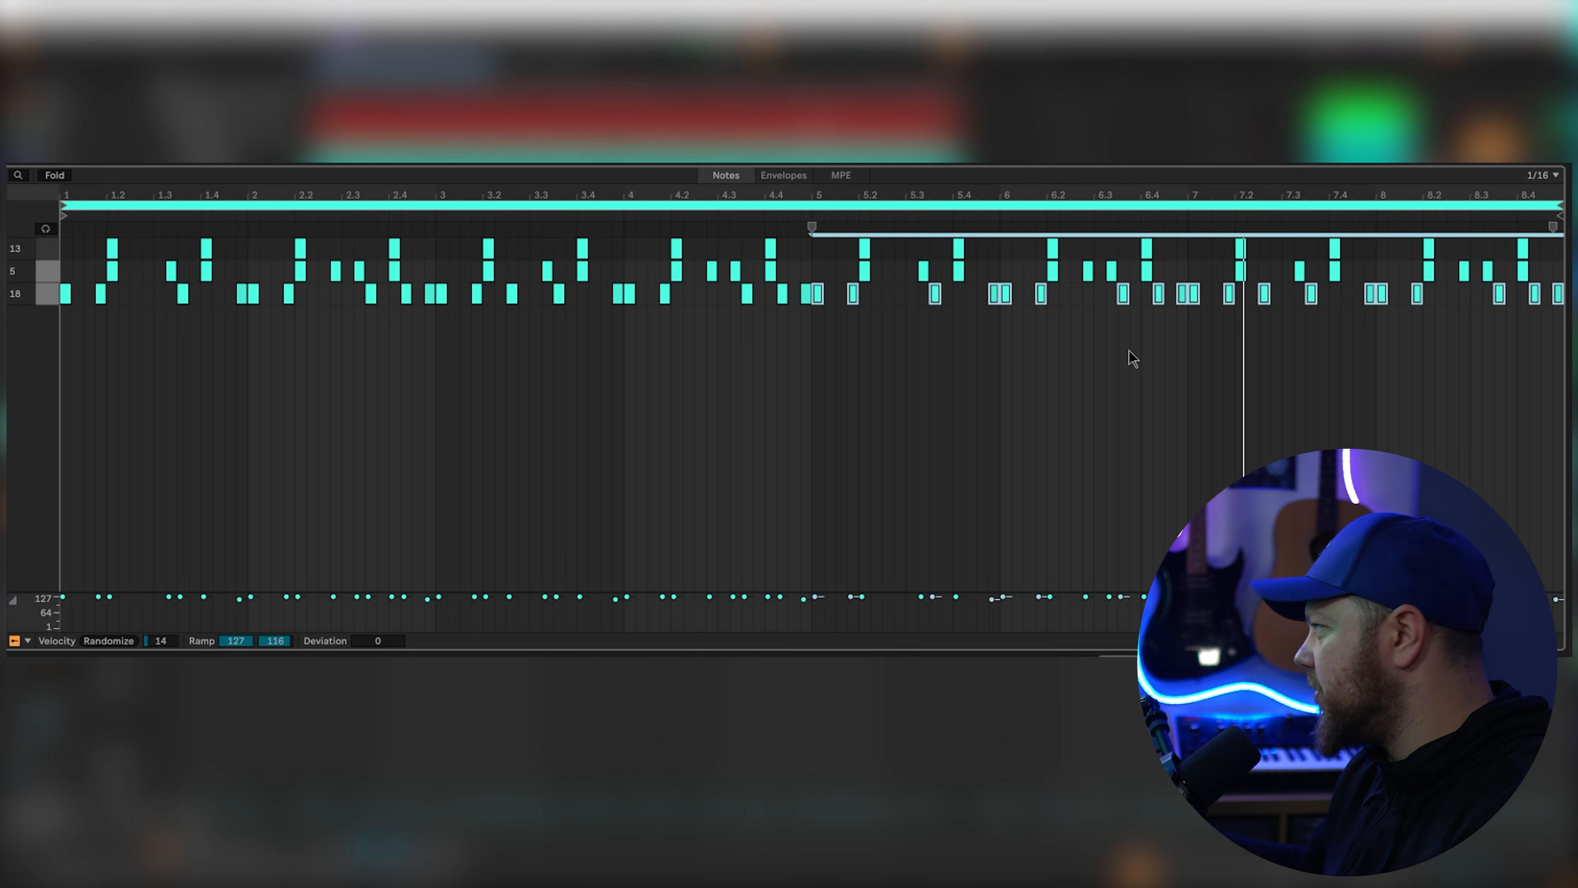
click(1445, 309)
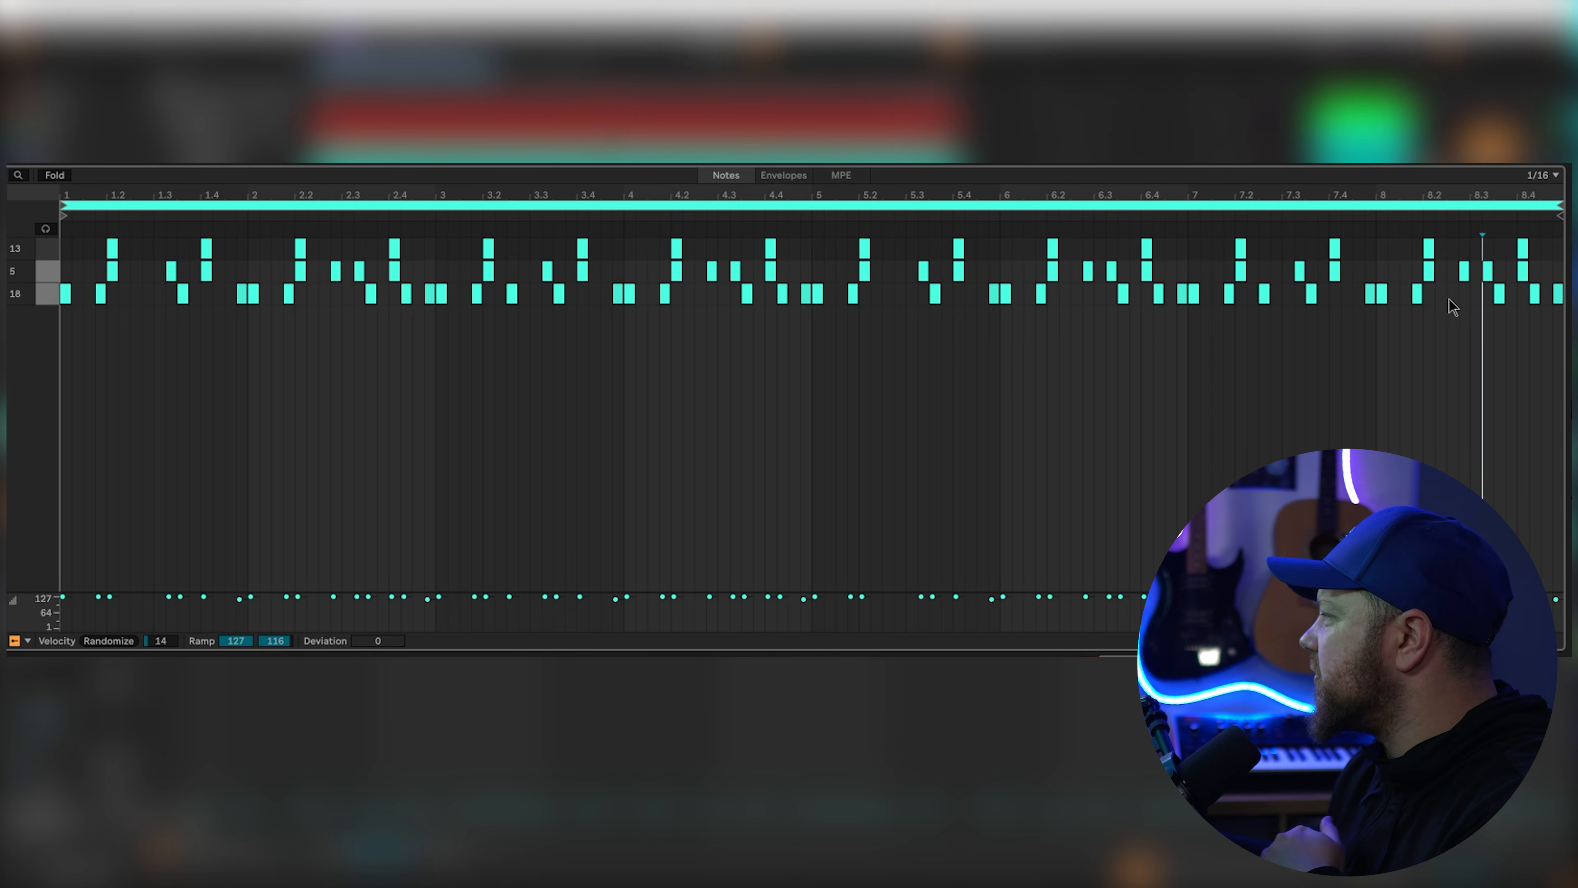
double_click(1453, 297)
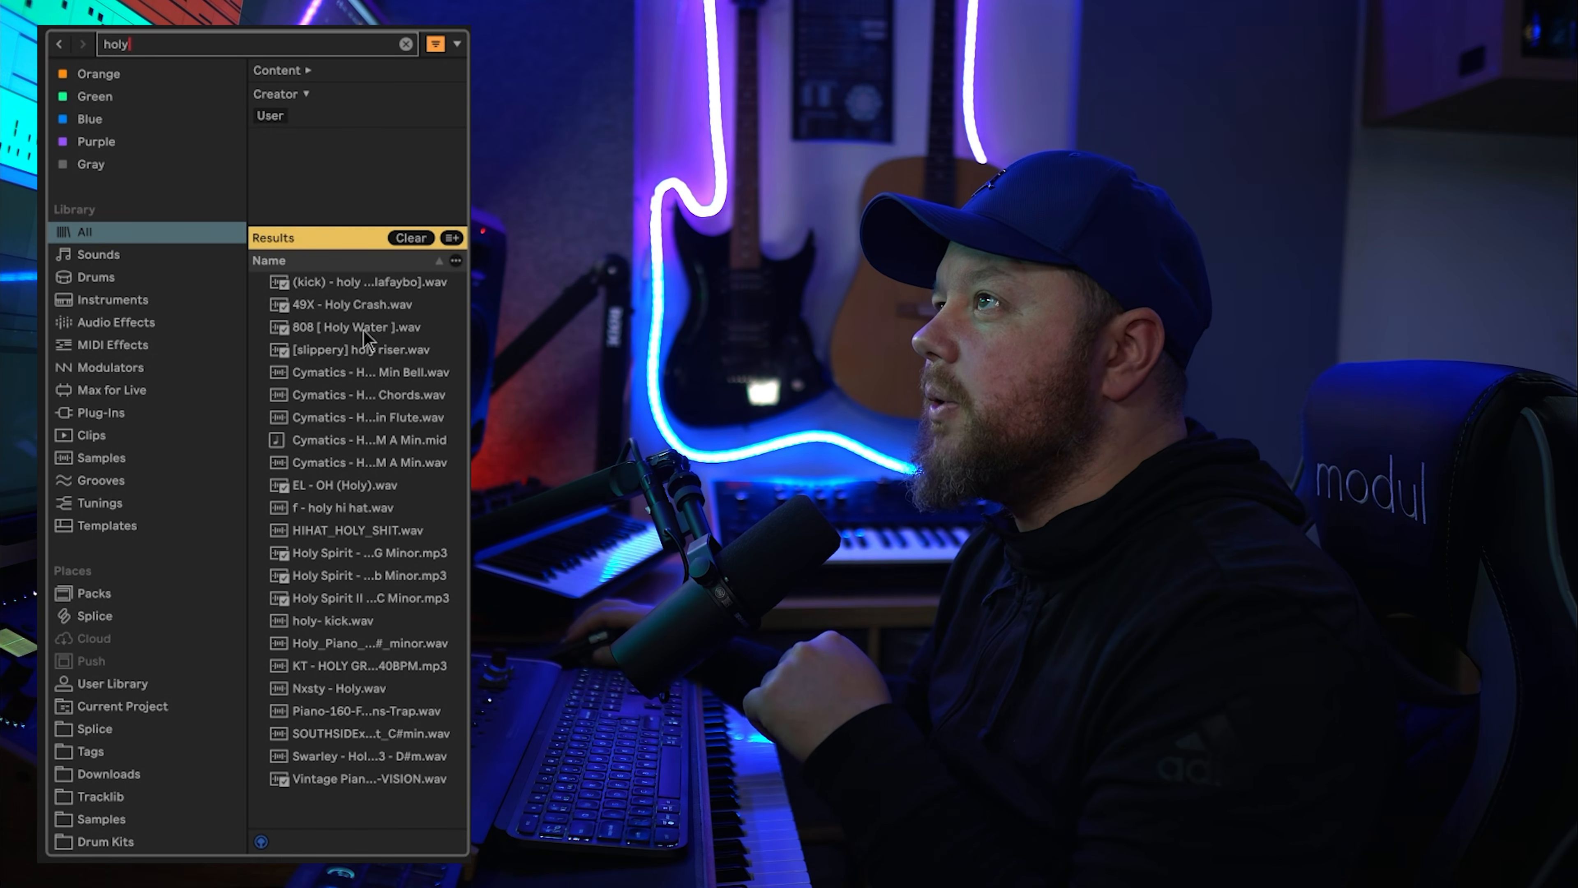
Step: Pick the sample 808 [ Holy Water ].wav and open its eight-bar clip together with the Drum Rack clip for editing
click(362, 329)
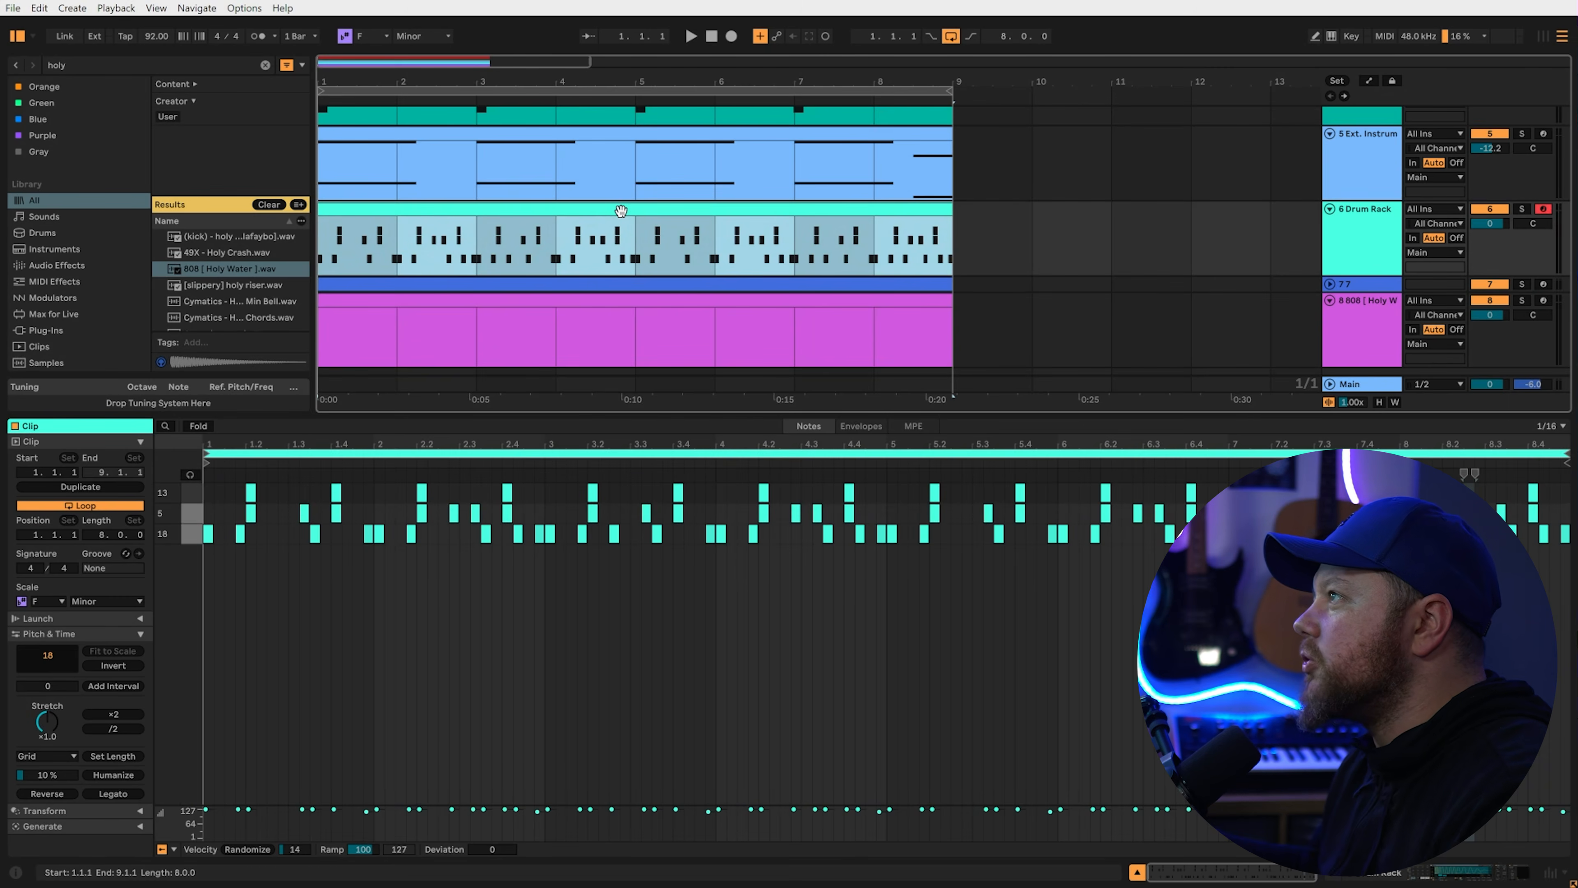
shift+click(593, 304)
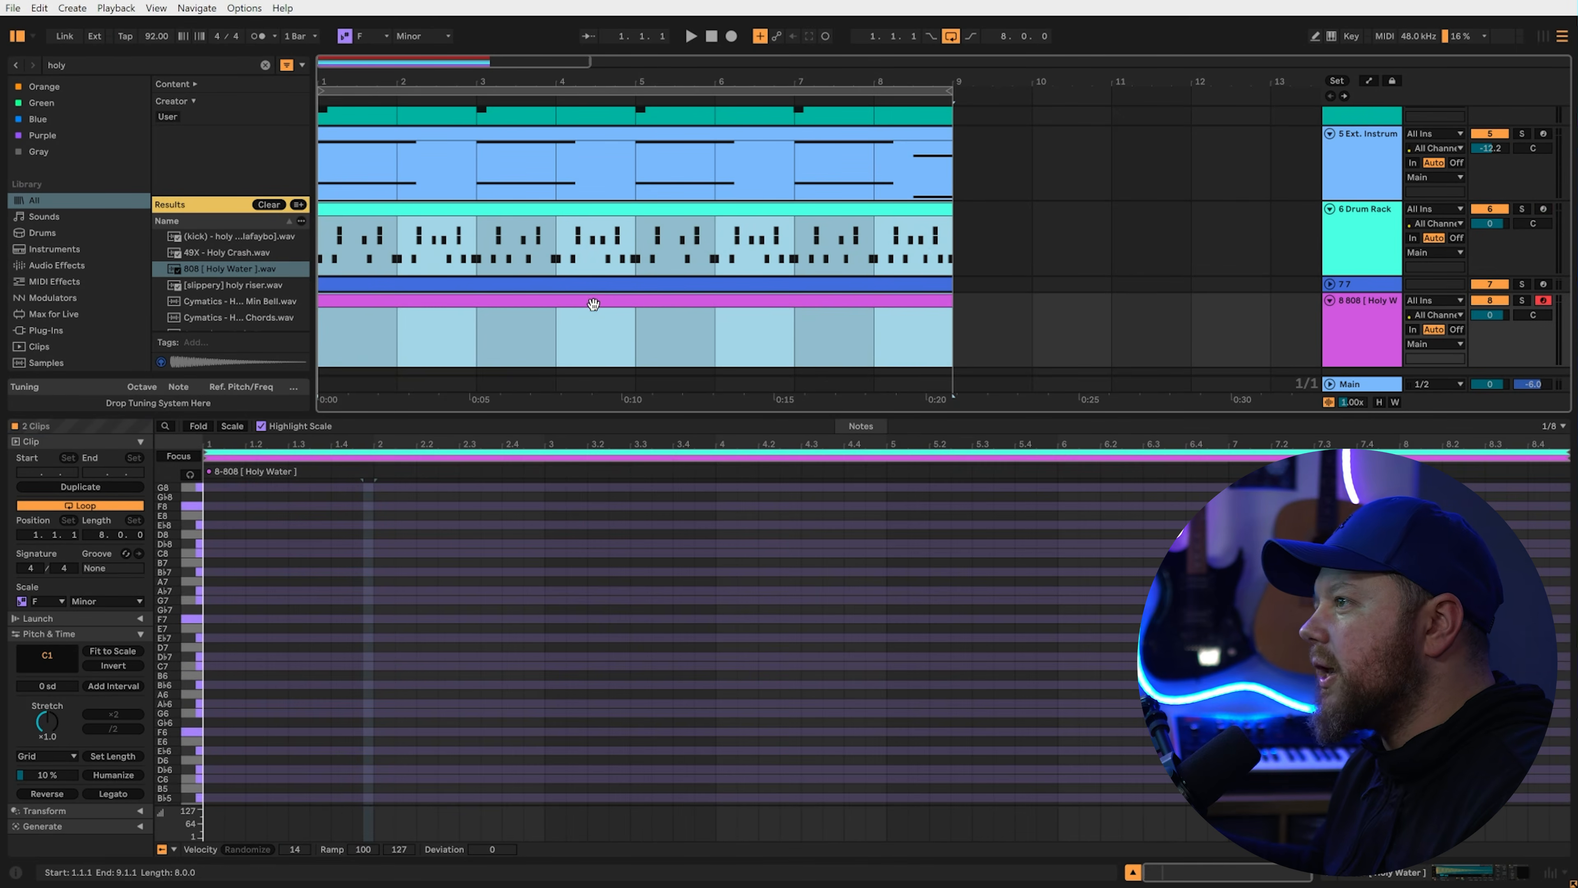
click(422, 674)
key(x)
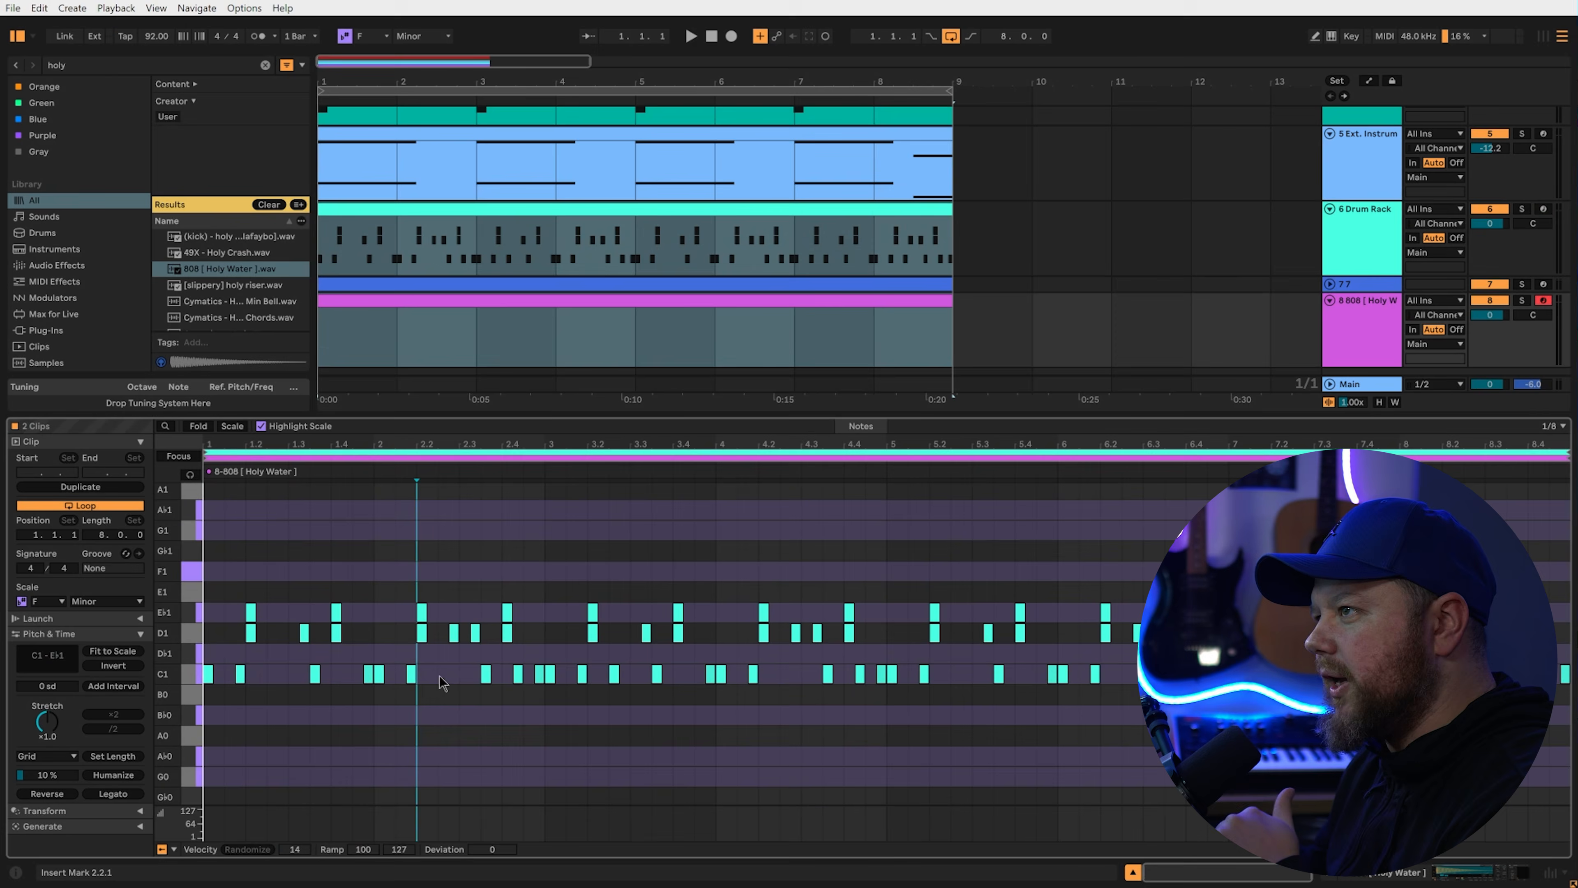
scroll(423, 690, up, 3)
double_click(322, 557)
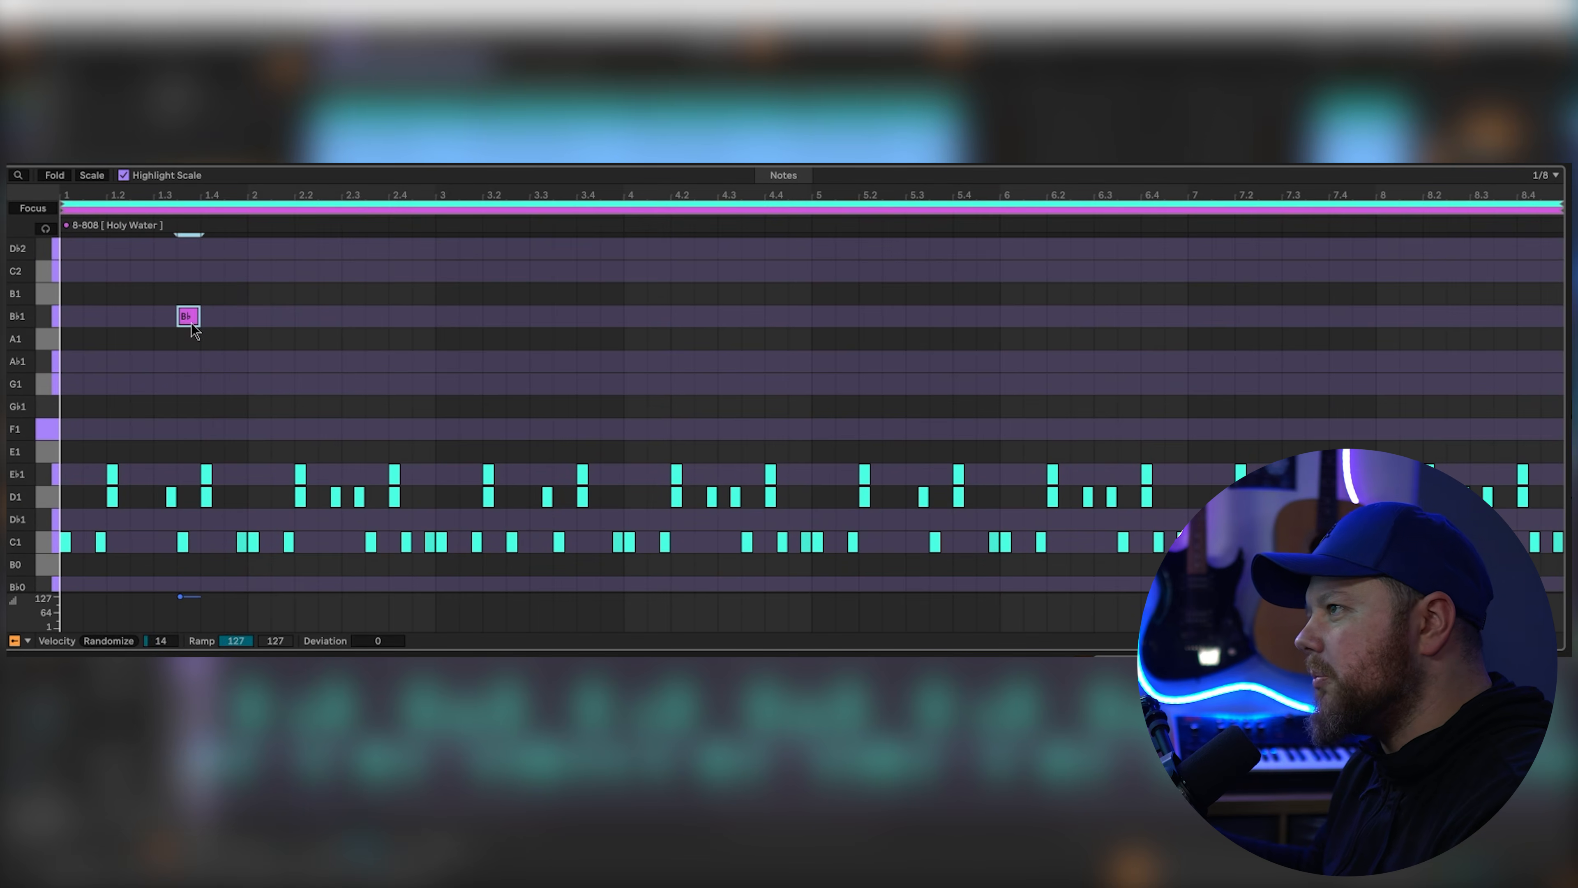
double_click(191, 324)
click(230, 204)
double_click(238, 323)
double_click(241, 321)
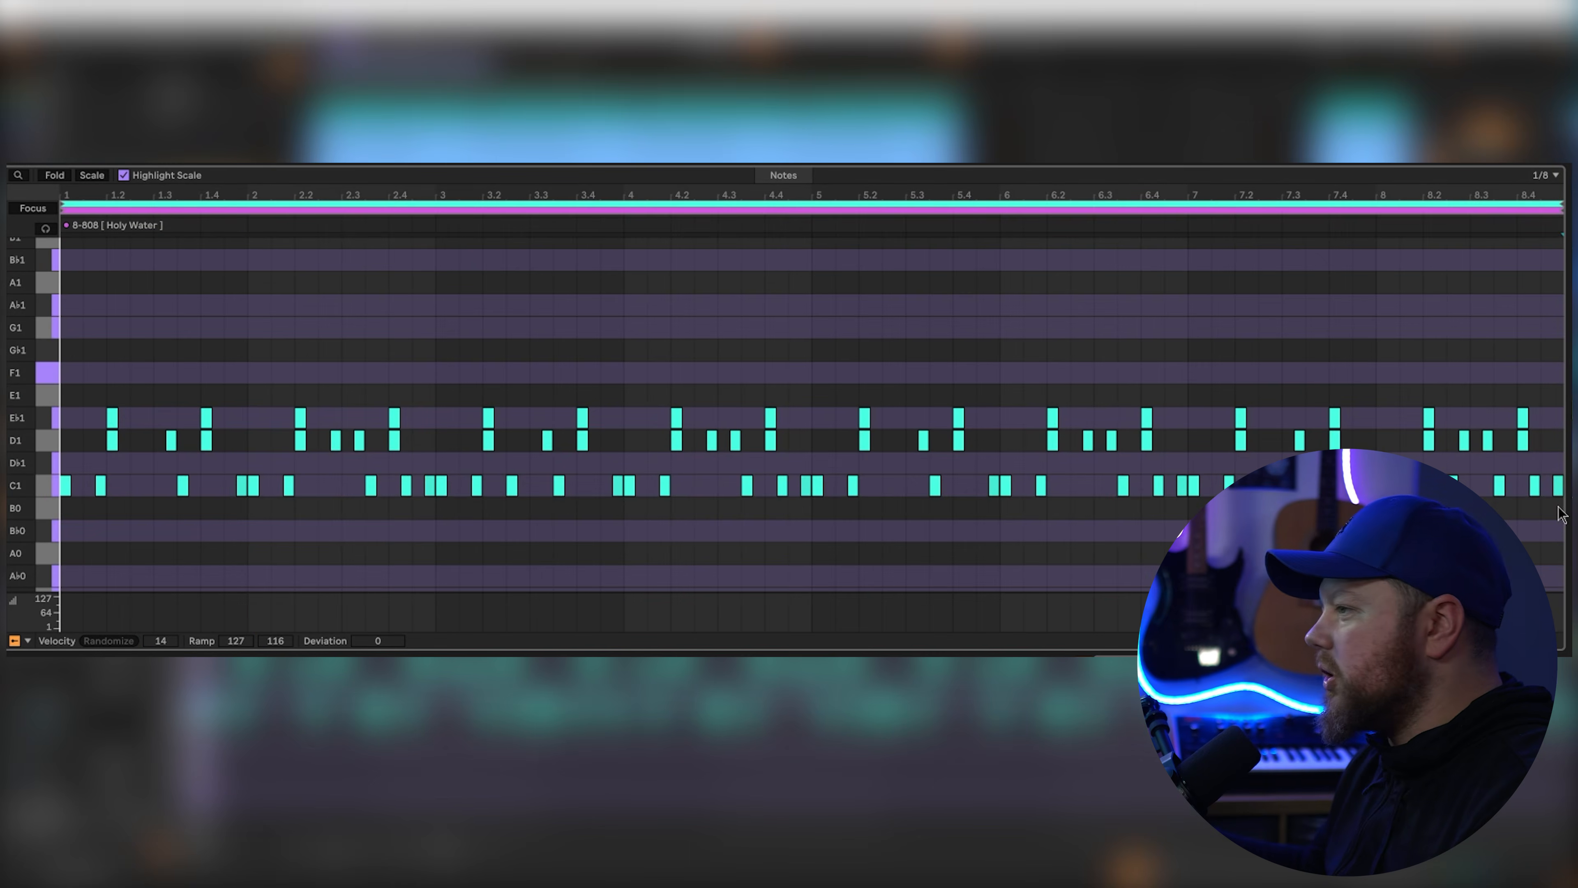
Step: Copy all C1 kick notes from the Drum Rack clip into the 808 clip, transpose them to F3 and play the result
drag(1561, 511, 53, 487)
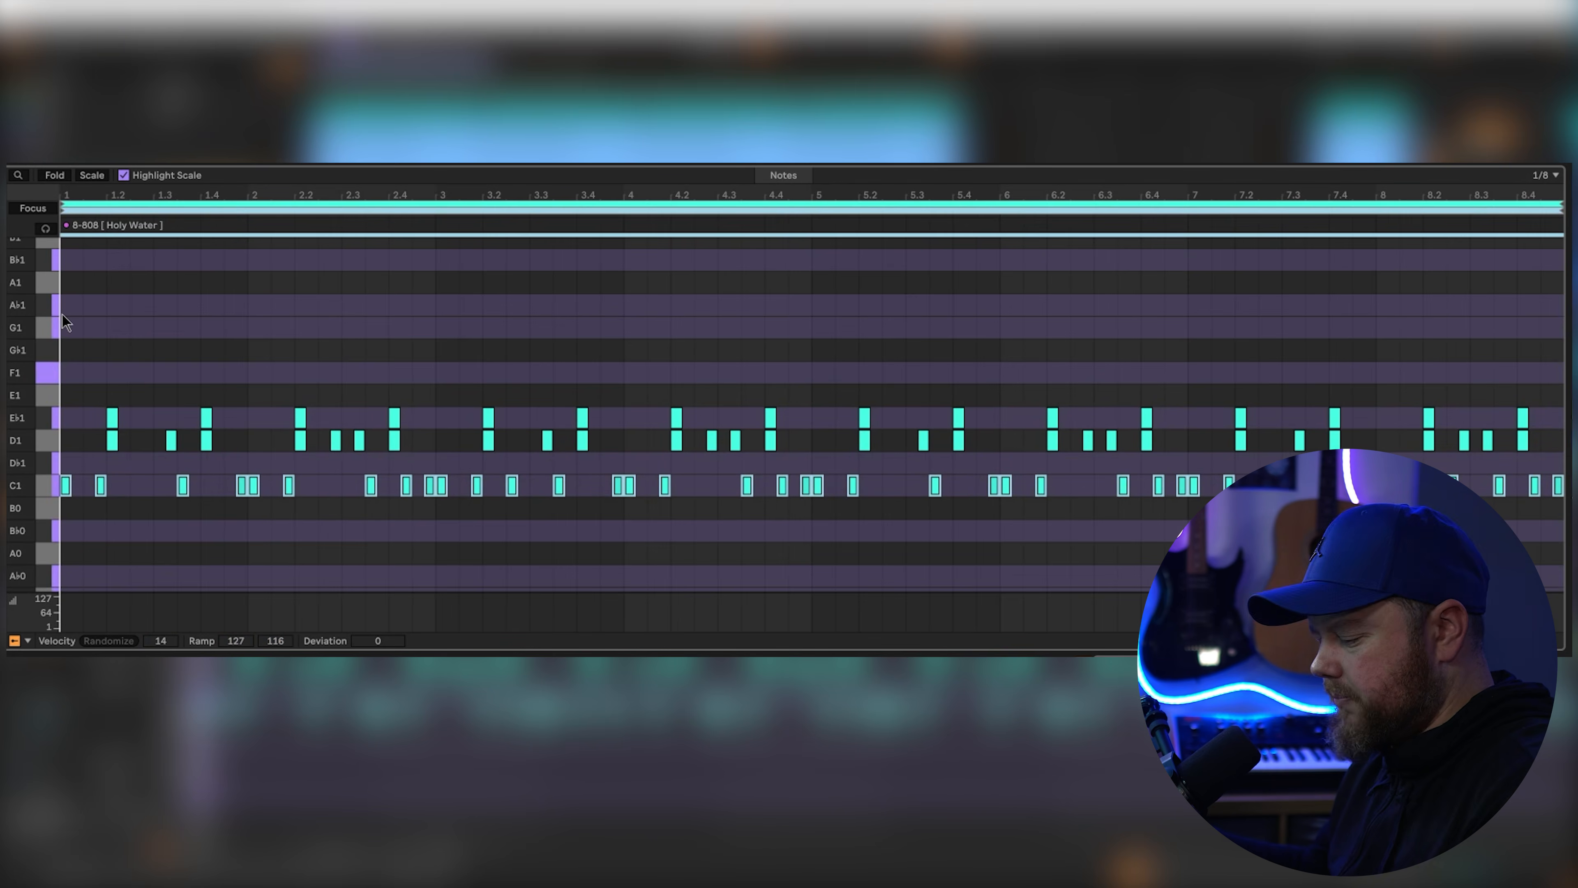
key(super+v)
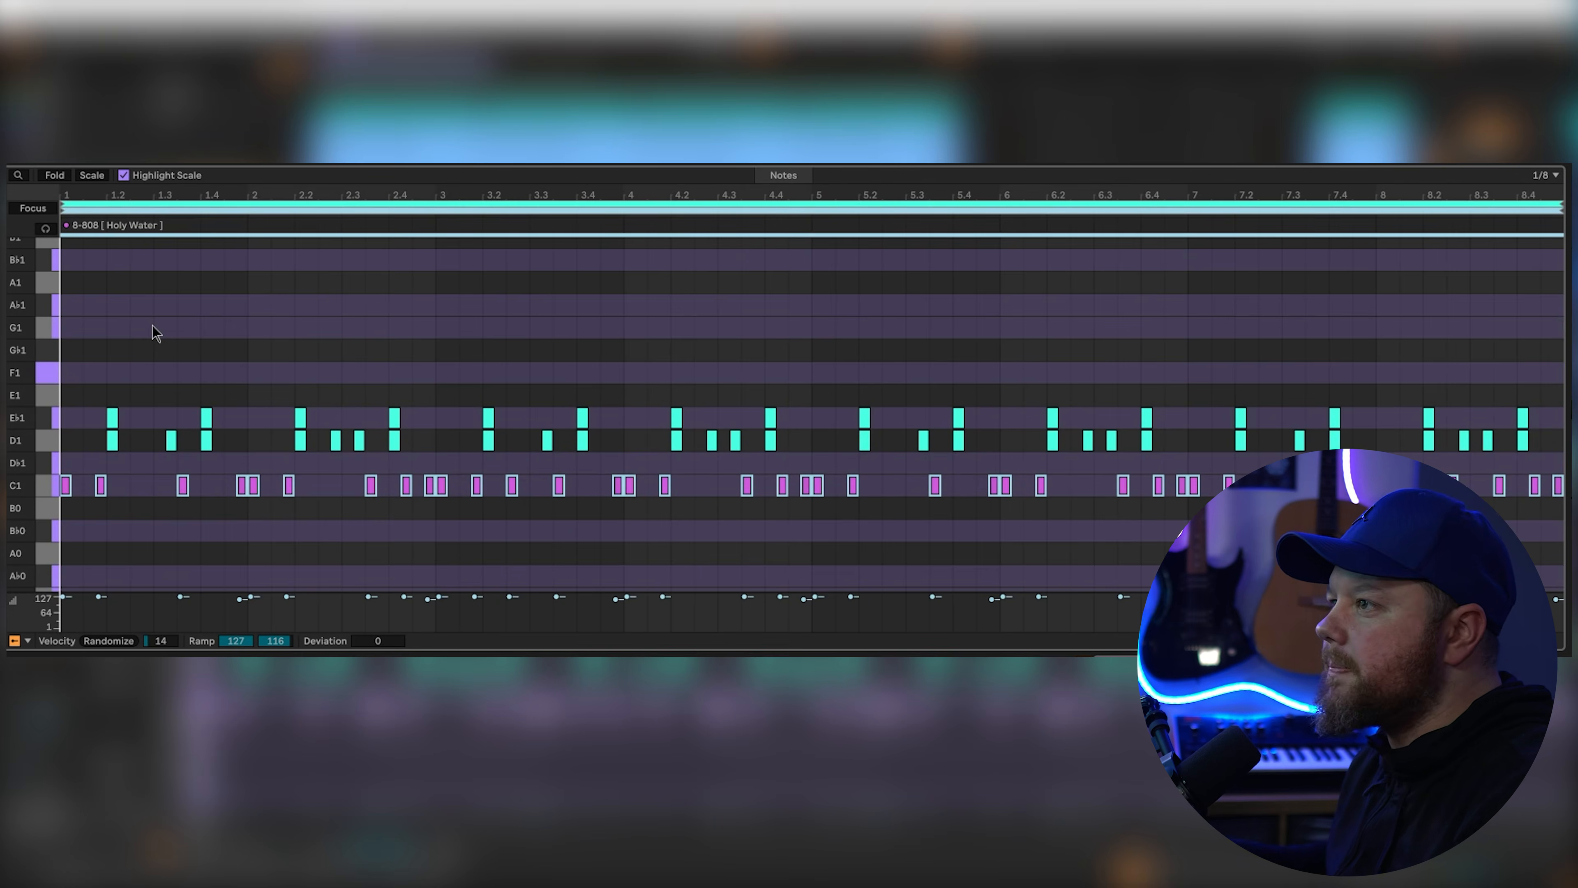
drag(442, 485, 448, 293)
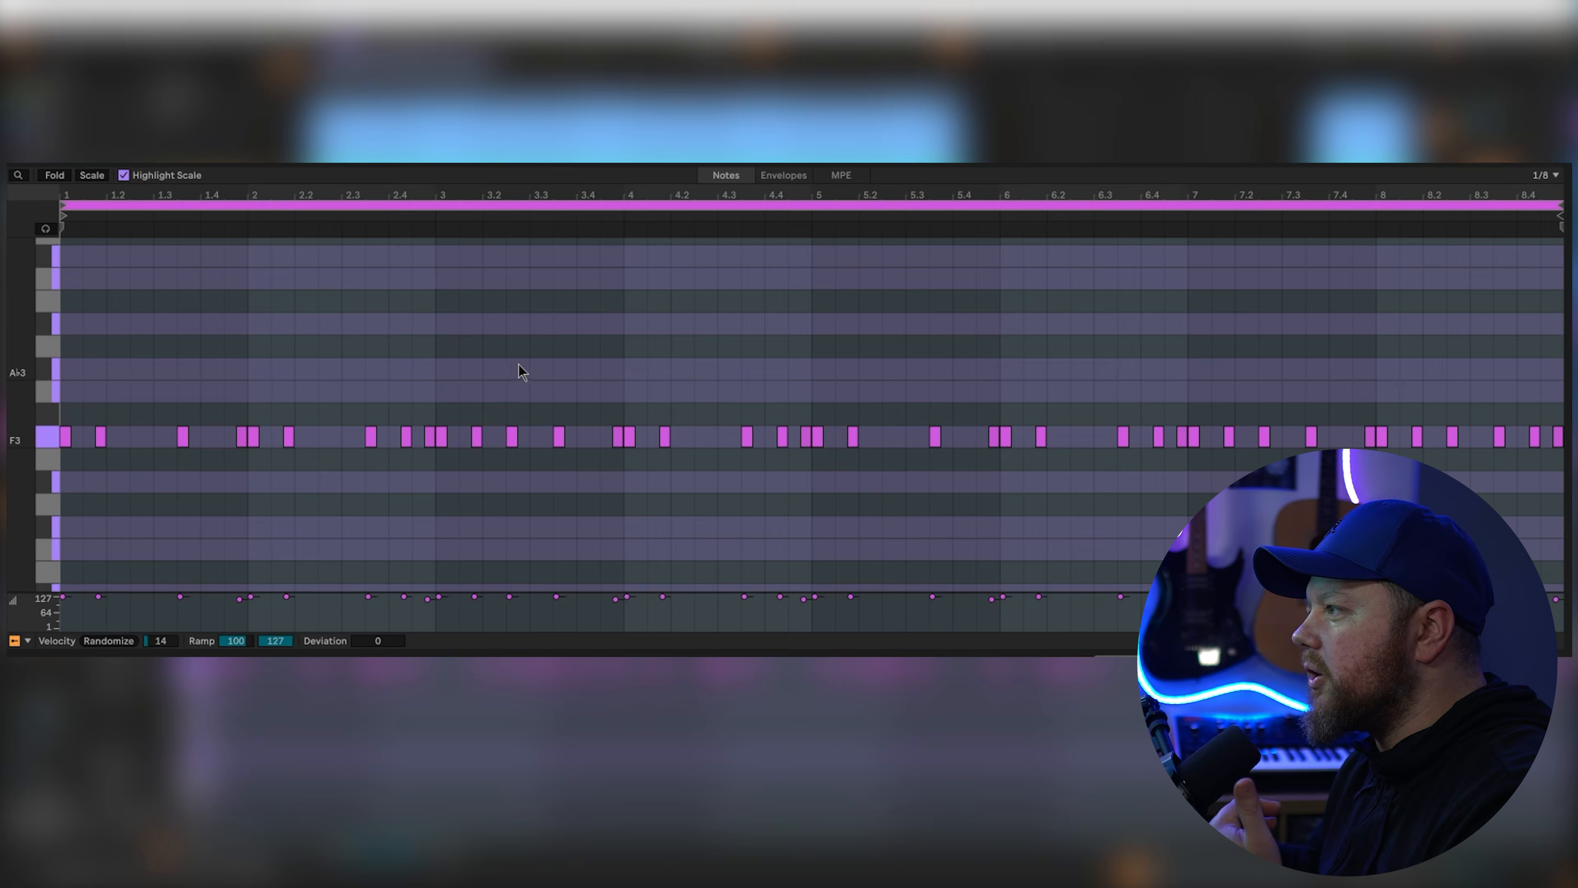
key(super+a)
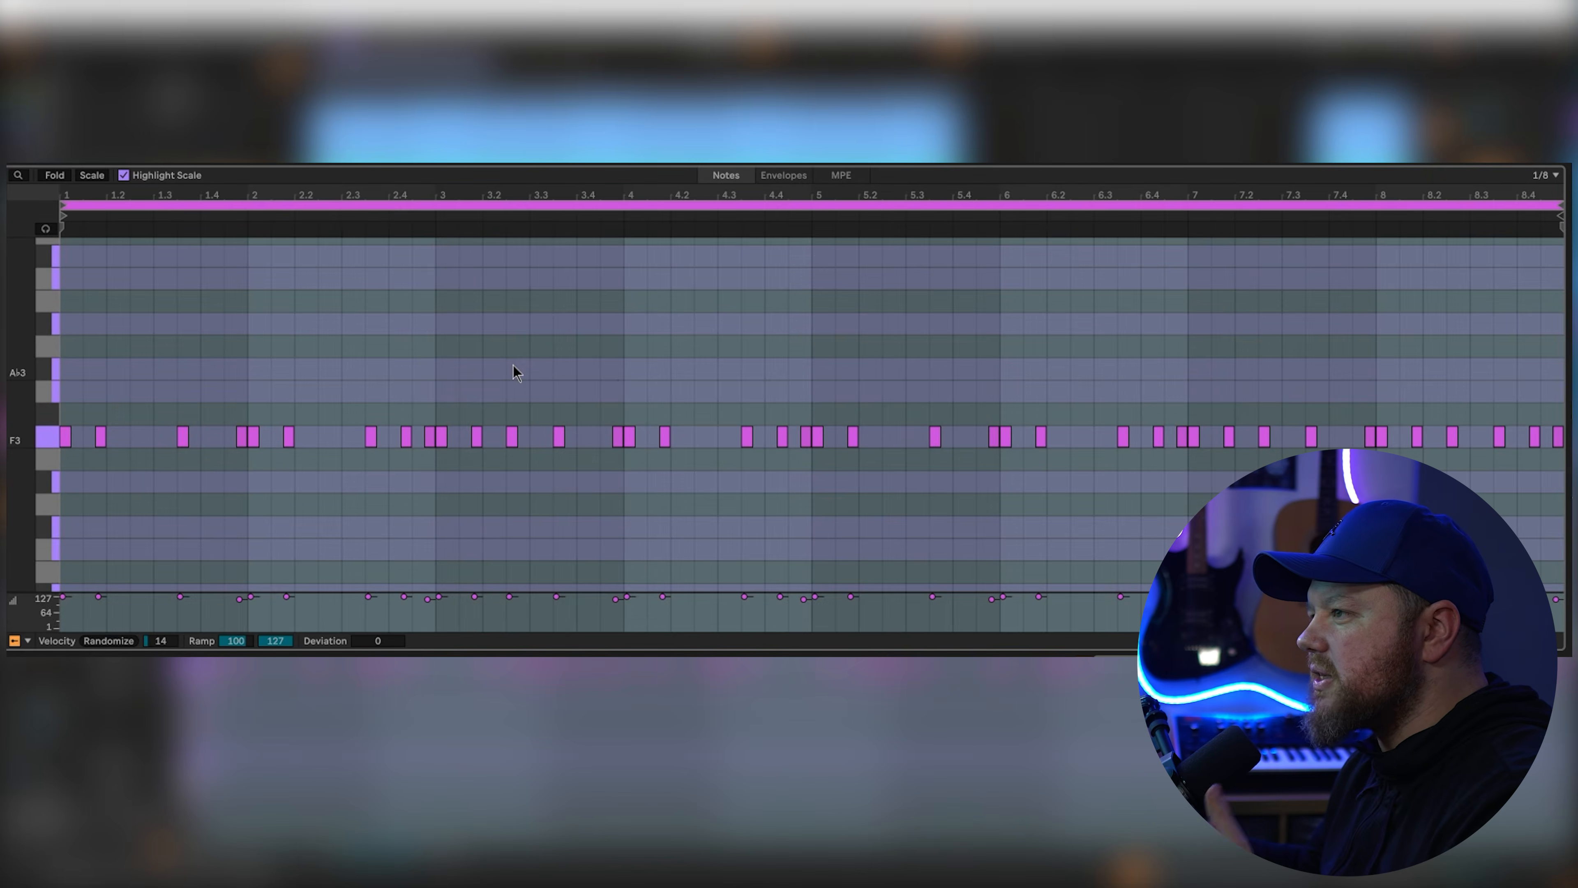
click(514, 366)
key(space)
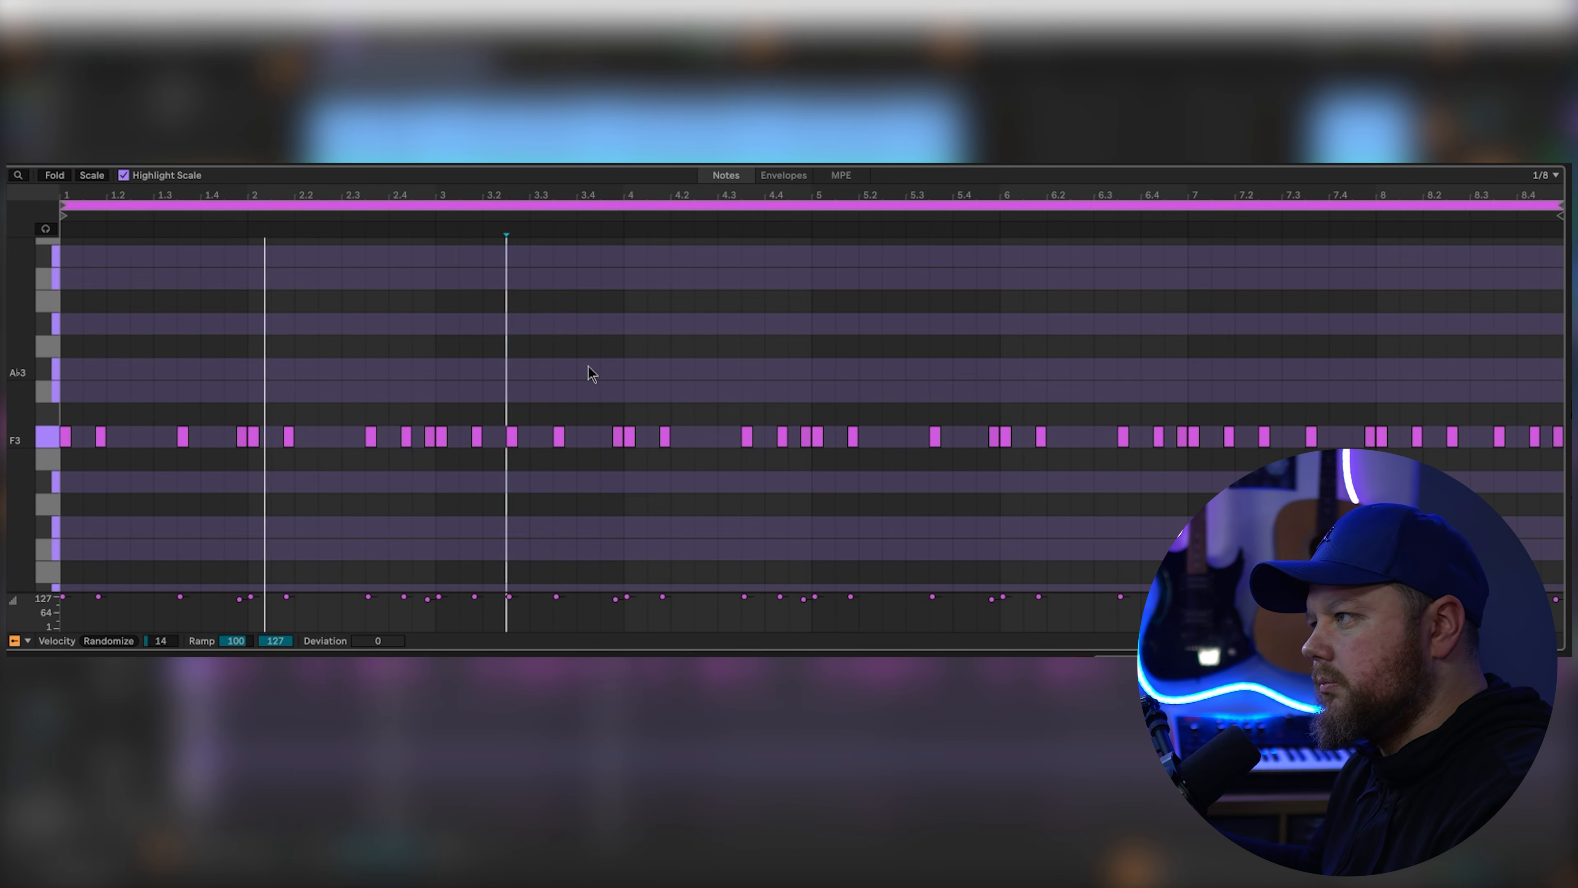
Step: Transpose the 808 note at 2.4.2 from the F3 row up to C4
scroll(428, 407, up, 2)
click(412, 408)
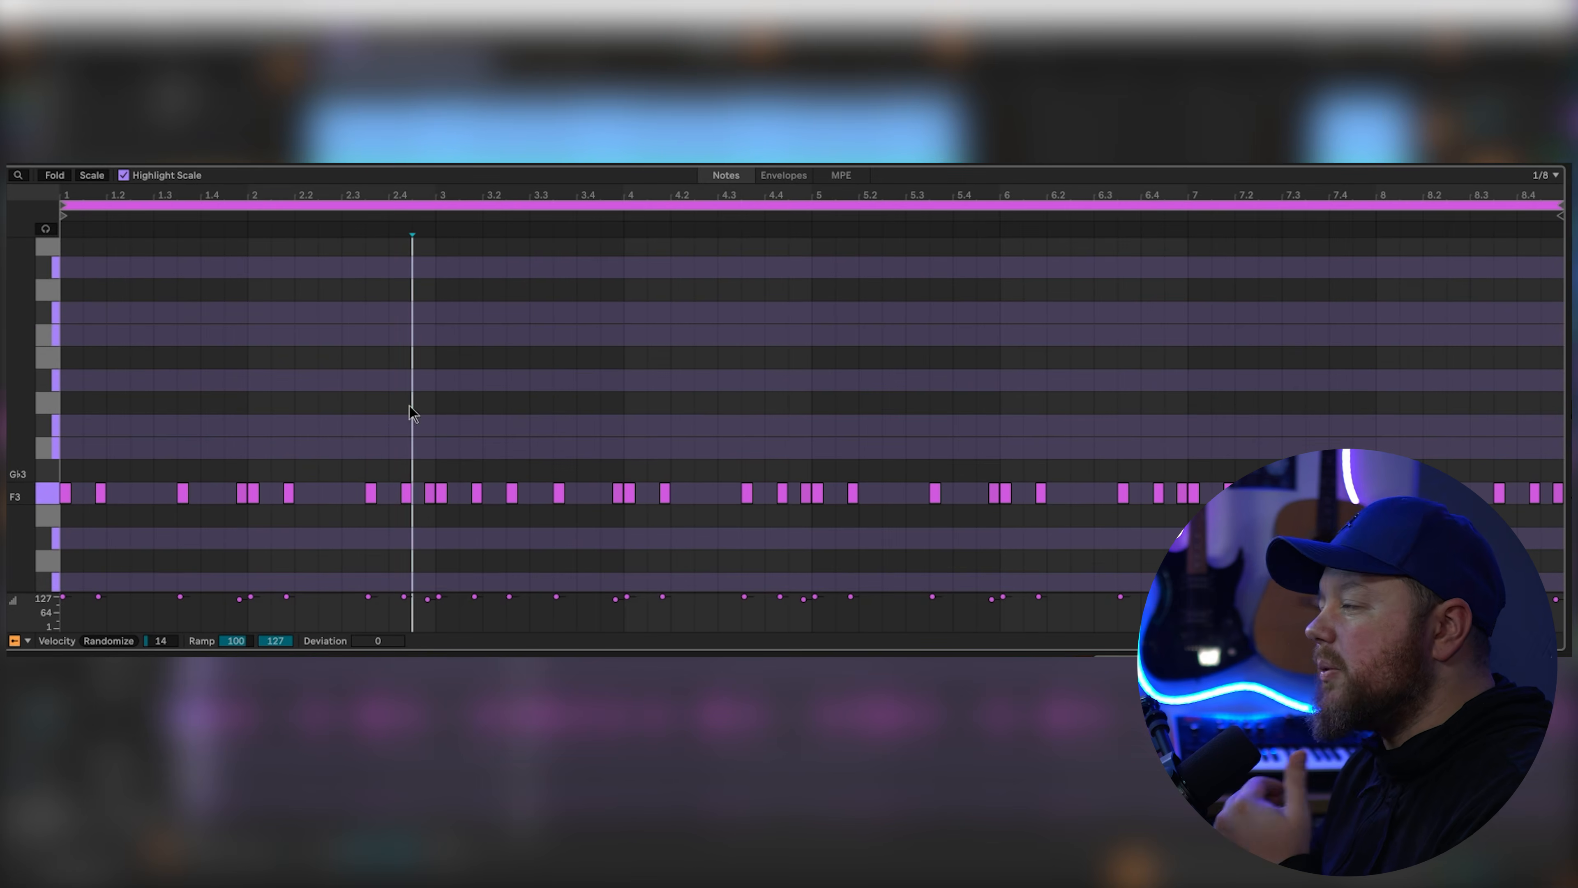
key(space)
click(406, 499)
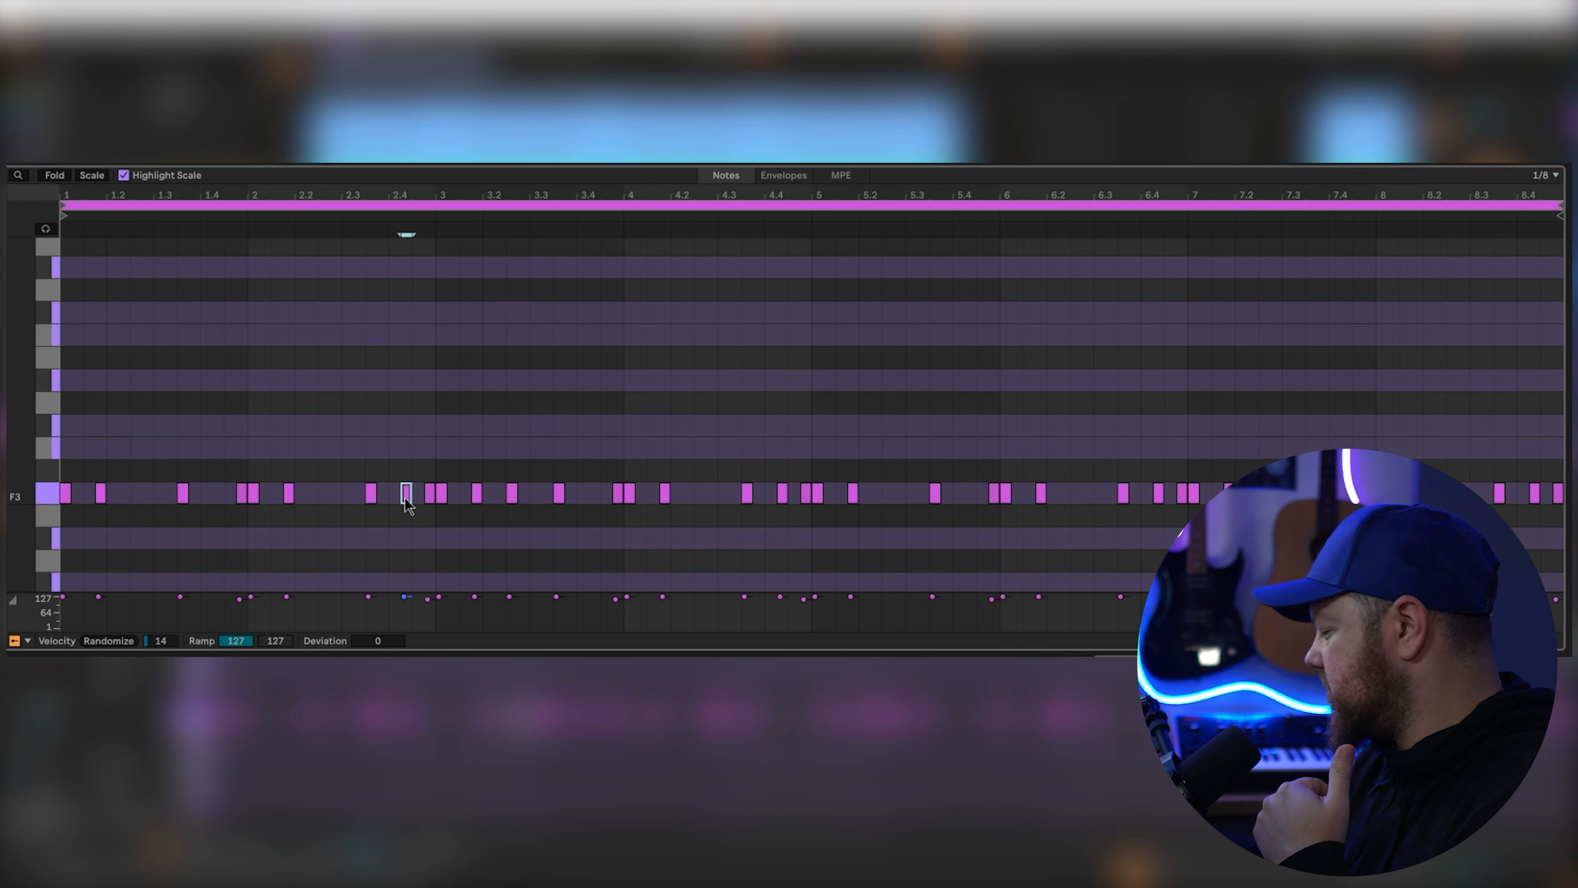
key(Up)
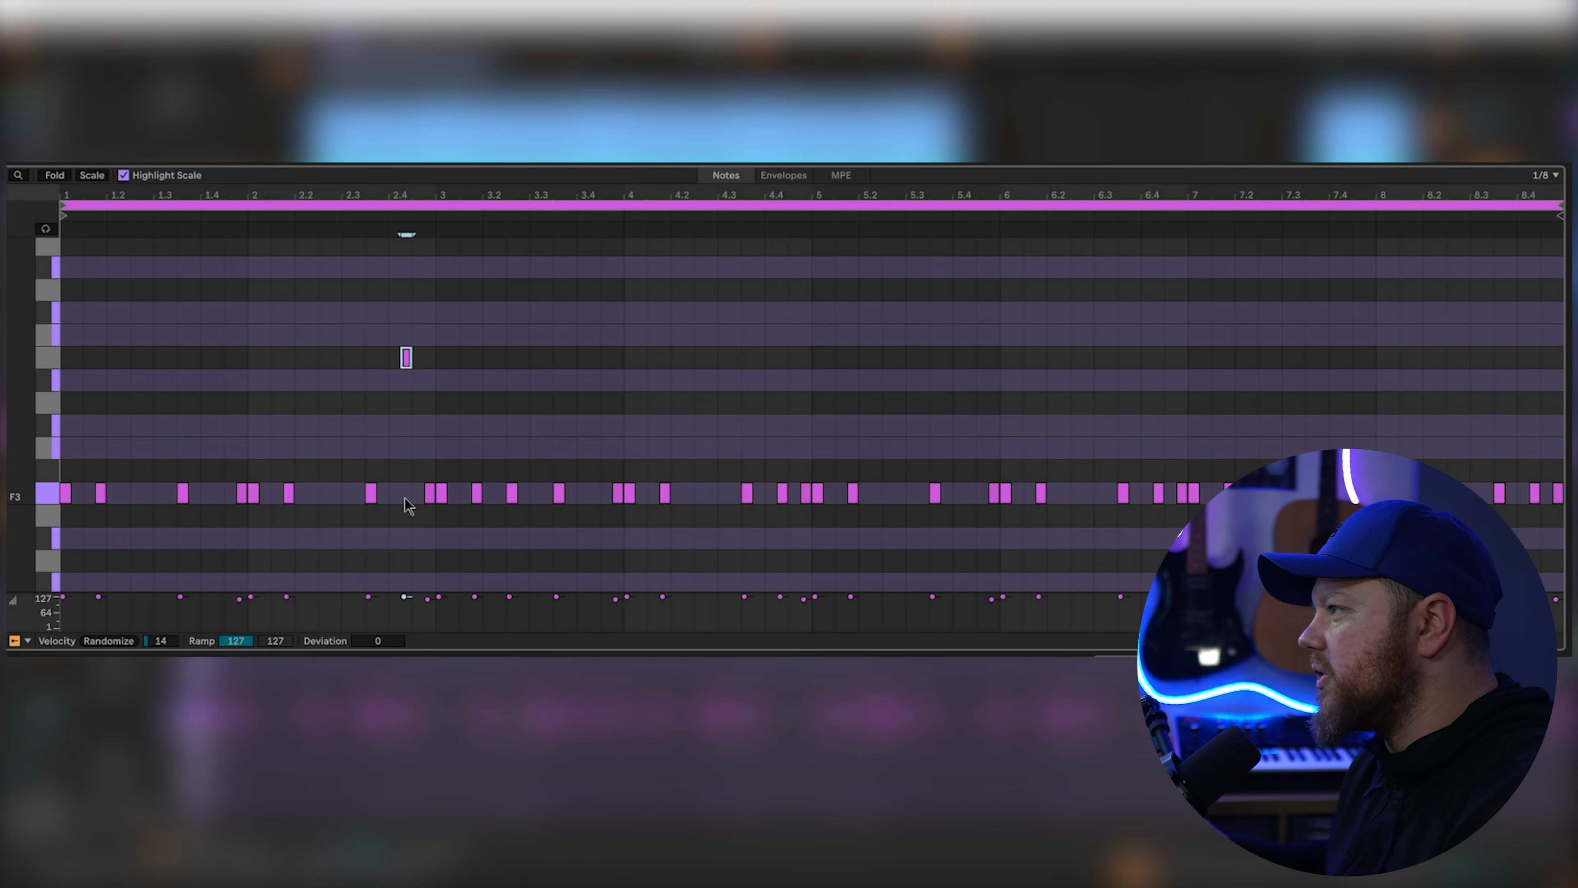
Step: Set a fixed 1/16 grid and transpose the 808 note at 2.4.4 up to Ab3
right_click(425, 435)
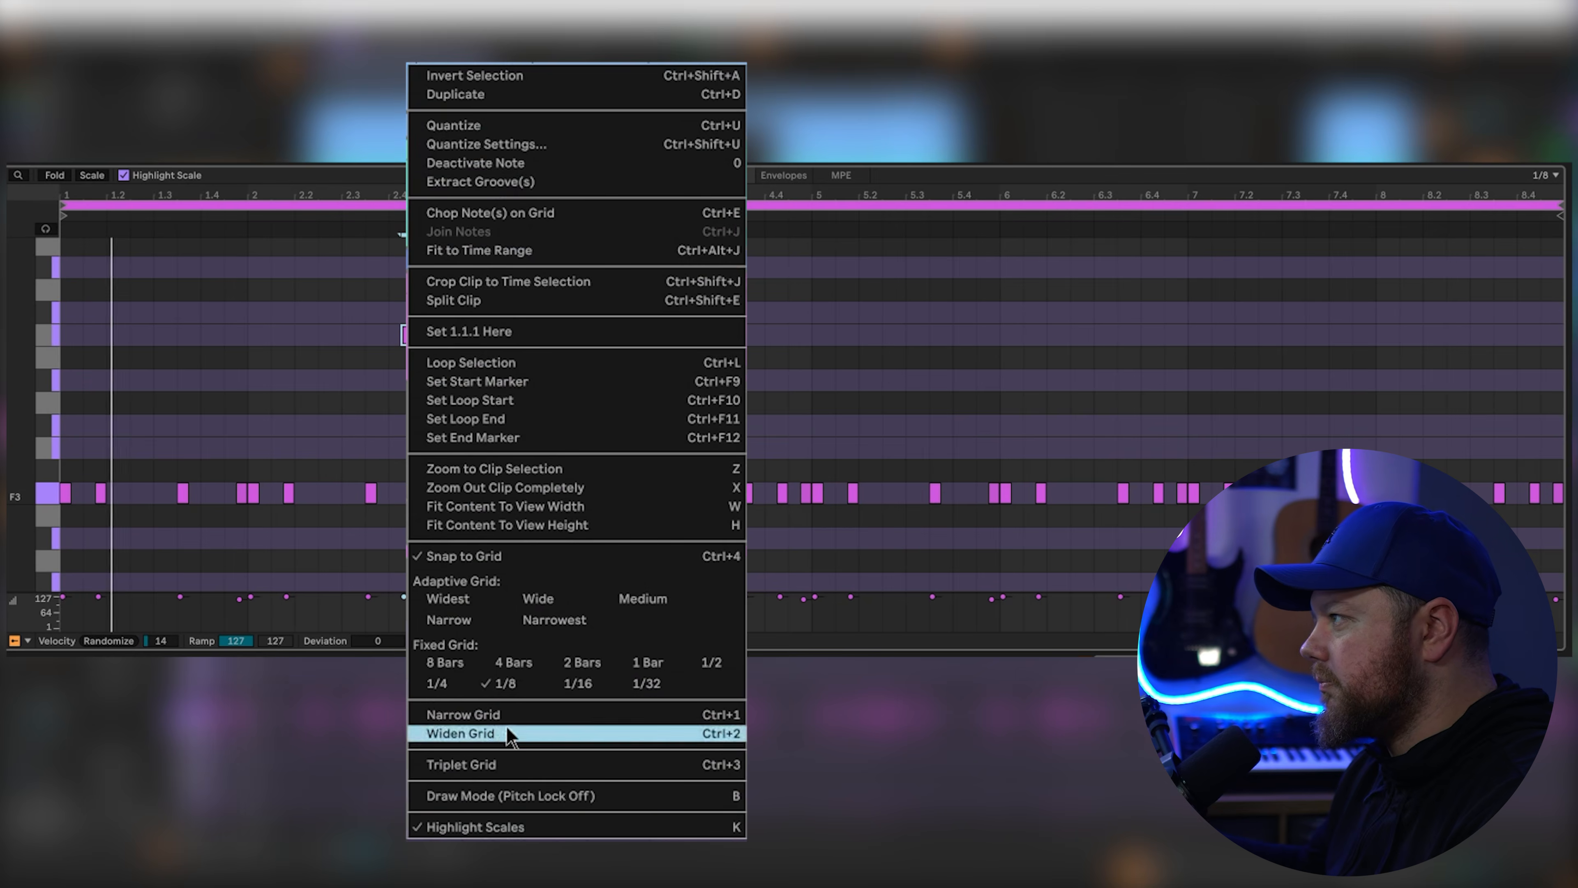
click(570, 684)
click(429, 493)
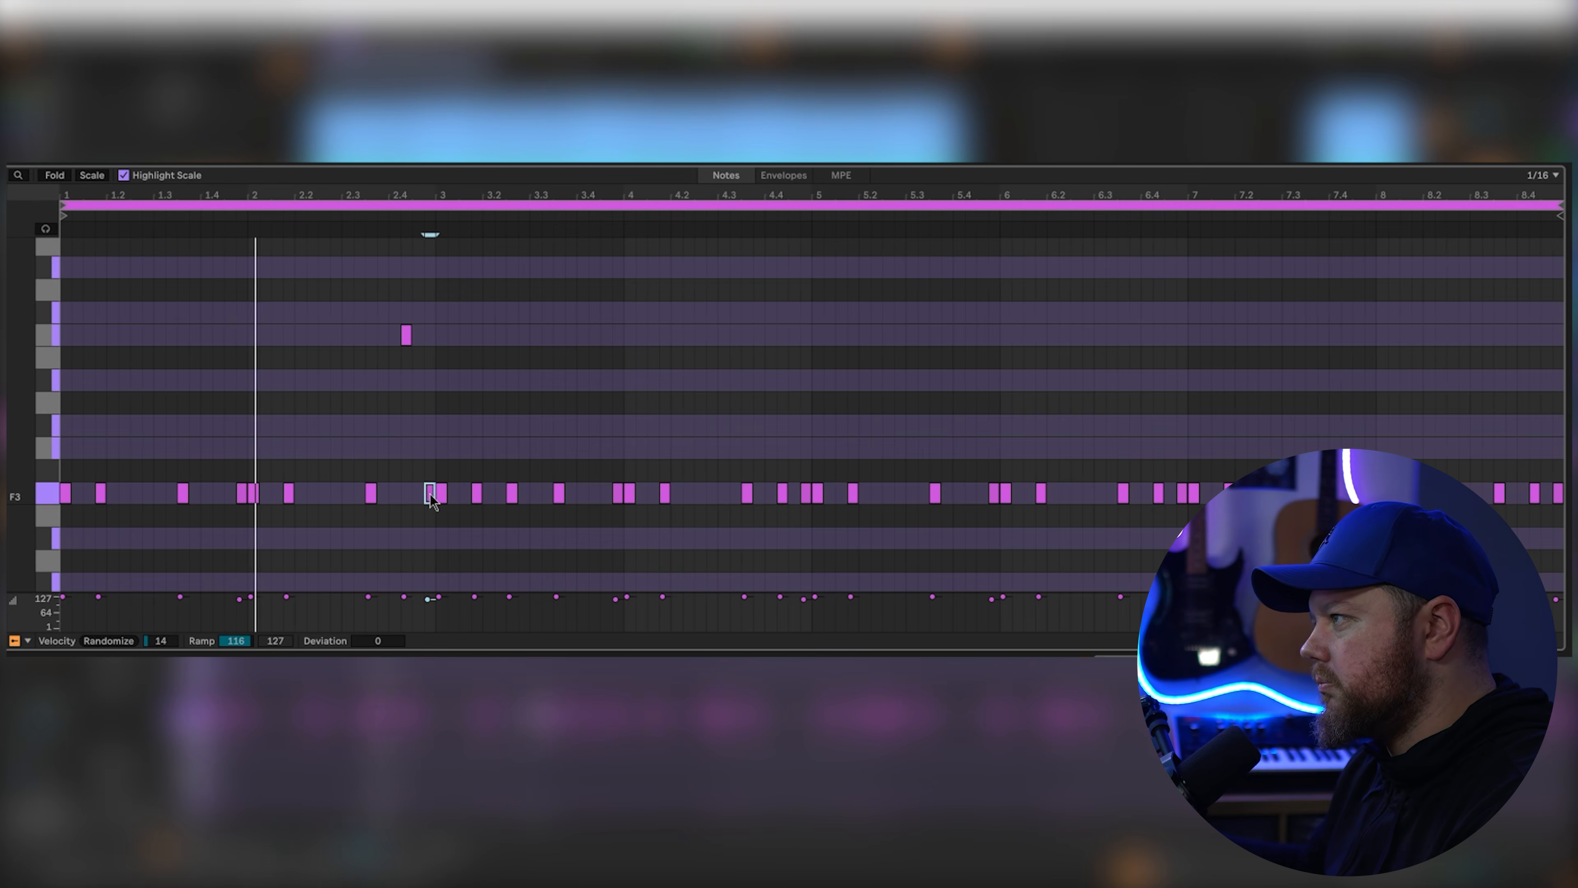
key(Up)
key(Up)
key(Up)
key(Down)
Step: Transpose the 808 notes at 1.4.4 and 3.4.4 up one octave to F4
click(241, 492)
key(shift+Up)
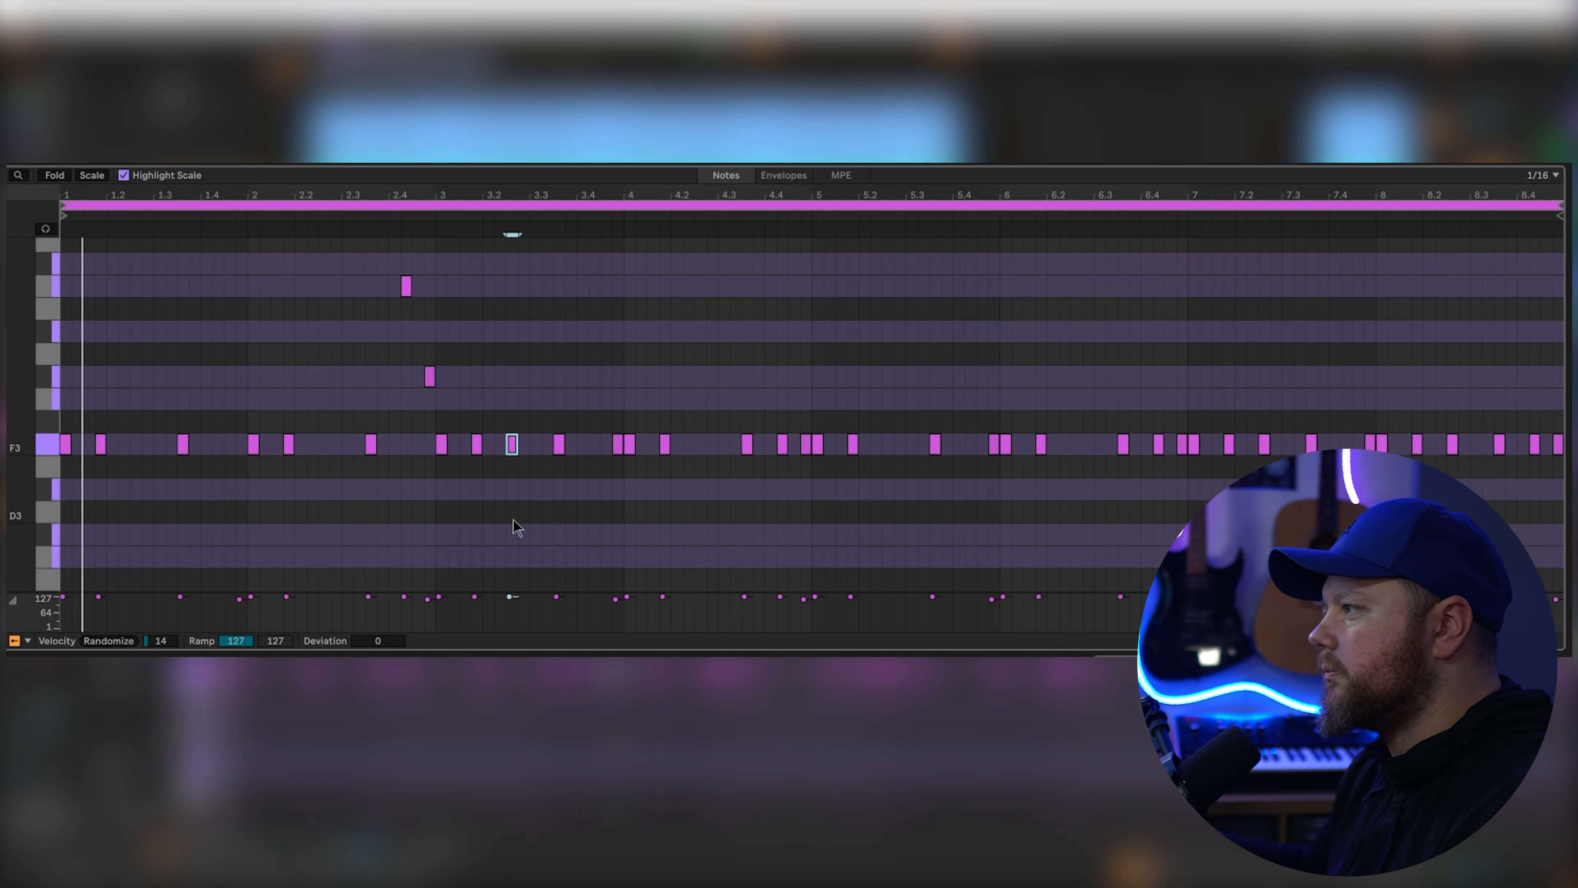
click(516, 524)
scroll(663, 505, up, 1)
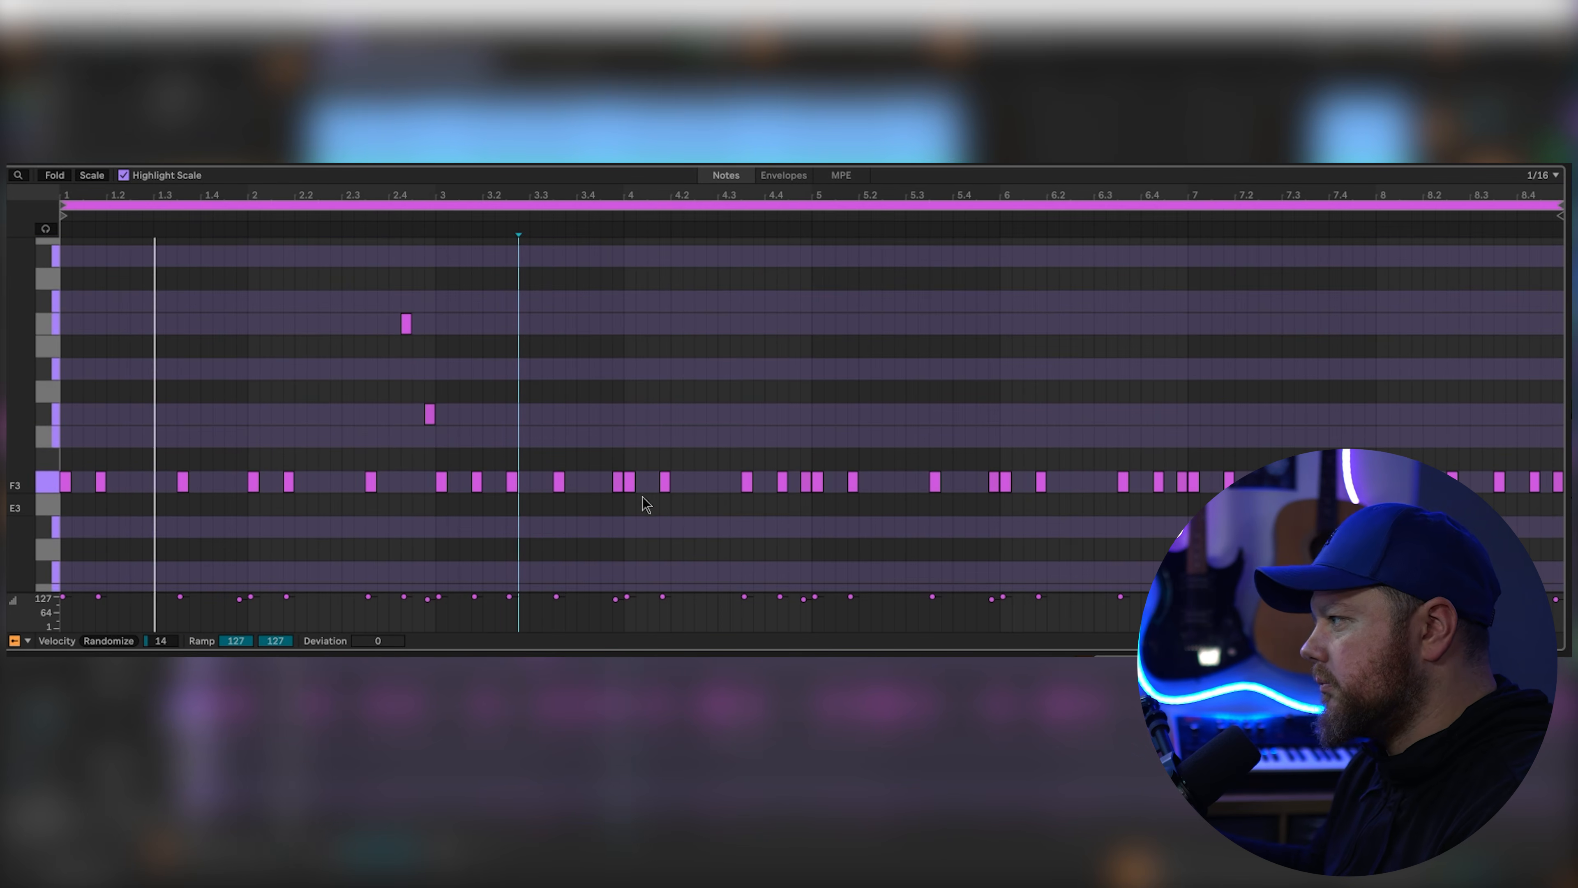
click(617, 485)
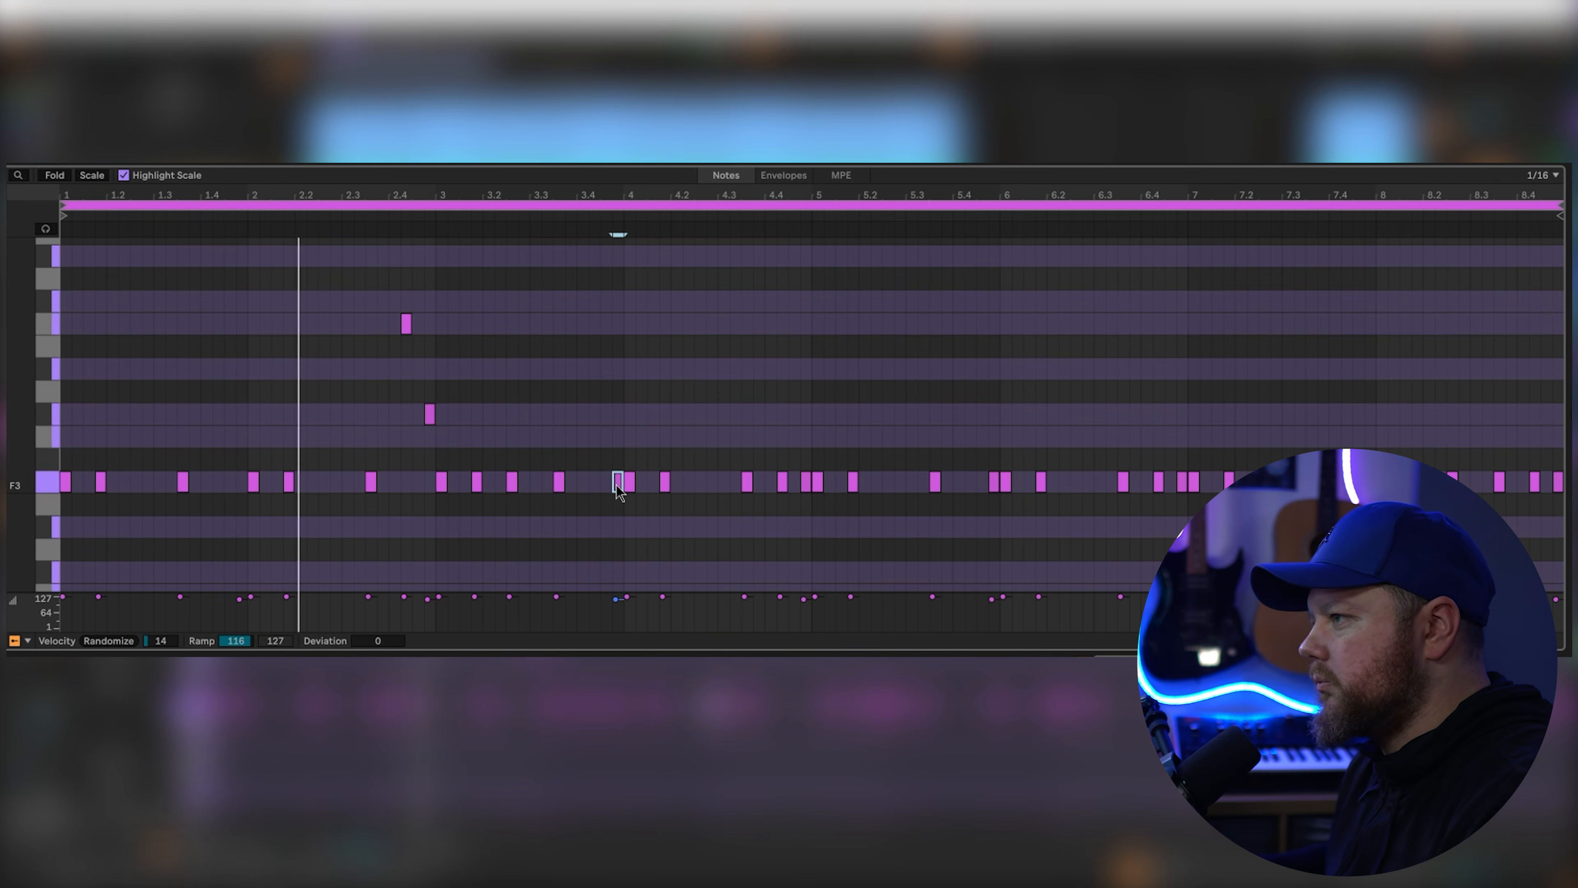
key(shift+Up)
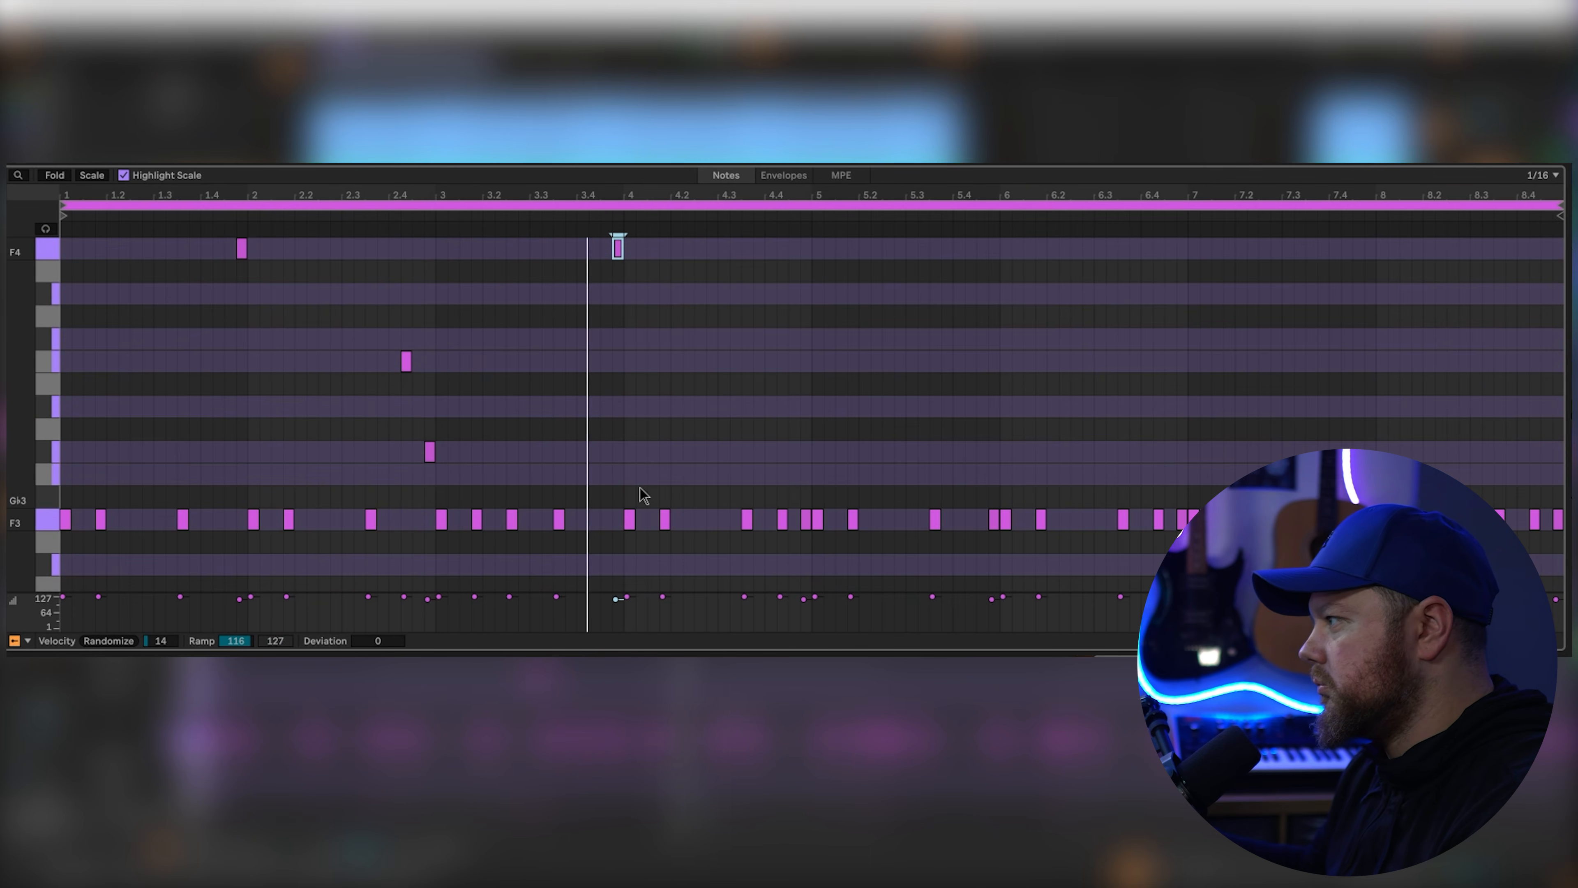
Step: Transpose the last three 808 notes of bar 4: 4.3.3 to Db4, 4.4.2 to C4 and 4.4.4 to F4
scroll(750, 519, down, 2)
scroll(743, 517, up, 2)
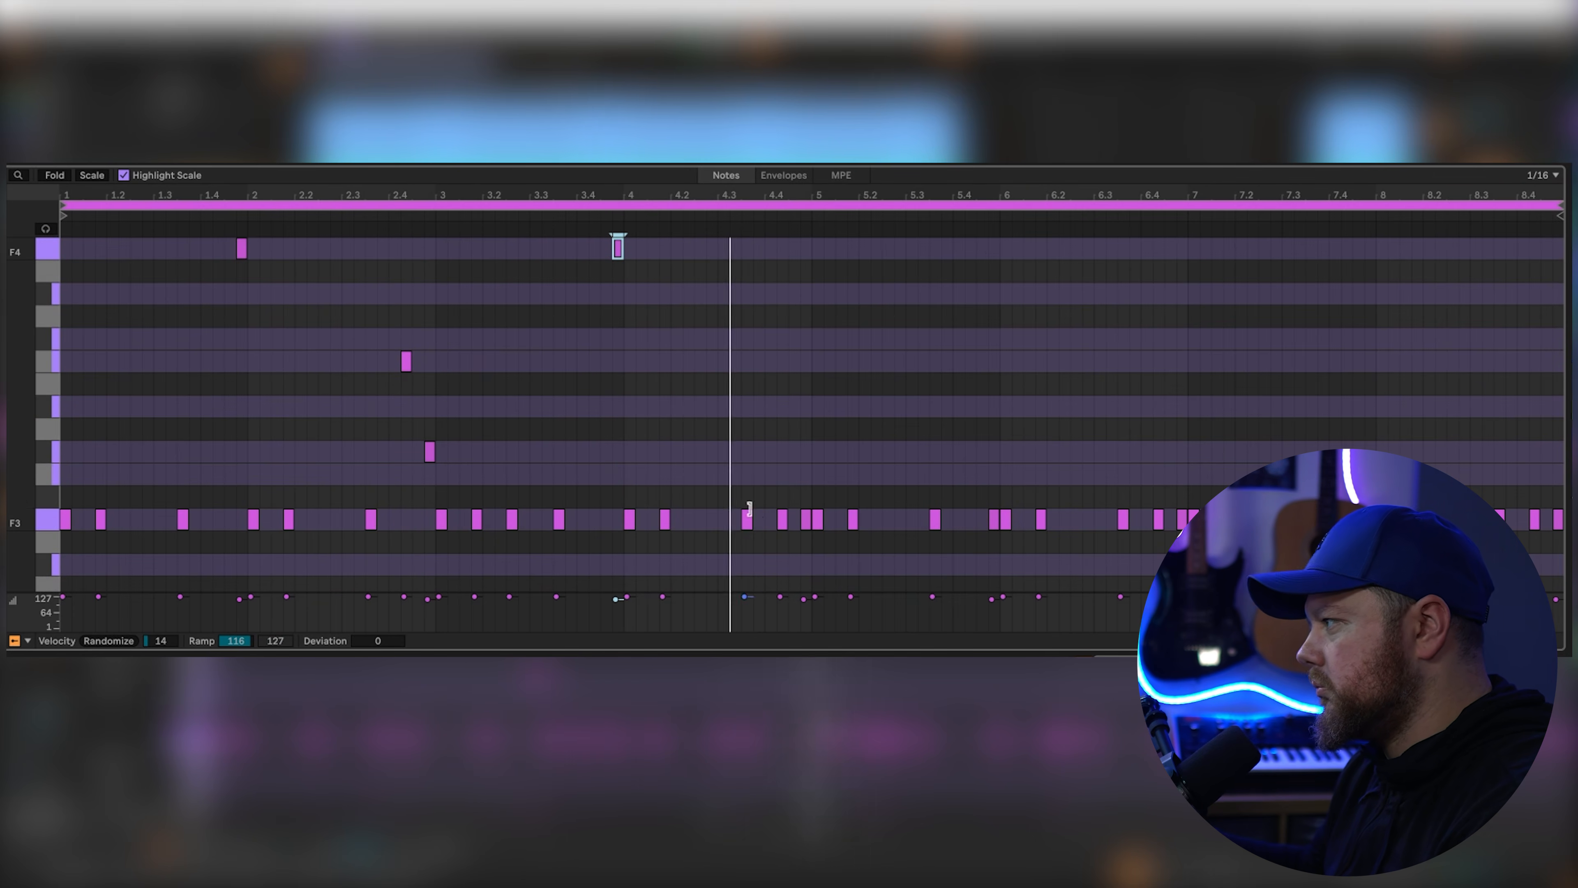
click(806, 520)
key(shift+Up)
drag(782, 520, 782, 363)
drag(747, 527, 747, 339)
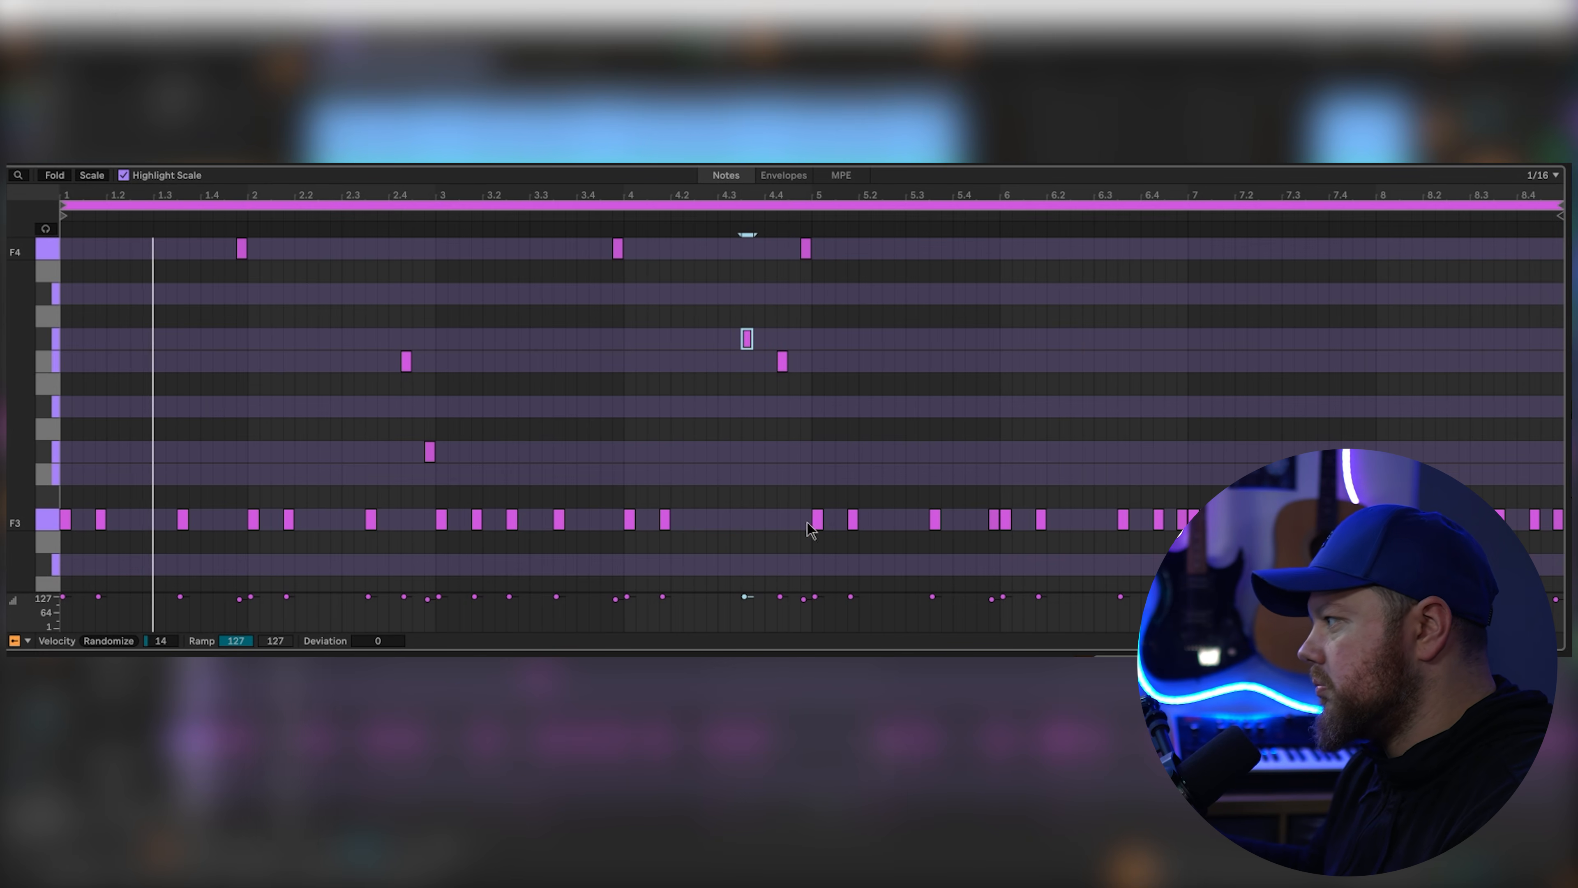
Step: Replace the 808 notes in bars 5 to 8 with a copy of bars 1 to 4, and delete the F3 note at 3.2.3
drag(807, 526, 1559, 518)
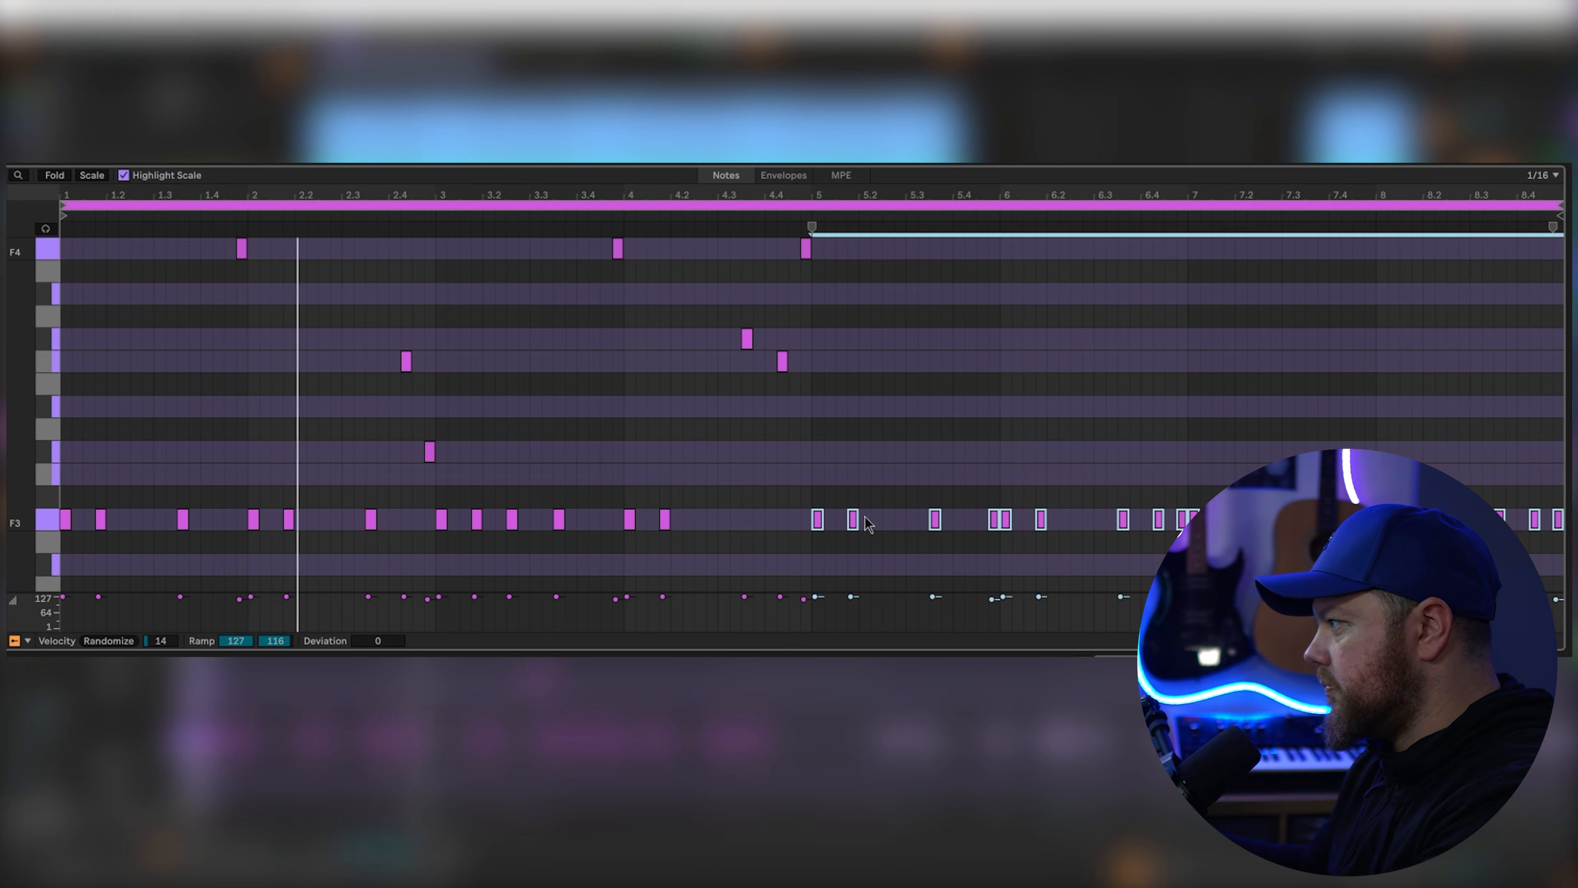
key(Delete)
drag(809, 529, 61, 231)
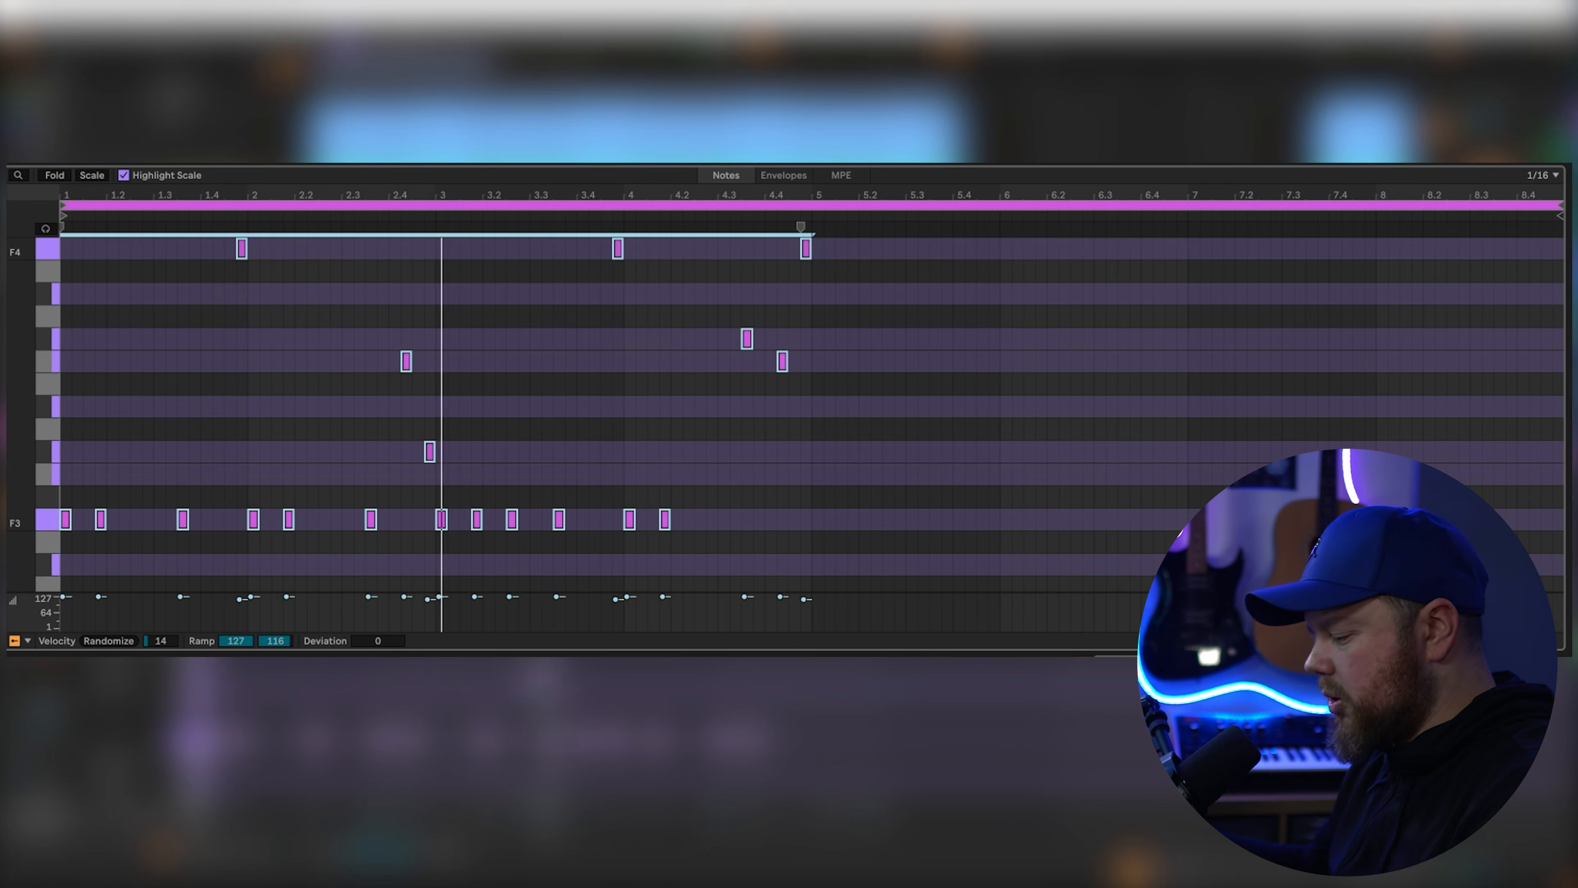
key(ctrl+d)
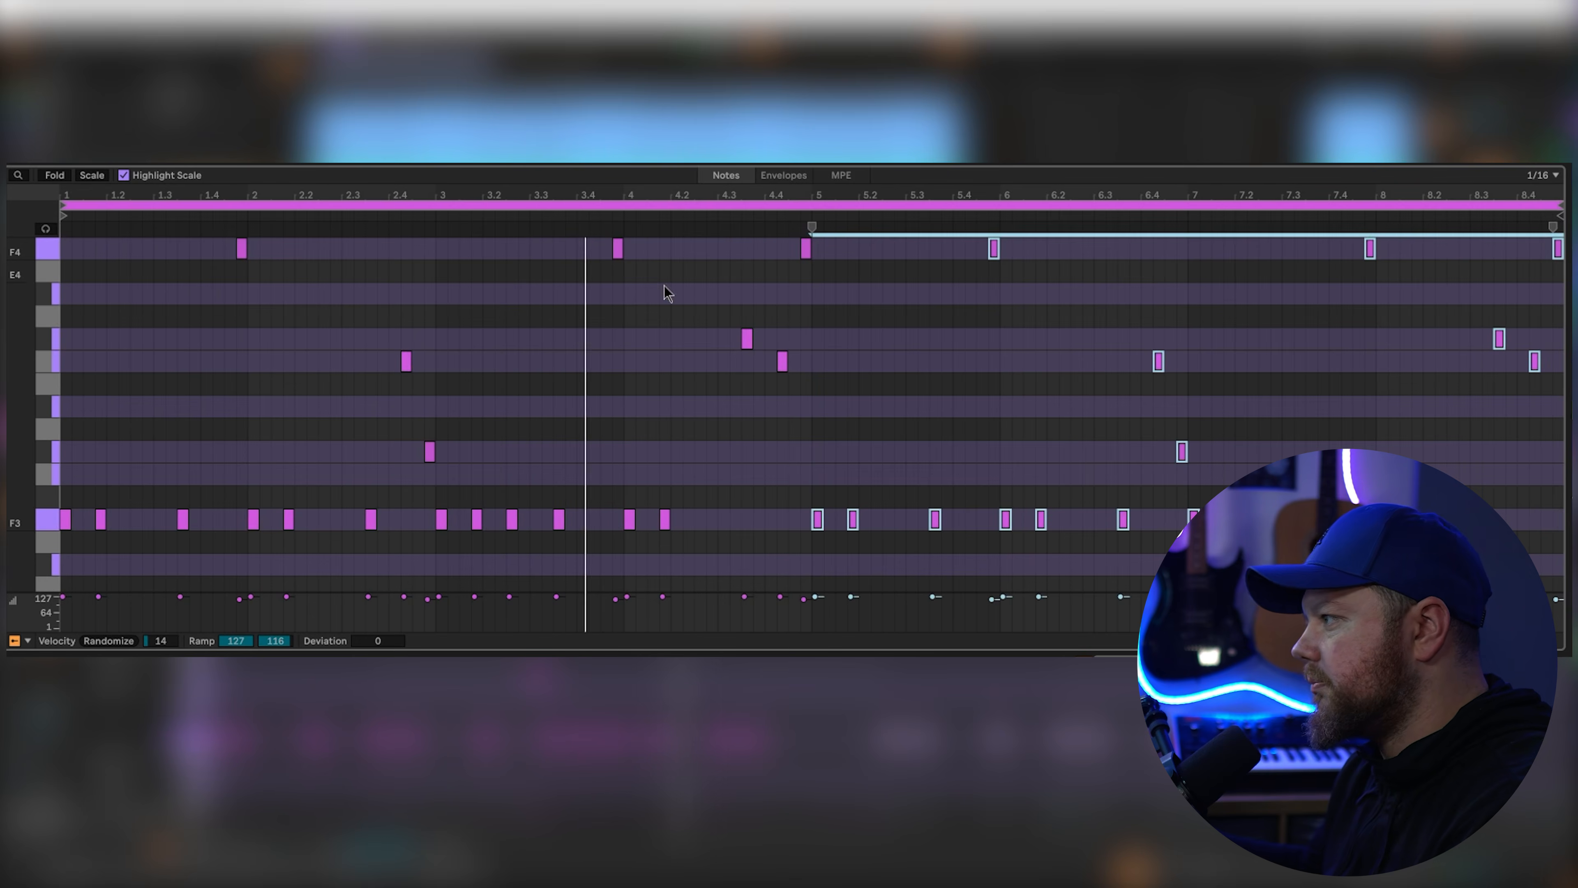
click(507, 513)
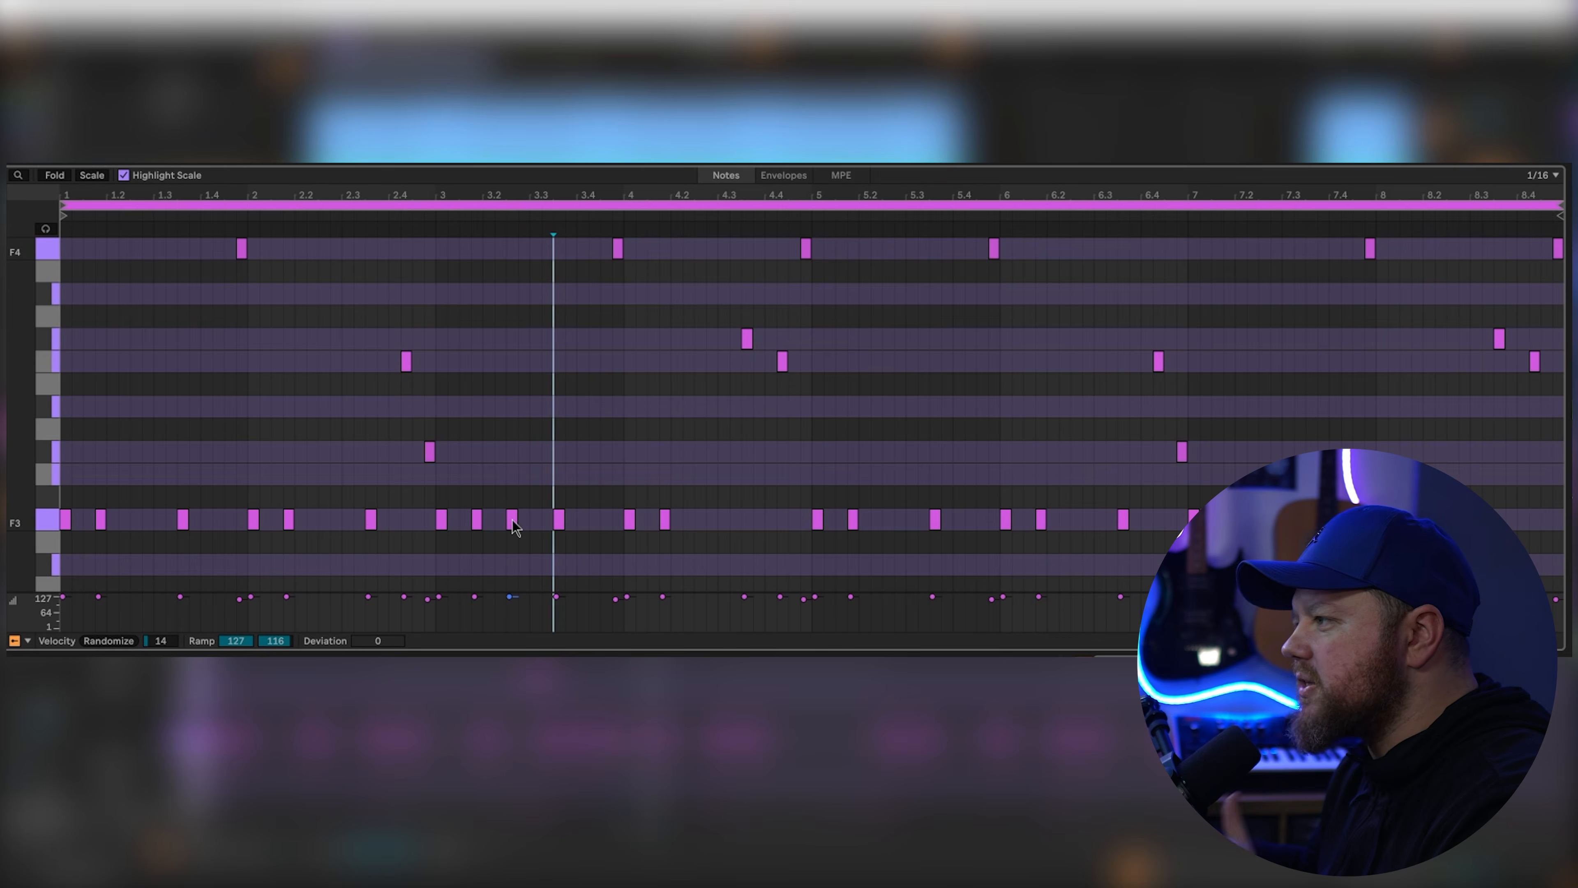
key(Delete)
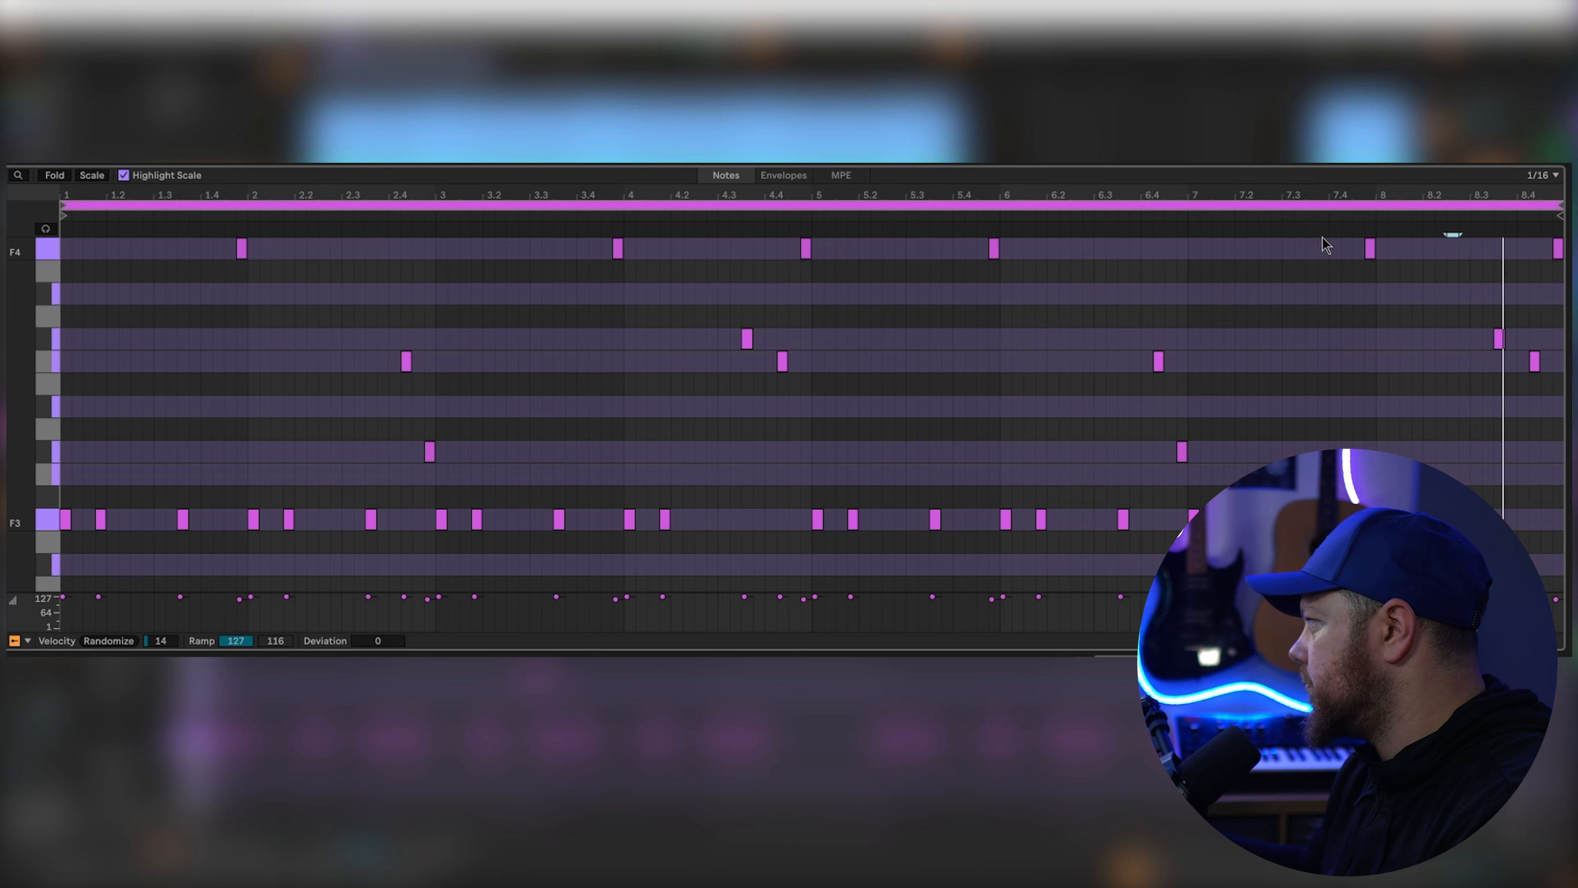
double_click(1546, 363)
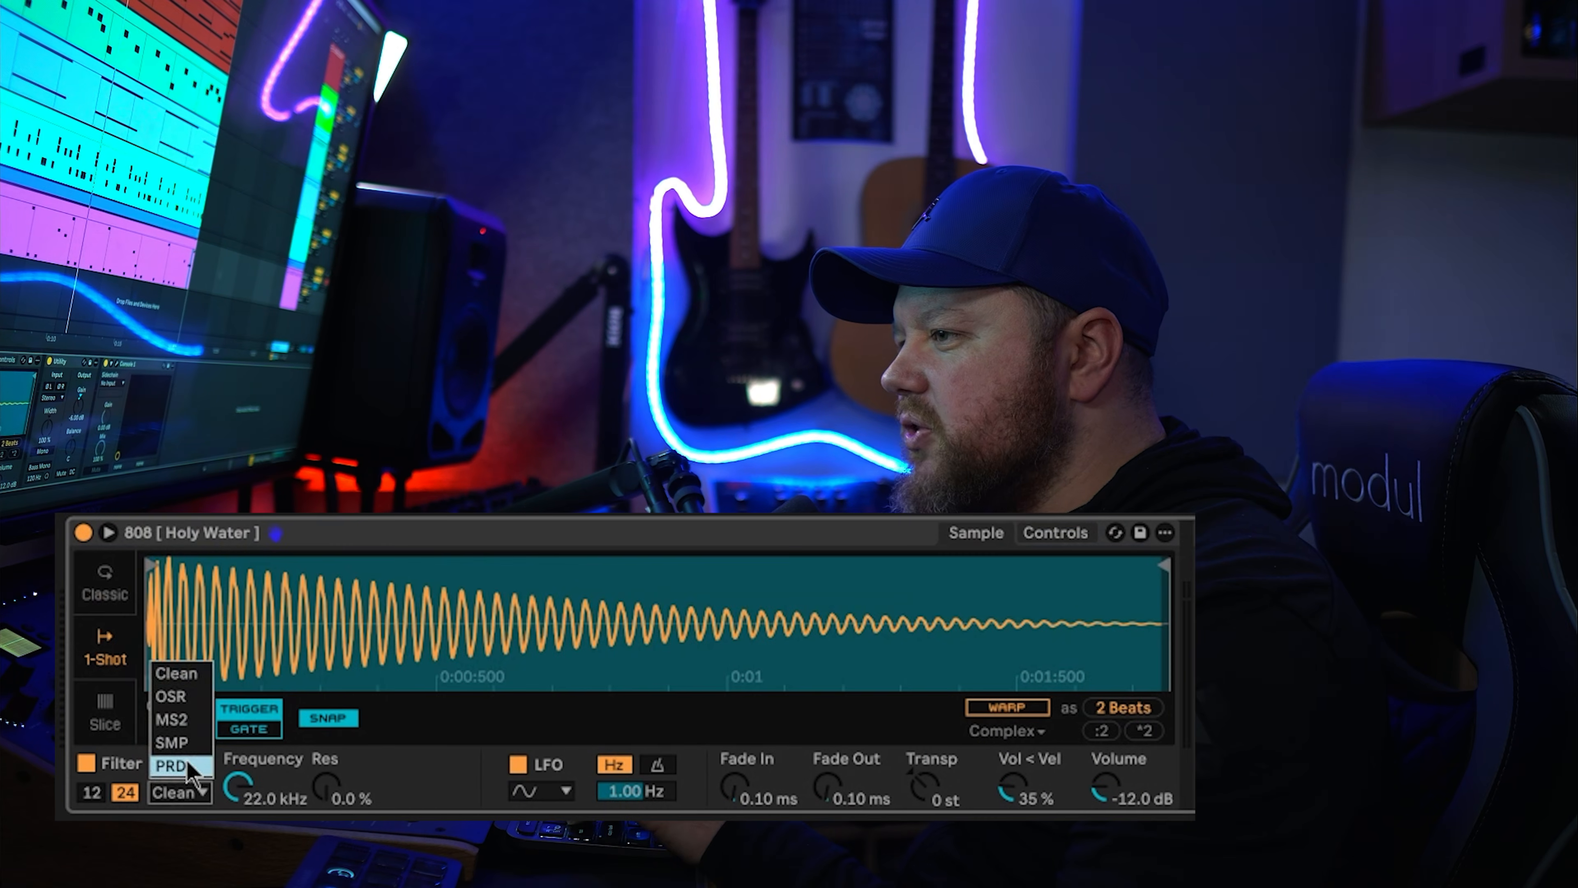
Step: Set the 808 sampler's filter circuit to PRD and raise its Drive slightly while auditioning the sound
click(187, 766)
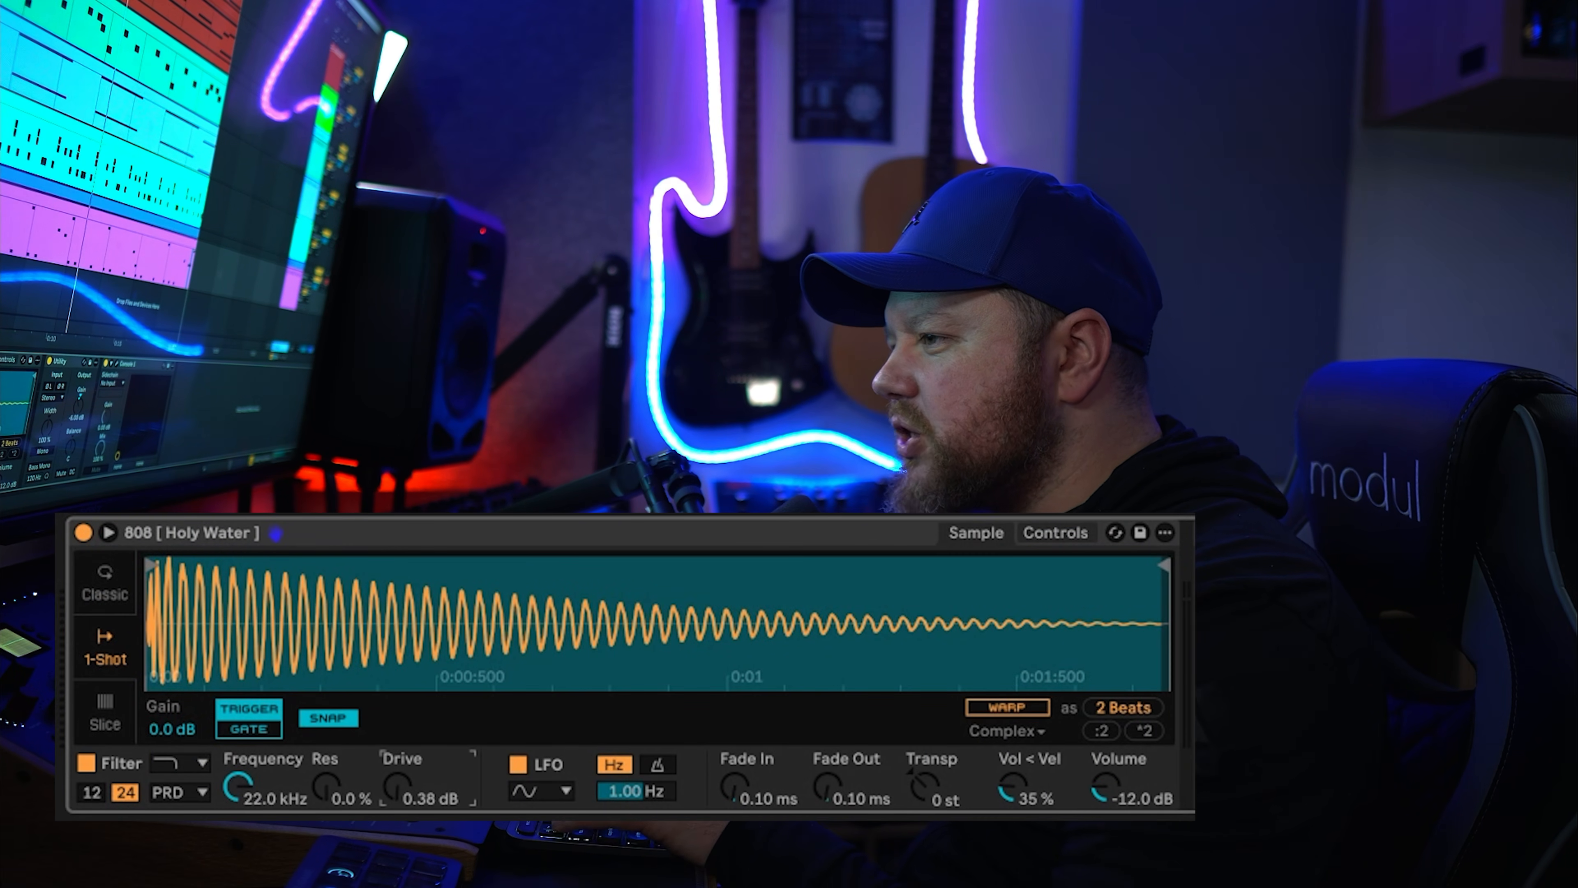
key(a)
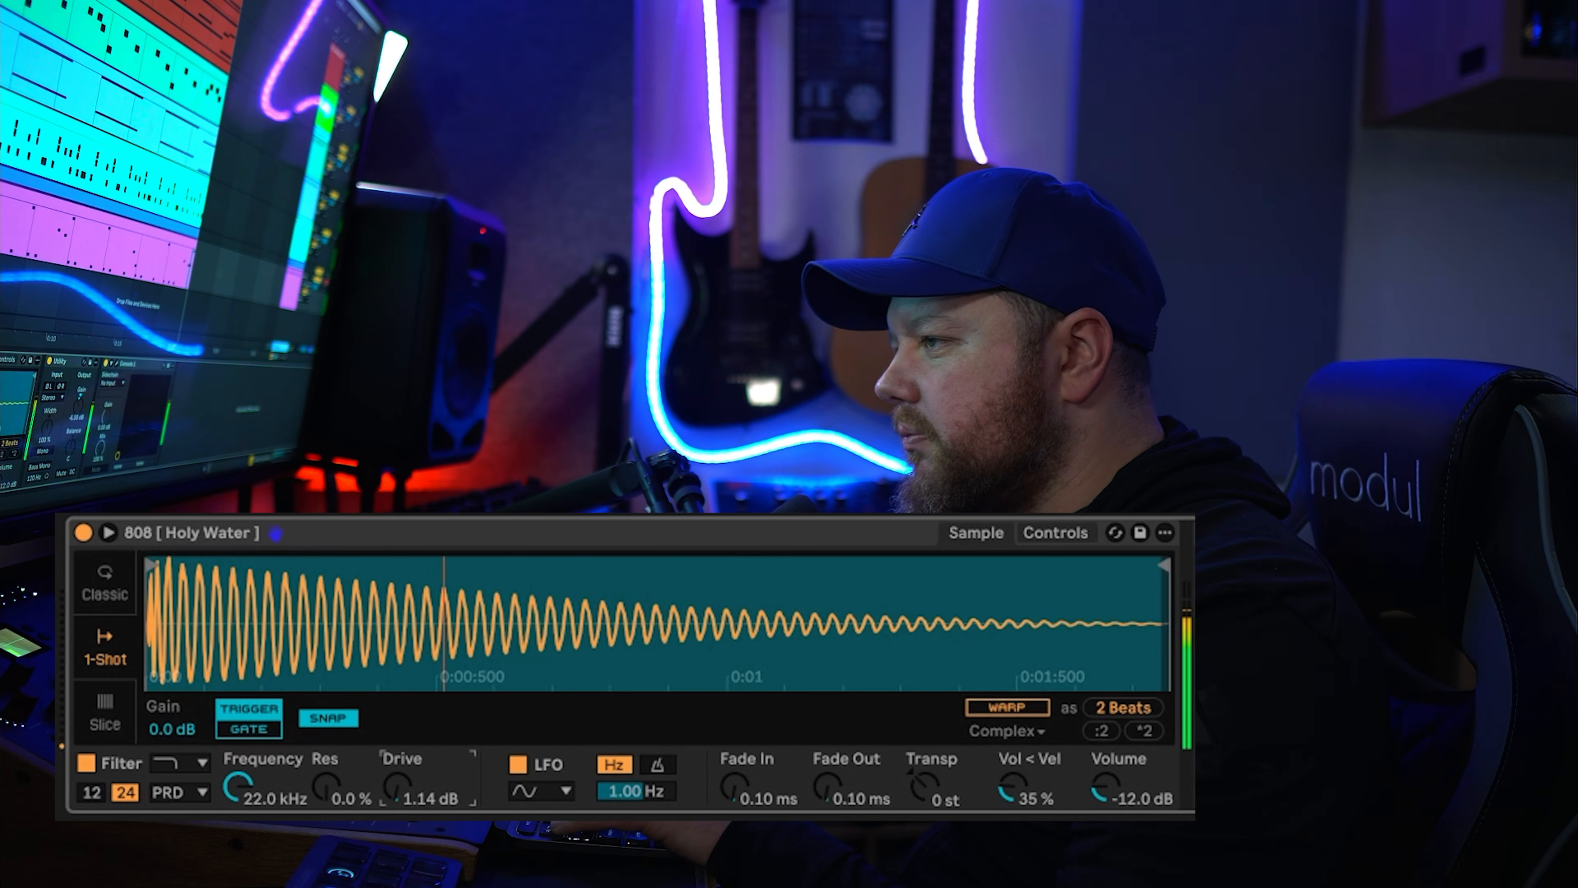
mouse_move(398, 785)
mouse_down()
mouse_move(398, 771)
mouse_move(397, 789)
mouse_up()
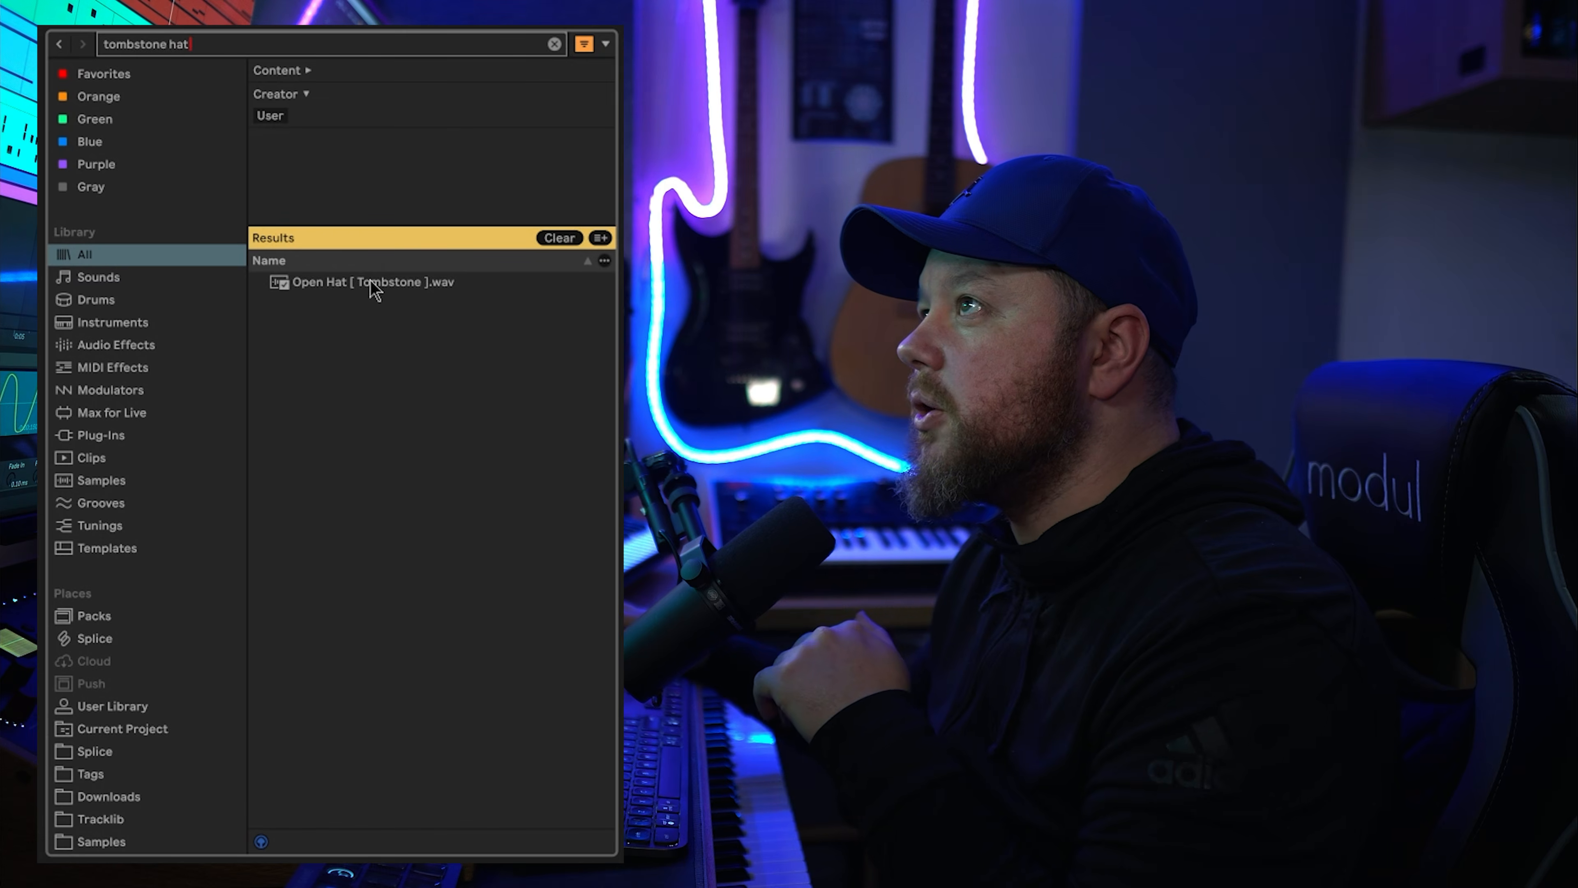
Step: Load the sample Open Hat [ Tombstone ].wav into the Drum Rack
click(375, 282)
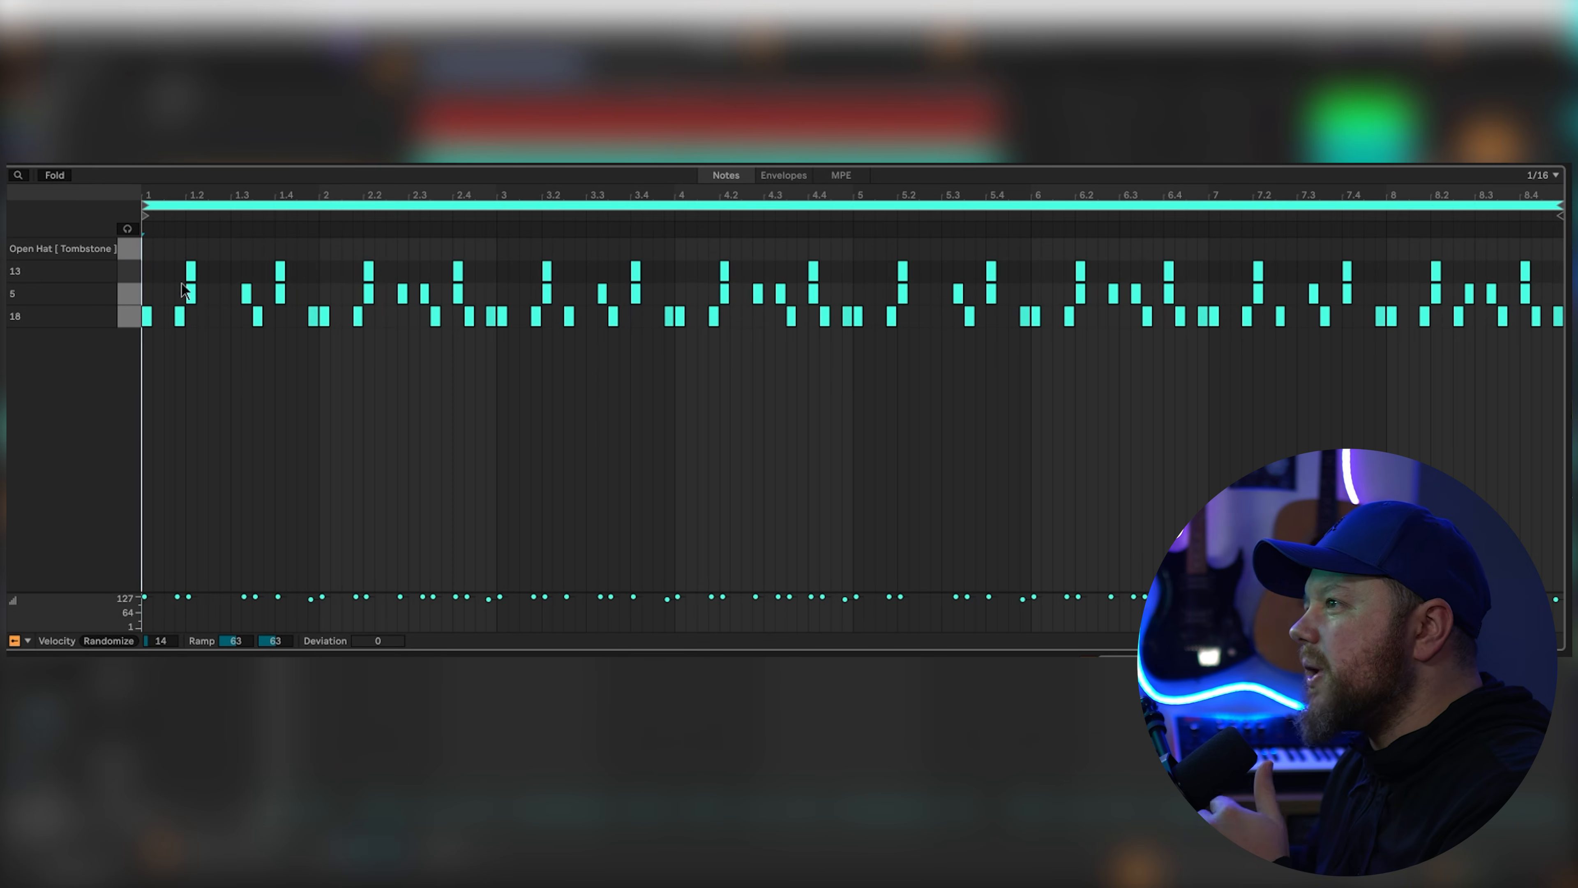
double_click(146, 248)
double_click(179, 248)
double_click(324, 248)
double_click(358, 248)
key(space)
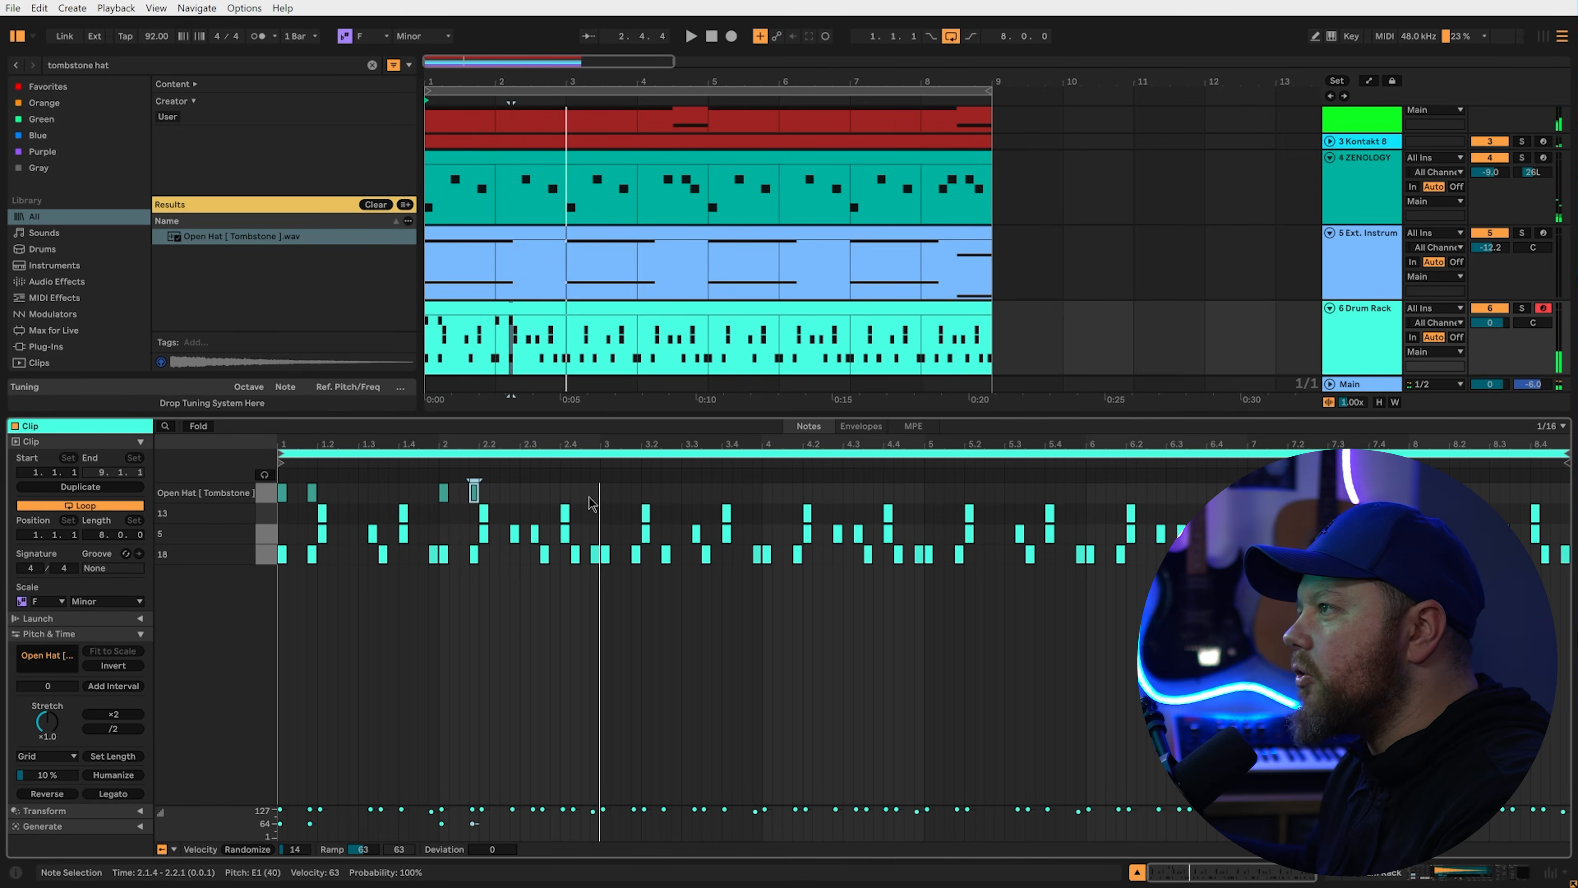
key(space)
drag(590, 503, 279, 501)
key(Delete)
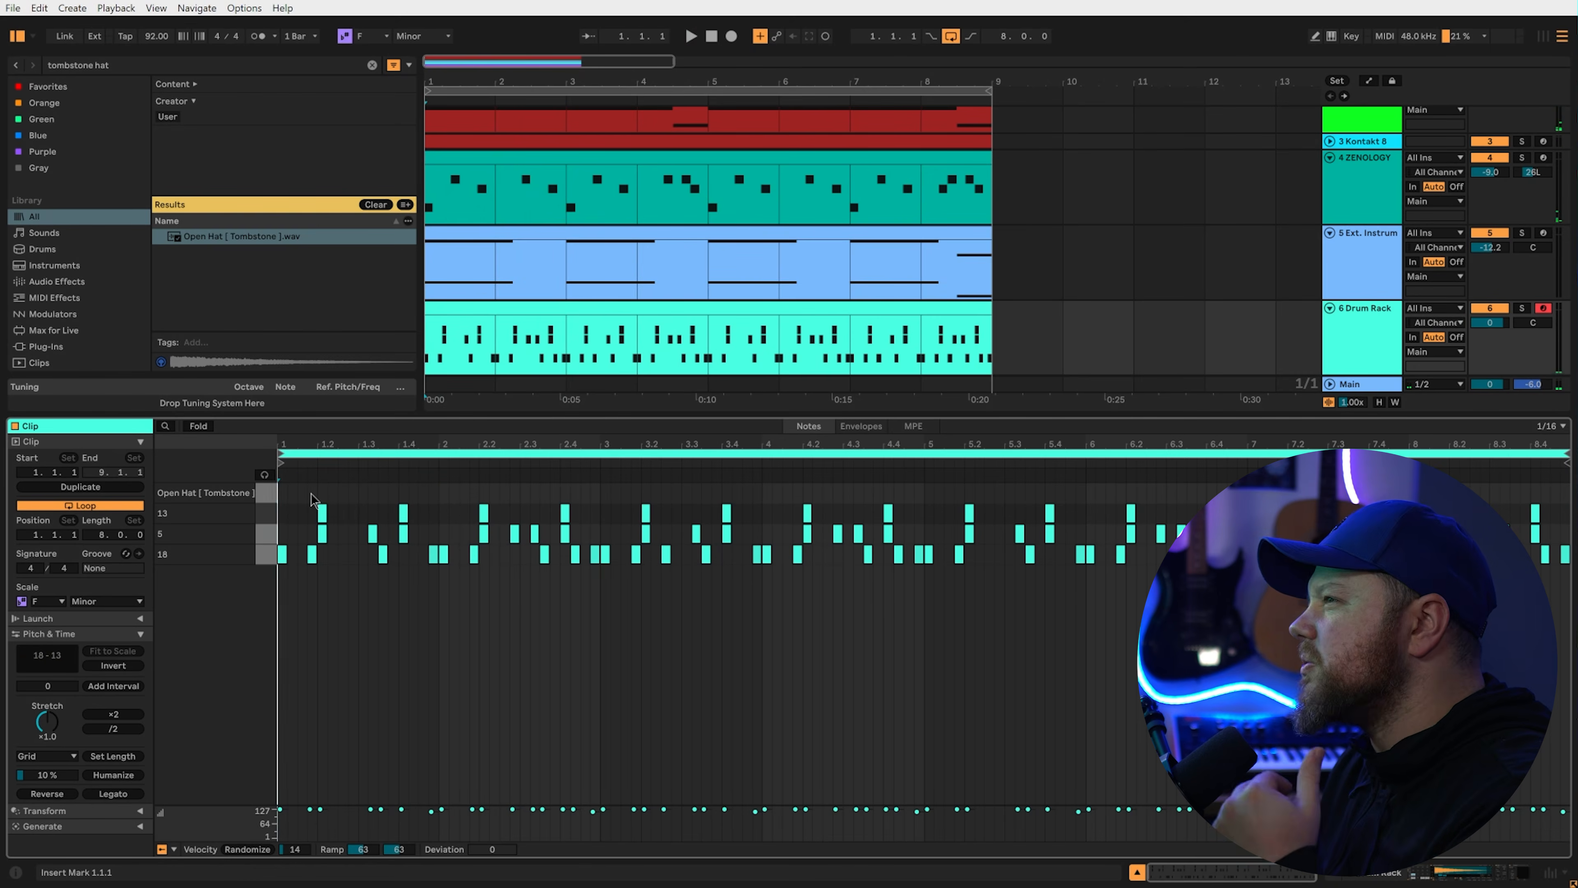
Step: Build a two-bar open-hat pattern with hits at 1.1.3, 2.1.3 and 2.3.3
double_click(303, 493)
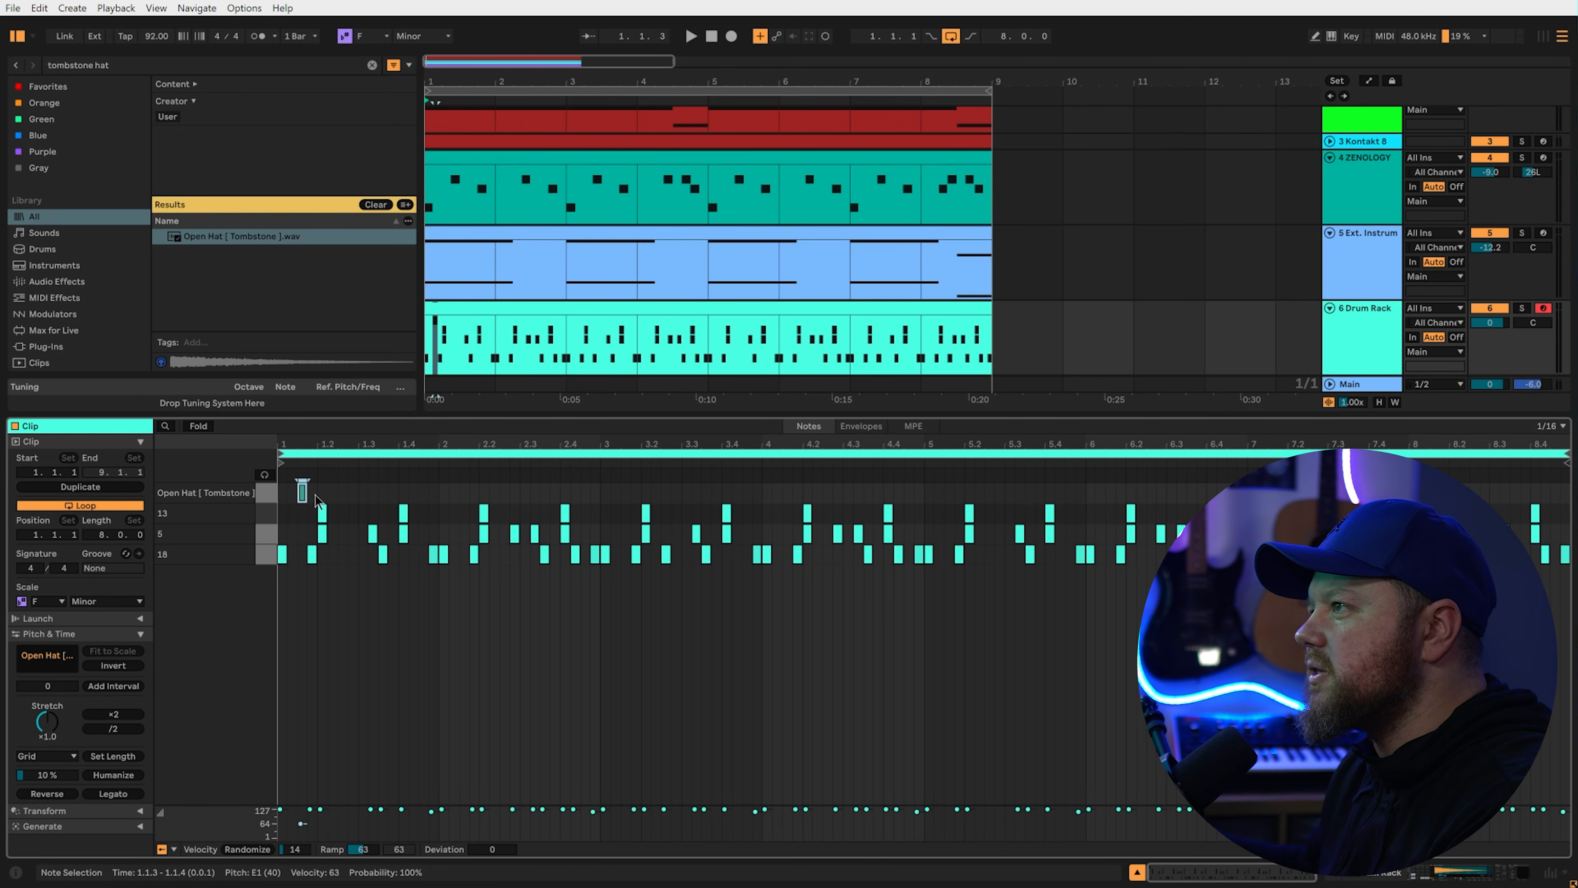
drag(441, 494, 280, 496)
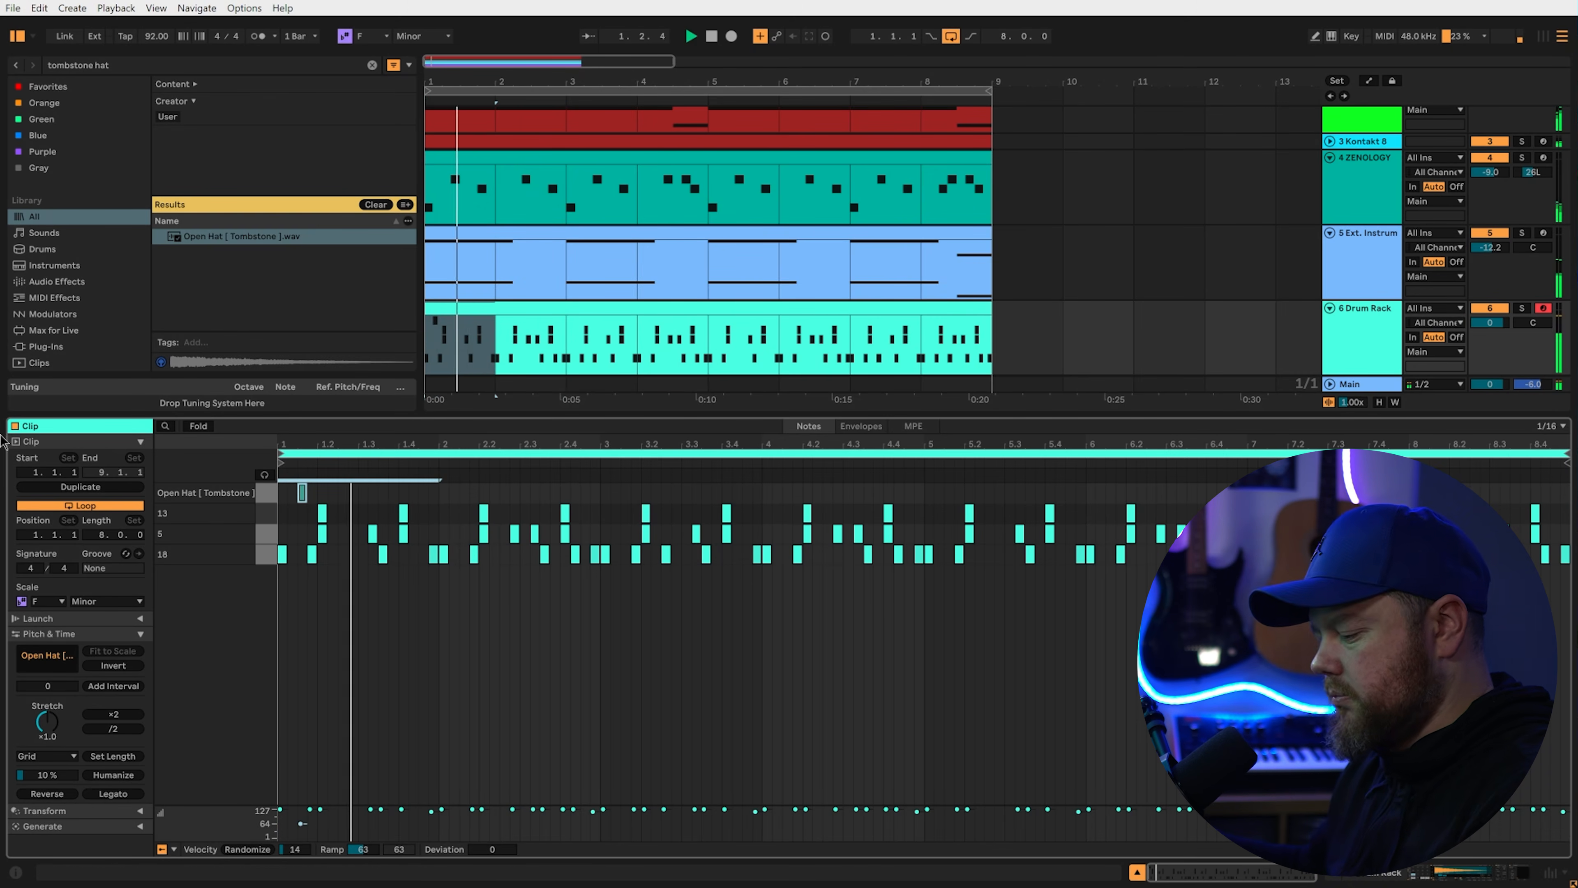
key(ctrl+d)
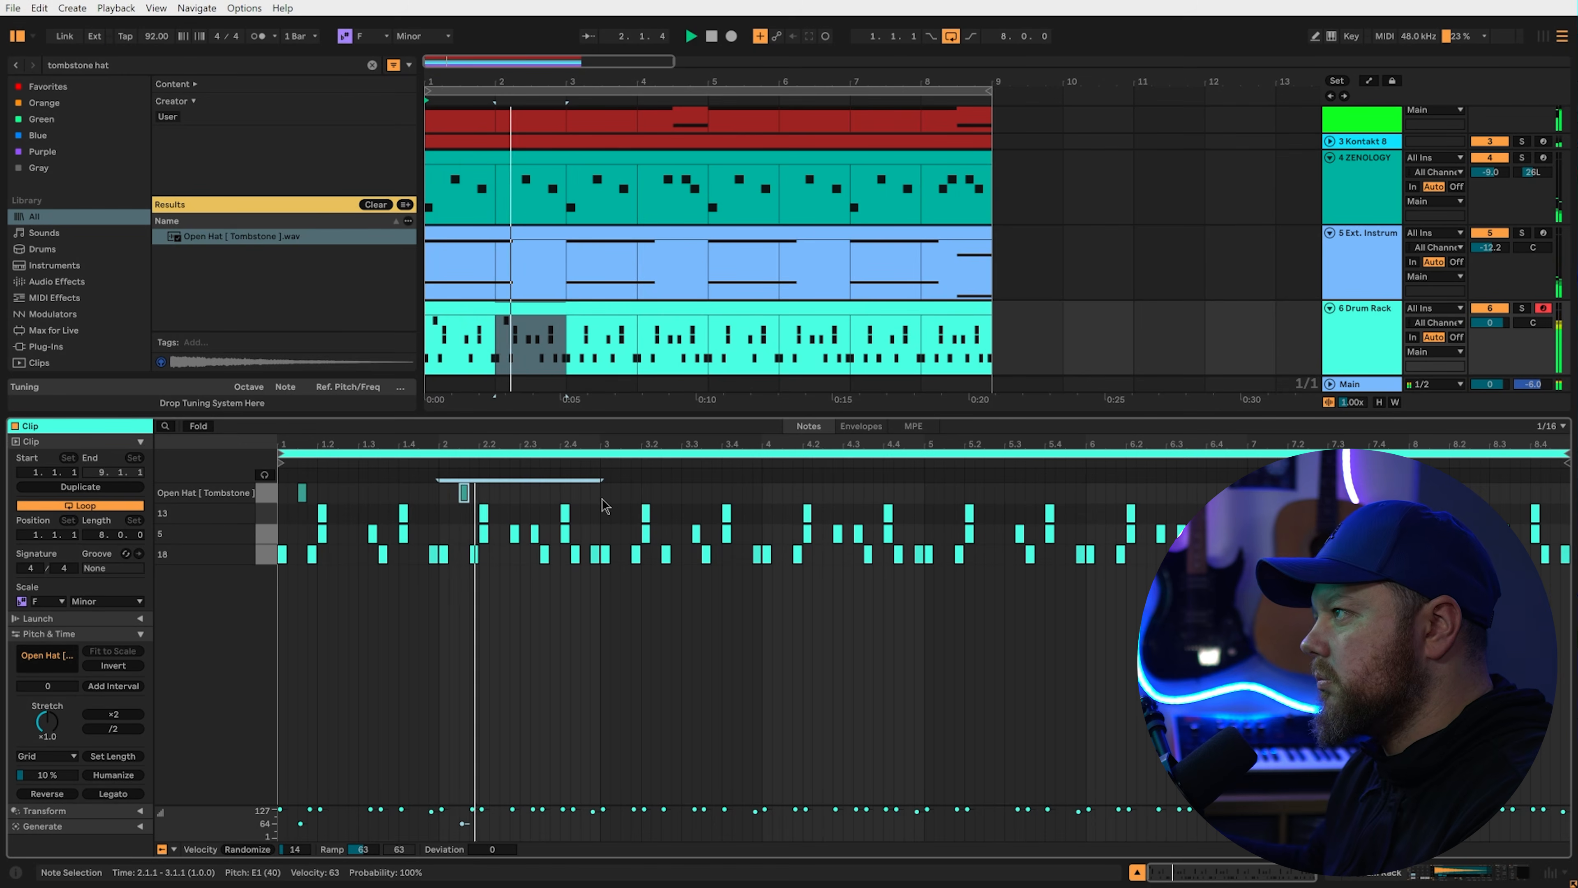
click(546, 497)
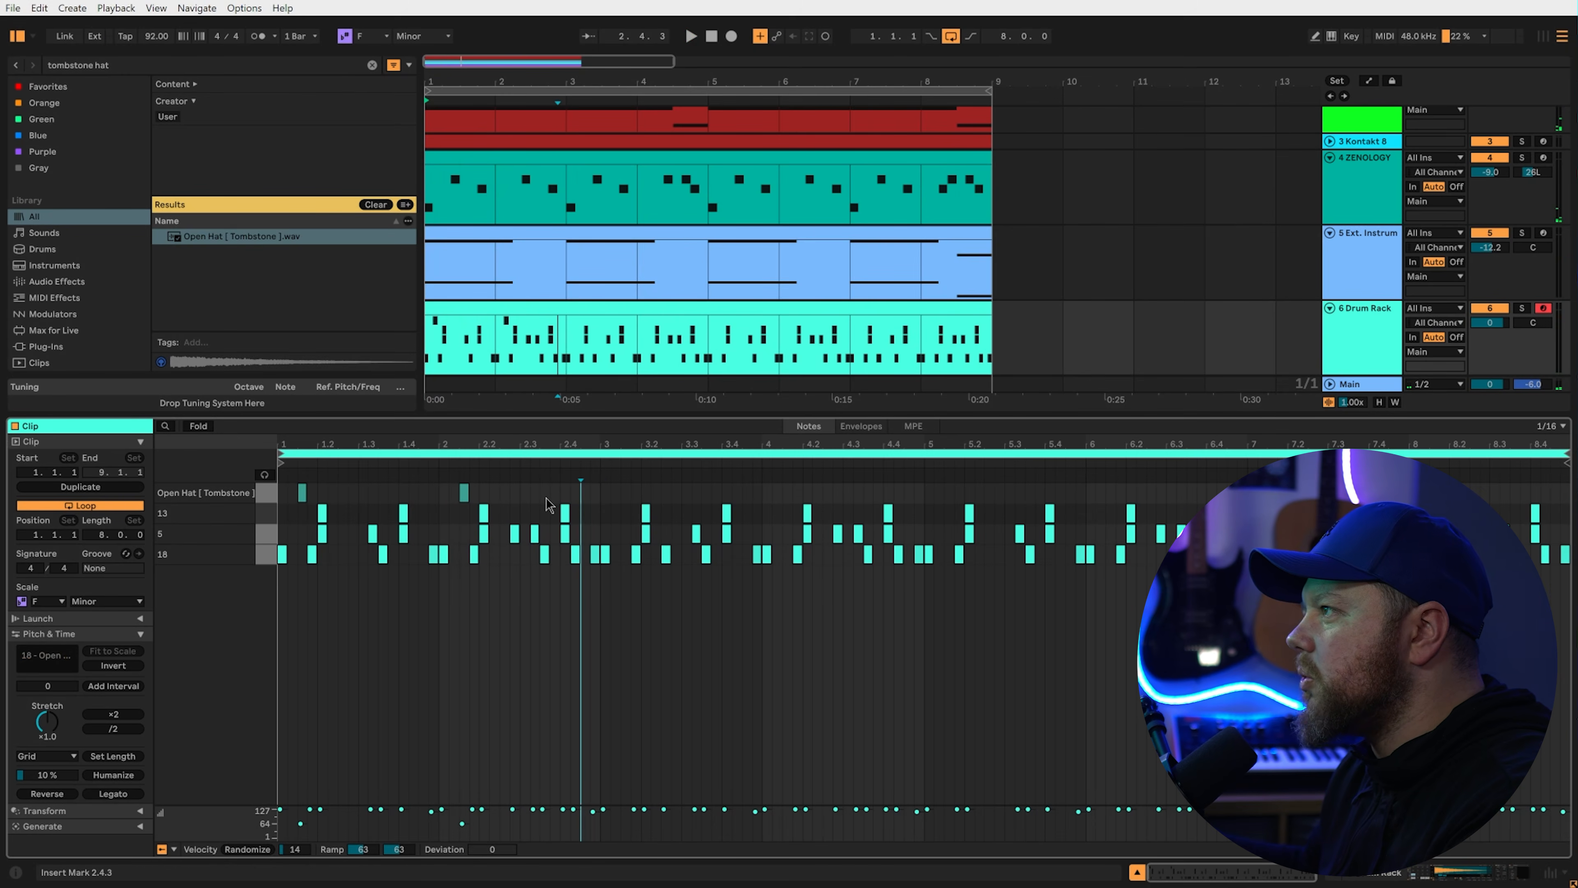
double_click(545, 493)
click(598, 501)
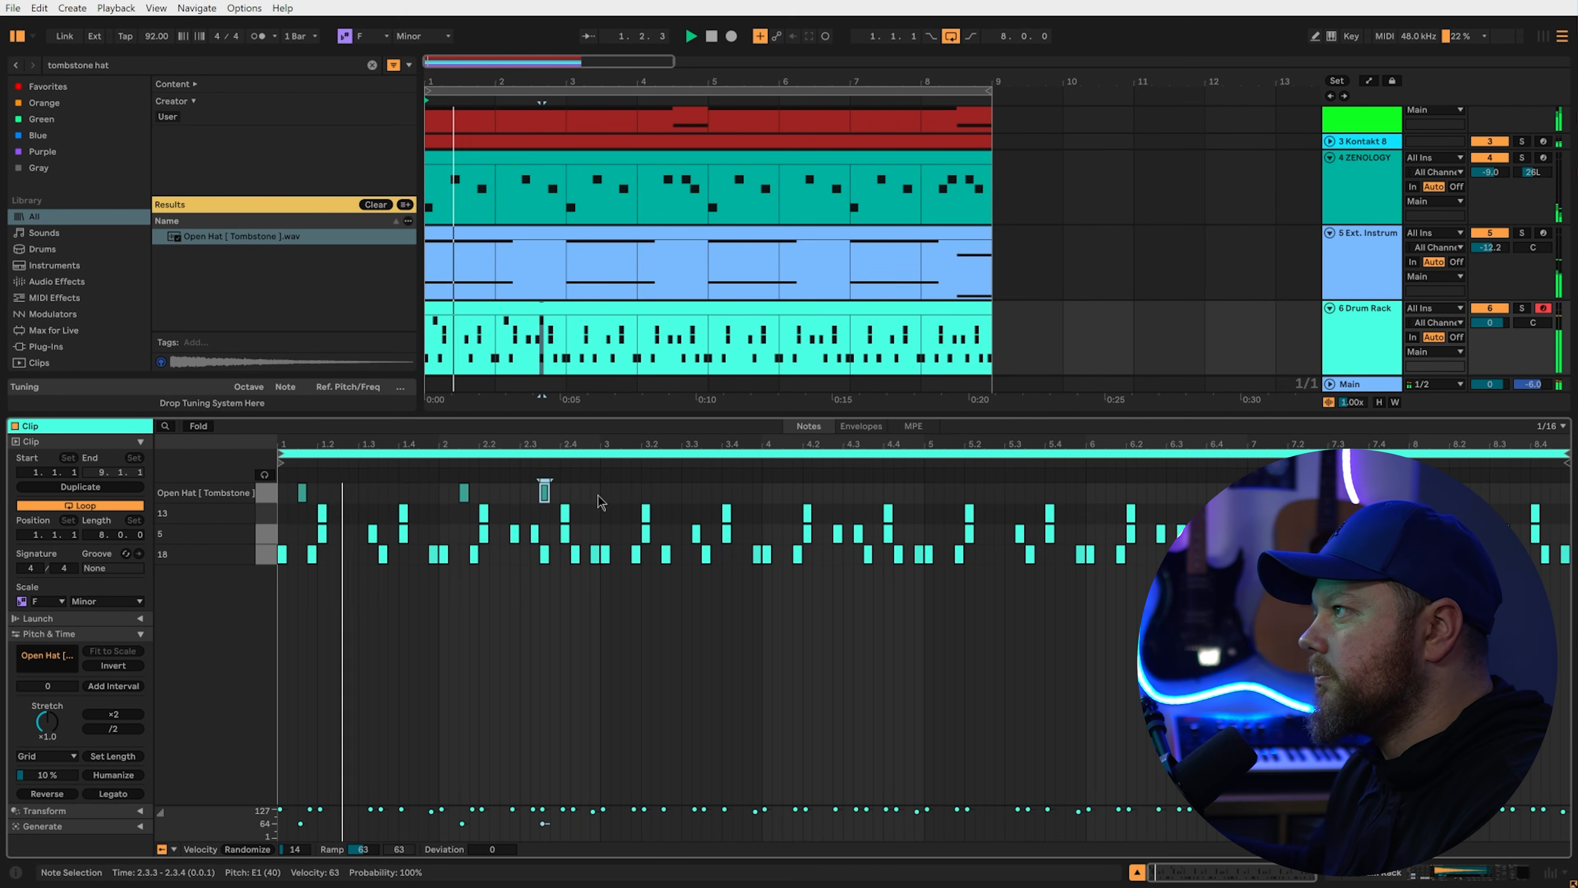
Step: Repeat the two-bar open-hat pattern through the end of bar 8
drag(598, 501, 3, 386)
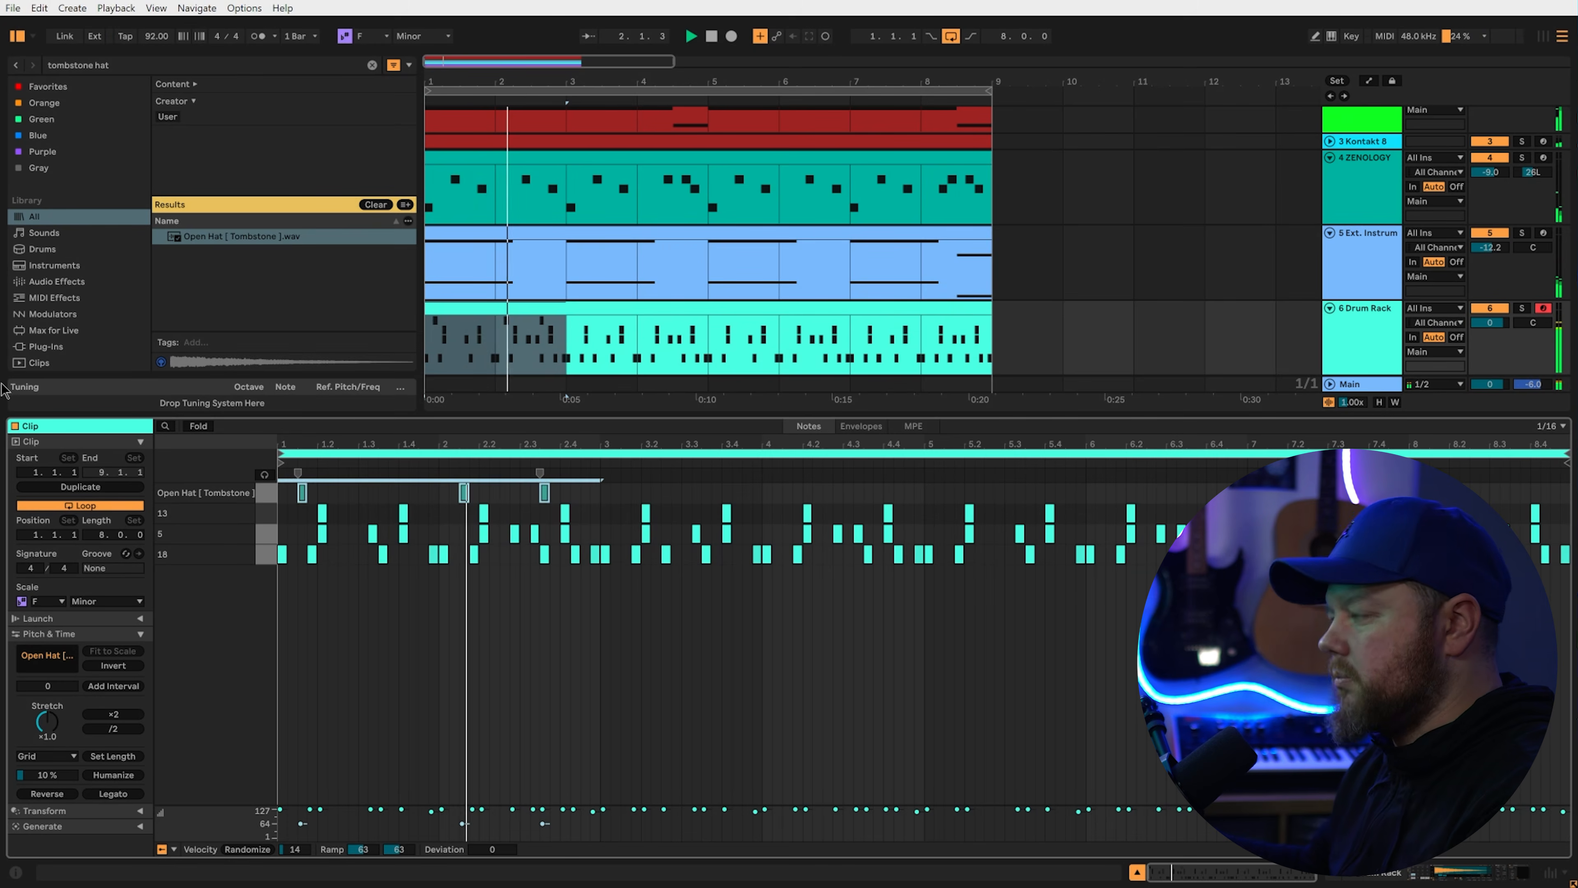
key(ctrl+d)
key(ctrl+d)
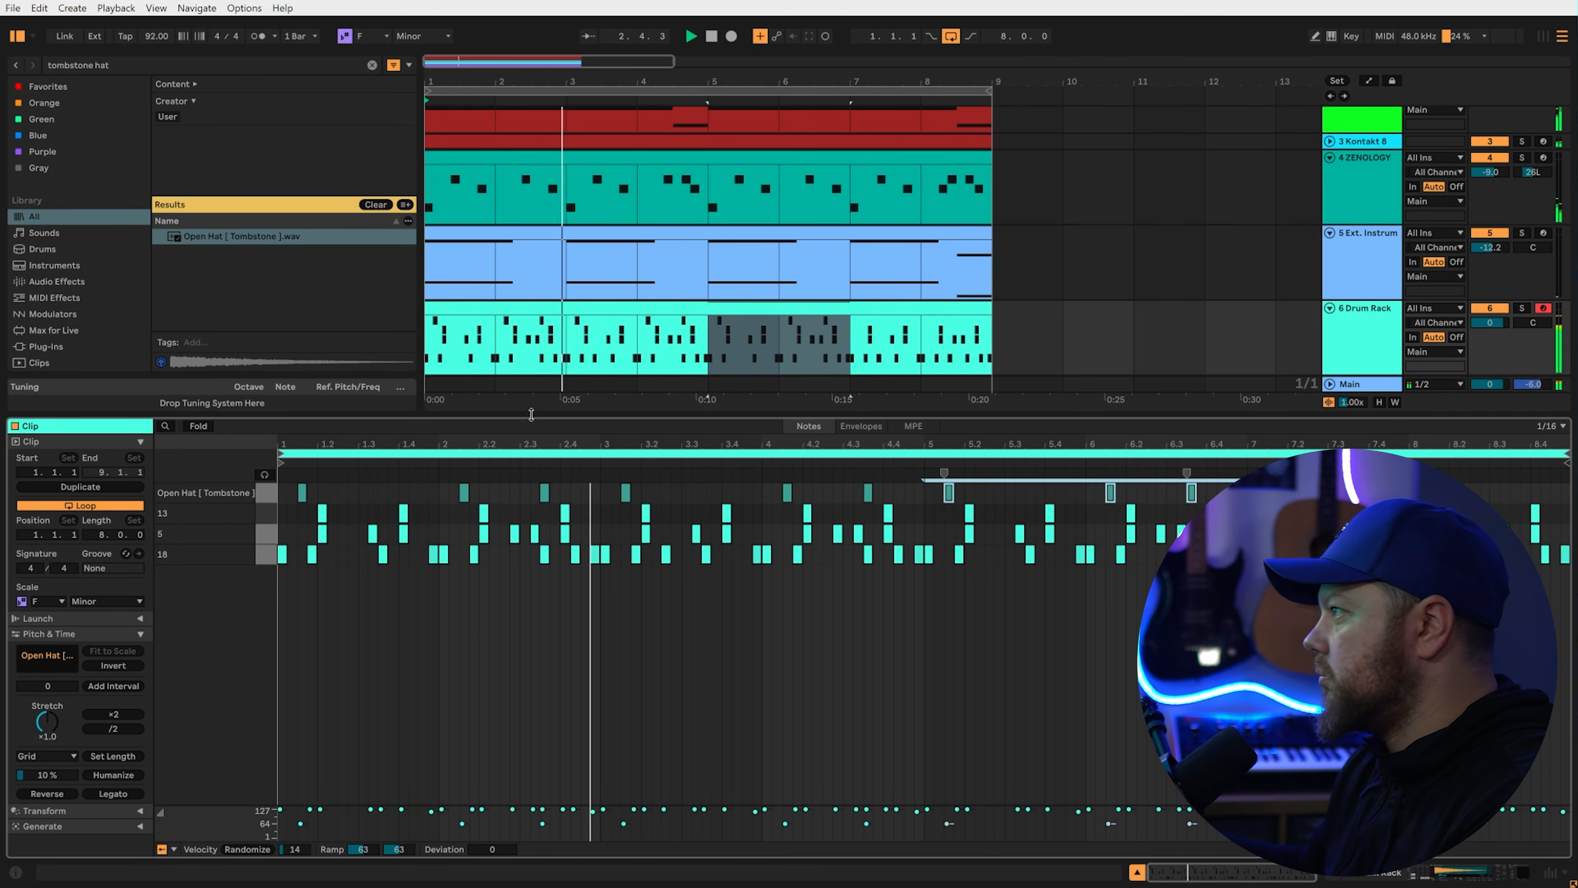
key(ctrl+d)
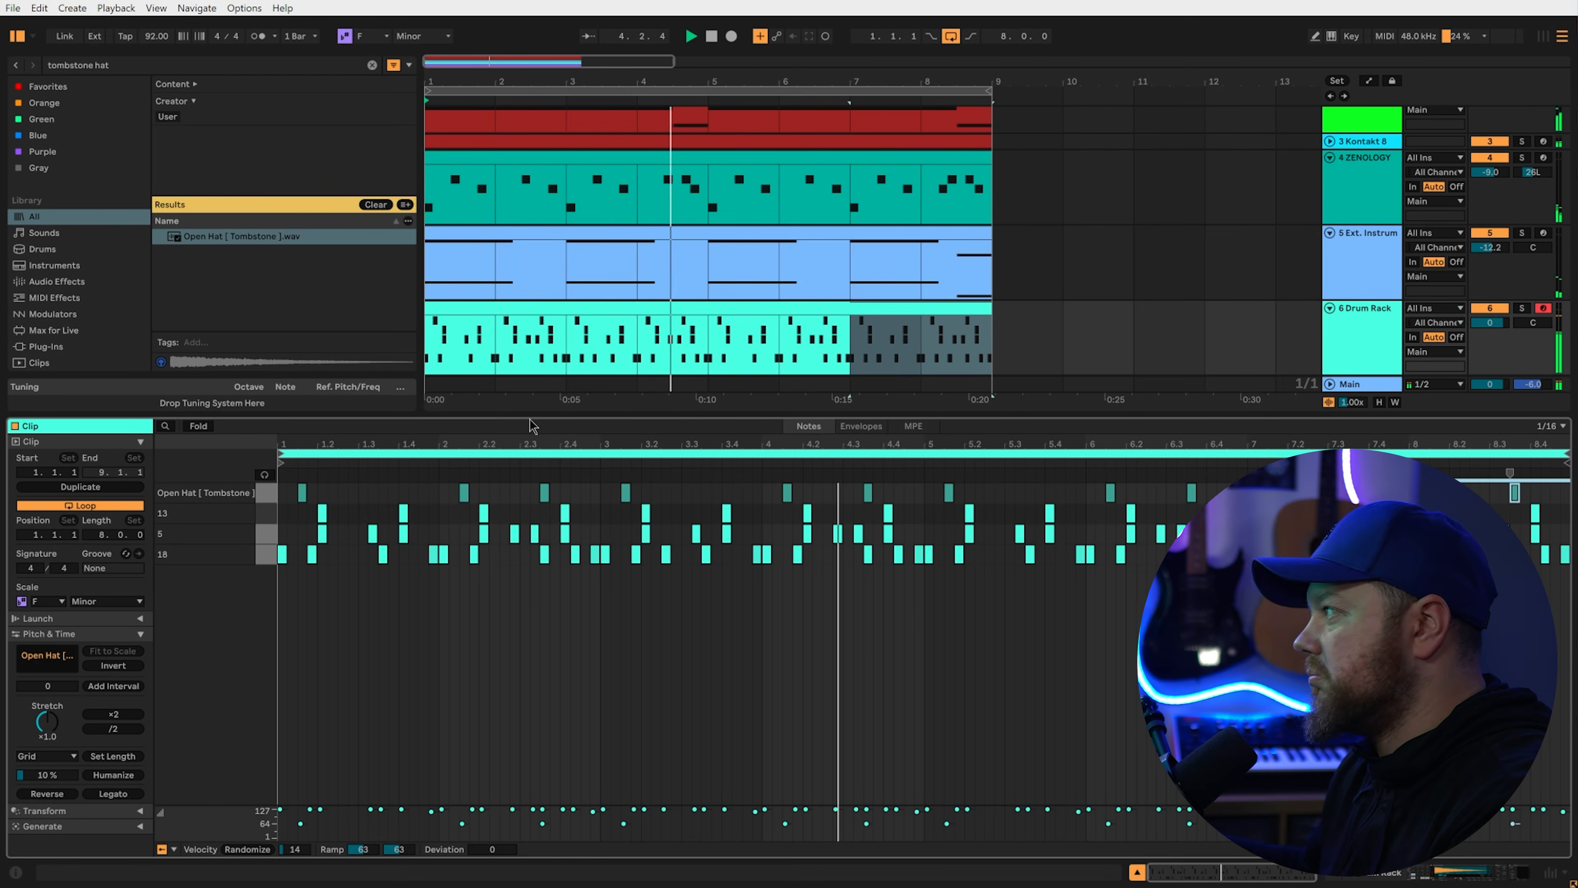
Step: Add open hats at 4.4.2 and 8.4.2 and lower the velocity of all open hats to about 57
click(863, 497)
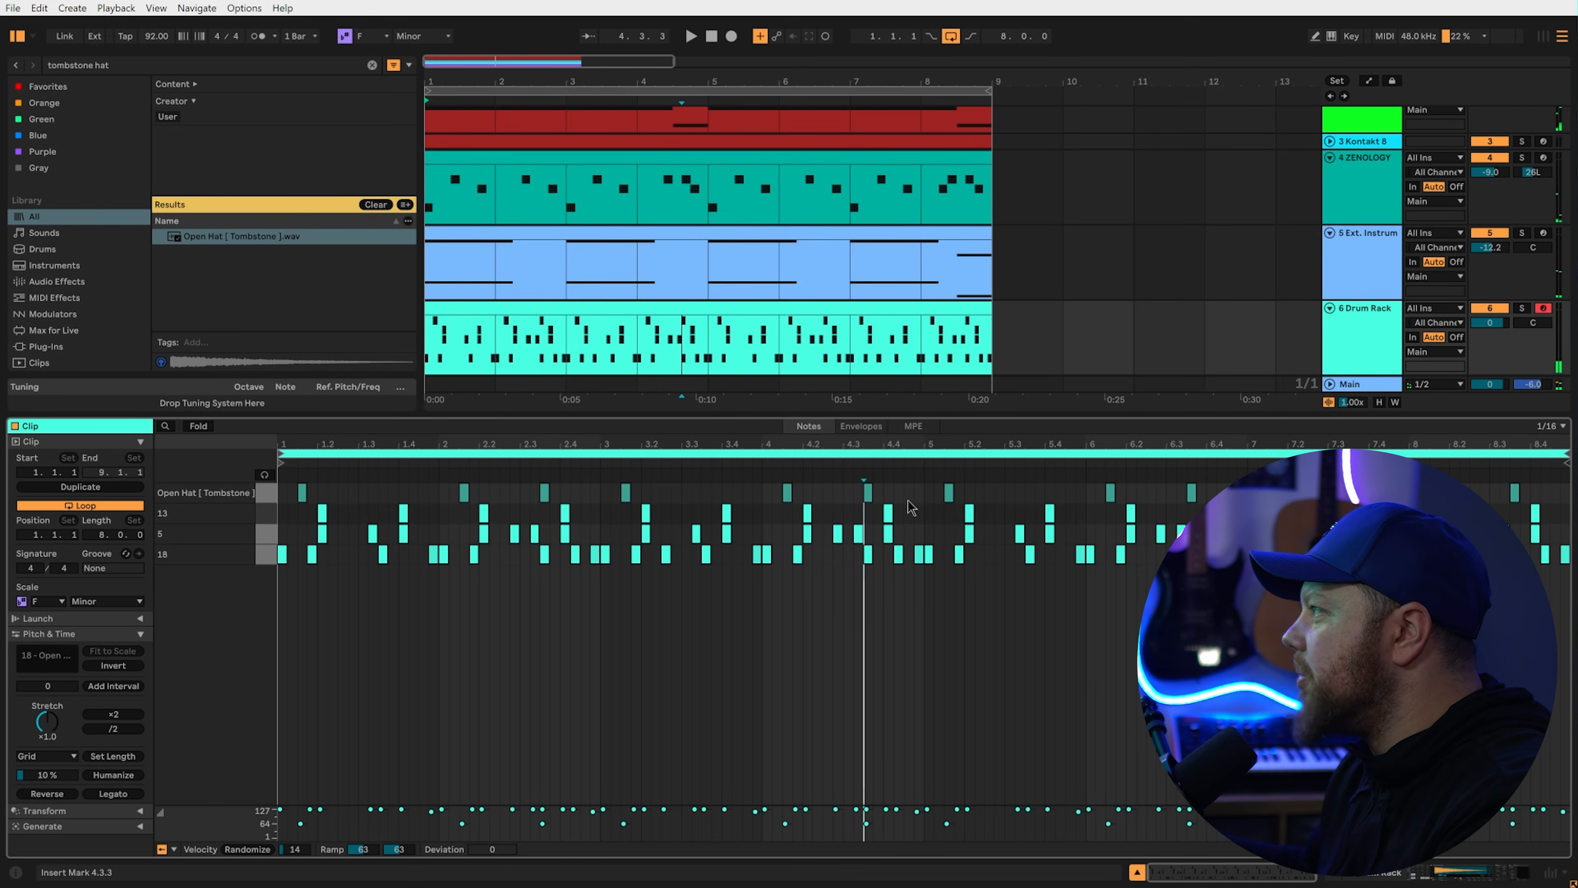
double_click(908, 494)
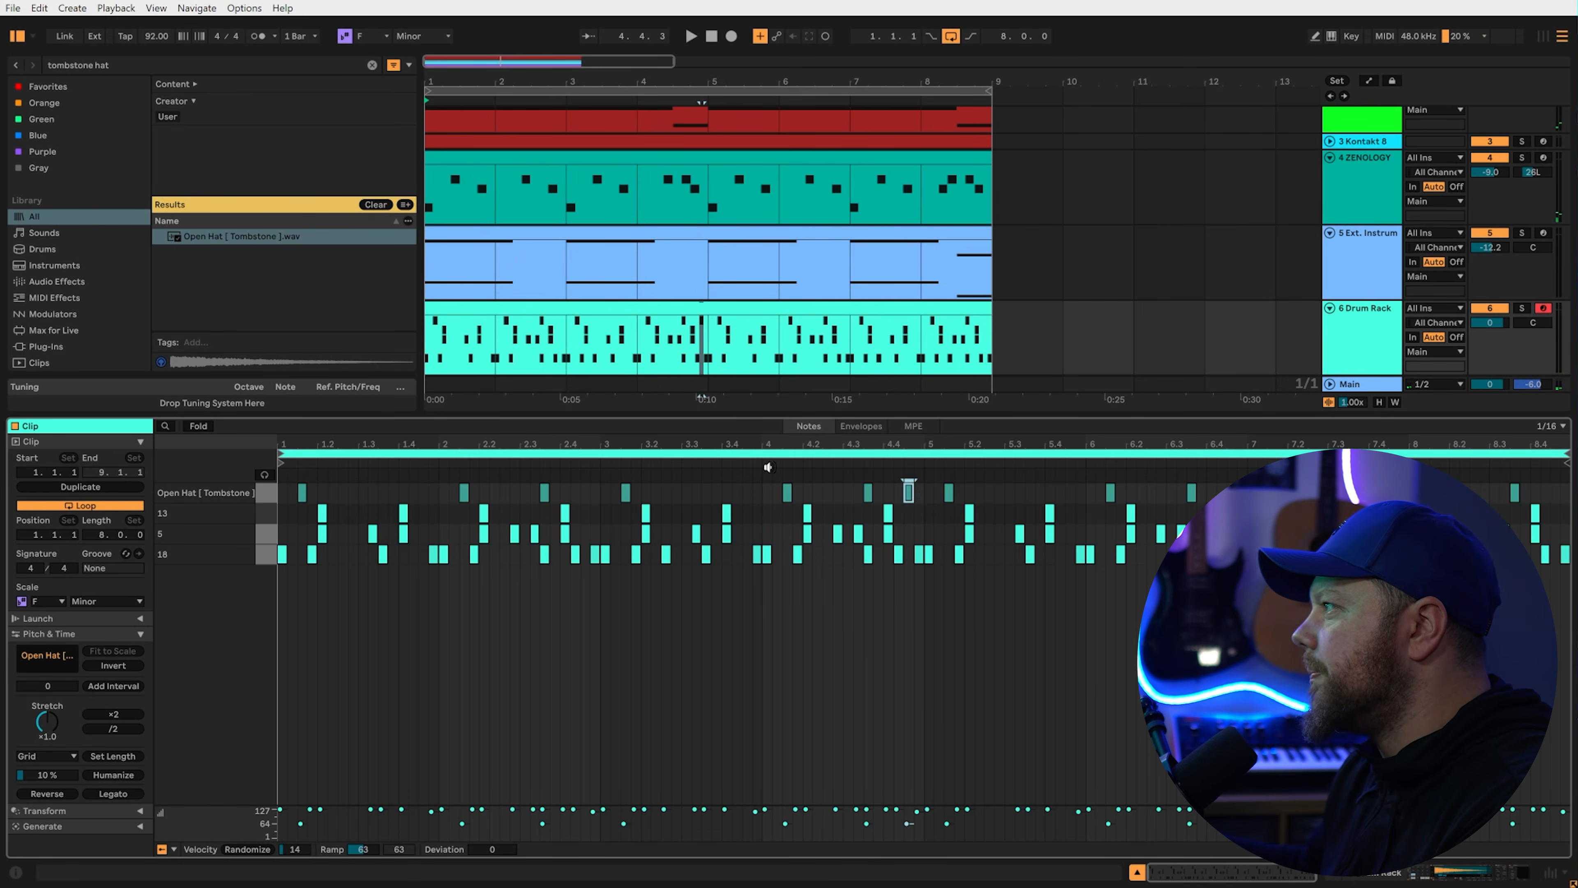
drag(909, 491, 899, 496)
key(space)
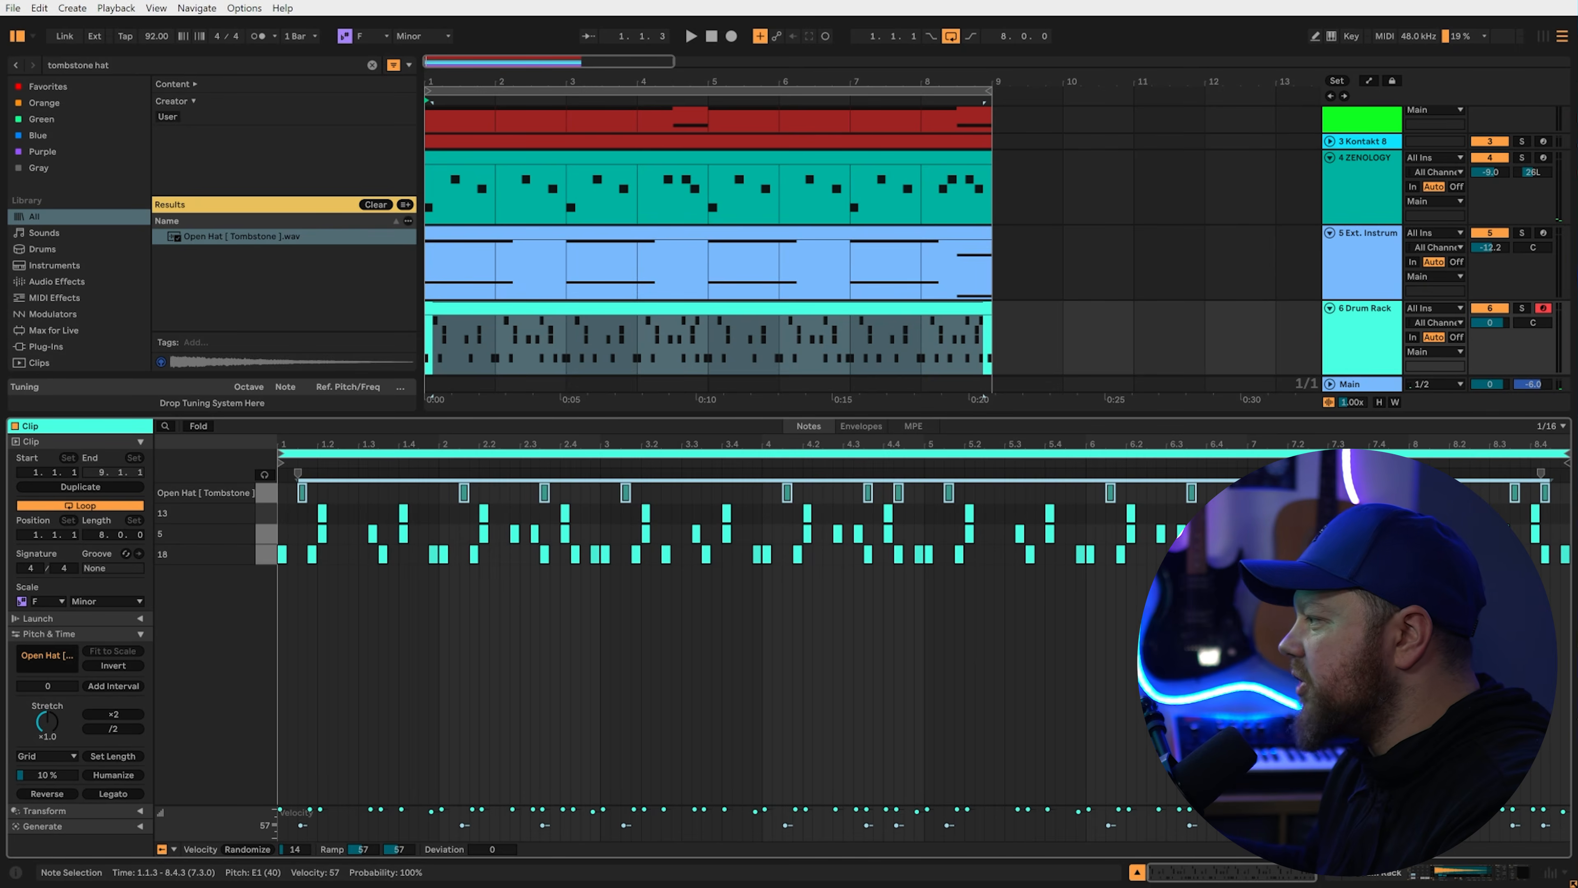
key(space)
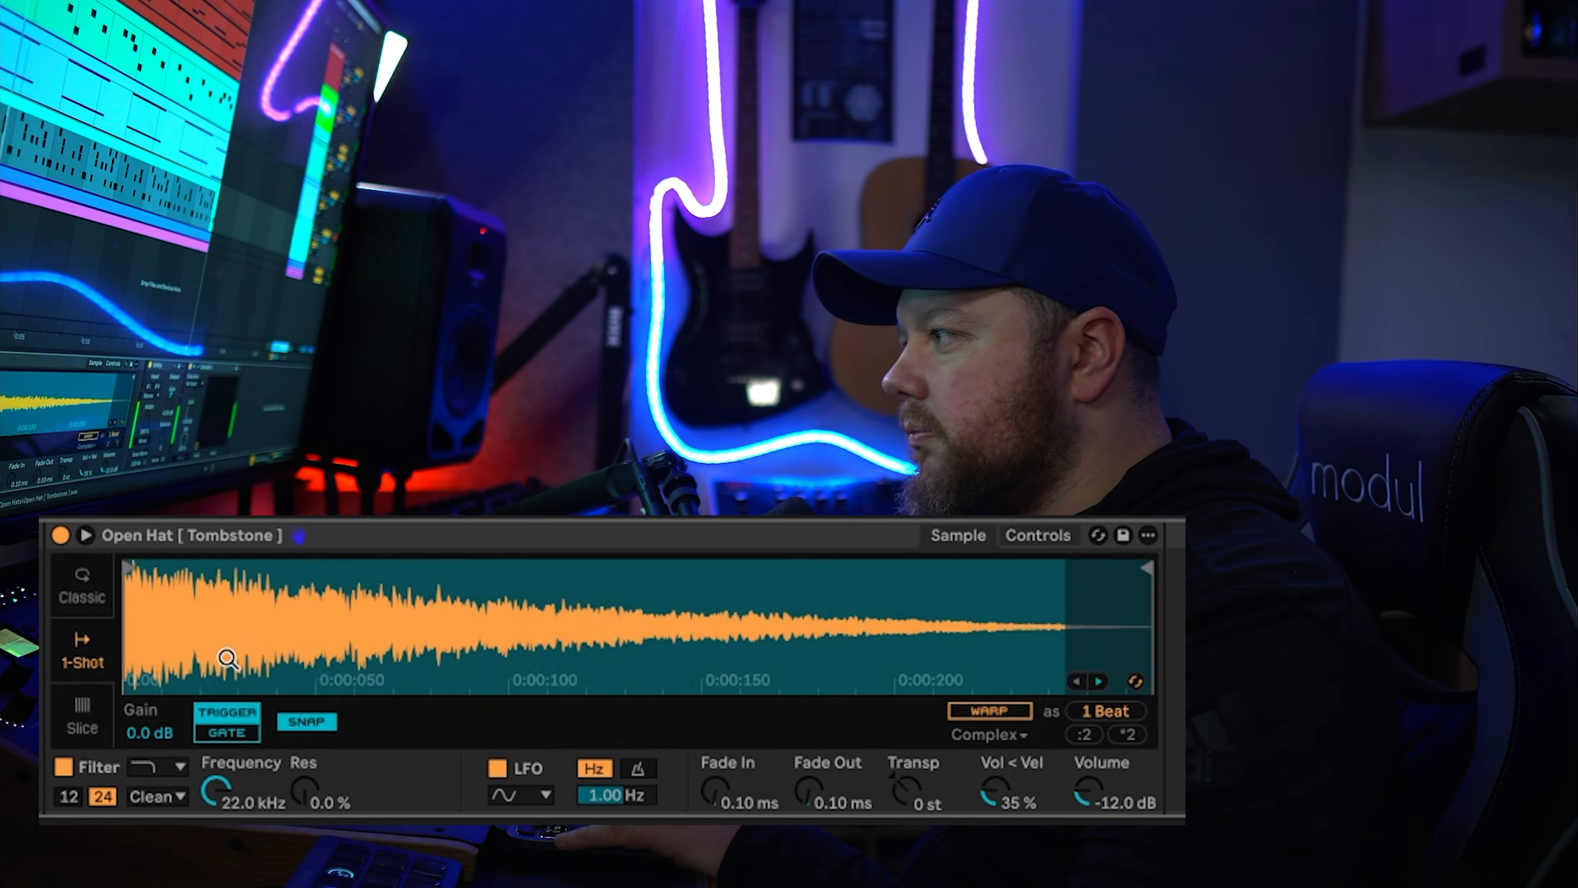
click(320, 726)
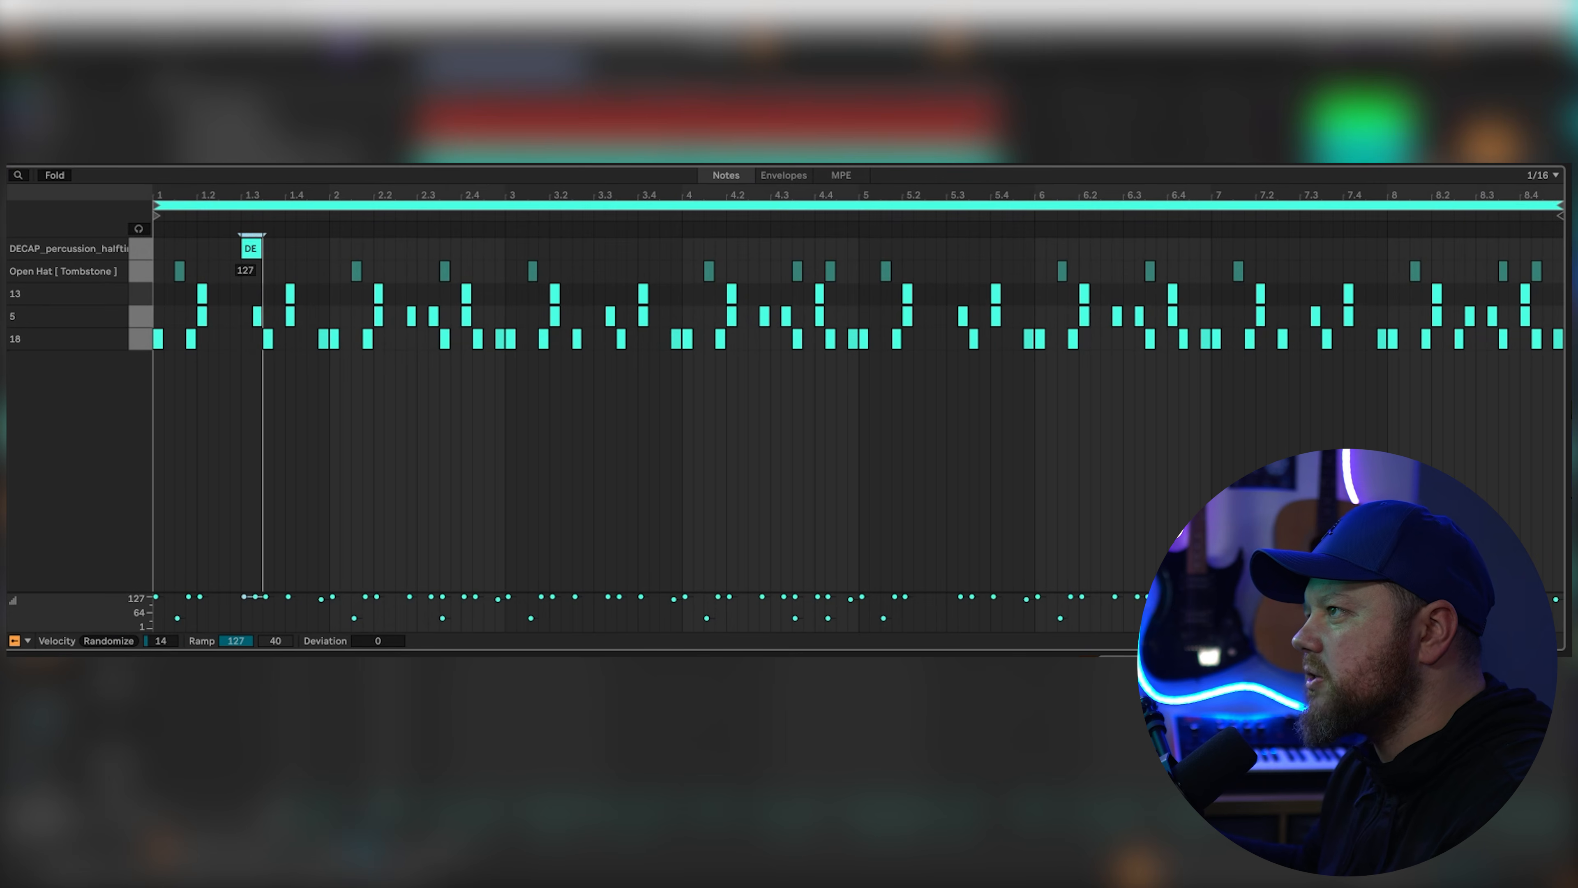
Step: Move the DECAP halftime percussion hit to 1.2.4 and repeat it every two bars through the end of bar 8
key(space)
drag(262, 248, 235, 248)
key(space)
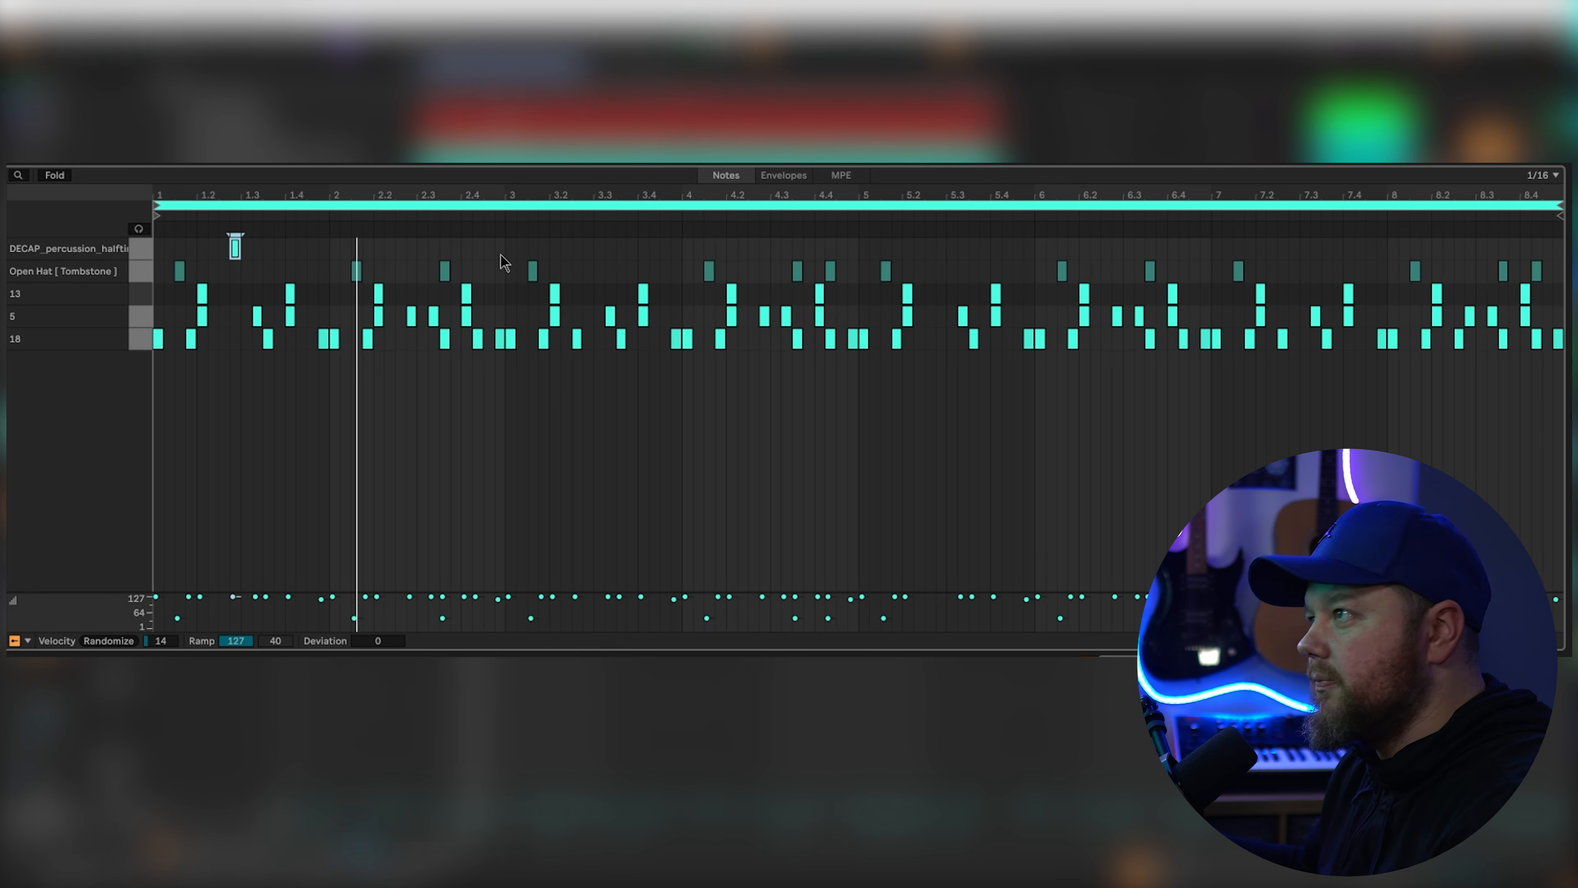
drag(501, 254, 154, 249)
key(ctrl+d)
key(ctrl+d)
key(ctrl+d)
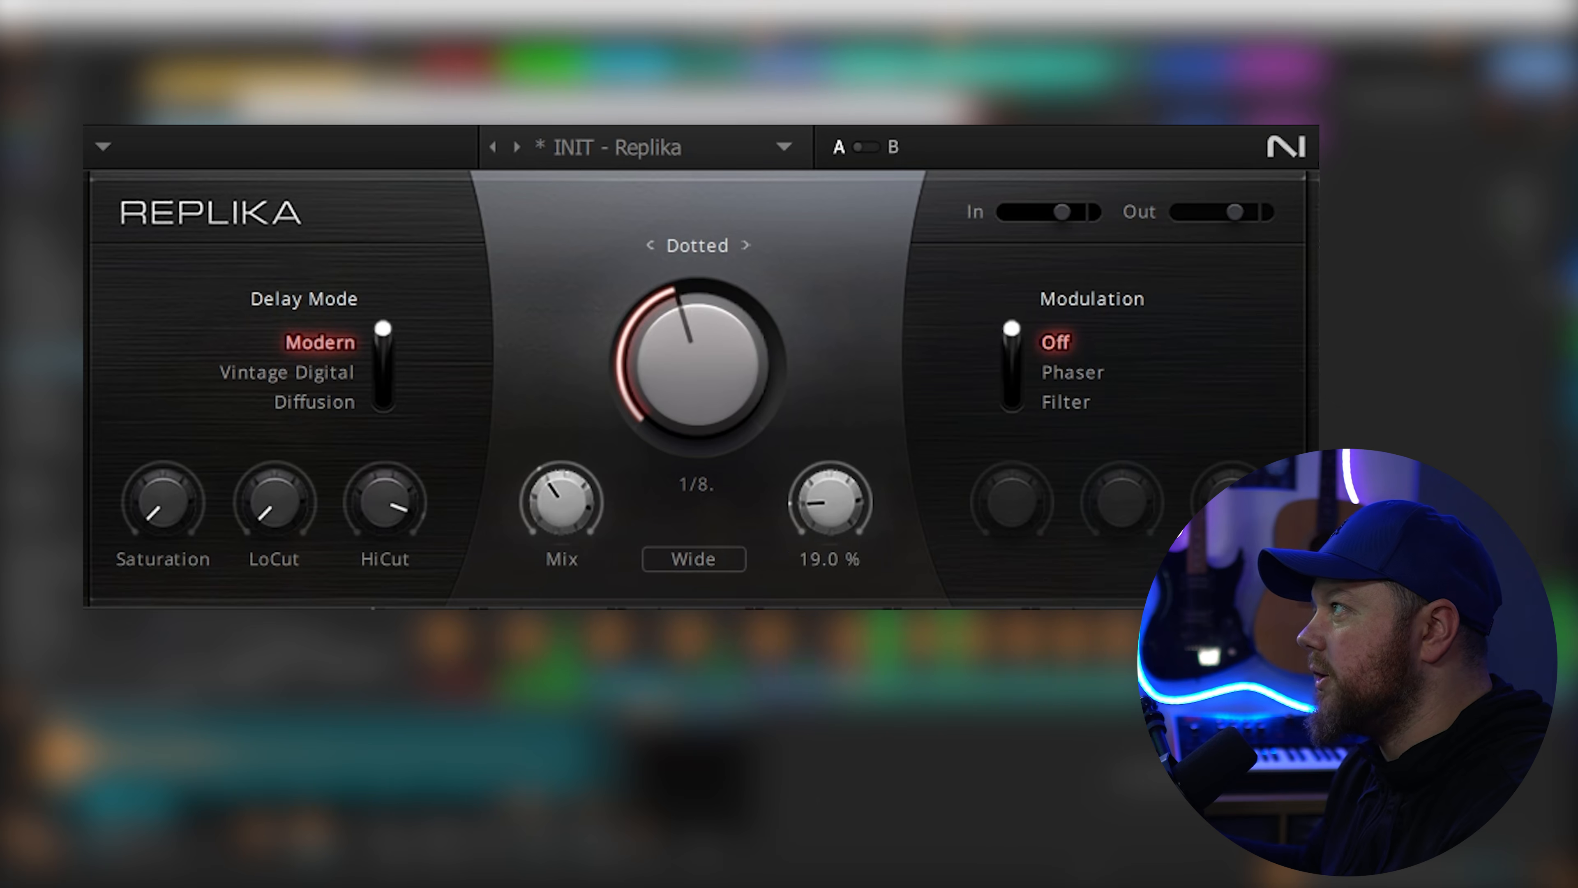
Step: Switch the Replika delay's Wide option
click(694, 556)
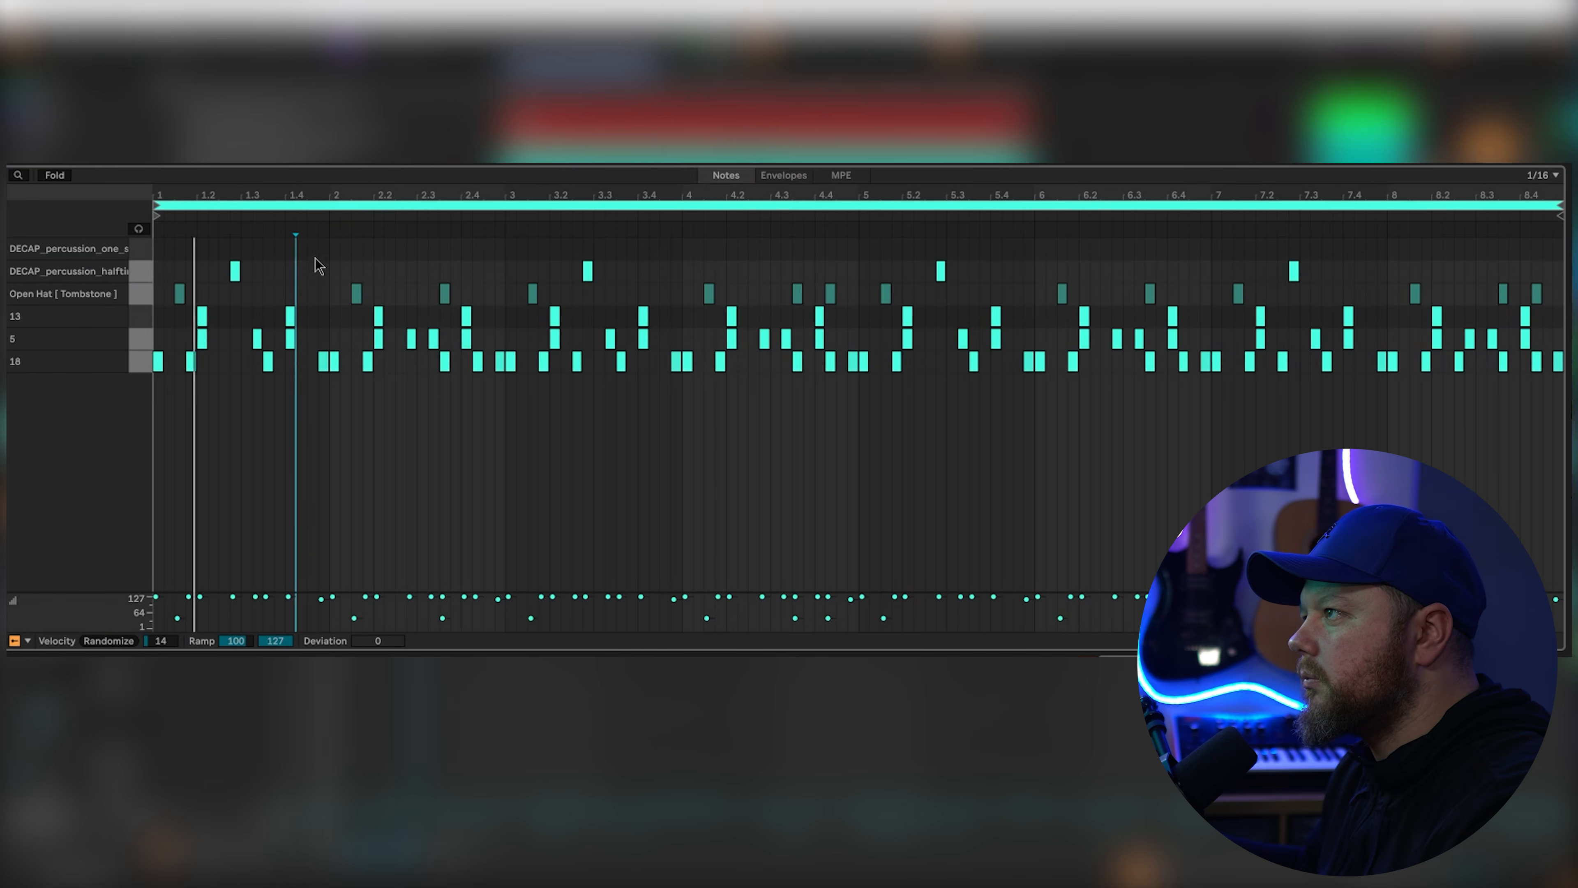
Step: Add a DECAP percussion one-shot at 1.4.3 with velocity 40, repeated every two bars through bar 8, and set its chain volume to -6.0 dB
double_click(313, 252)
key(space)
key(space)
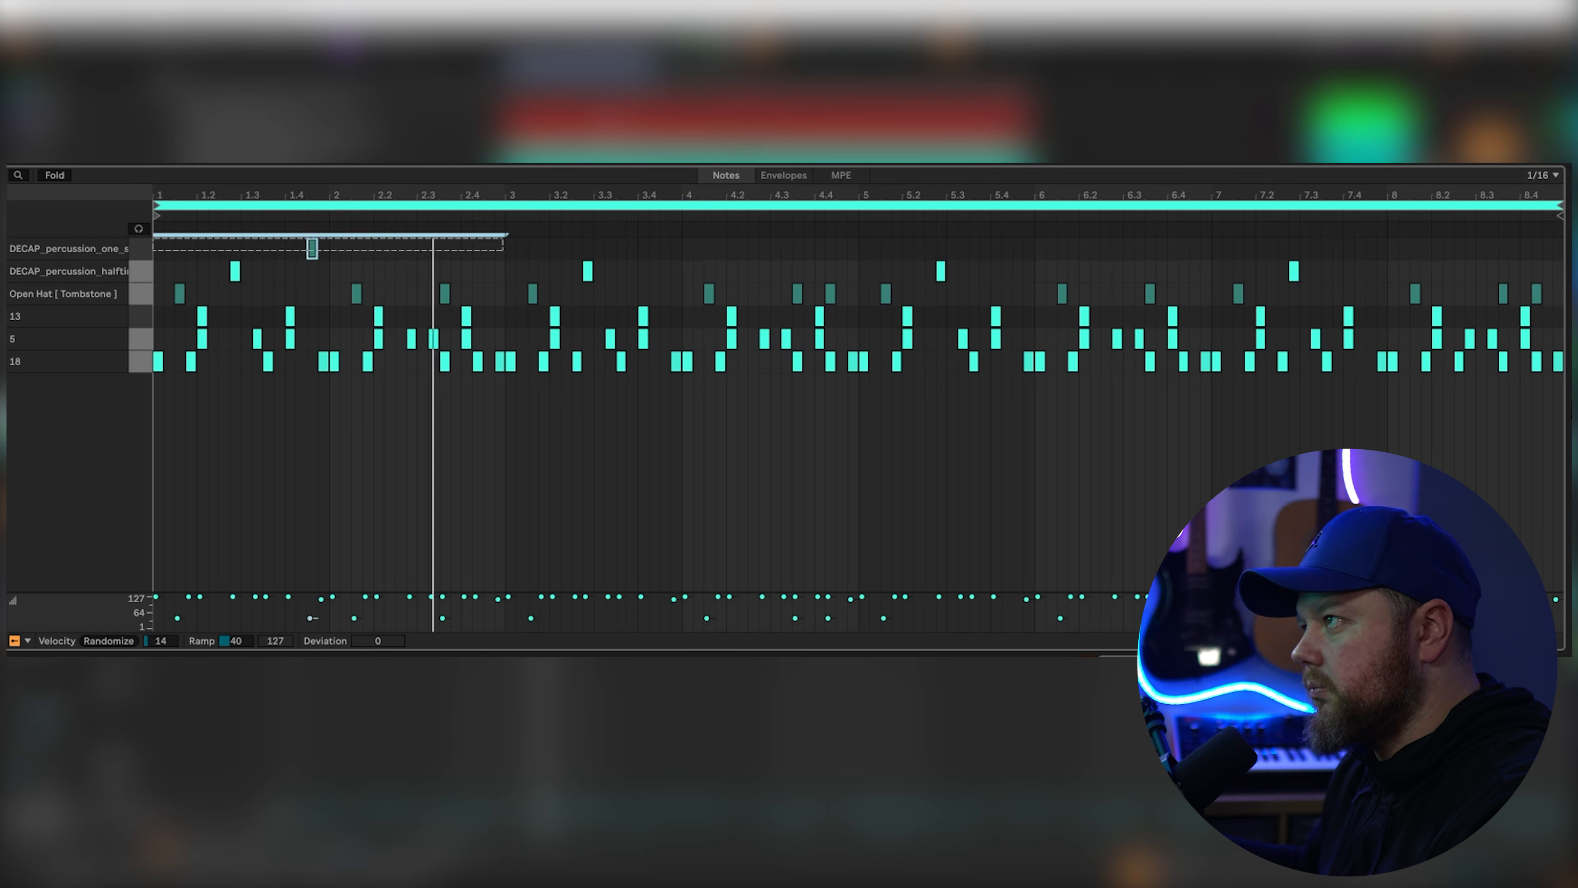
key(ctrl+d)
key(ctrl+d)
key(ctrl+d)
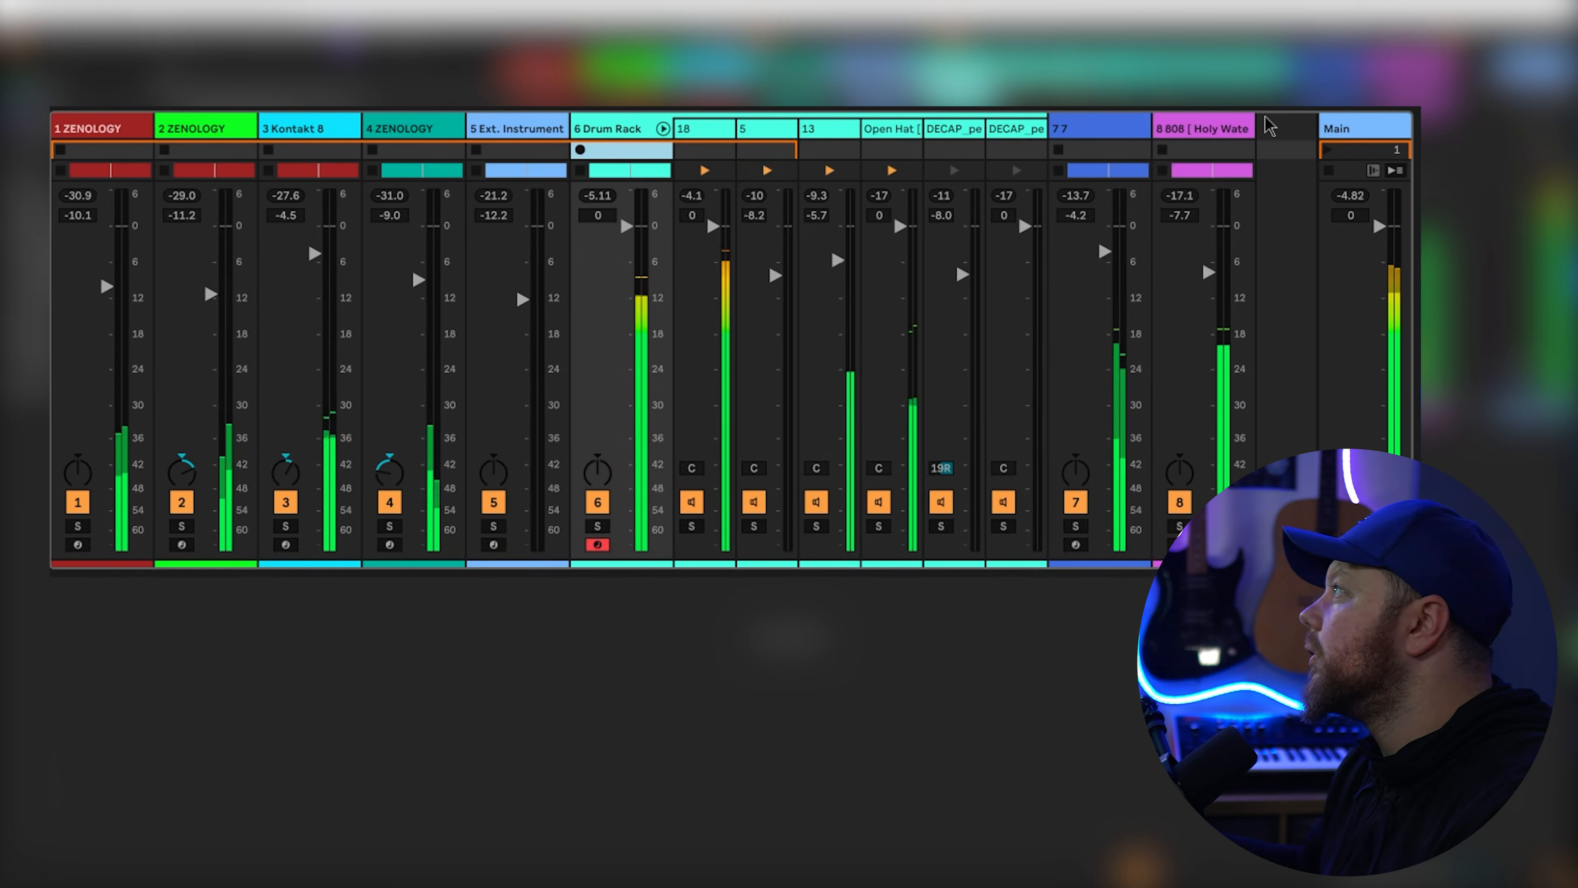
drag(1022, 280, 1022, 315)
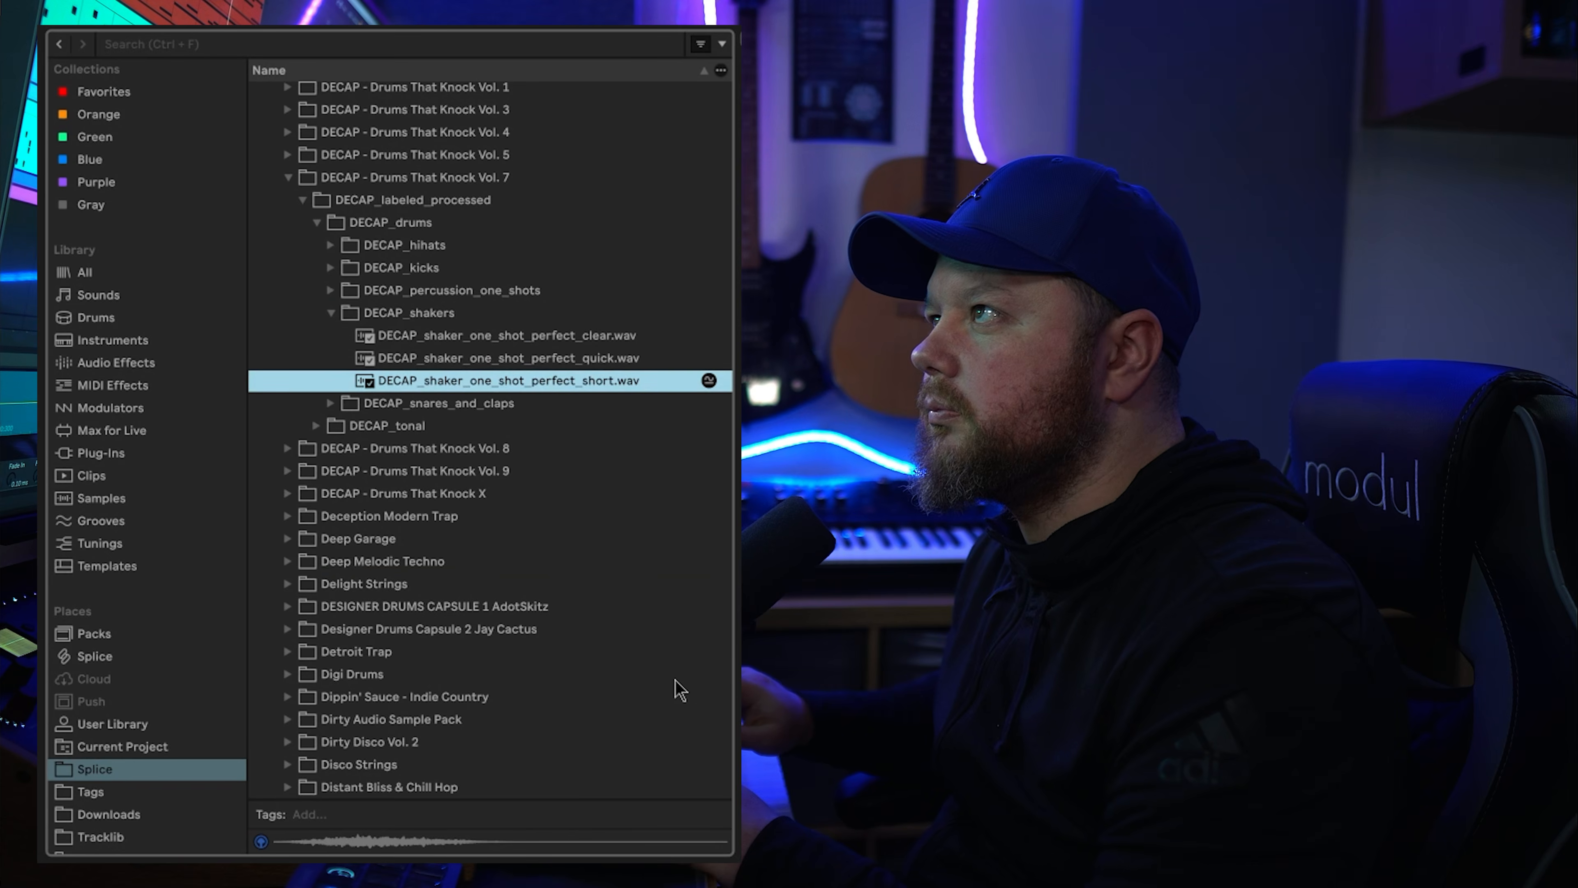
Step: Replace the halftime percussion sample with DECAP_shaker_one_shot_perfect_short.wav and slightly lower that chain's volume
key(Down)
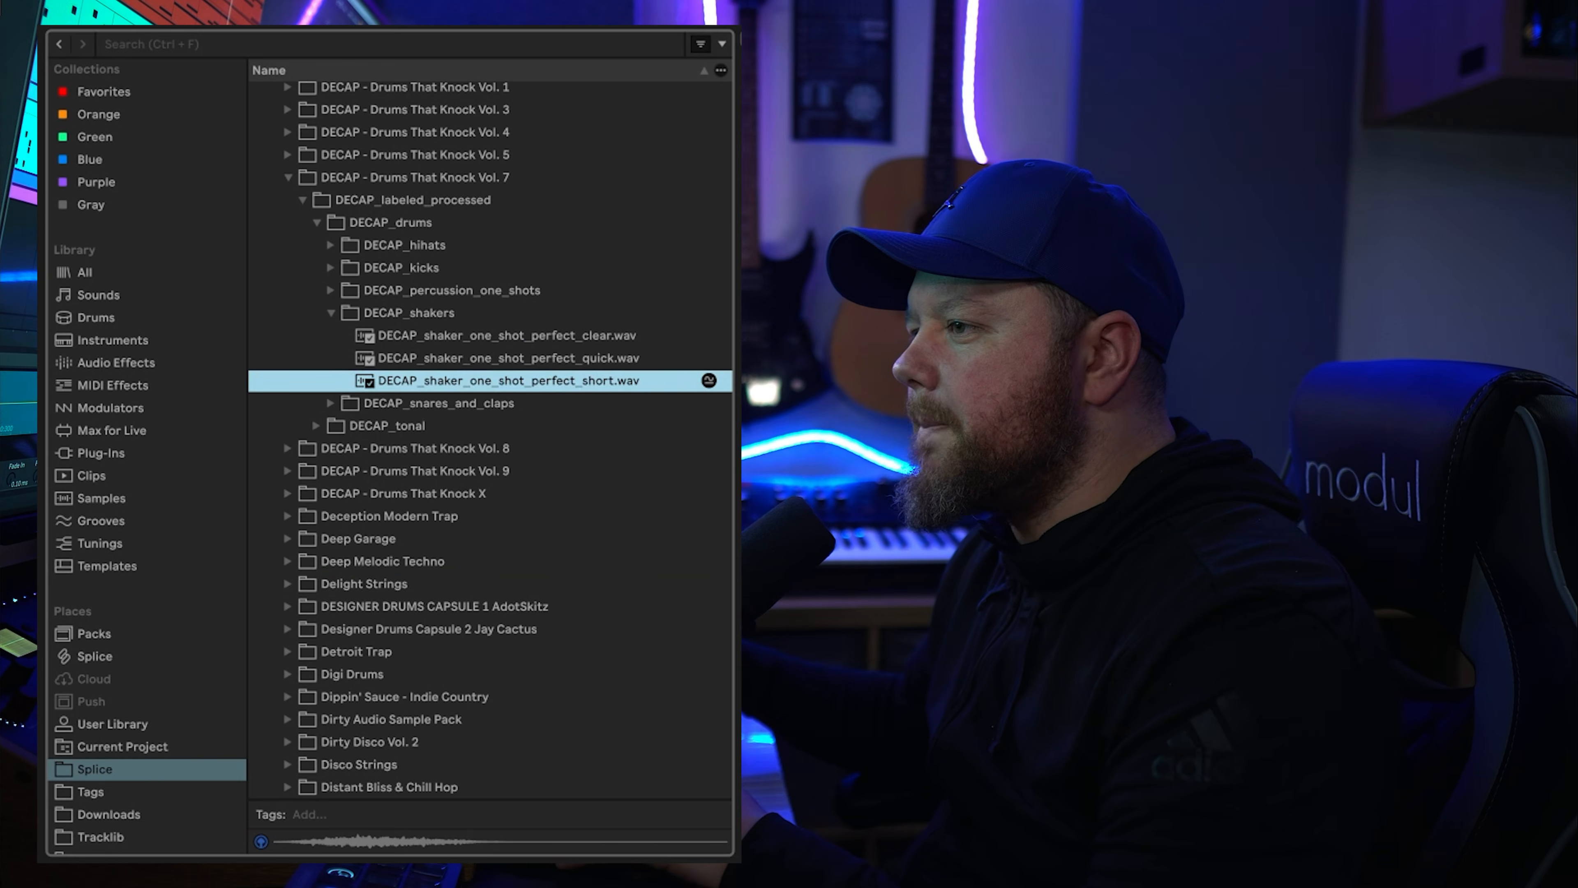
click(527, 382)
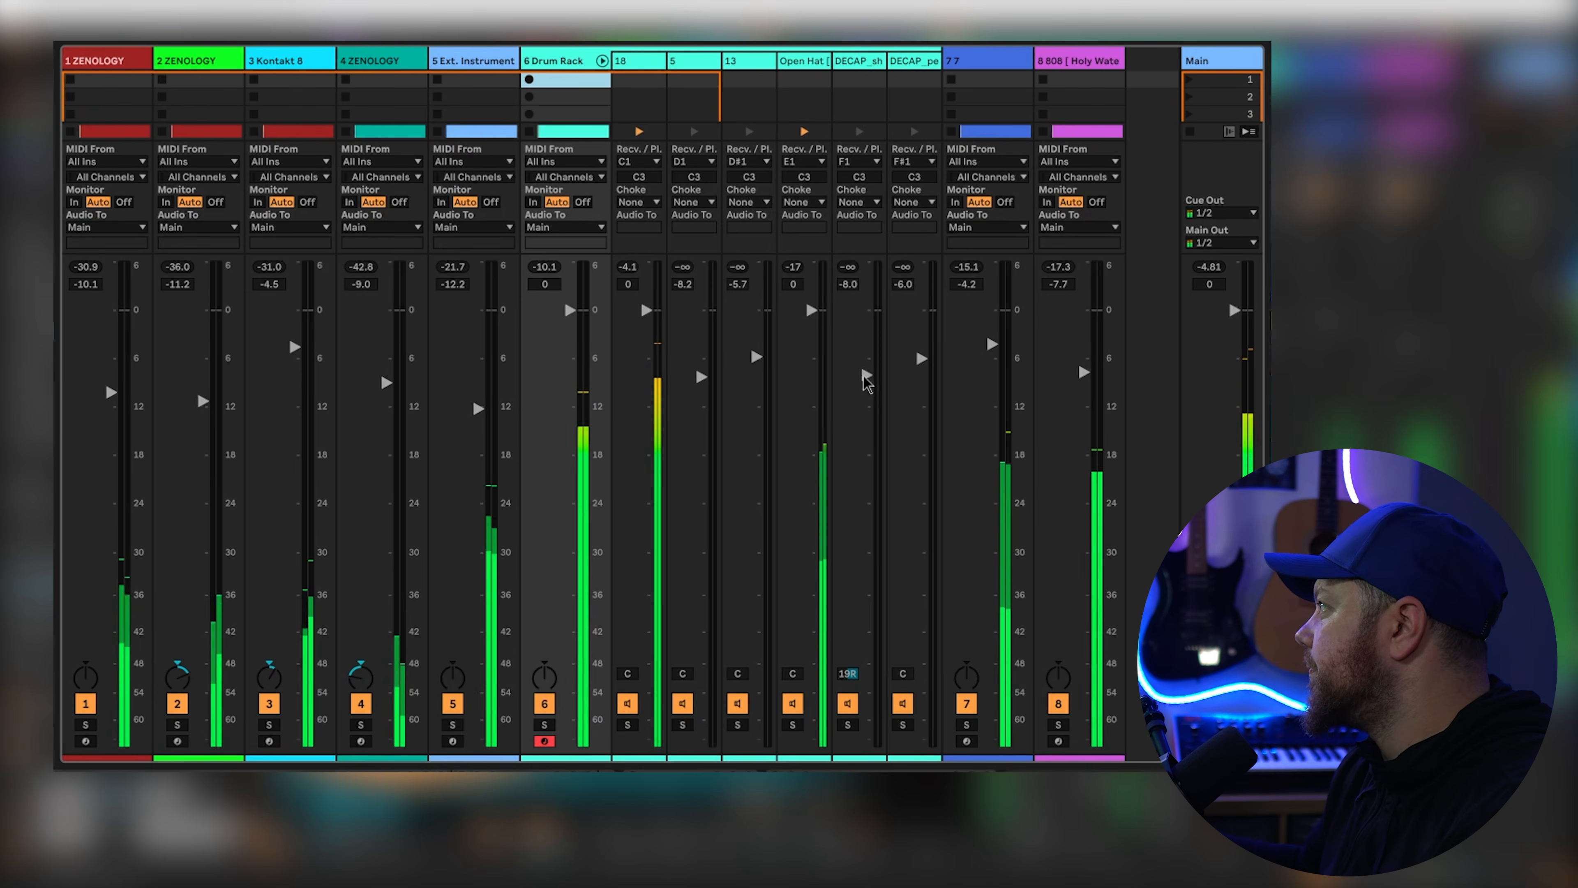
drag(866, 377, 866, 392)
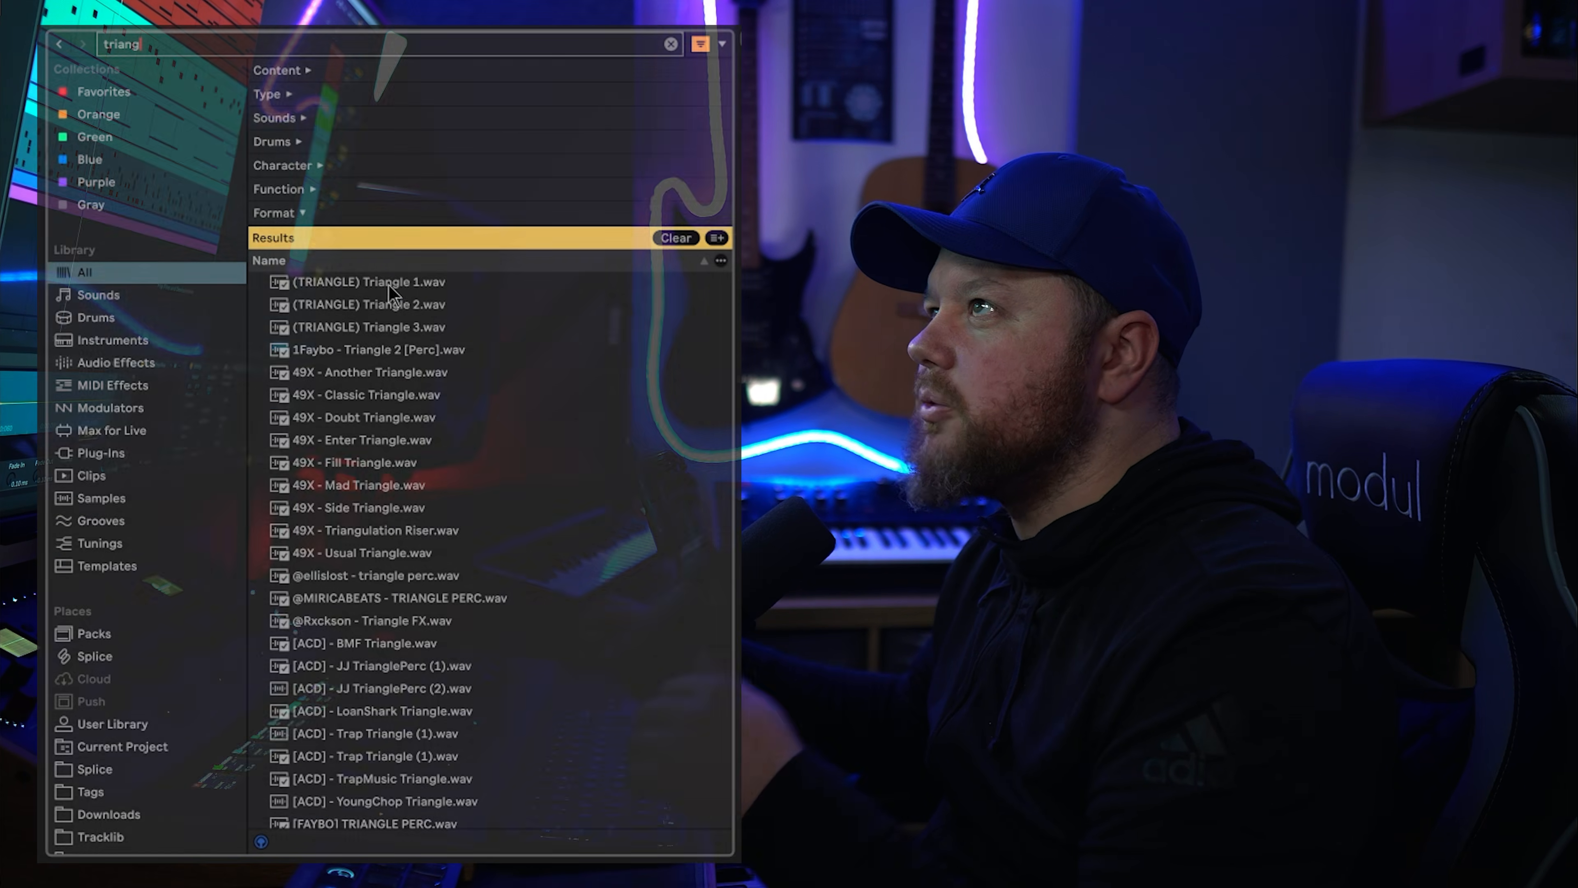
Step: Audition triangle samples, then place a SCOTT_STORCH_triangle hit at 2.4.3 and repeat it every two bars through bar 8
click(389, 285)
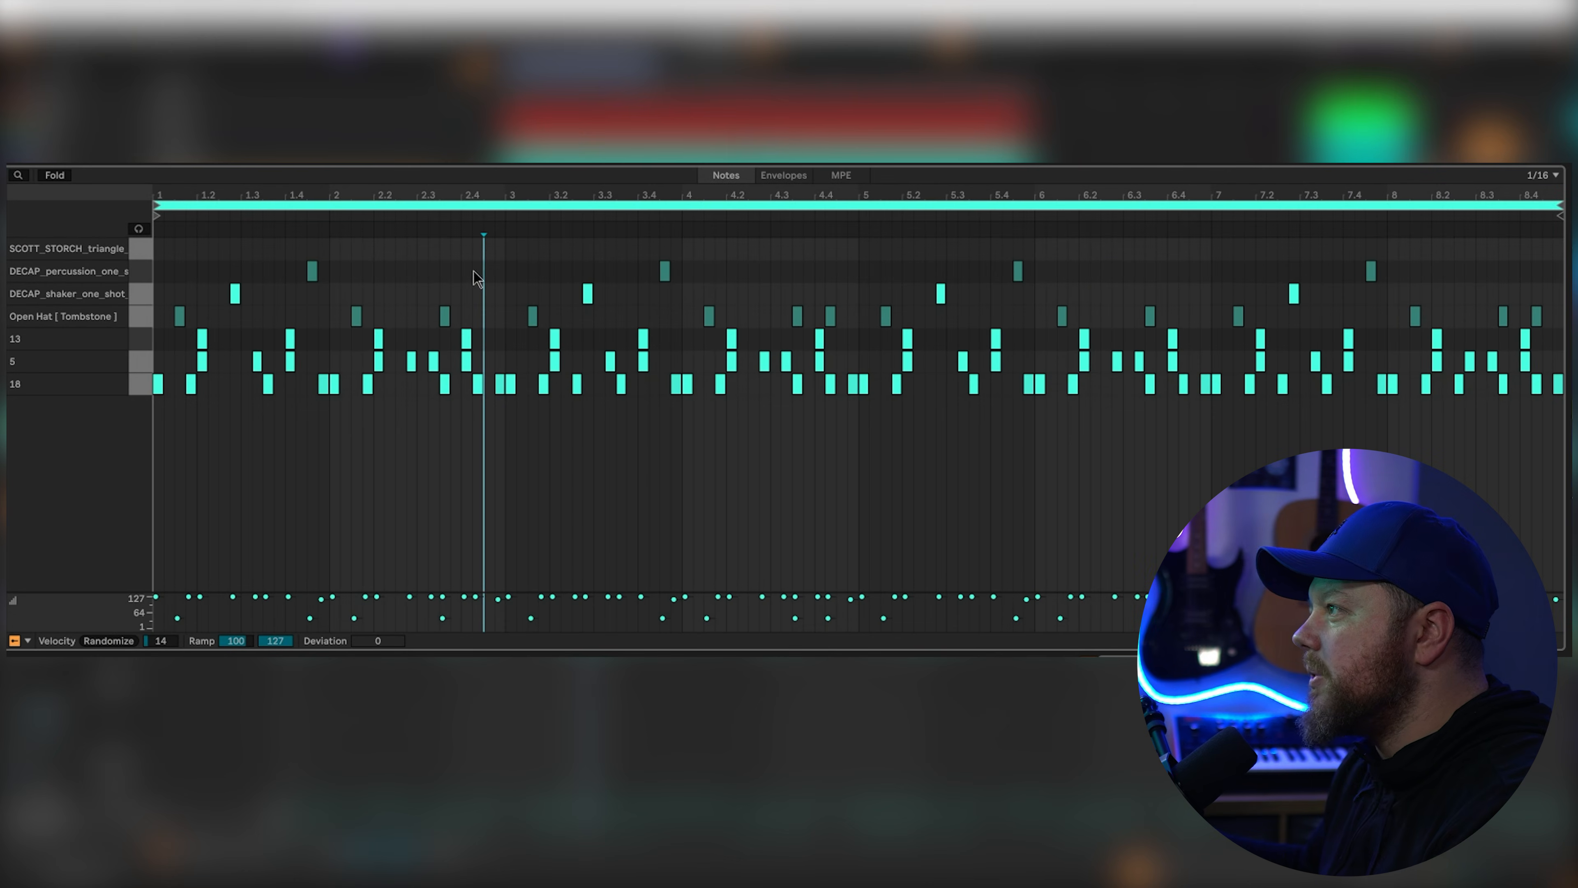
double_click(489, 248)
key(space)
drag(506, 248, 93, 184)
key(ctrl+d)
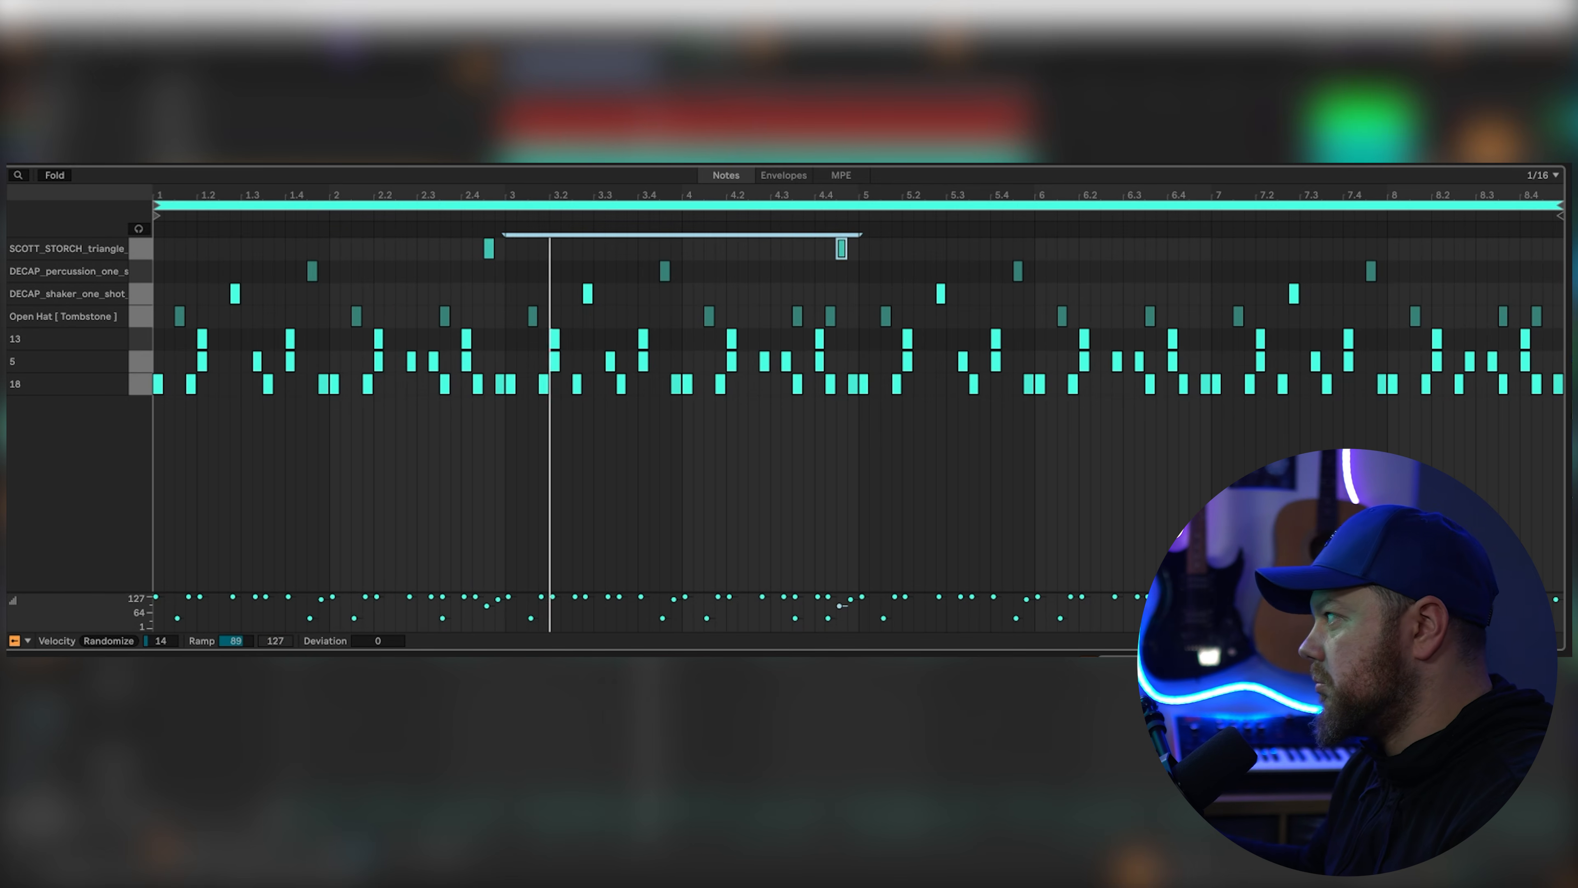
key(ctrl+d)
key(ctrl+d)
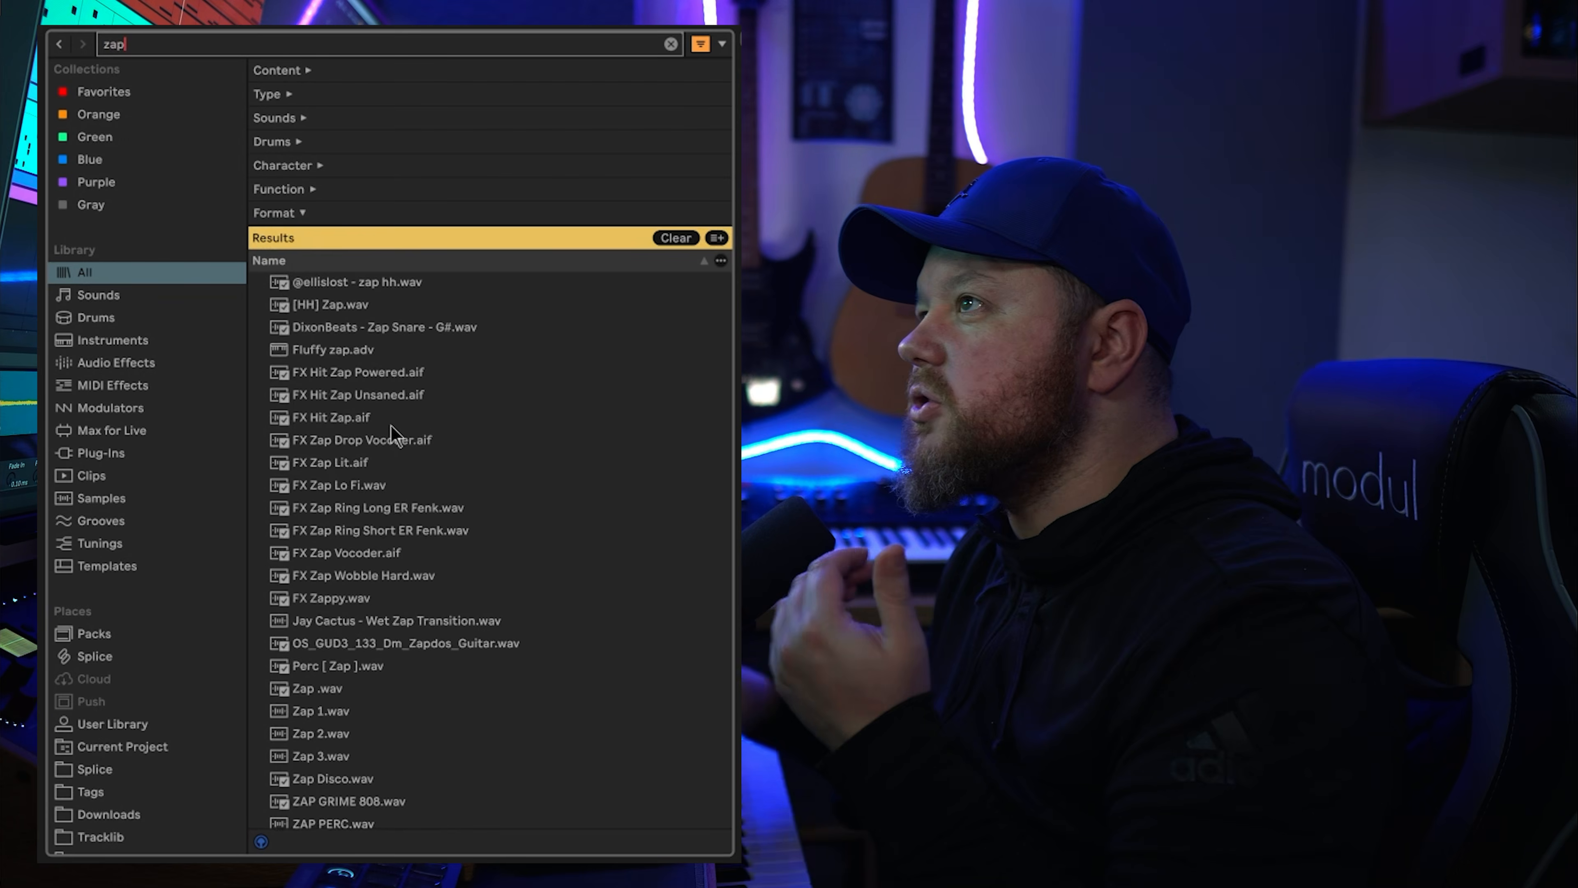
Step: Audition the zap samples FX Zap Lo Fi and FX Zap Lit, and load FX Zap Lit into the Drum Rack
click(340, 484)
click(344, 463)
drag(322, 464, 247, 545)
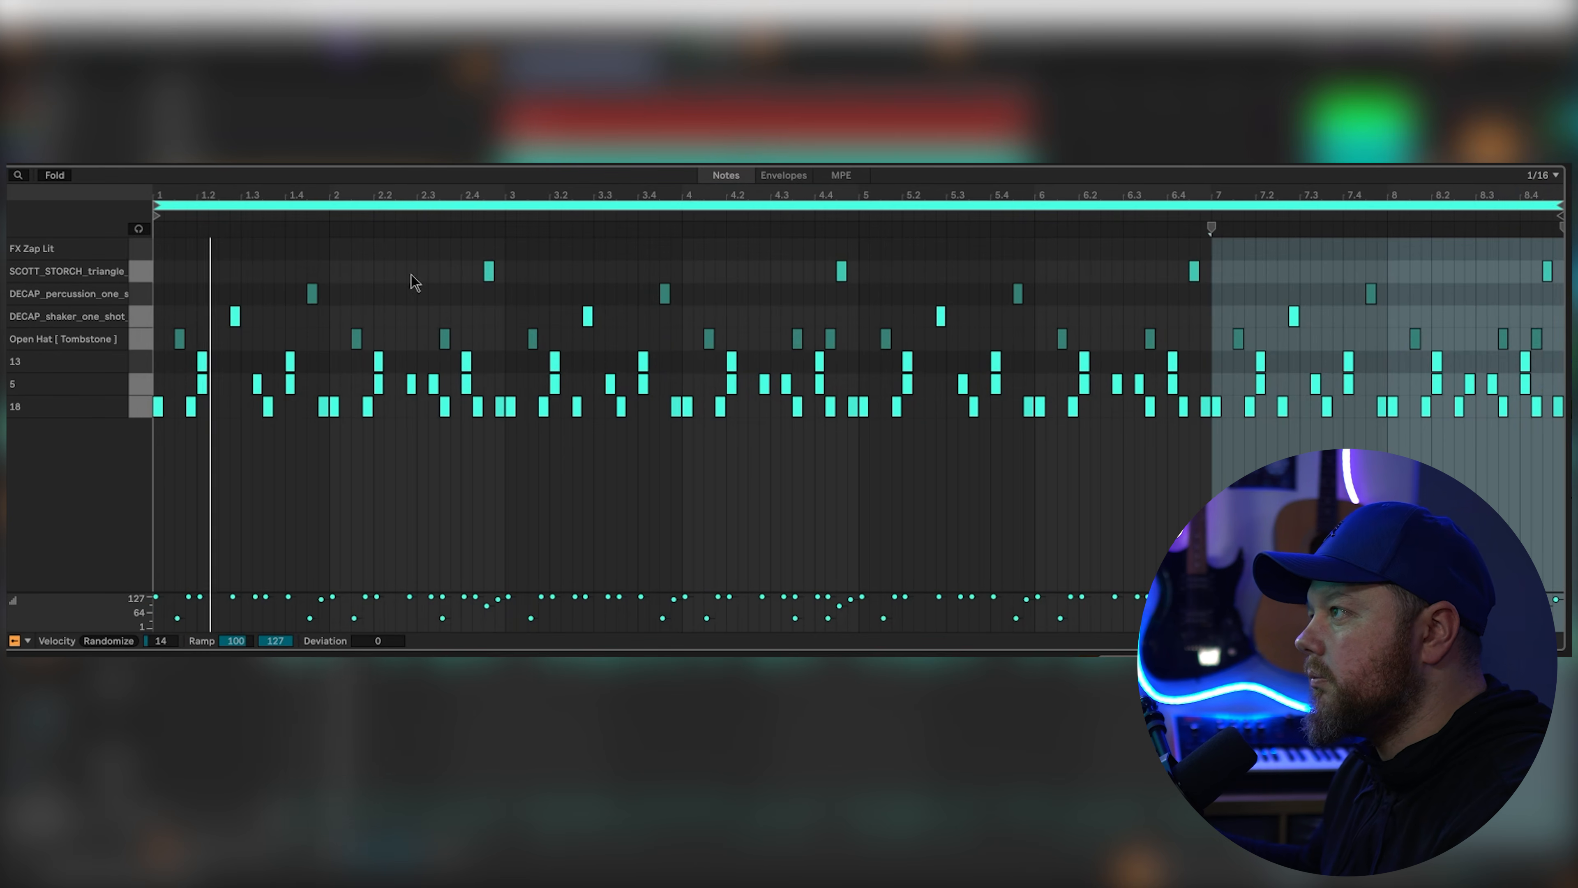
Step: Place an FX Zap Lit hit at 2.2.3 and repeat it four bars on at 6.2.3
double_click(401, 248)
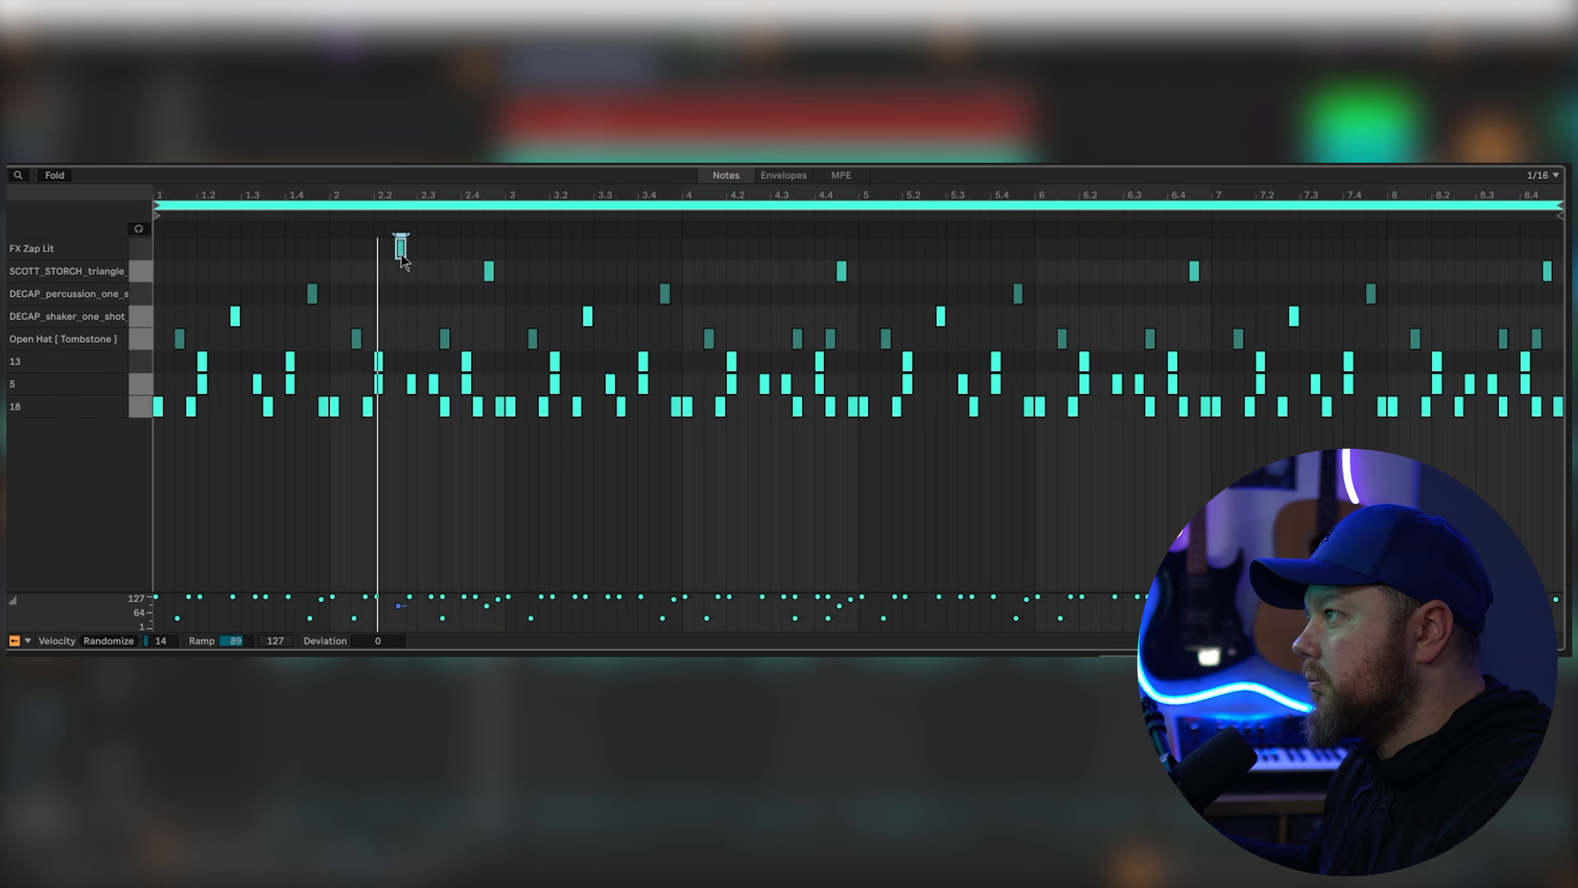
drag(682, 254, 153, 239)
key(ctrl+d)
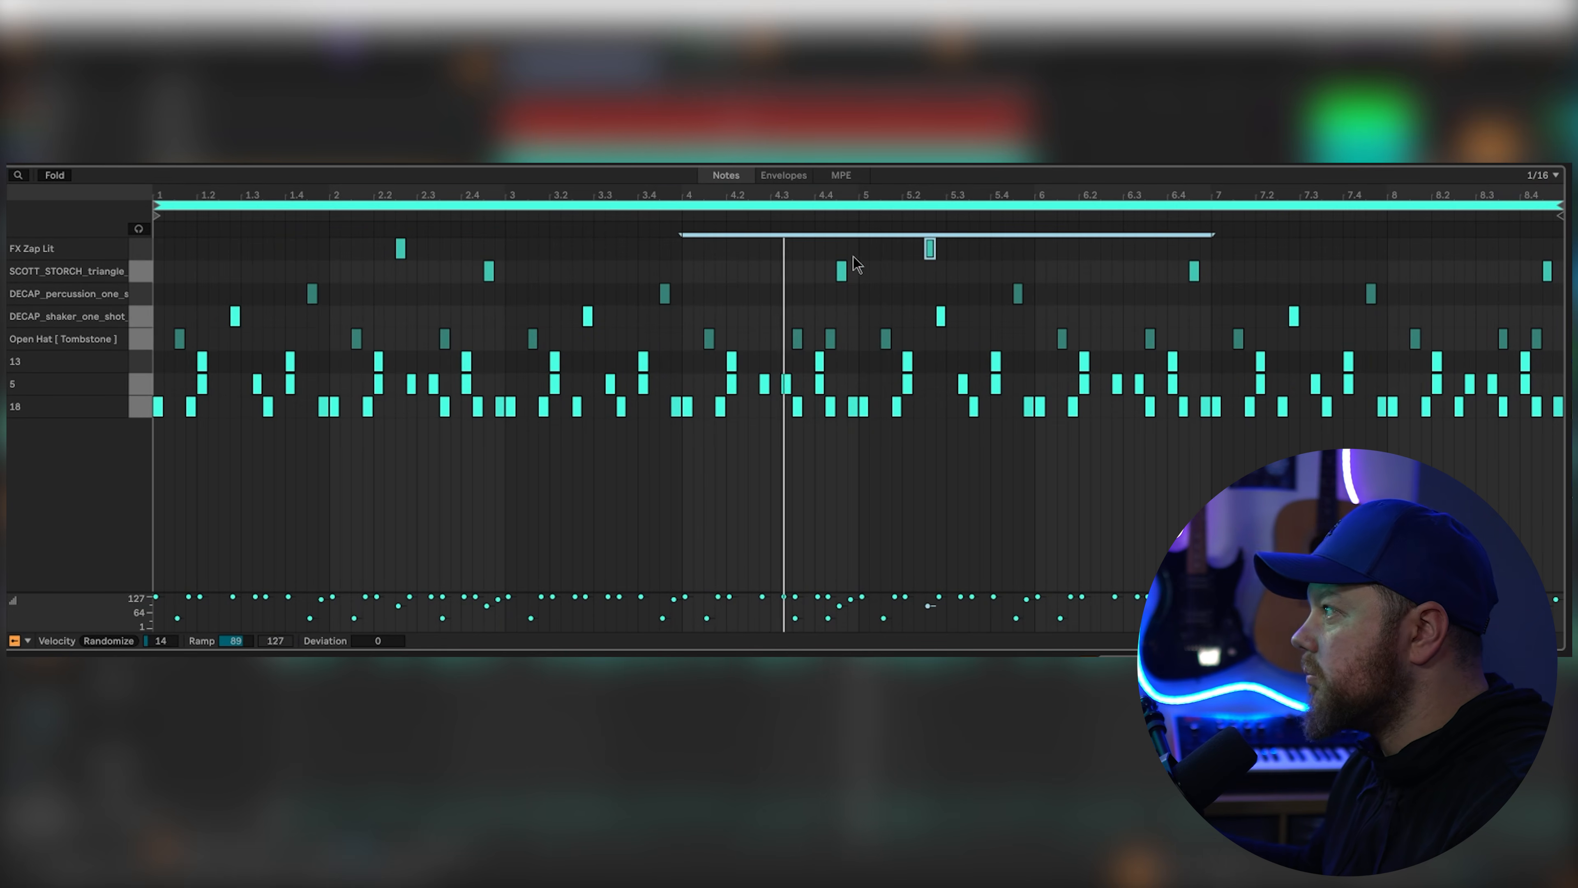
key(ctrl+z)
drag(860, 246, 153, 238)
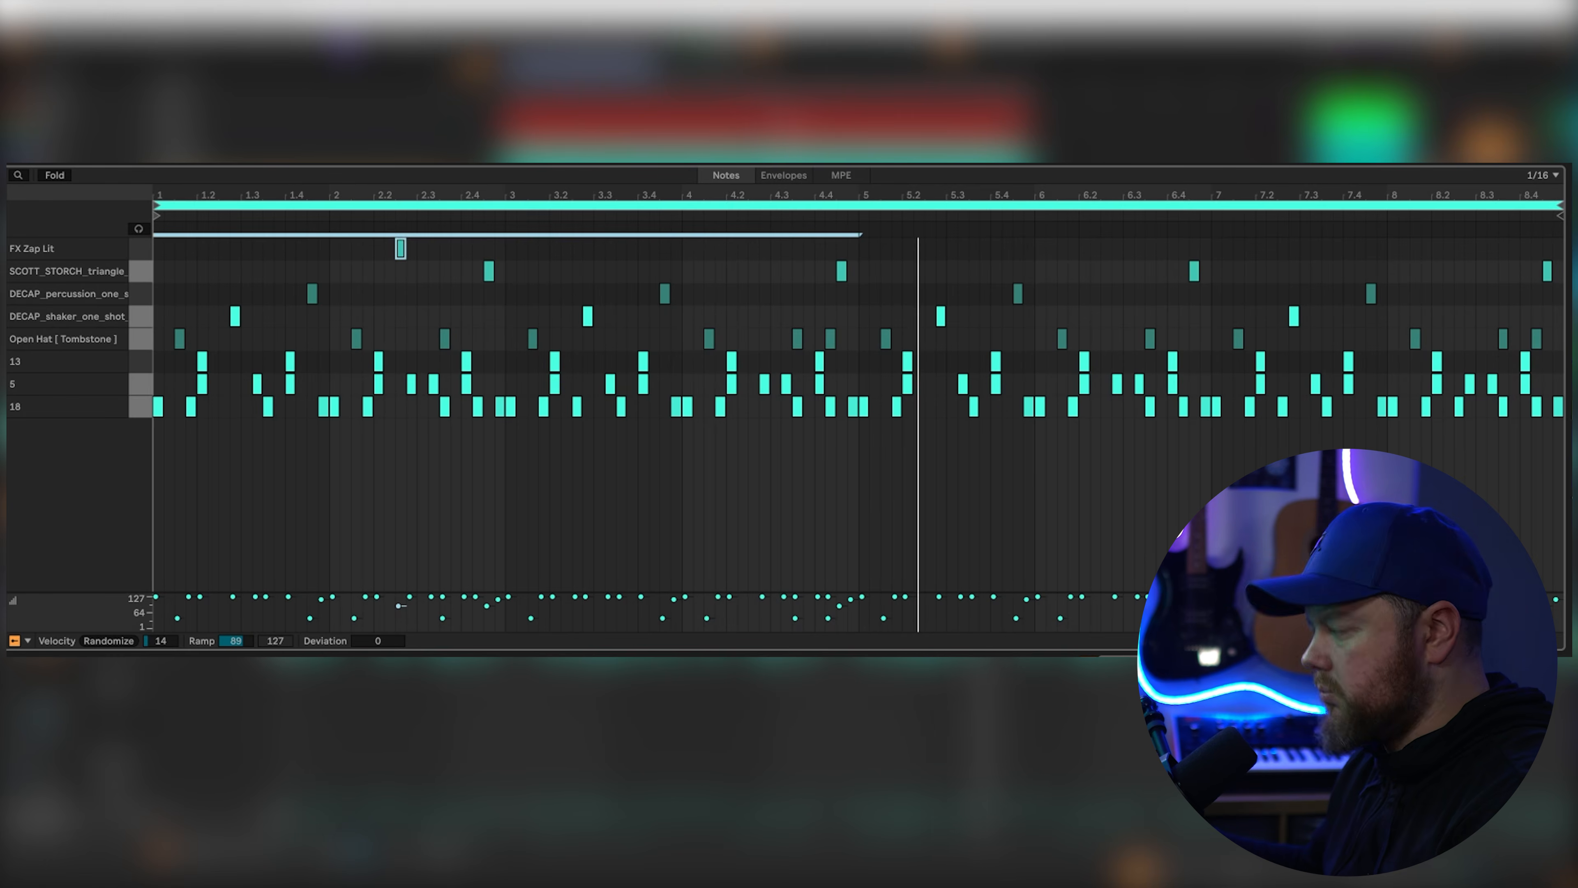
key(ctrl+d)
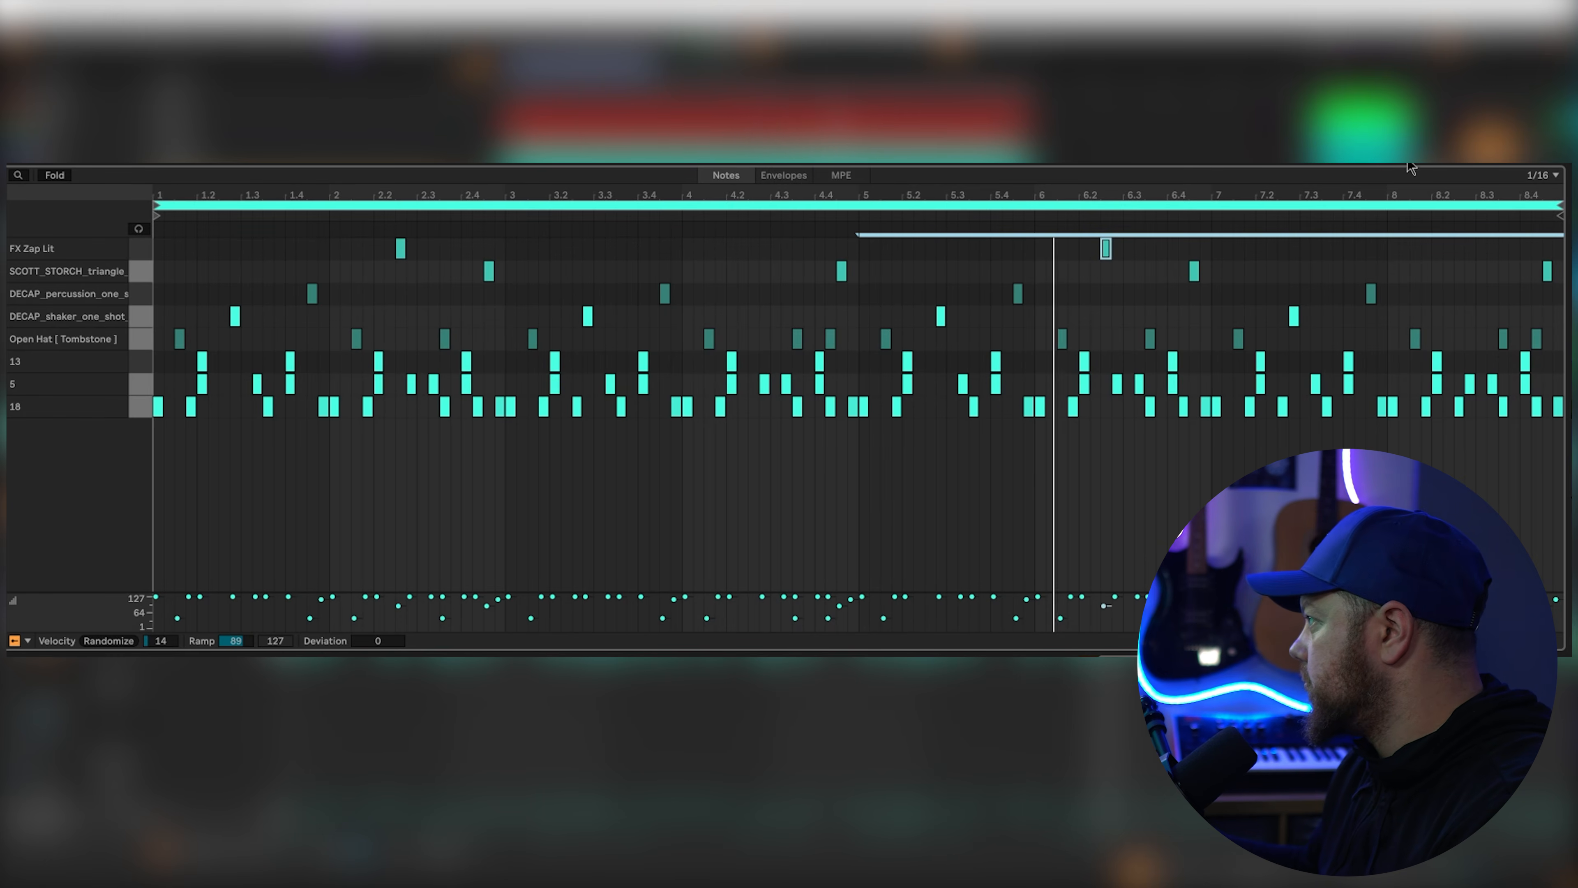
Step: Duplicate the second FX Zap Lit hit to 8.2.2
click(1027, 283)
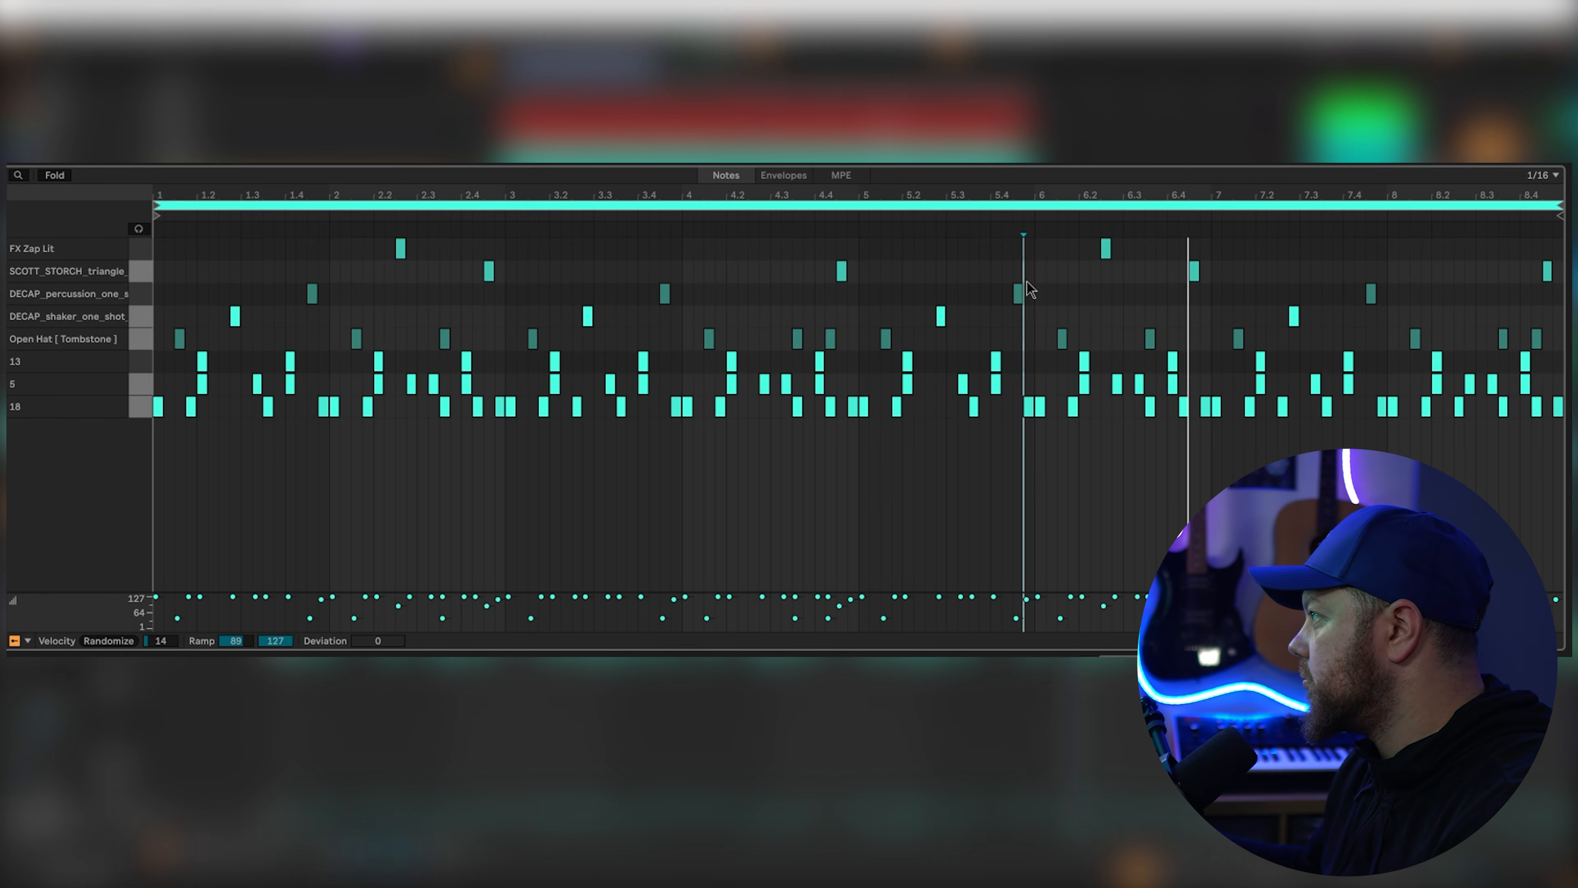
drag(863, 235, 1205, 248)
key(ctrl+d)
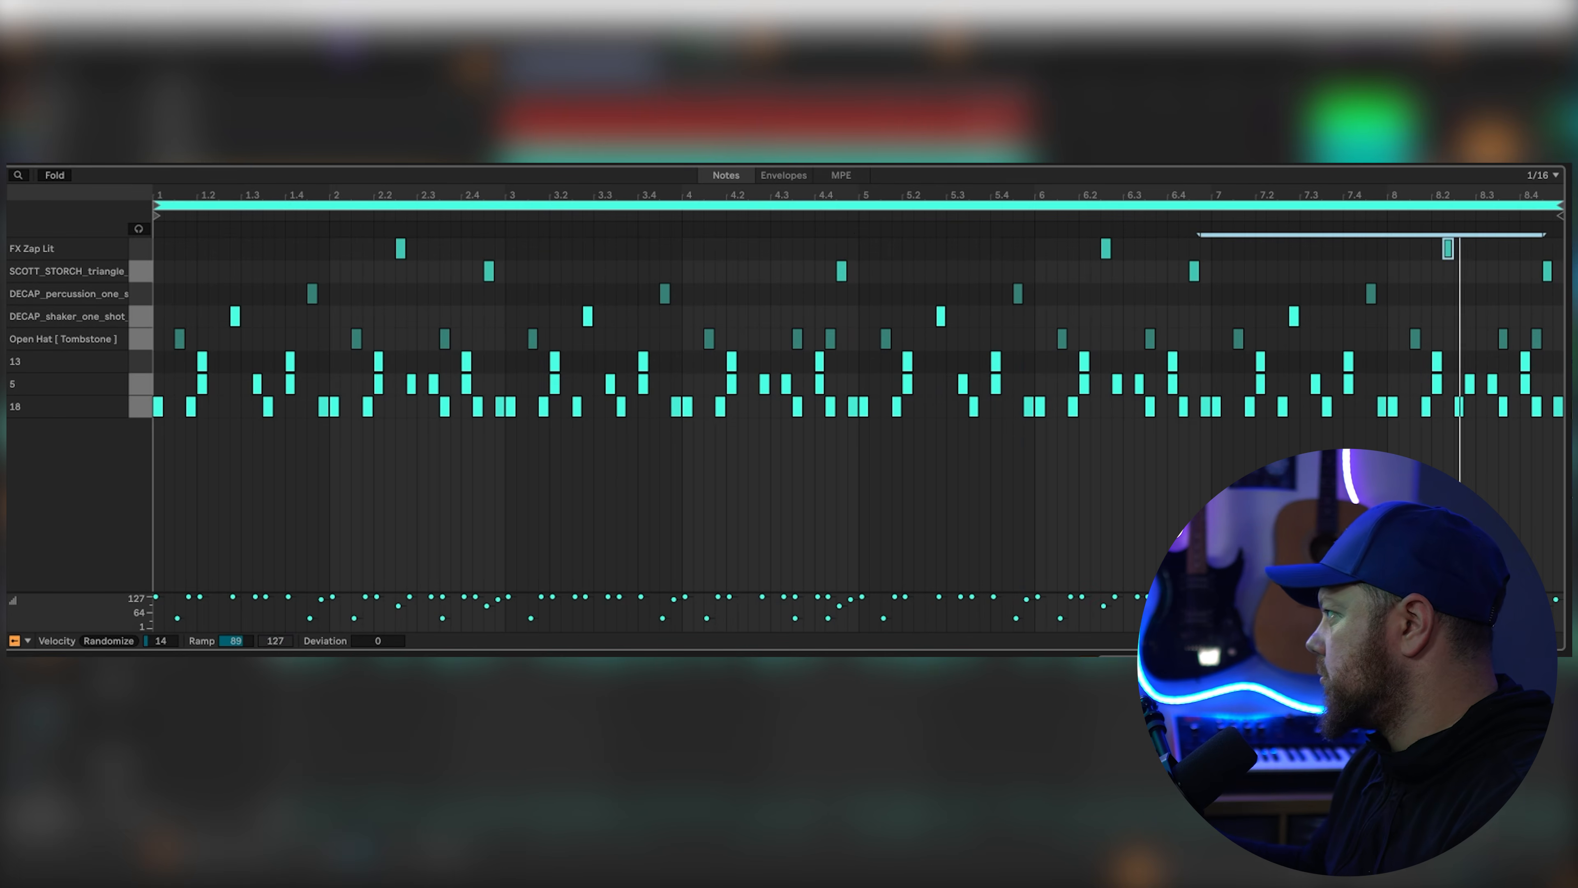
click(1432, 281)
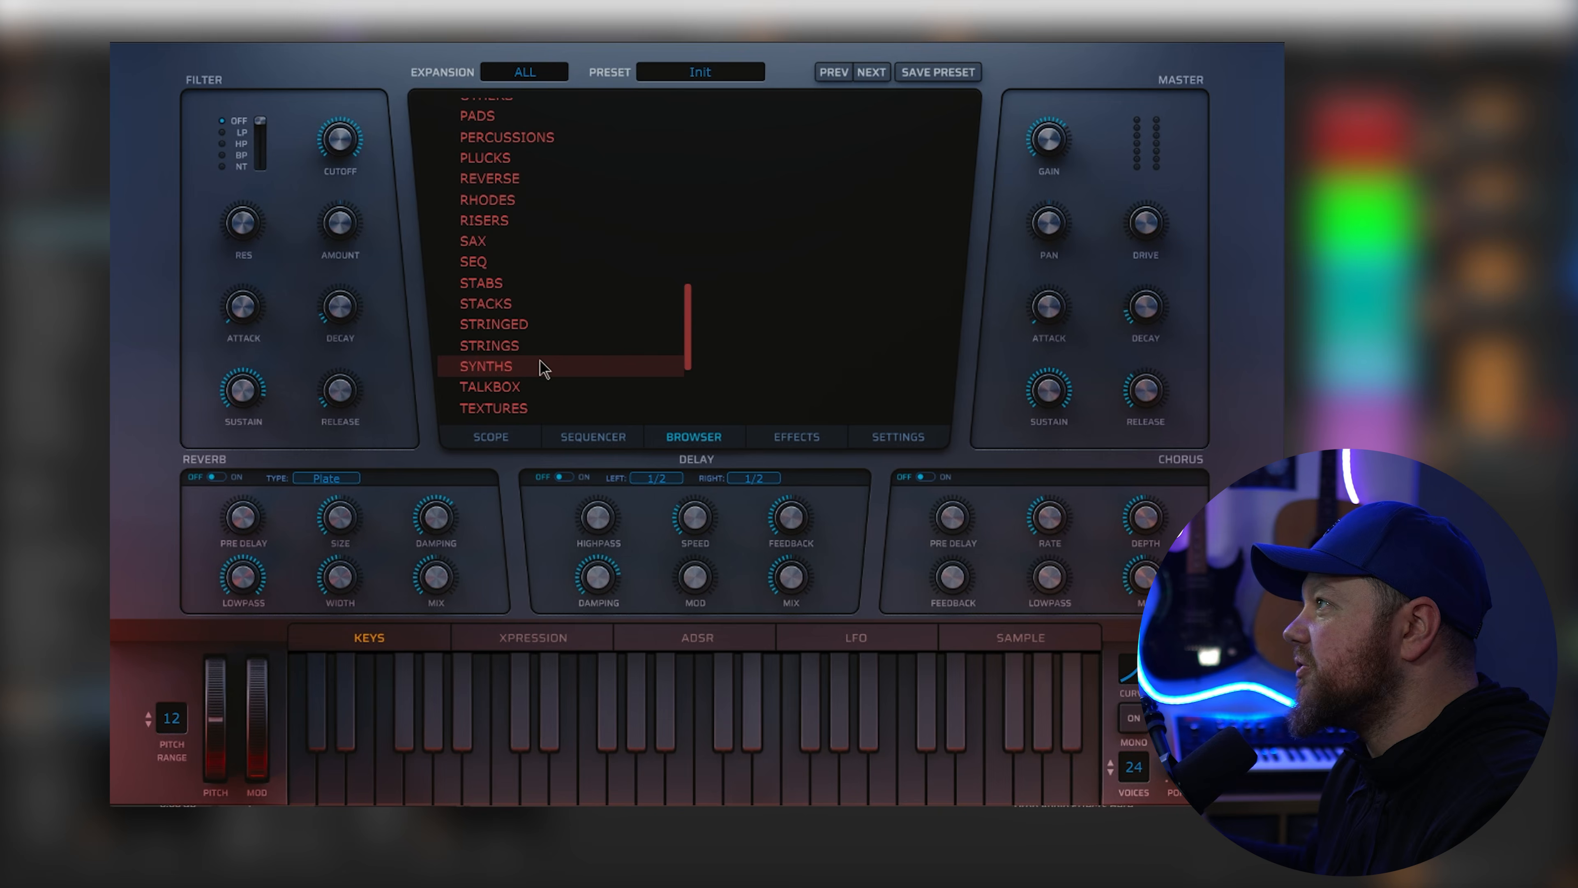
Step: Browse the presets in the synth's Strings category for a new melodic sound
click(513, 346)
scroll(820, 280, down, 10)
scroll(814, 345, down, 15)
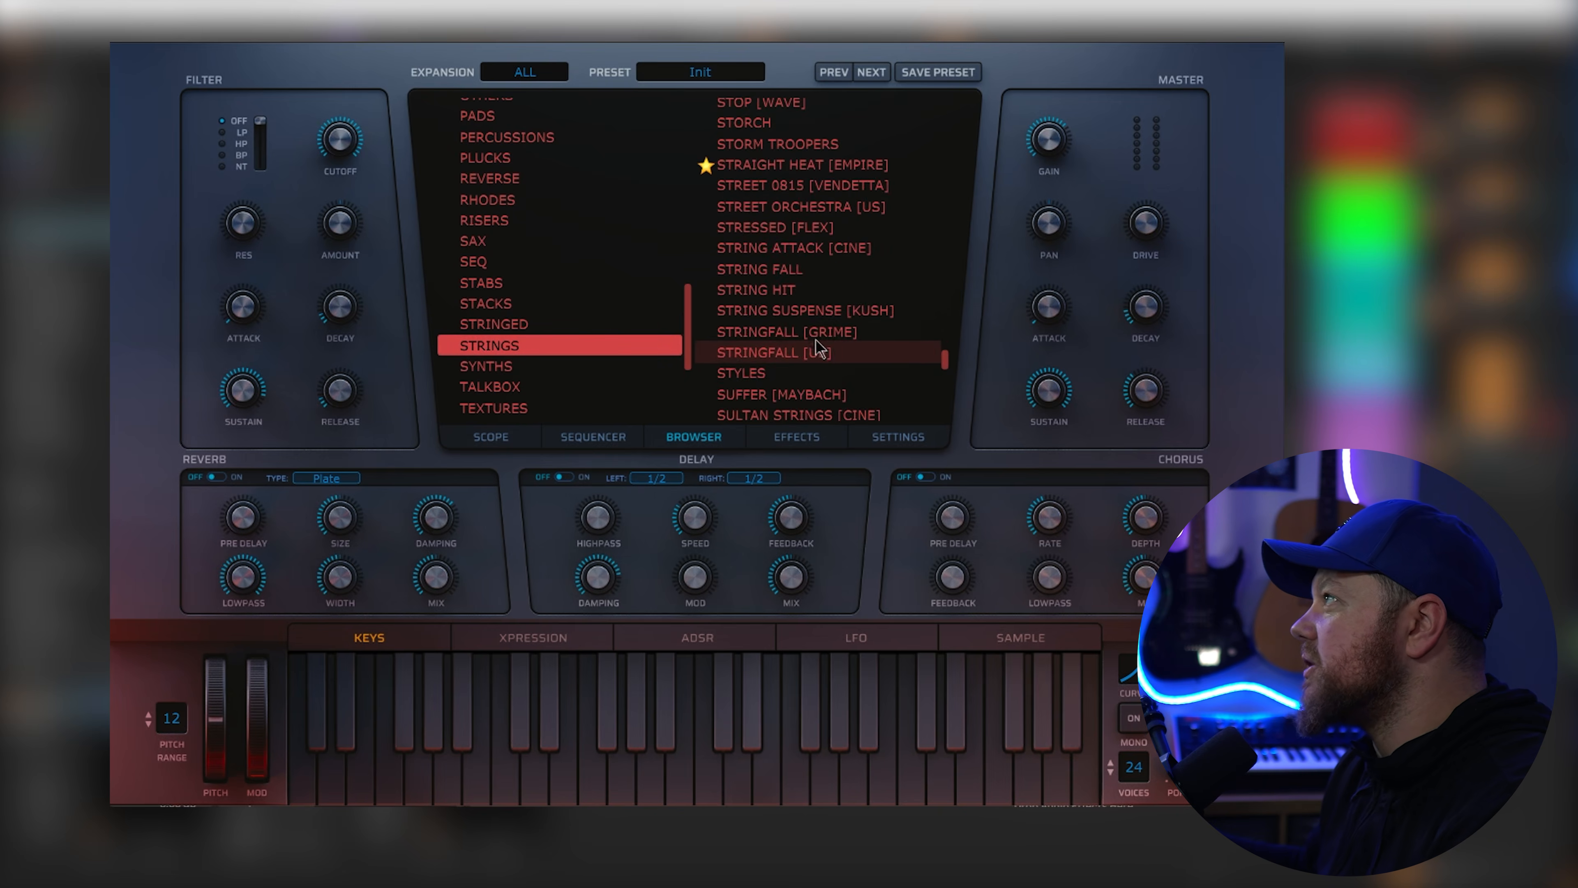
scroll(802, 337, down, 3)
scroll(807, 280, up, 20)
click(935, 169)
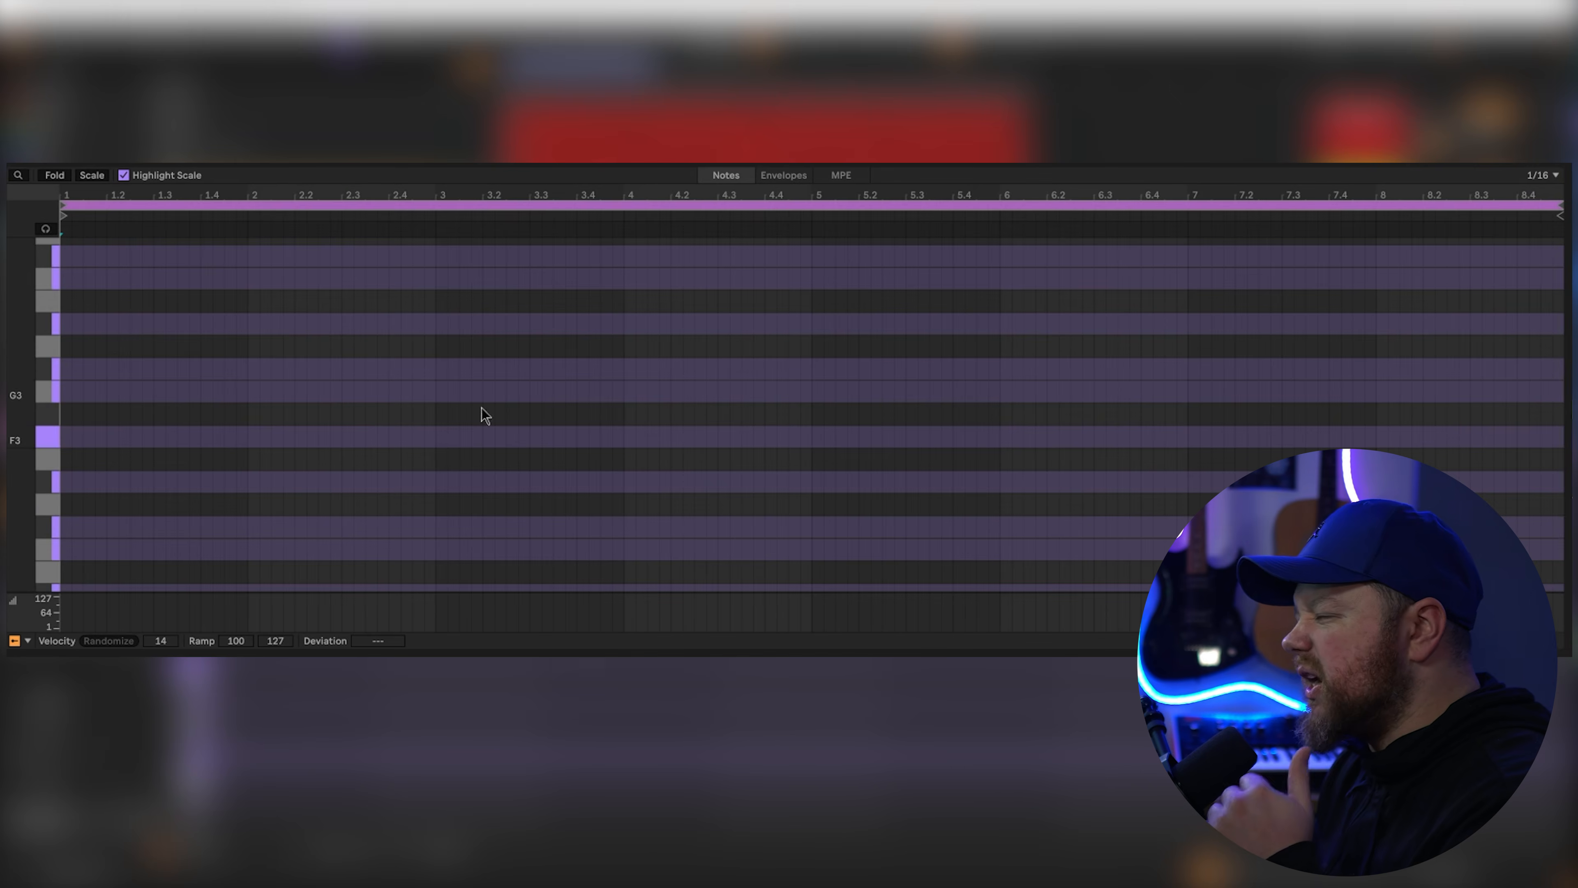
Step: Draw a three-beat F3 at bar 1, a one-beat G3 at 1.4 and a three-beat A♭3 at bar 2 in the new clip
scroll(164, 460, up, 2)
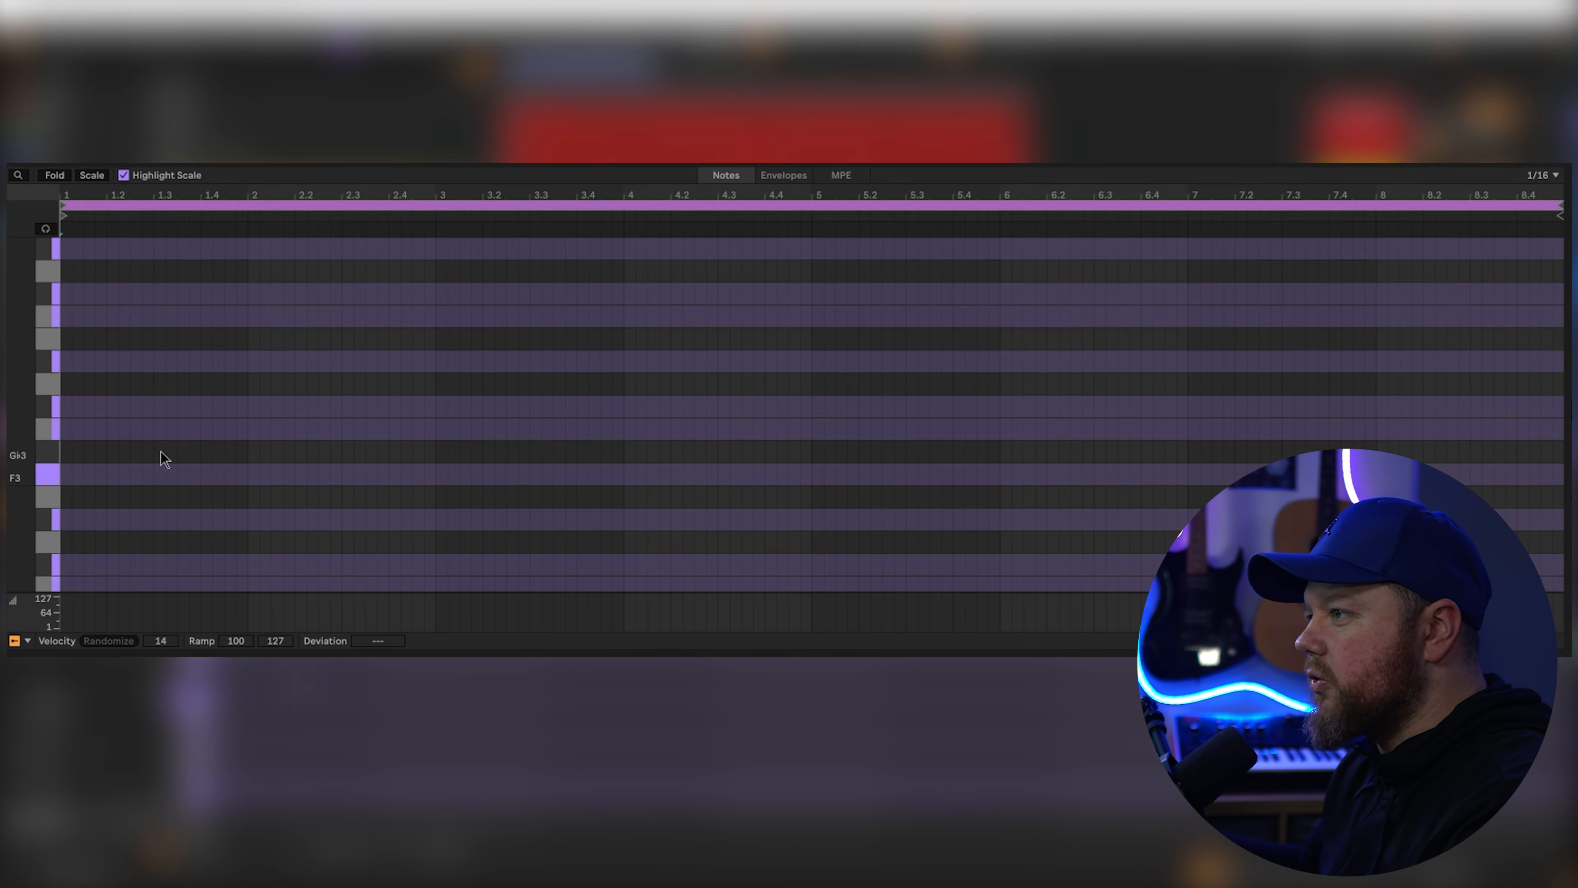
double_click(67, 477)
drag(72, 475, 200, 475)
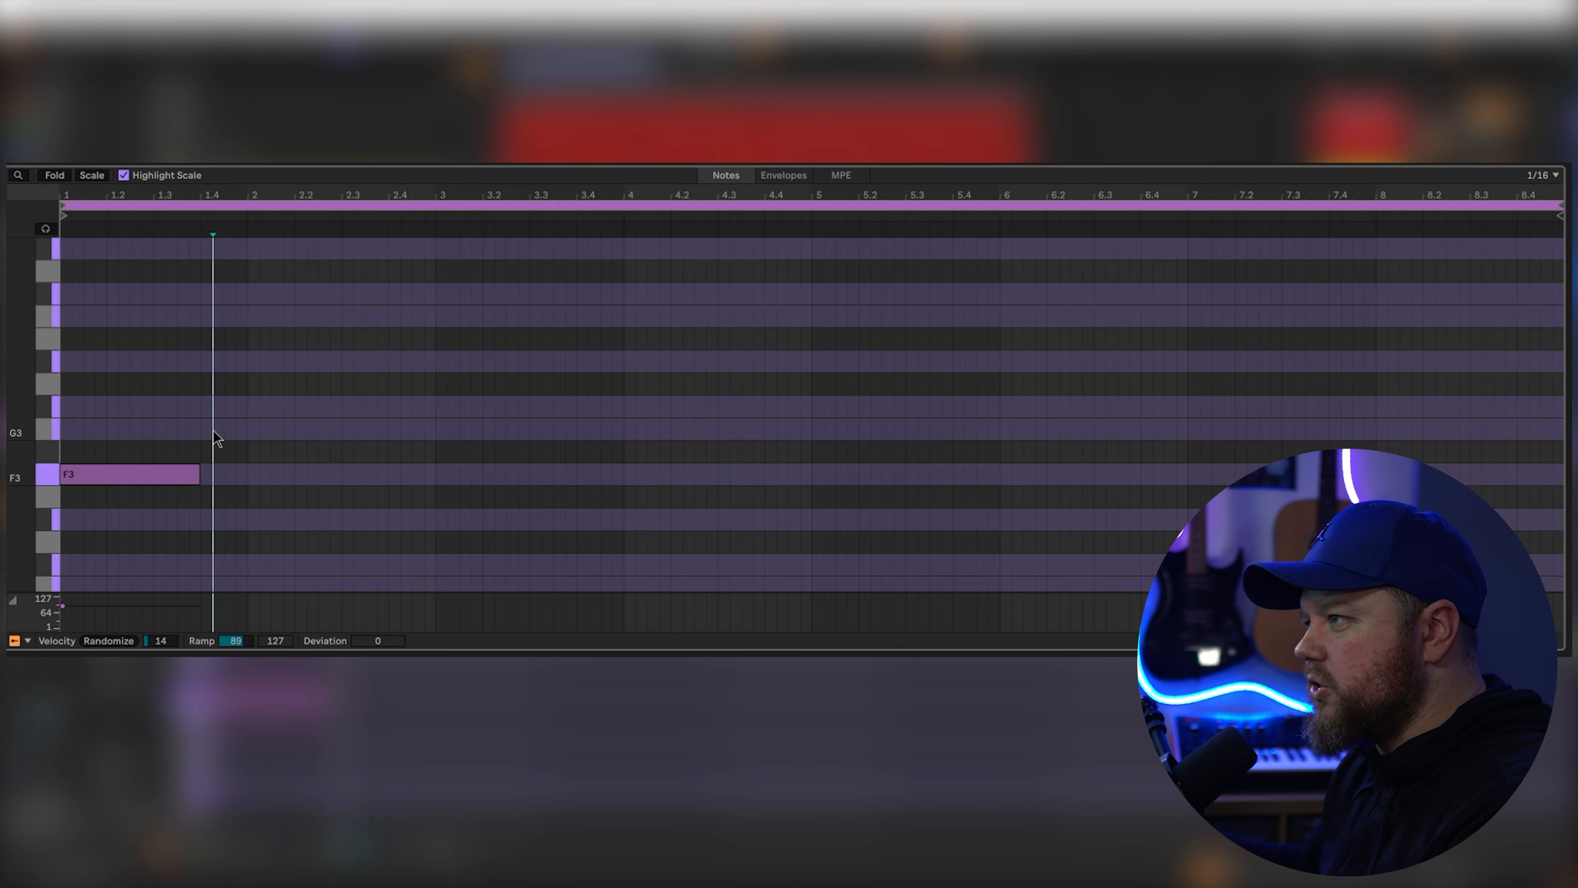
double_click(206, 429)
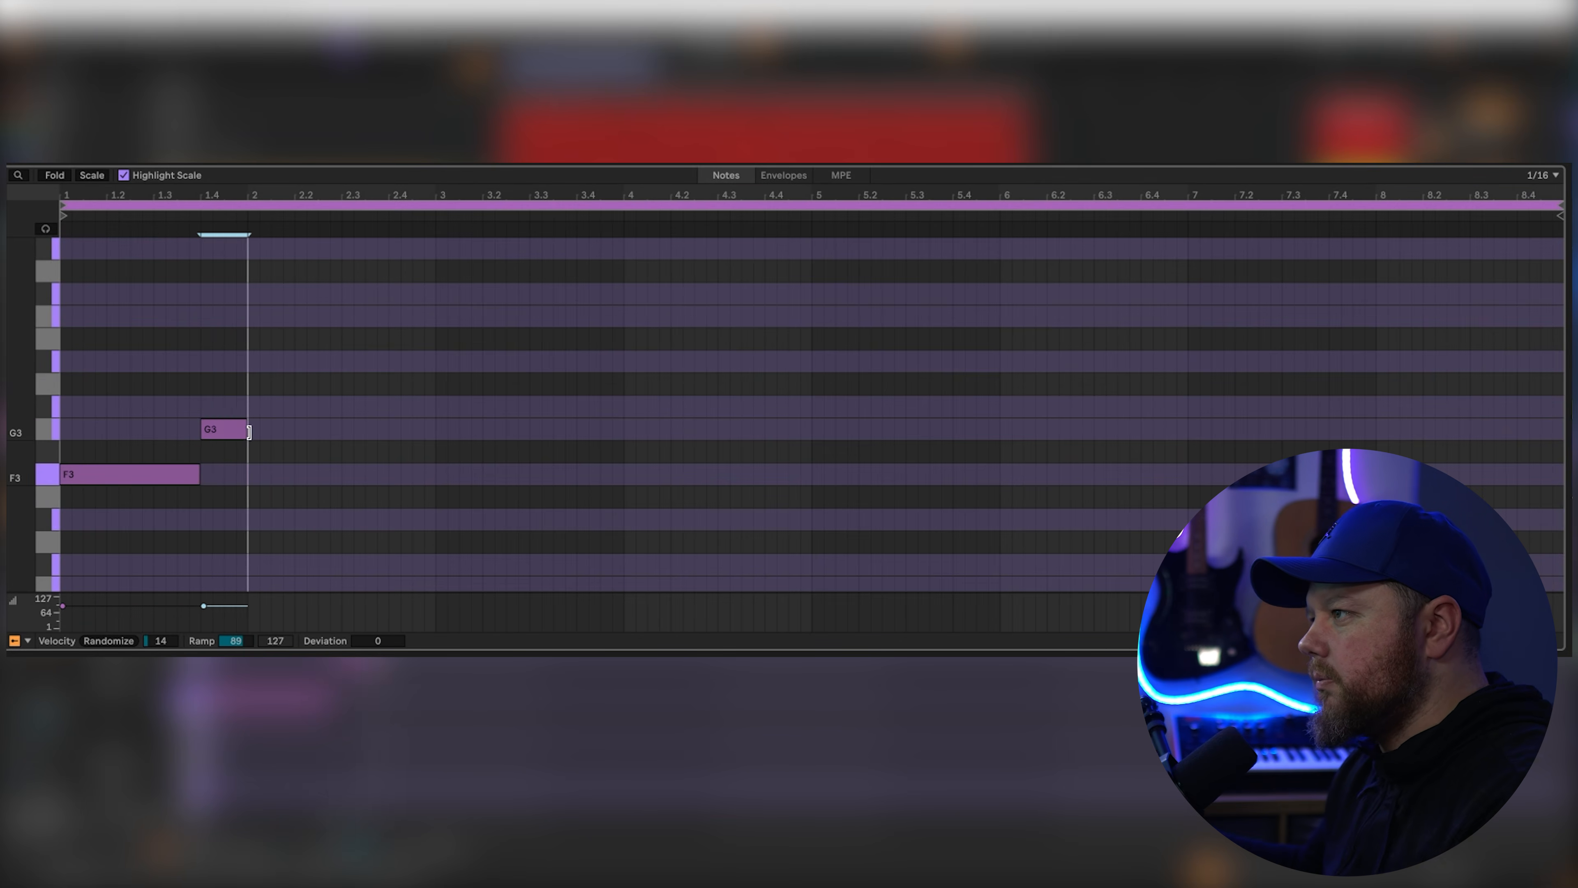
drag(293, 409, 439, 411)
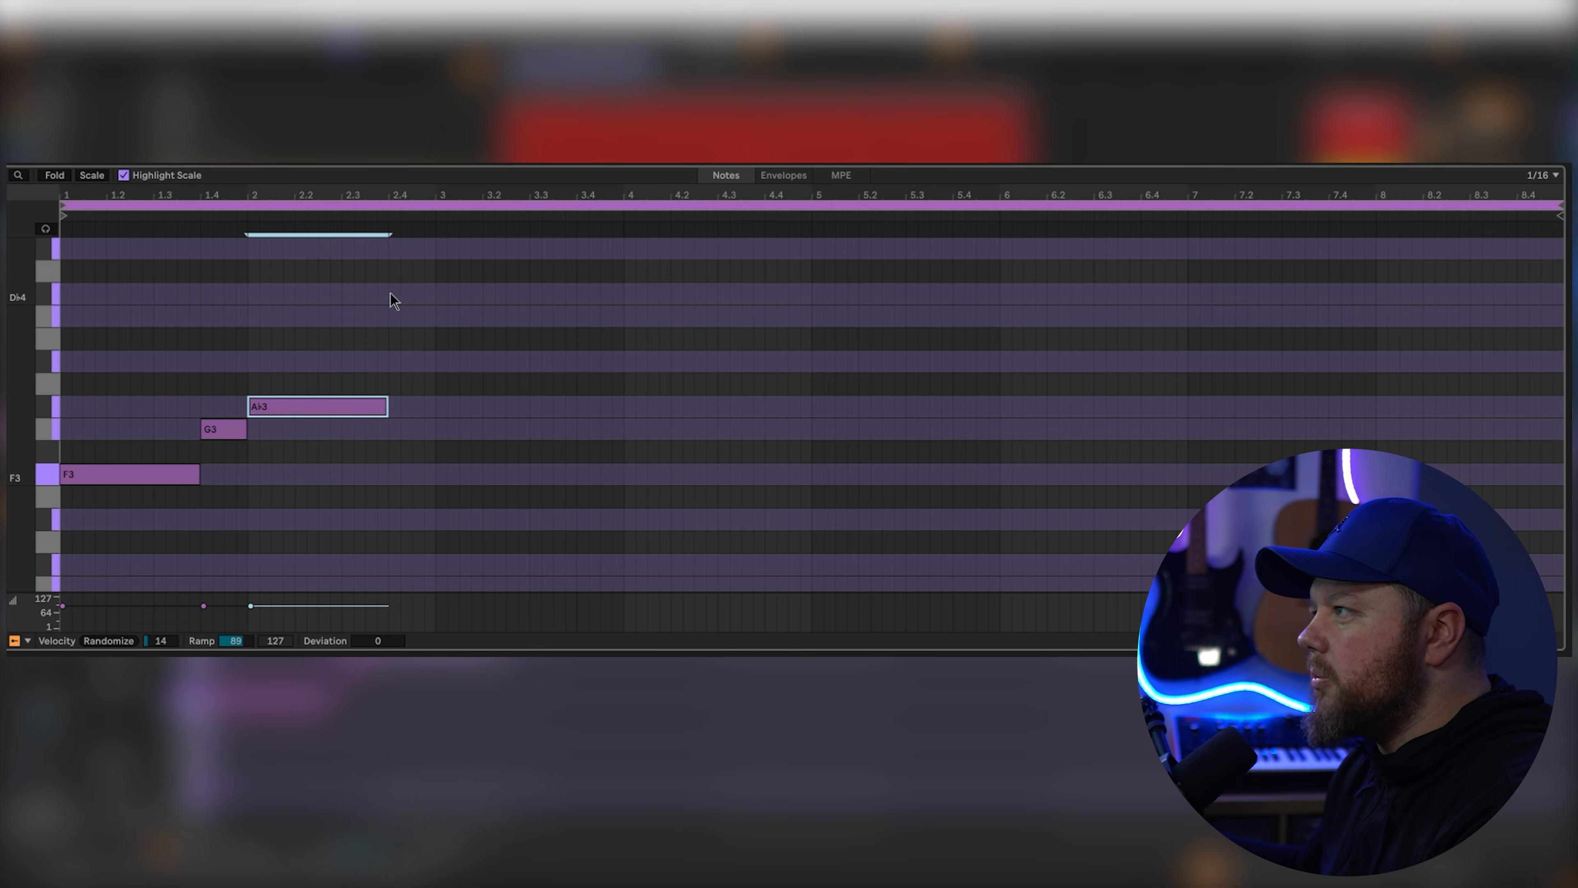
Step: Add eighth notes D♭4 at 2.4 and C4 at 2.4.3, followed by a three-beat A♭3 at bar 3
double_click(393, 293)
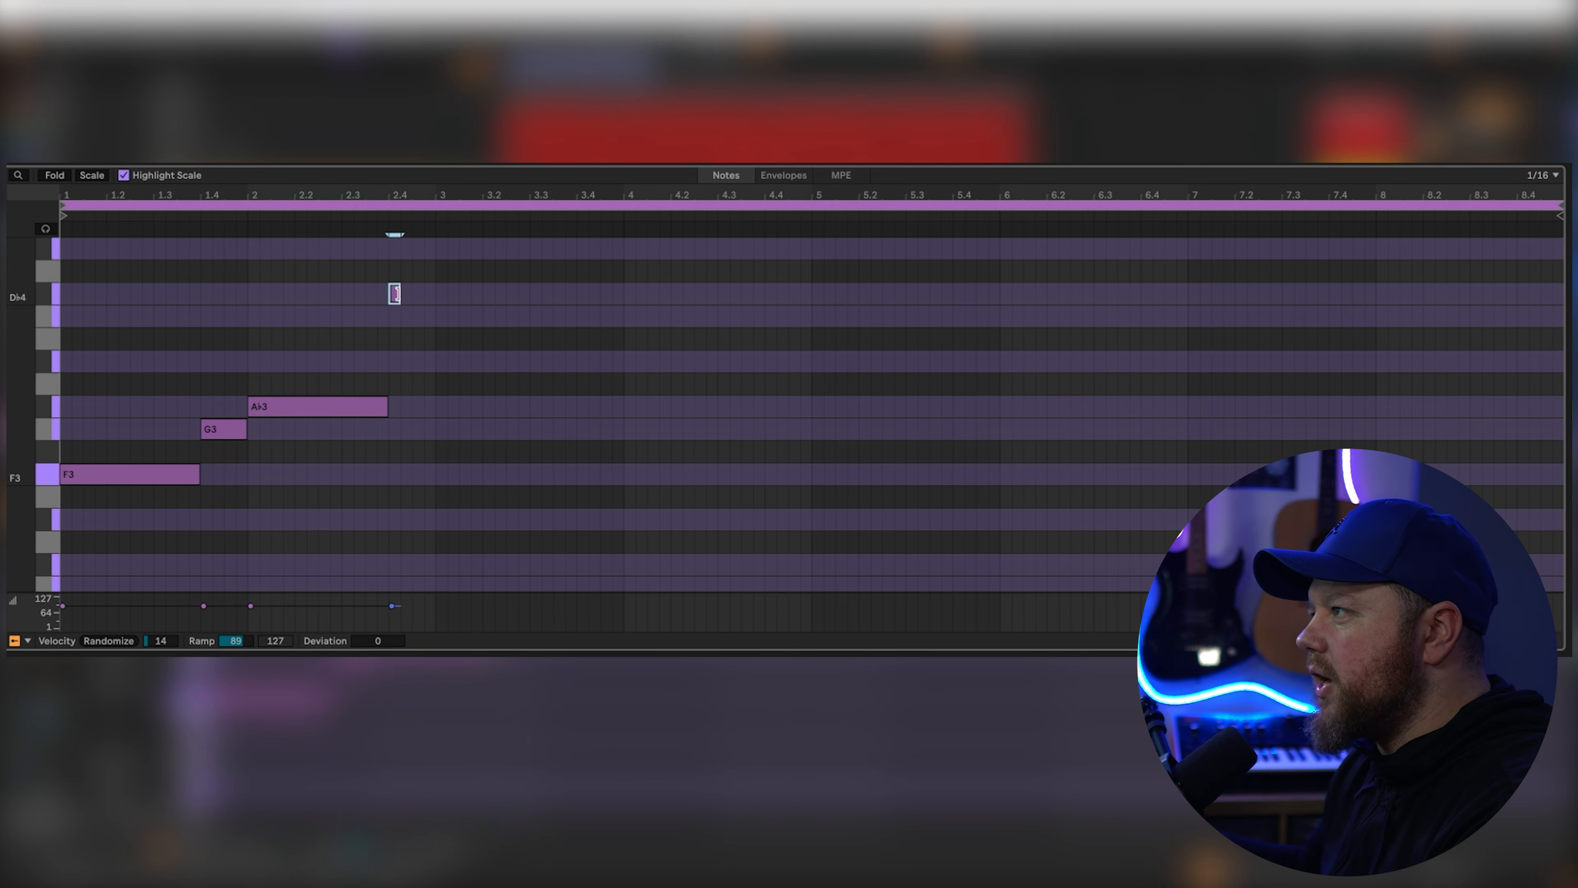
double_click(422, 316)
double_click(449, 430)
drag(458, 434, 571, 436)
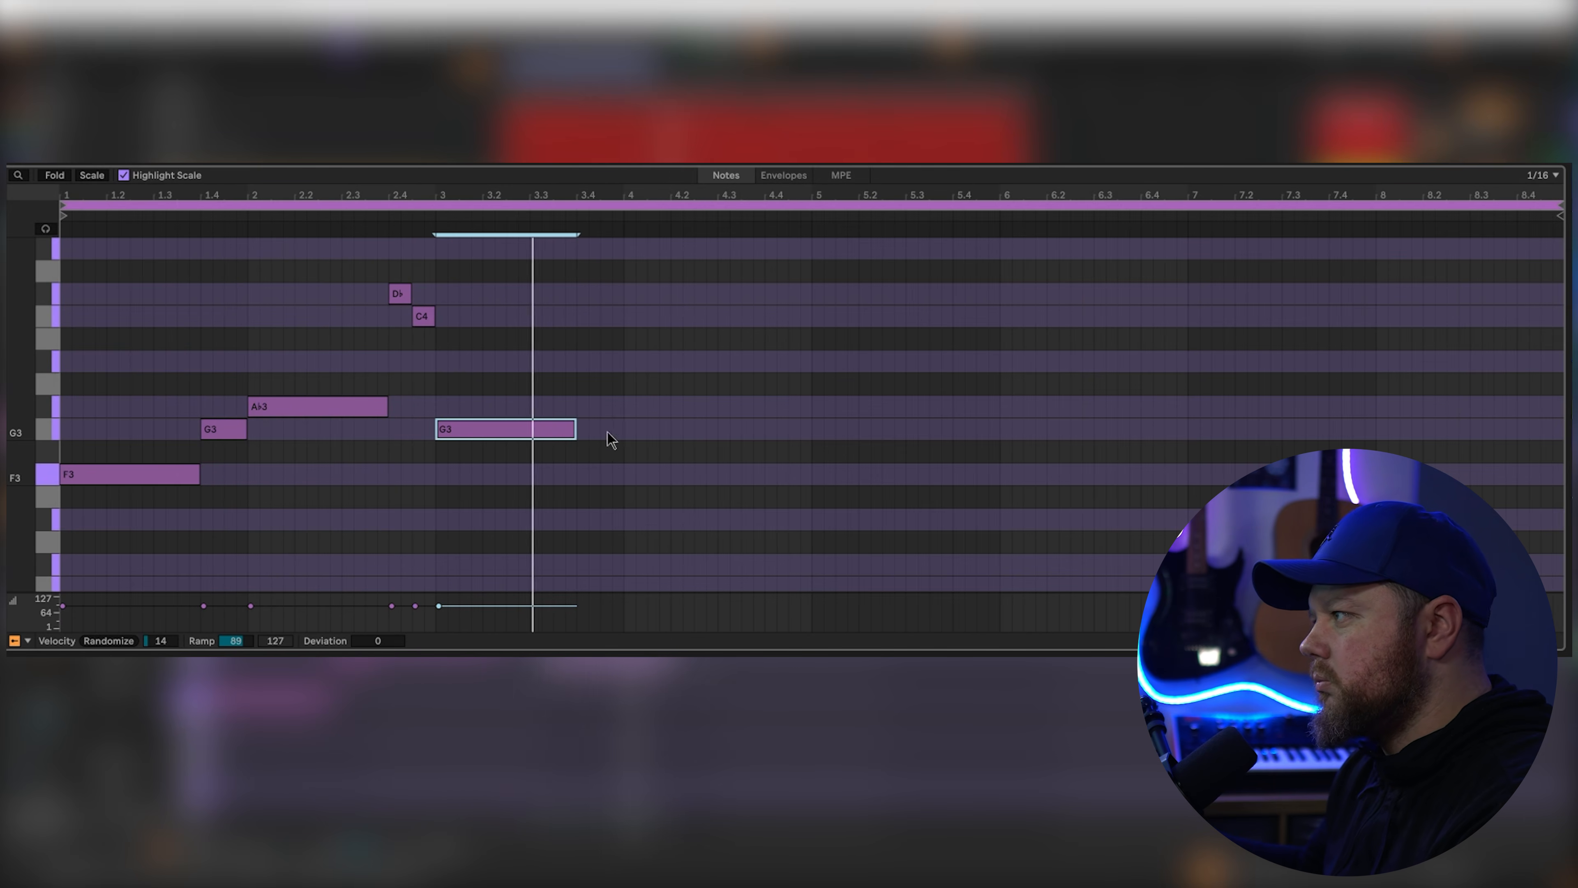
drag(496, 430, 494, 415)
Step: Add a two-beat G3 at the start of bar 4 and extend the preceding A♭3 to fill bar 3
double_click(582, 429)
drag(590, 429, 668, 424)
click(494, 212)
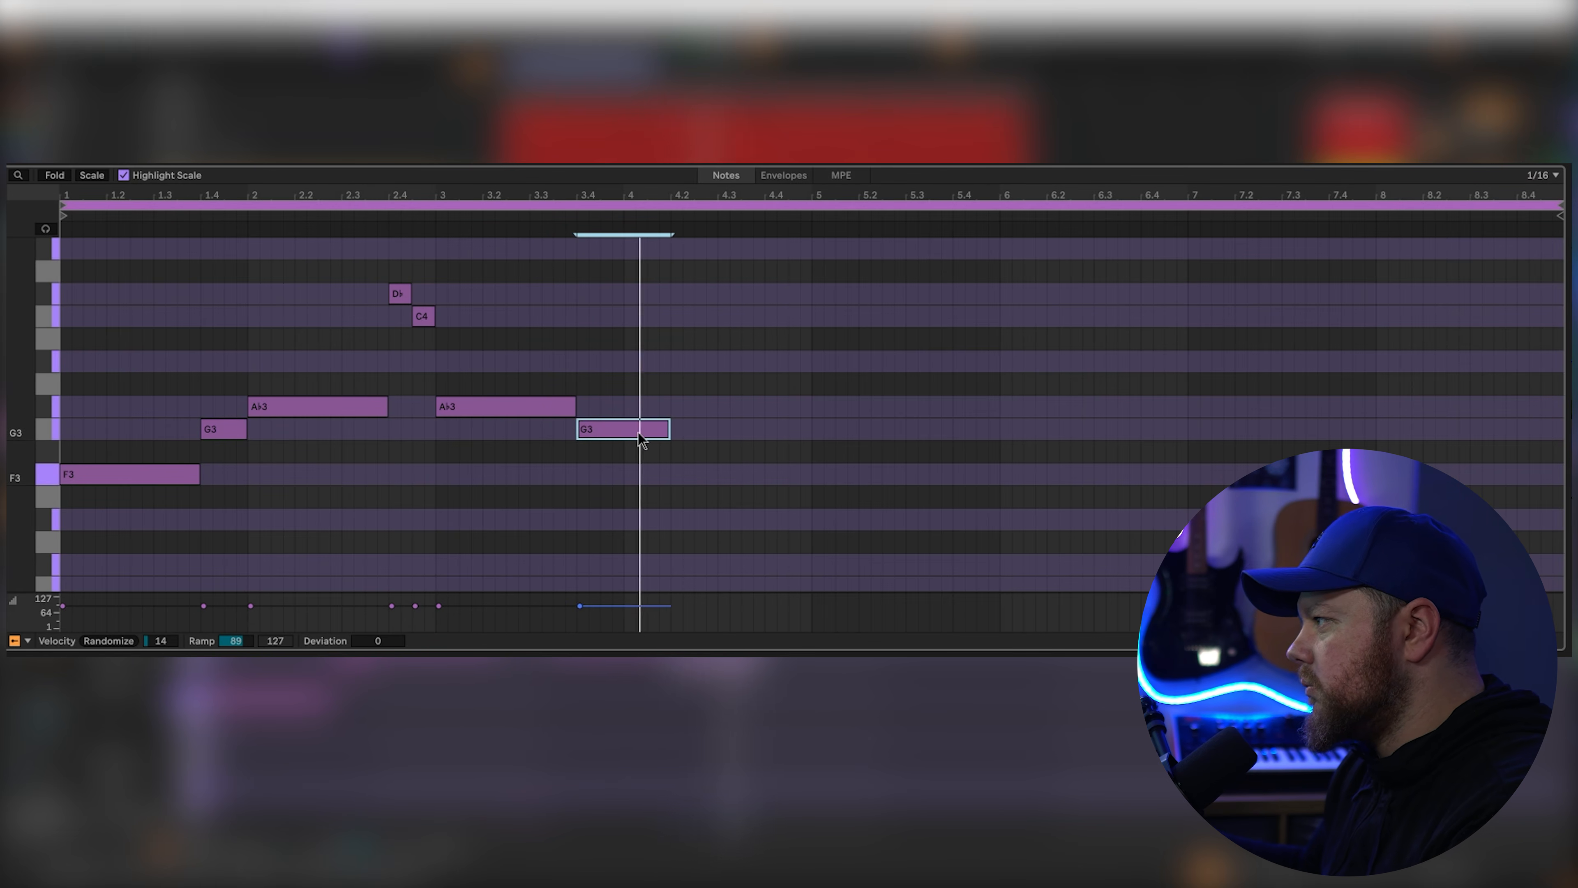
drag(641, 438, 687, 437)
drag(575, 406, 612, 404)
click(682, 434)
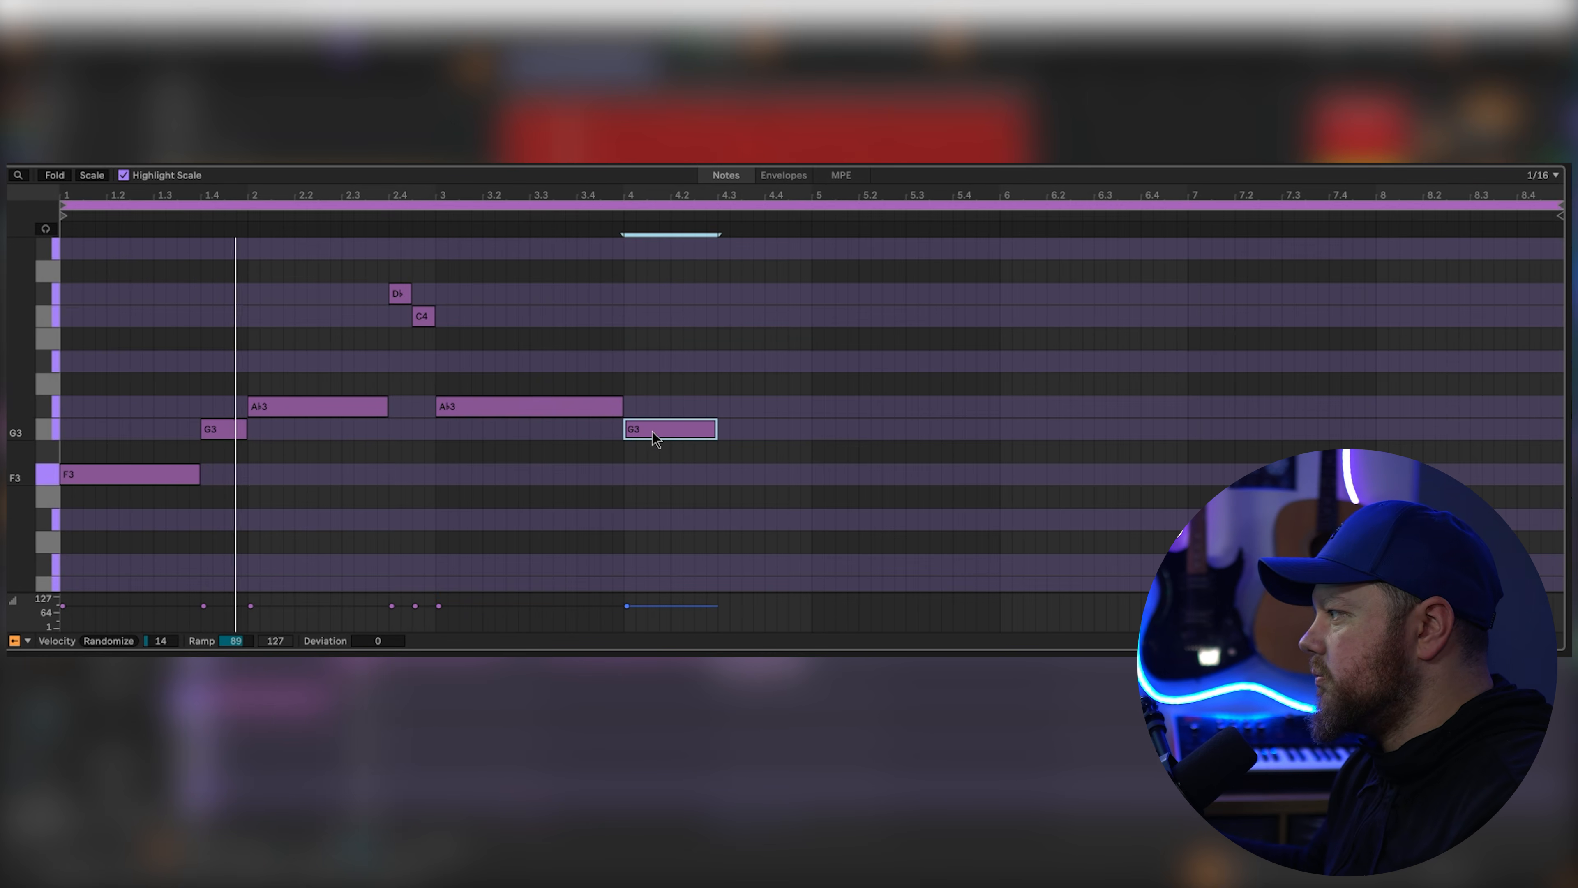
Step: Copy the last G3 to F3 at 4.3 and shorten the copy's end by a sixteenth
alt+drag(651, 430, 748, 470)
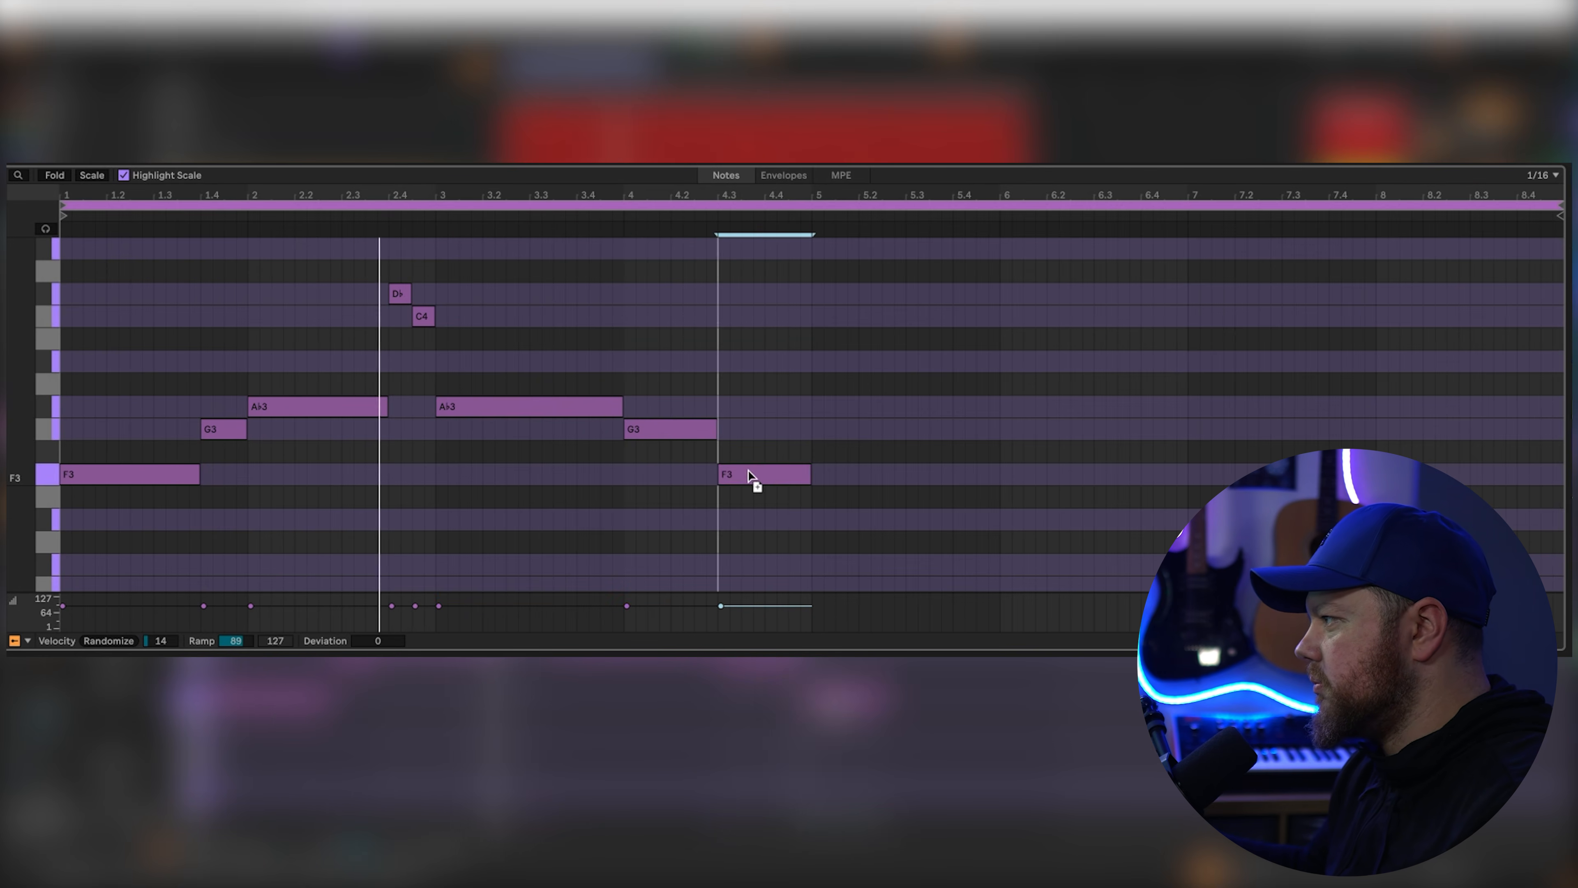
scroll(668, 441, down, 2)
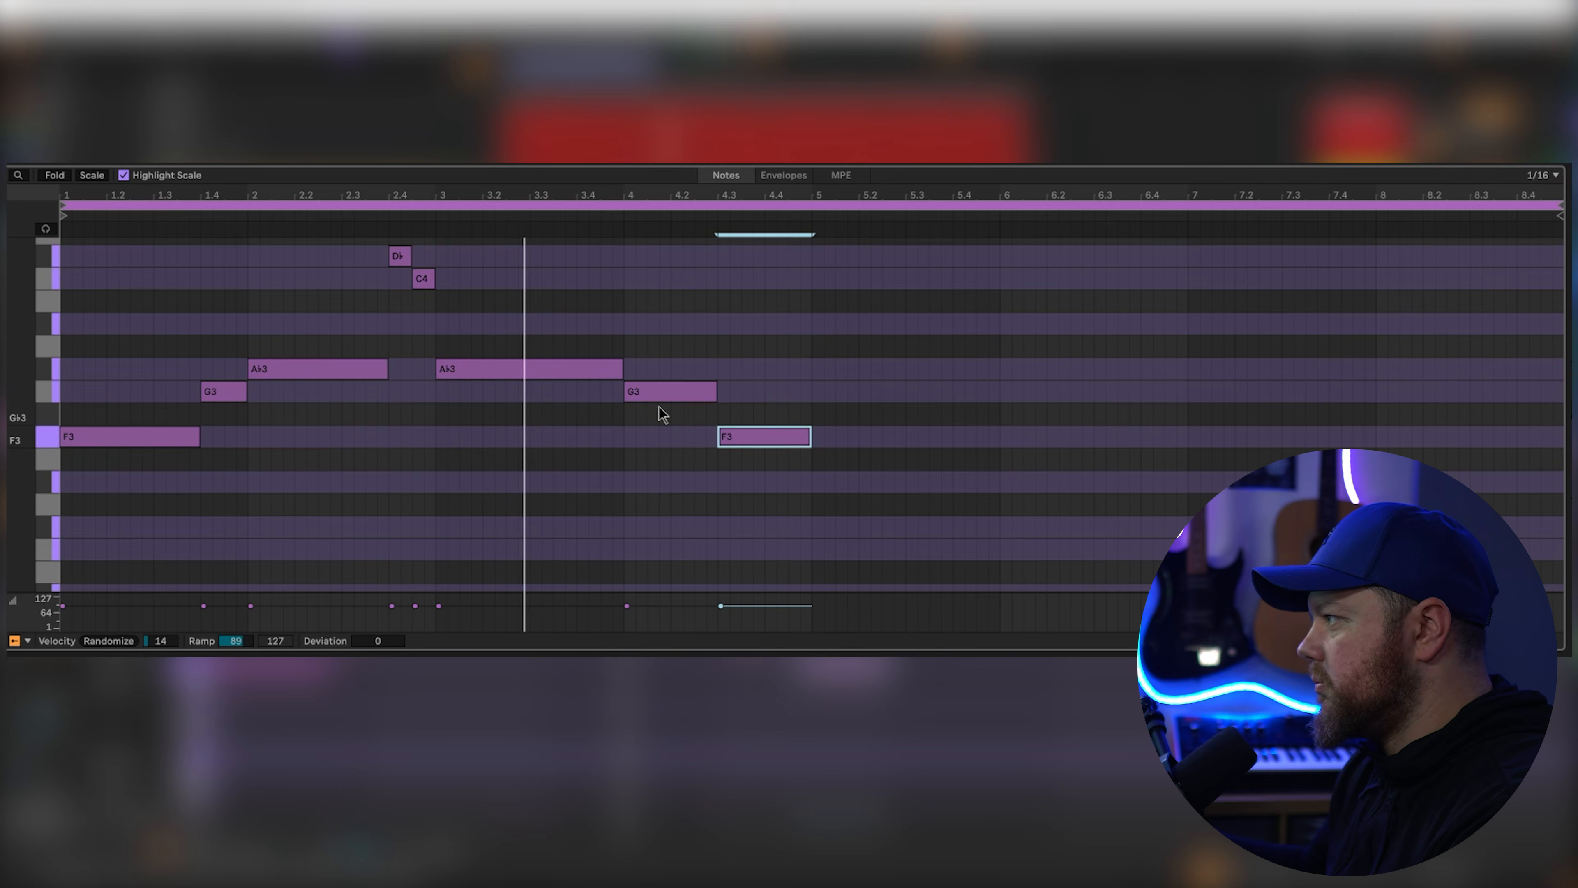
scroll(665, 403, up, 3)
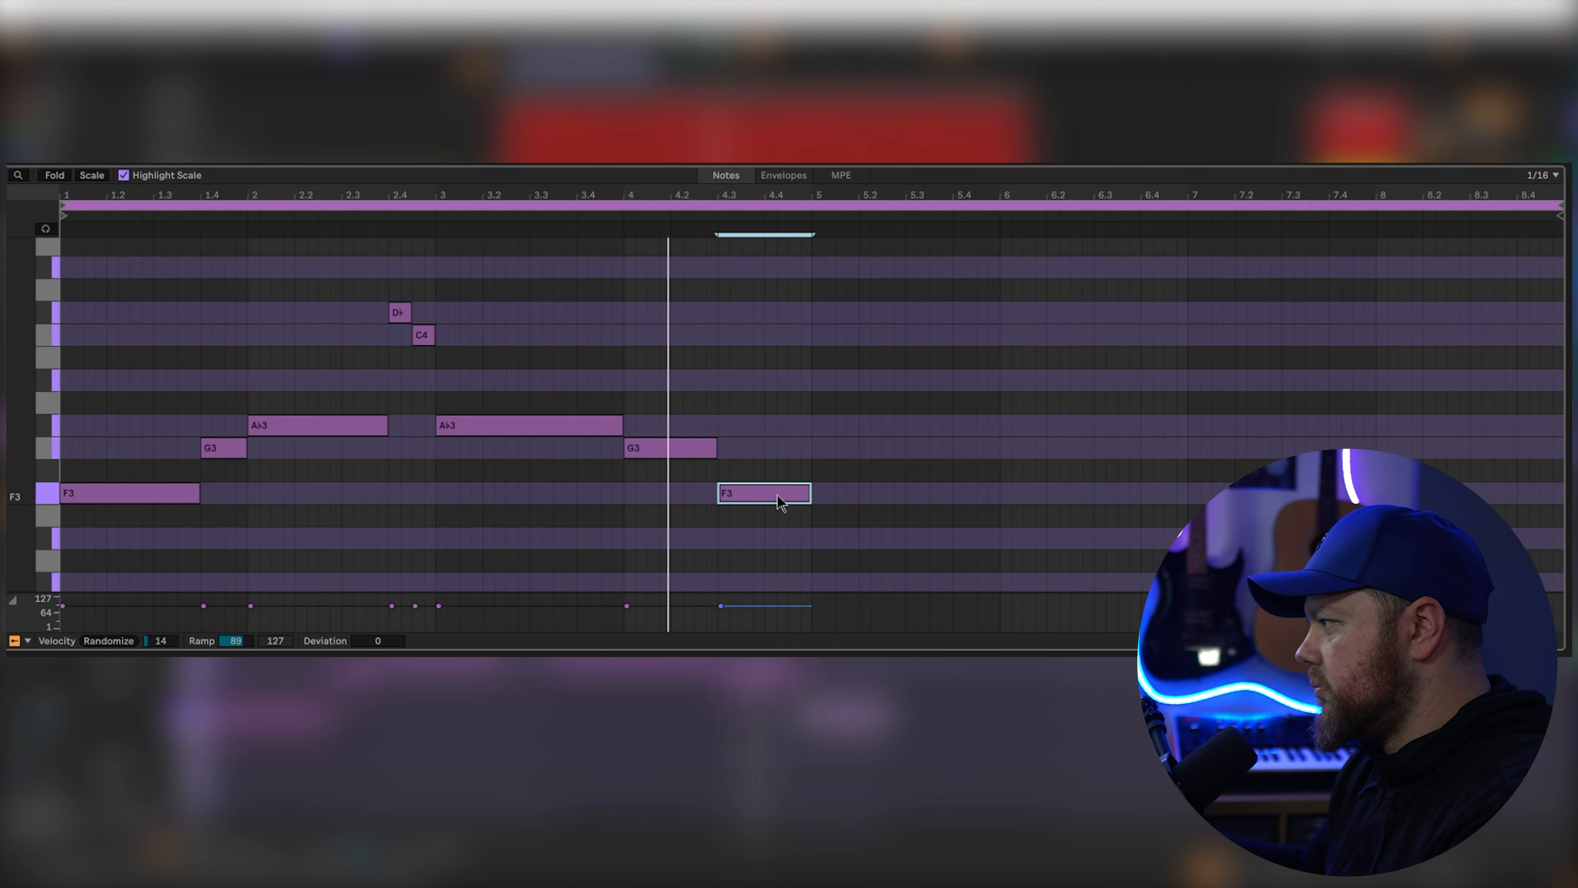
drag(810, 502, 799, 502)
Step: Duplicate the complete four-bar string melody into bars 5 to 8 and play it back
click(693, 479)
key(ctrl+a)
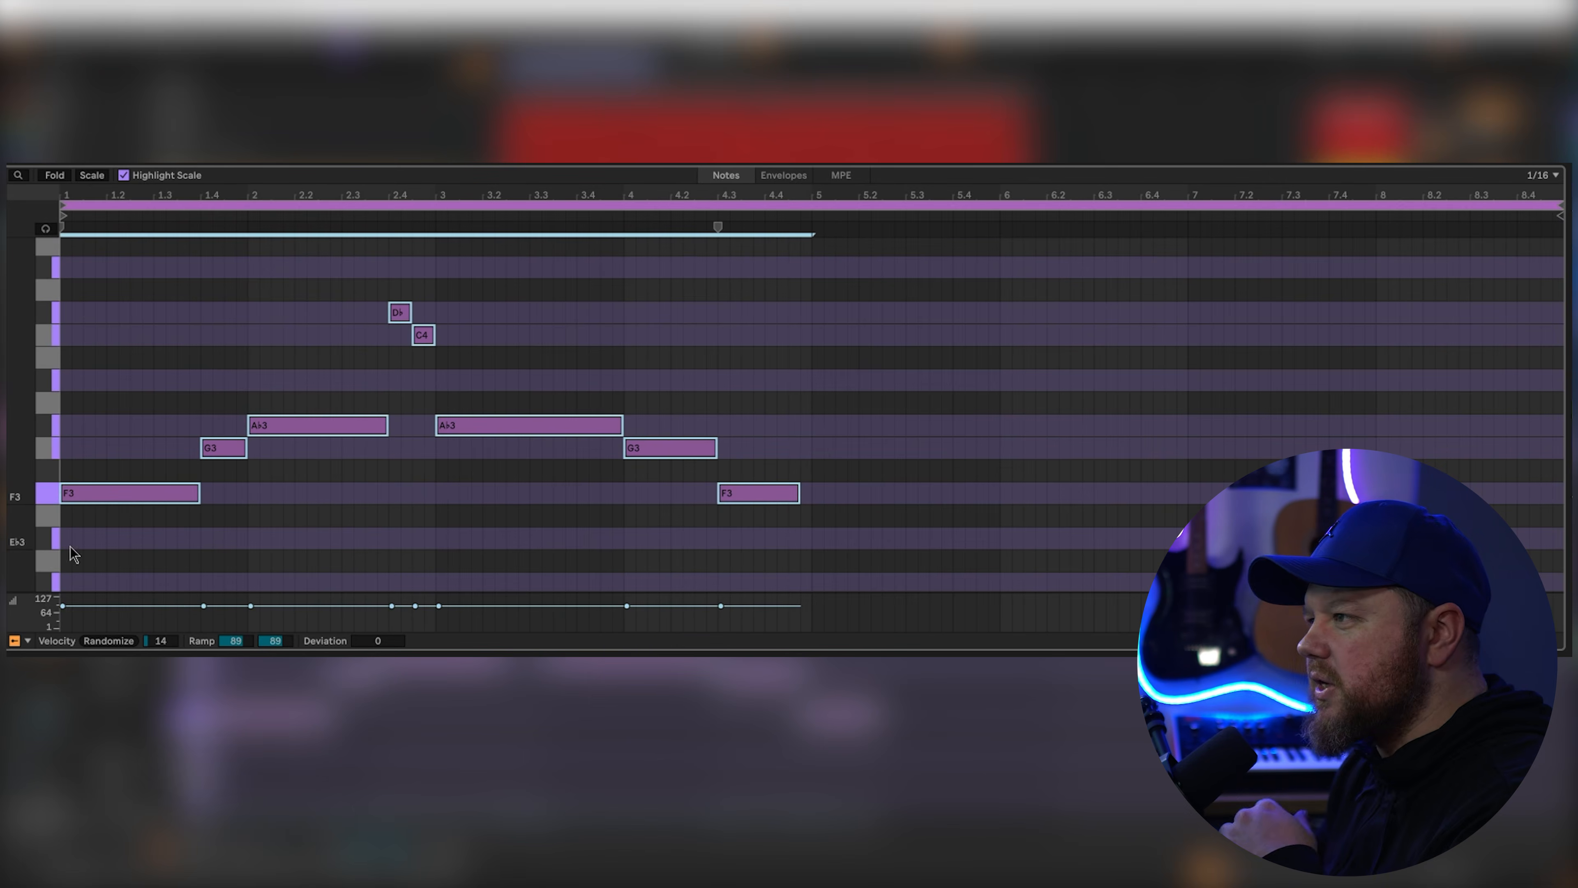
key(ctrl+d)
key(space)
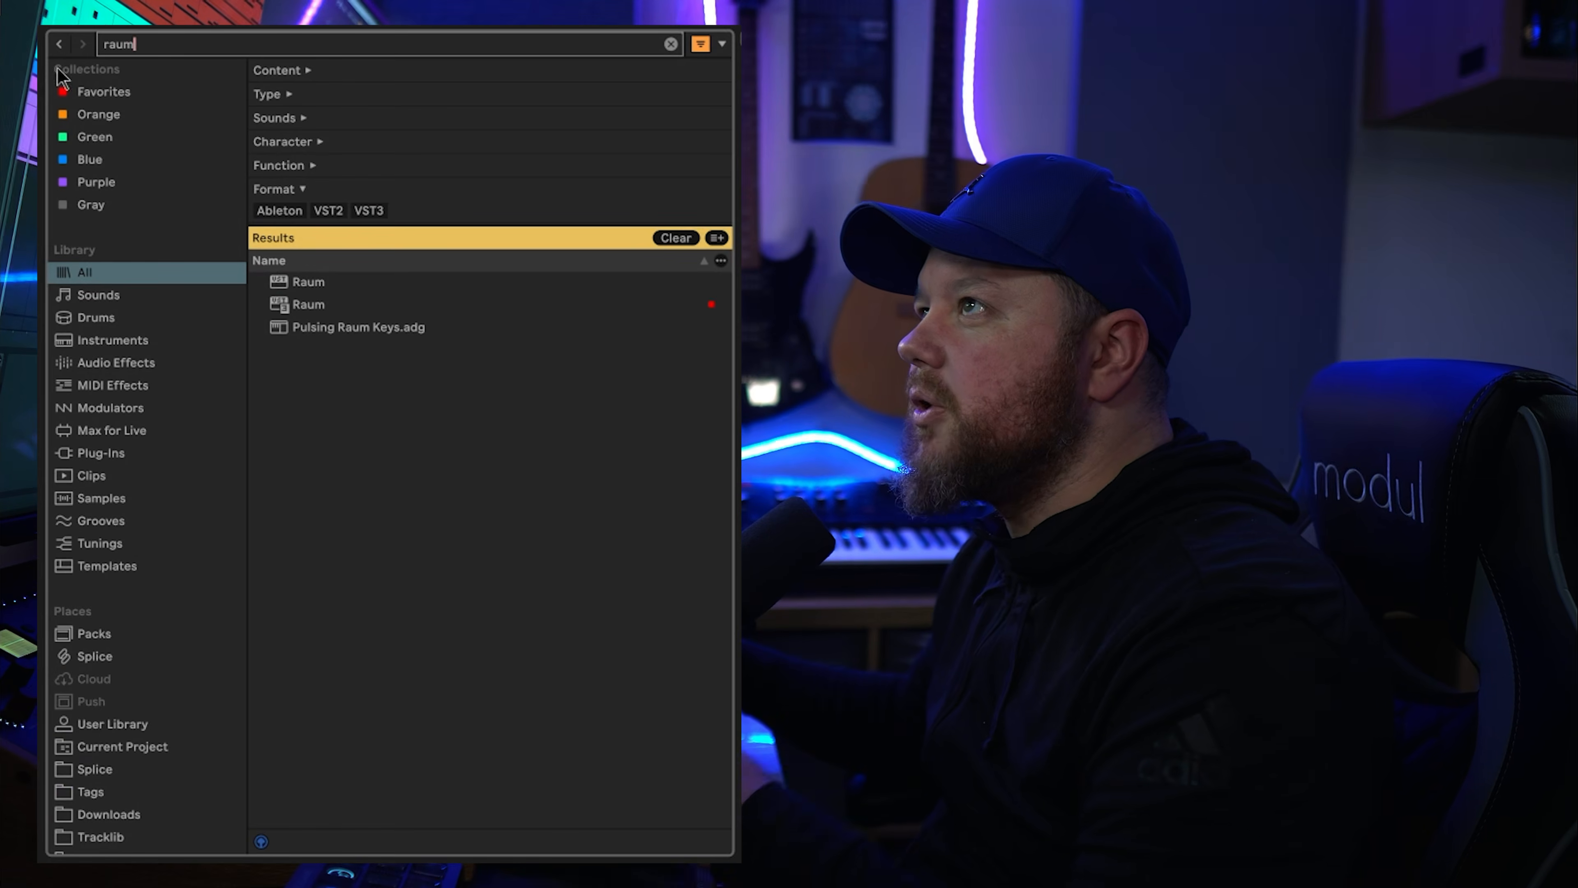
Step: Add the Raum reverb to the string track, raise its predelay and low cut, and set the mix to 72%
drag(309, 304, 587, 573)
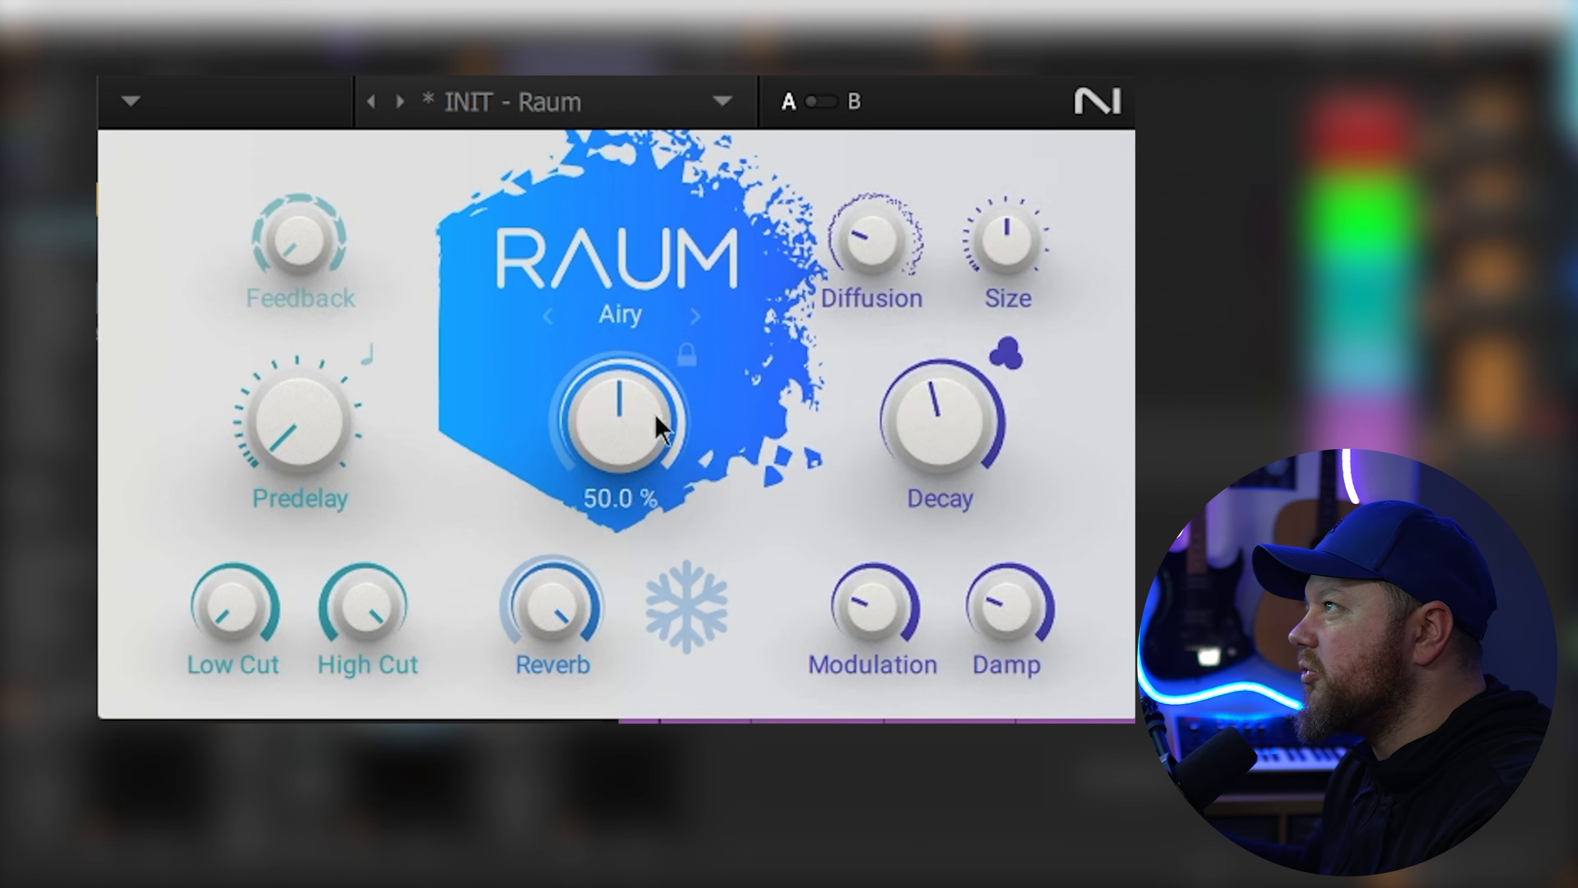
drag(619, 422, 619, 433)
key(space)
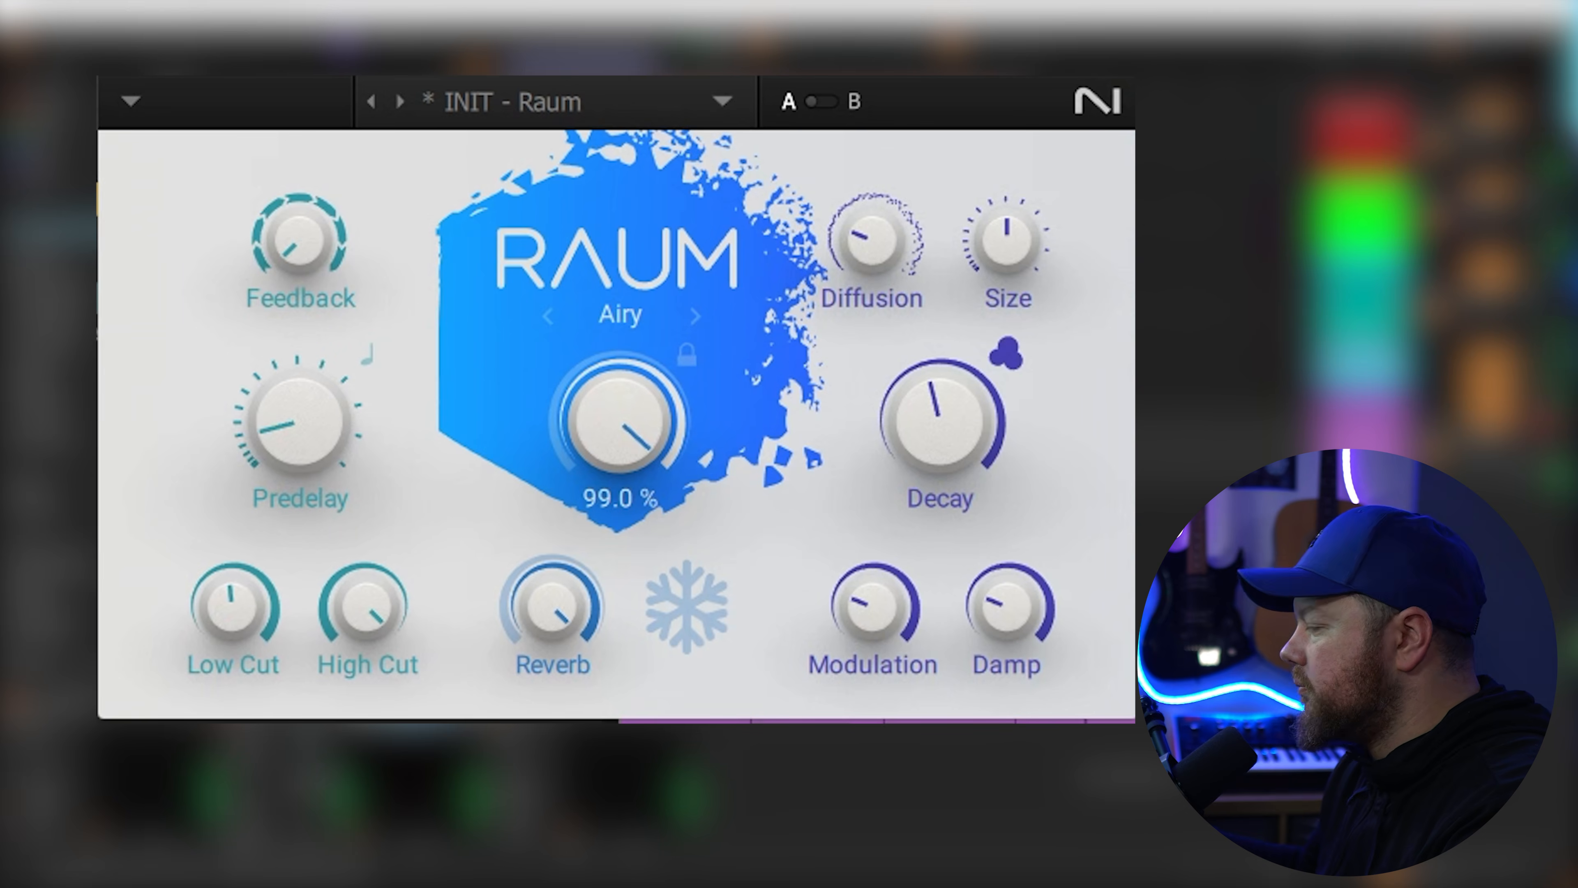
drag(621, 422, 620, 446)
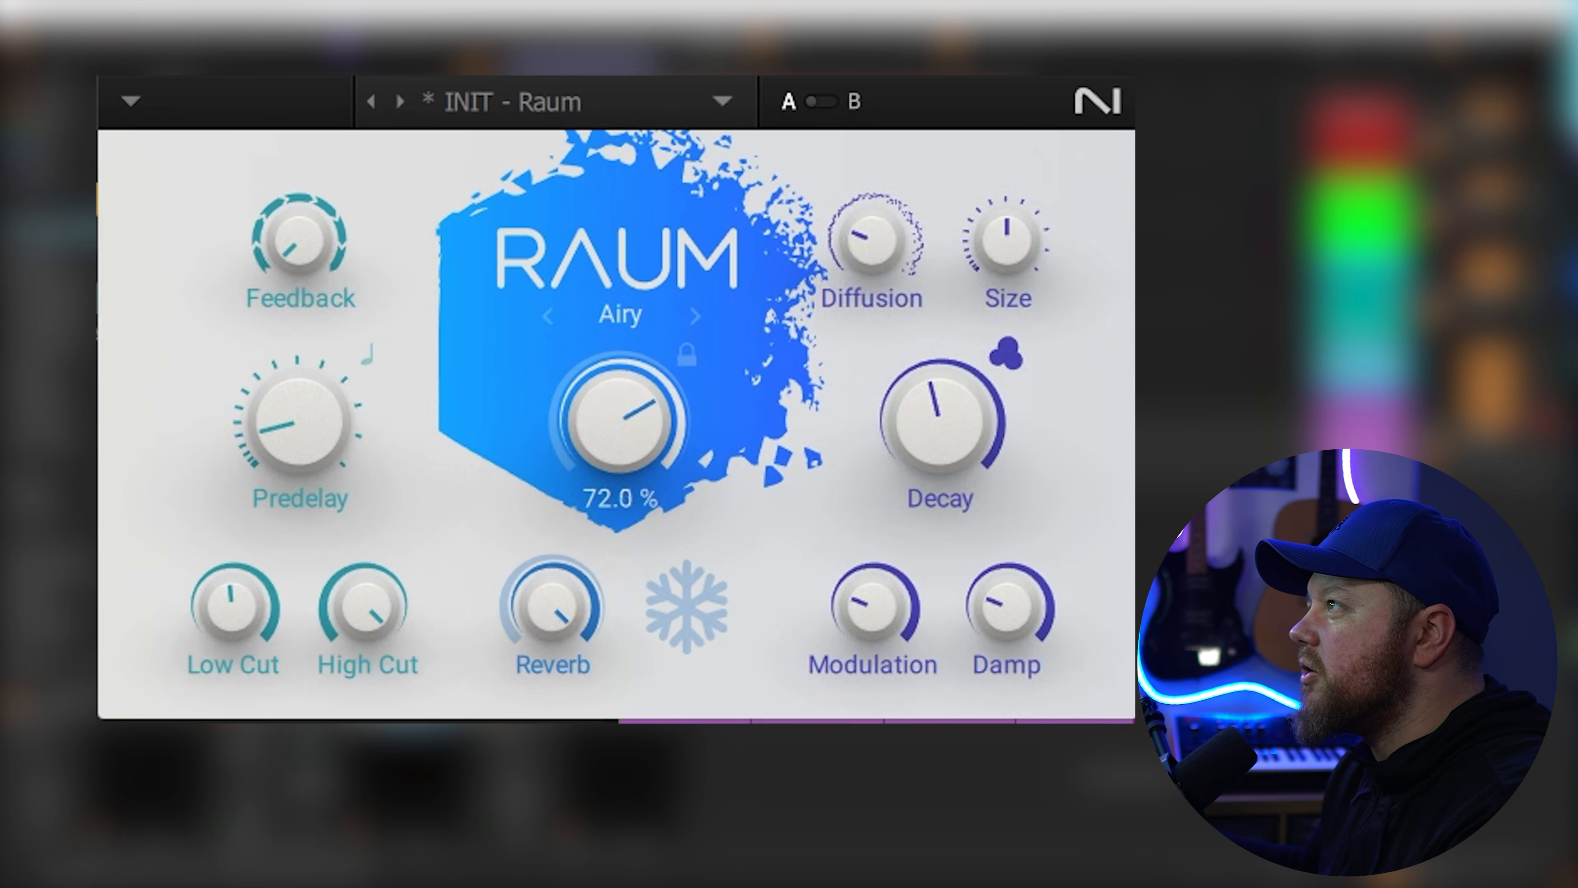
mouse_move(853, 630)
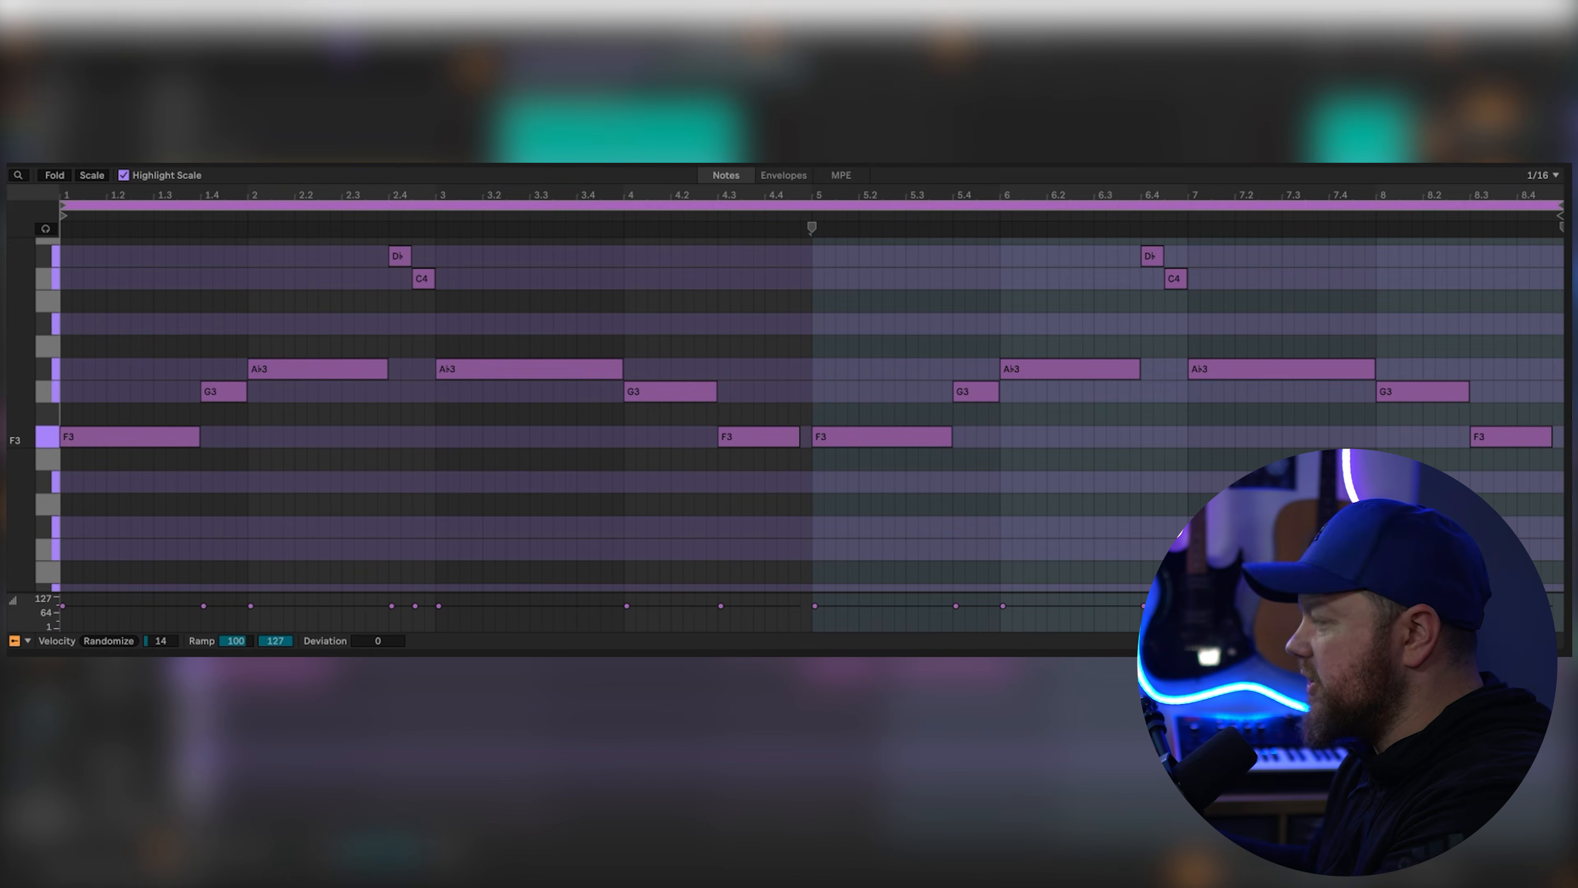
Step: Draw a three-beat F2 at bar 1 of the green clip, followed by eighth notes C2 at 1.4 and D♭2 at 1.4.3
double_click(67, 466)
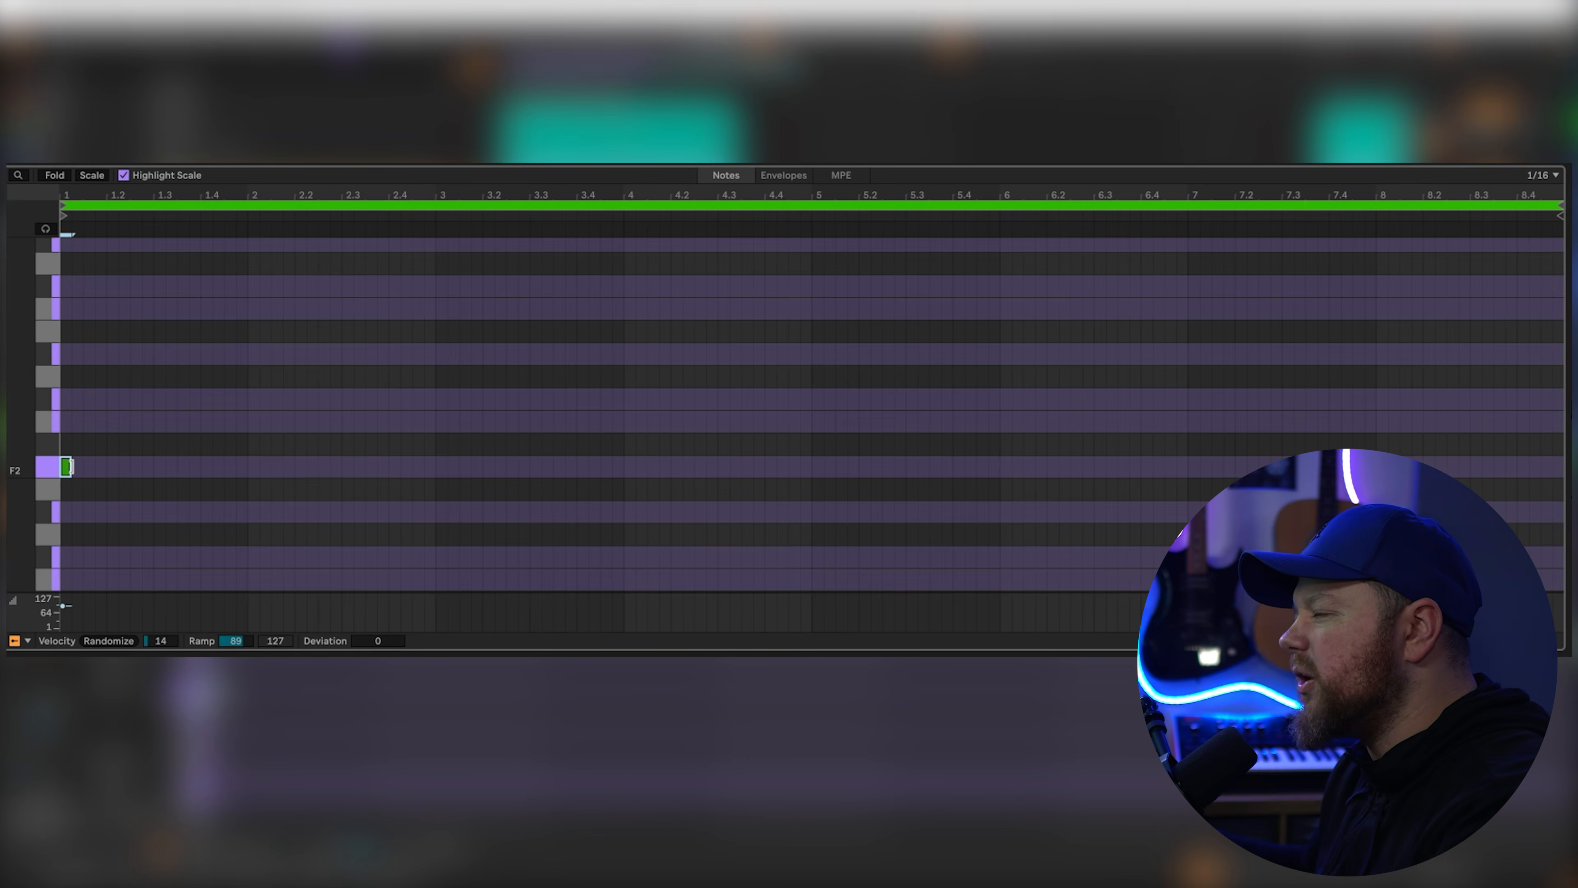
drag(70, 466, 200, 466)
key(space)
double_click(208, 309)
drag(216, 309, 224, 309)
double_click(235, 287)
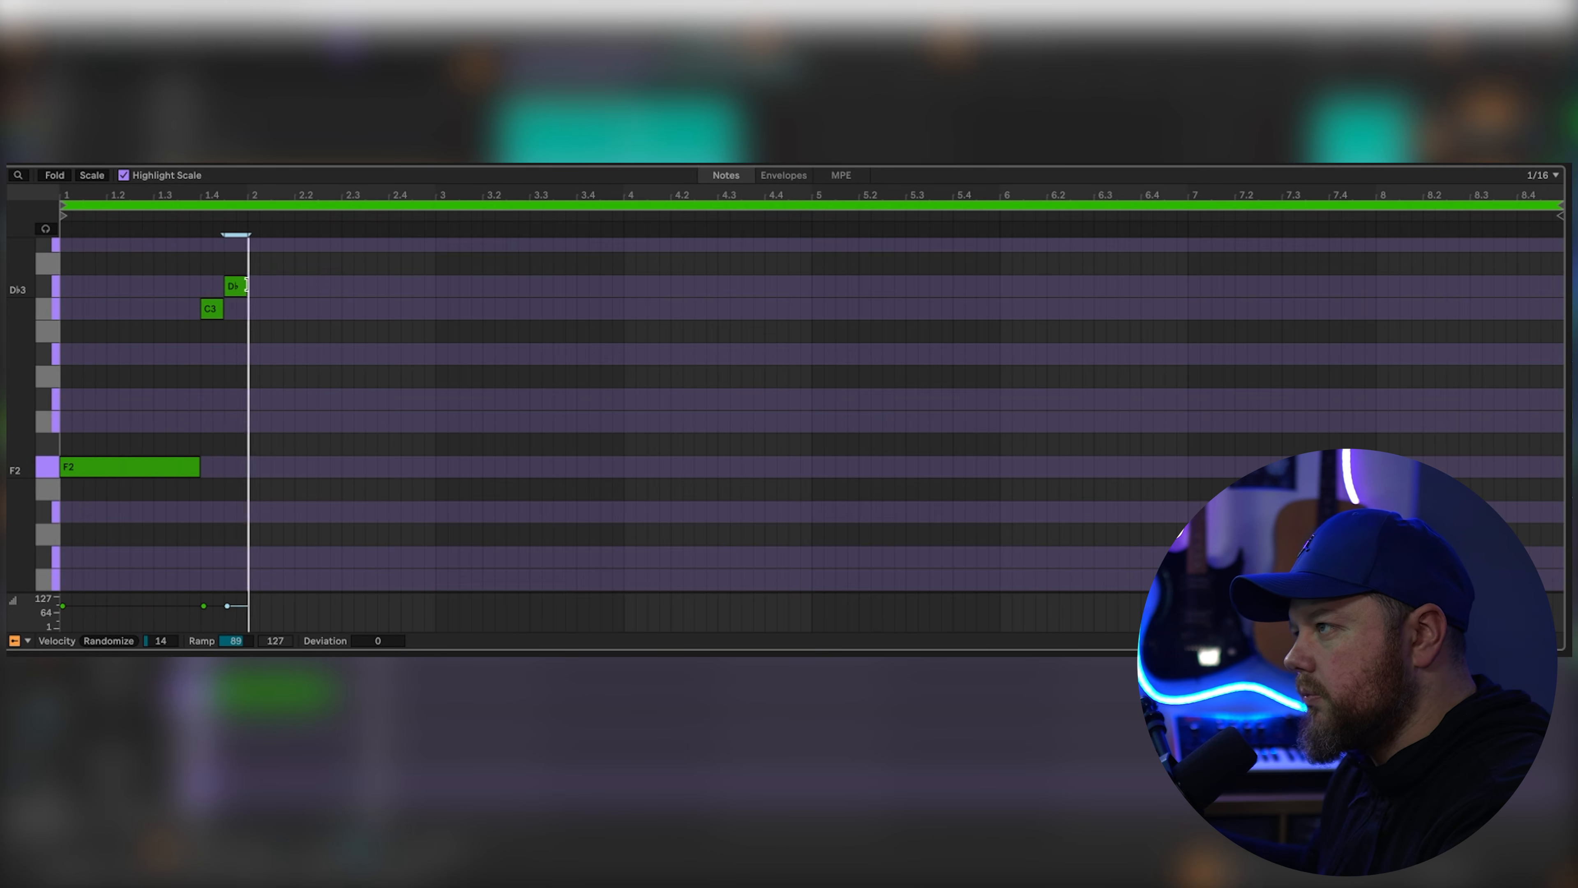
key(shift+Down)
scroll(255, 429, down, 3)
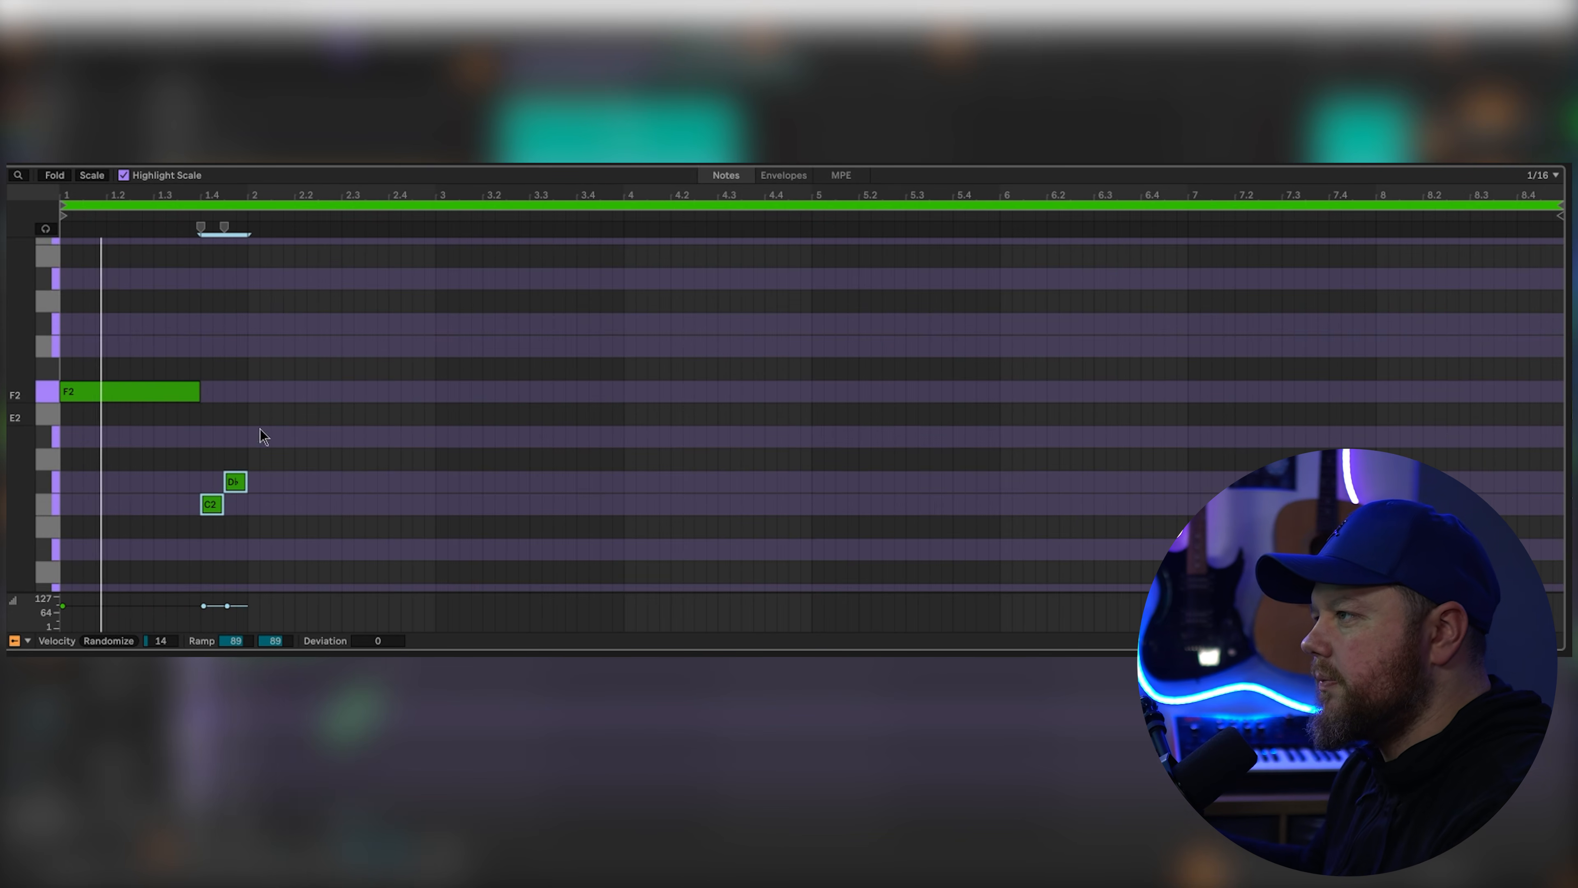
Step: Add a three-beat F2 at bar 2 and a one-beat D♭2 at 2.4, and duplicate the two-bar pattern into bars 3 and 4
double_click(252, 391)
drag(259, 390, 391, 393)
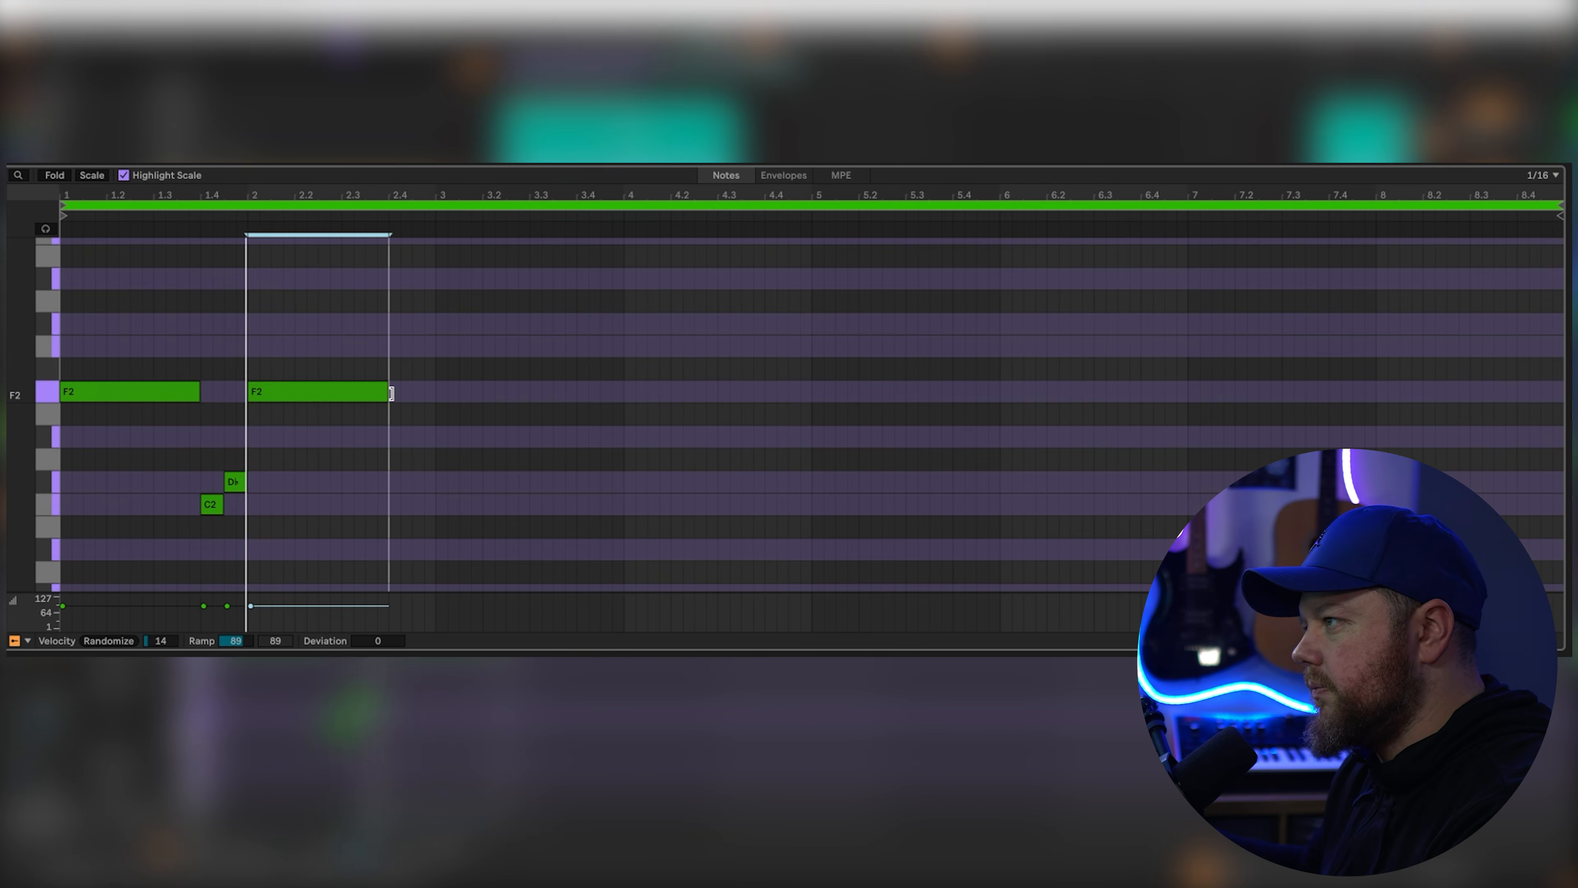
double_click(398, 482)
drag(401, 482, 435, 482)
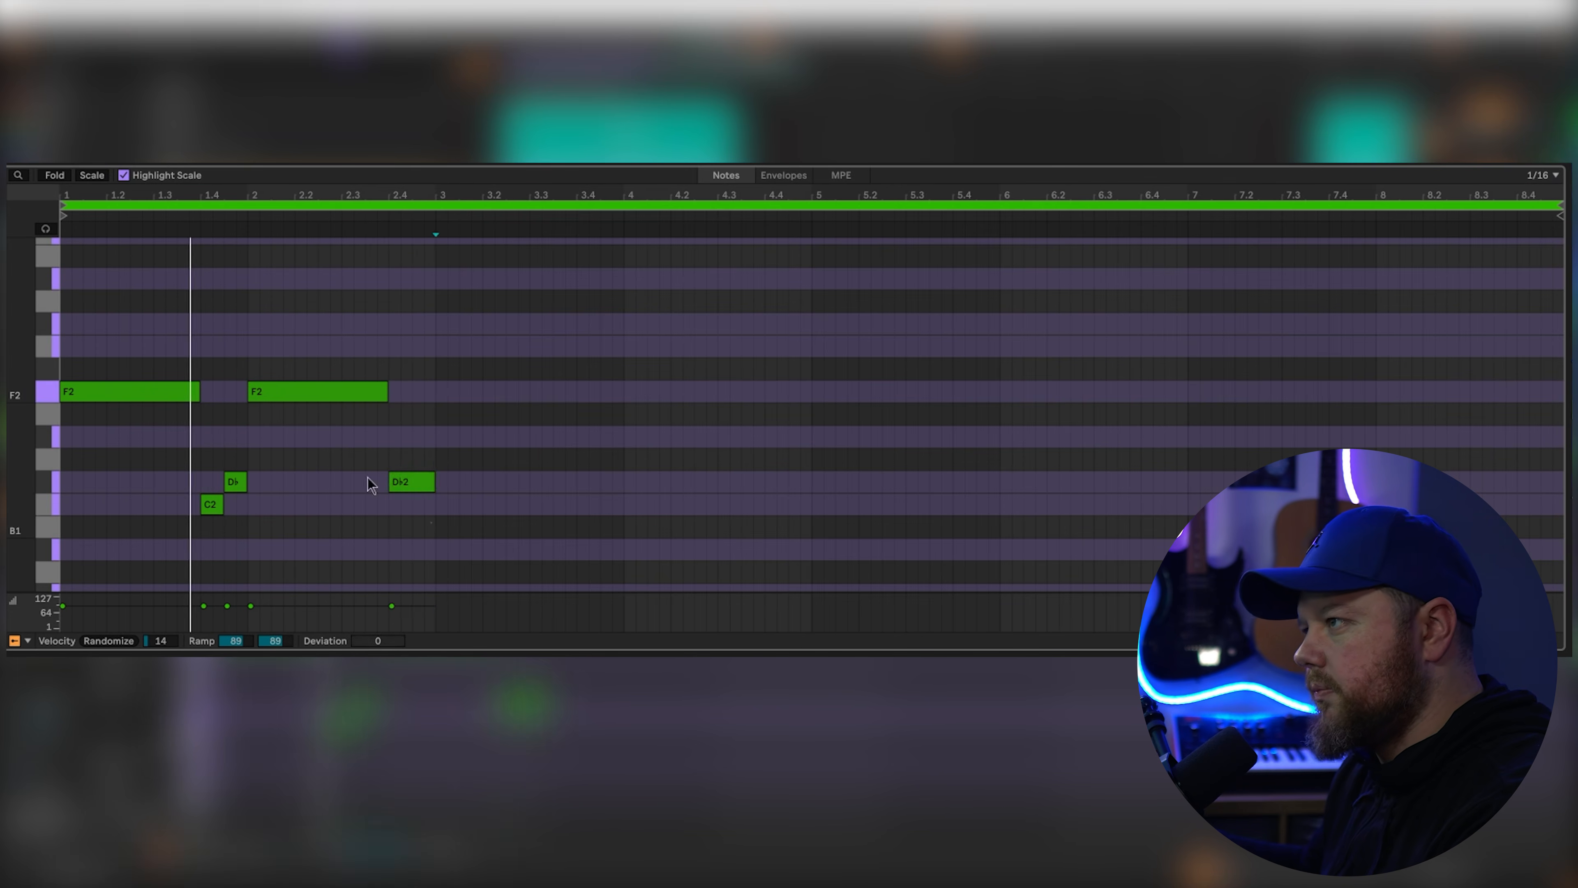
key(ctrl+a)
key(ctrl+d)
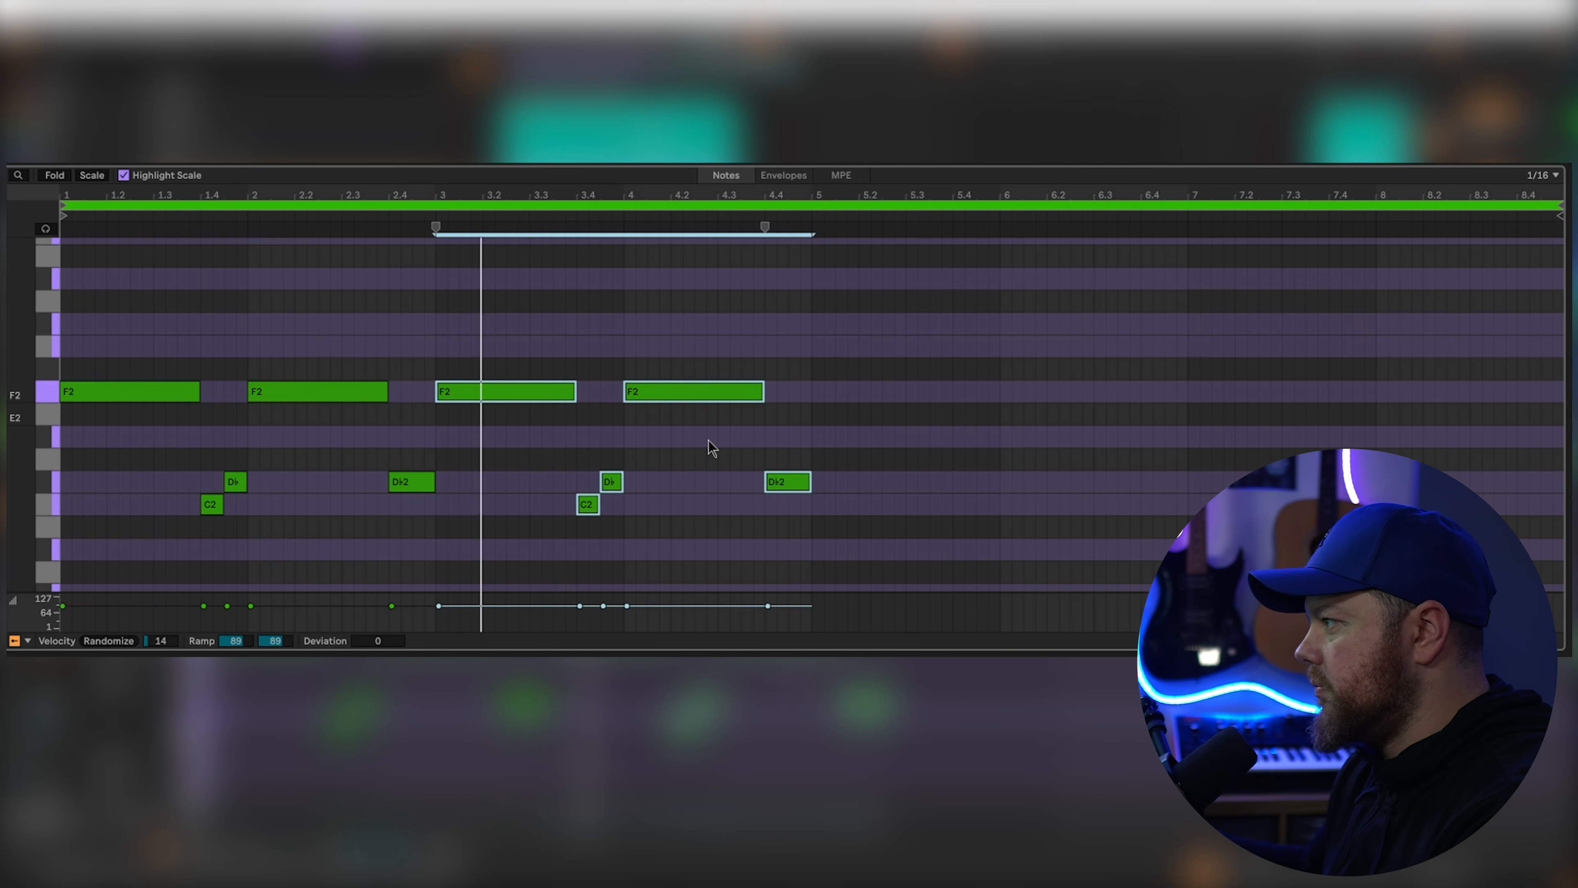
Step: Lower bar 4's three-beat note to D♭2 and raise the one-beat note at 4.4 to E♭2
click(734, 429)
drag(690, 397, 786, 437)
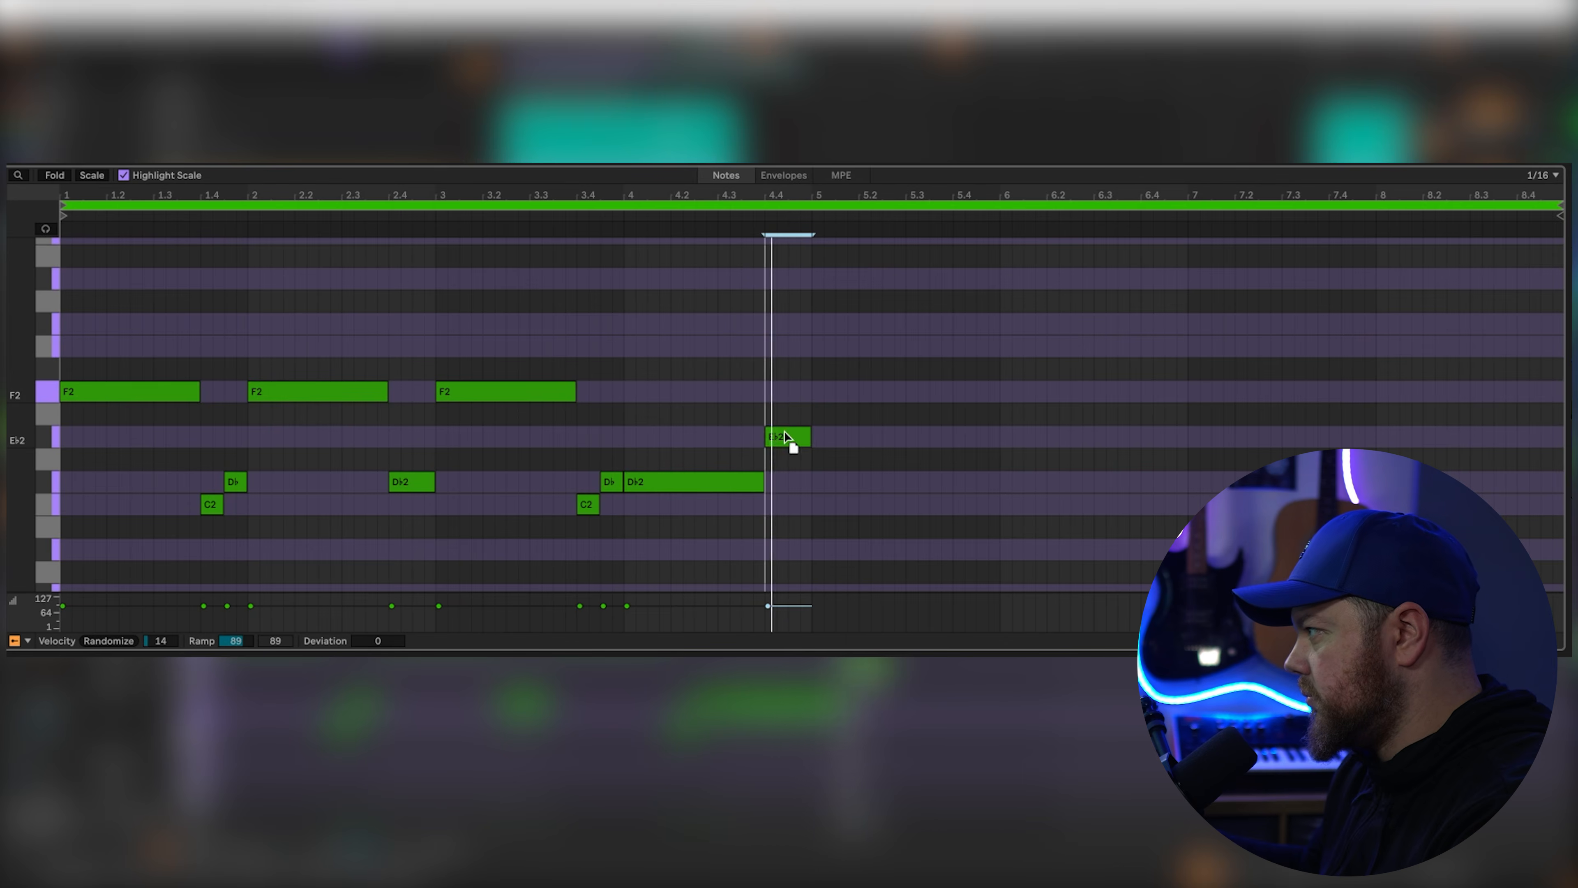
scroll(651, 445, down, 2)
Step: Swap the two eighth notes at 3.4 so that D♭2 comes before C2, and listen to the passage
click(639, 415)
click(615, 438)
click(609, 412)
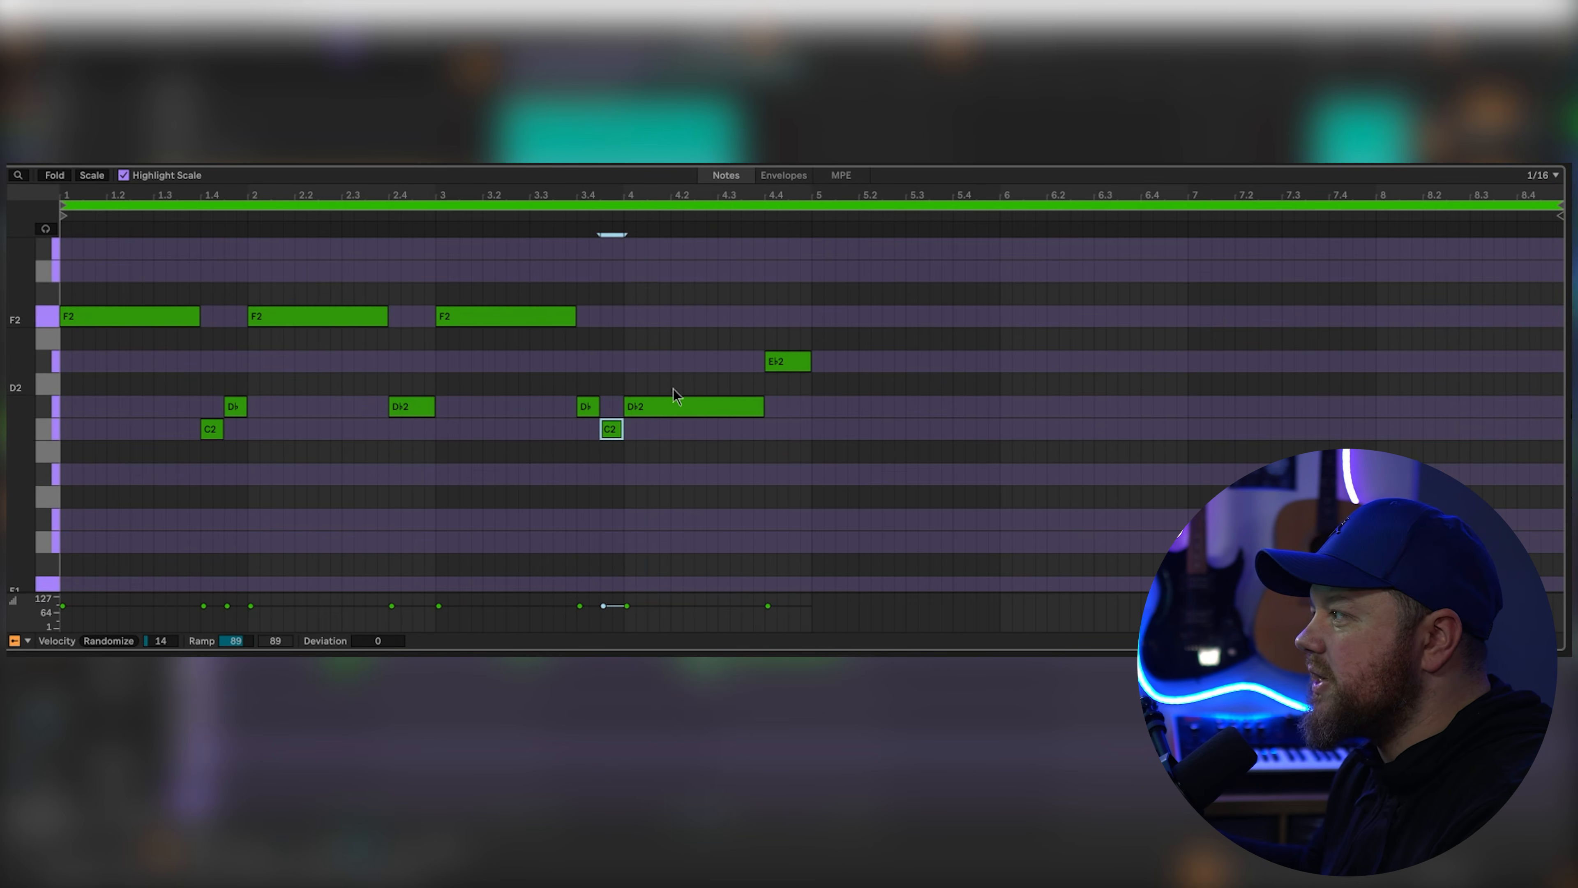
drag(673, 388, 584, 440)
click(624, 373)
click(547, 219)
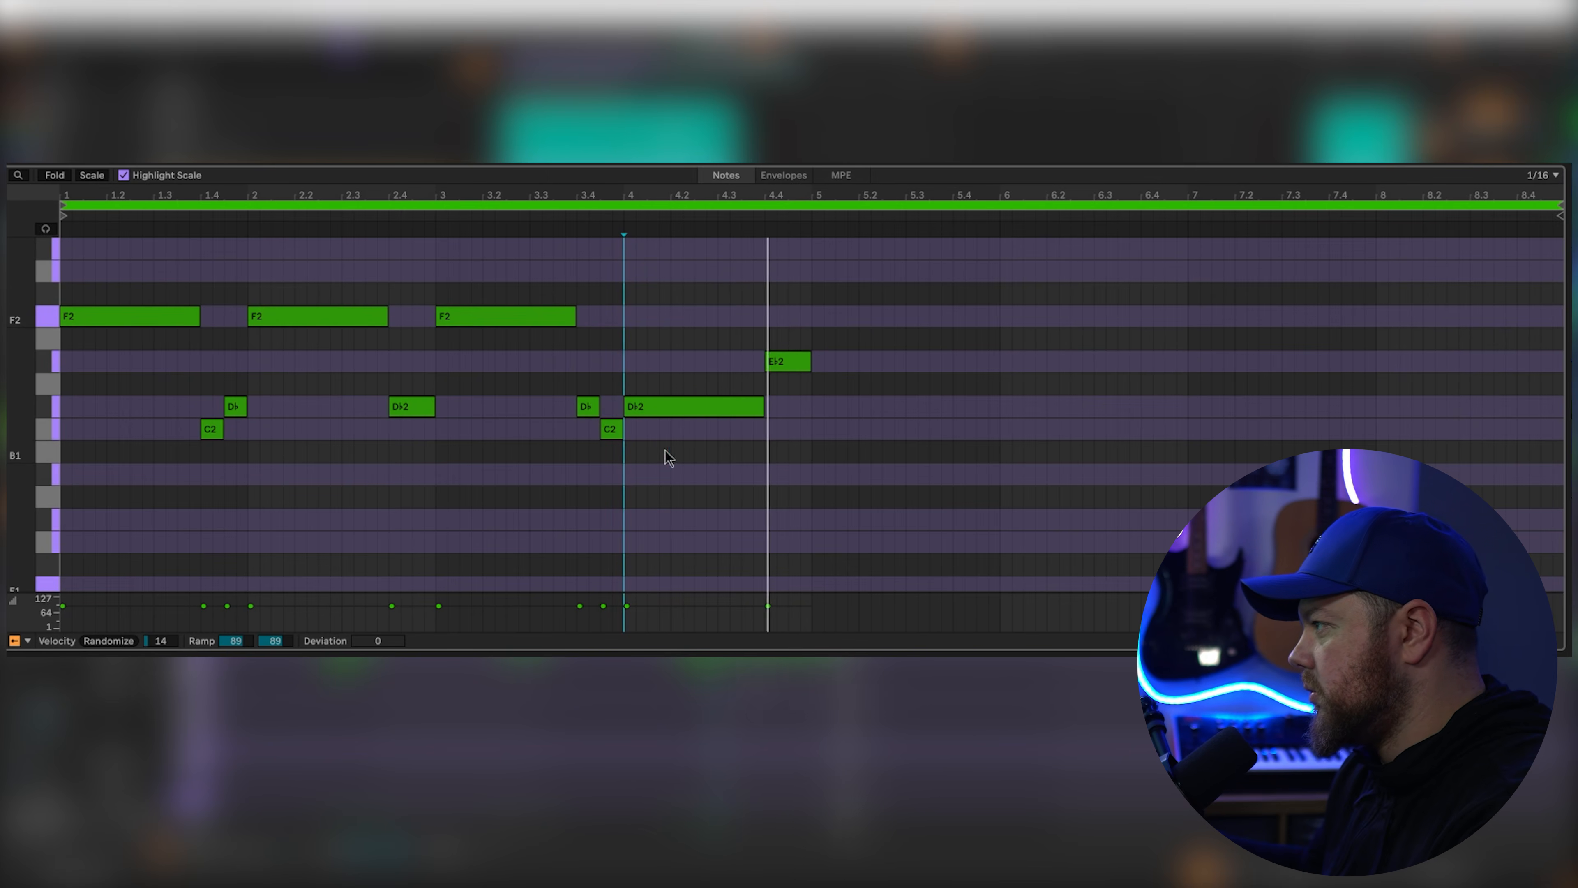
Step: Raise the eighth notes at 3.4 to G2 and A♭2, bar 4's long note to D♭3 and its last note to G2
drag(610, 437, 615, 336)
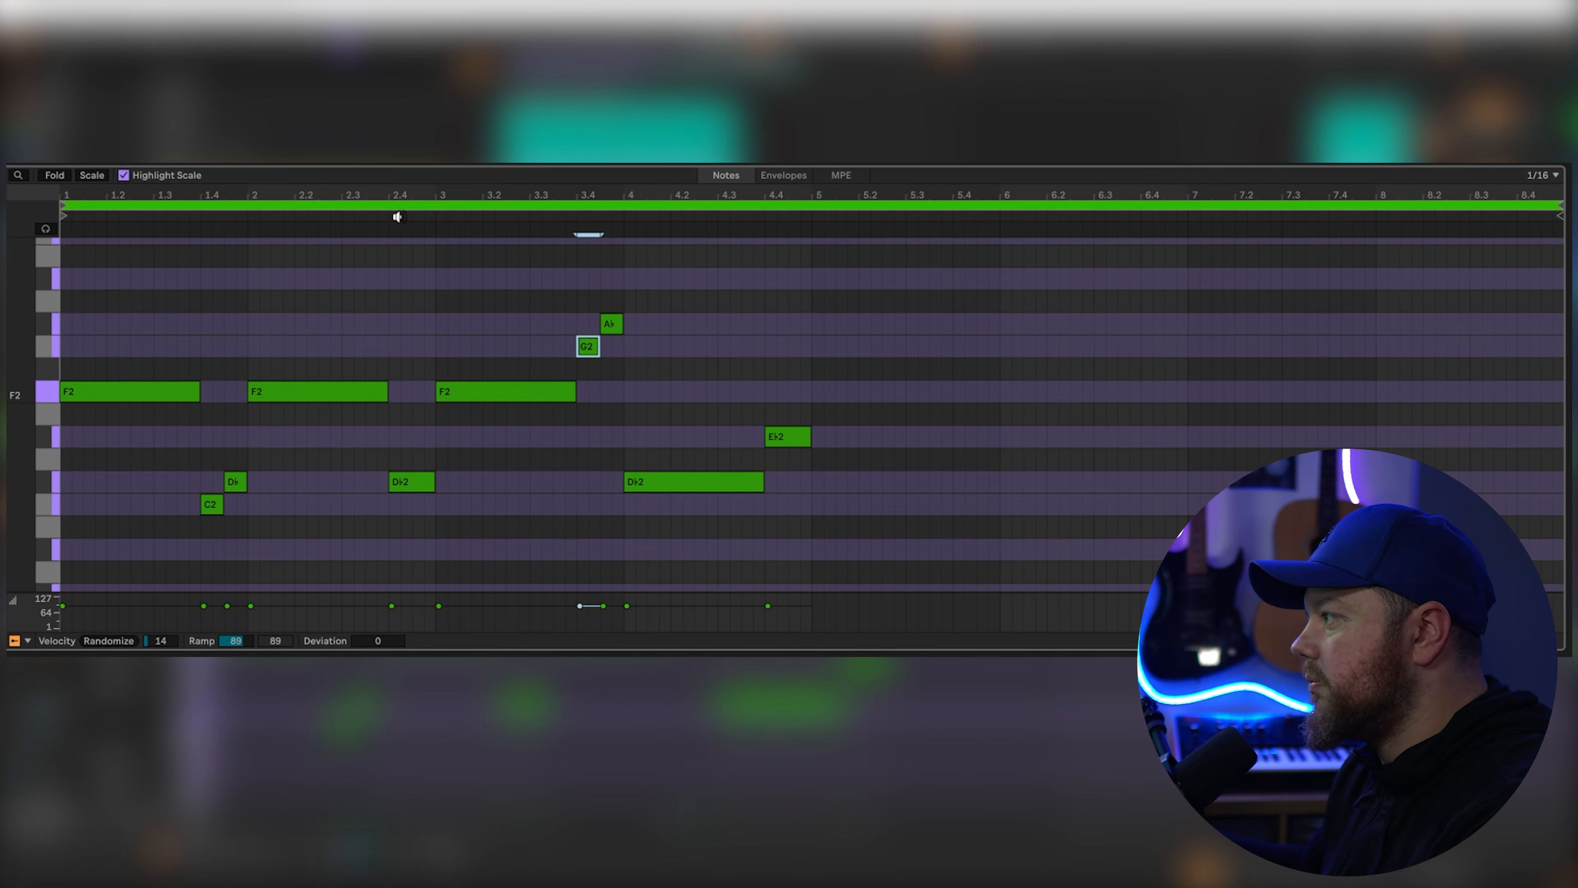
click(398, 216)
scroll(774, 415, up, 2)
click(648, 520)
key(shift+Up)
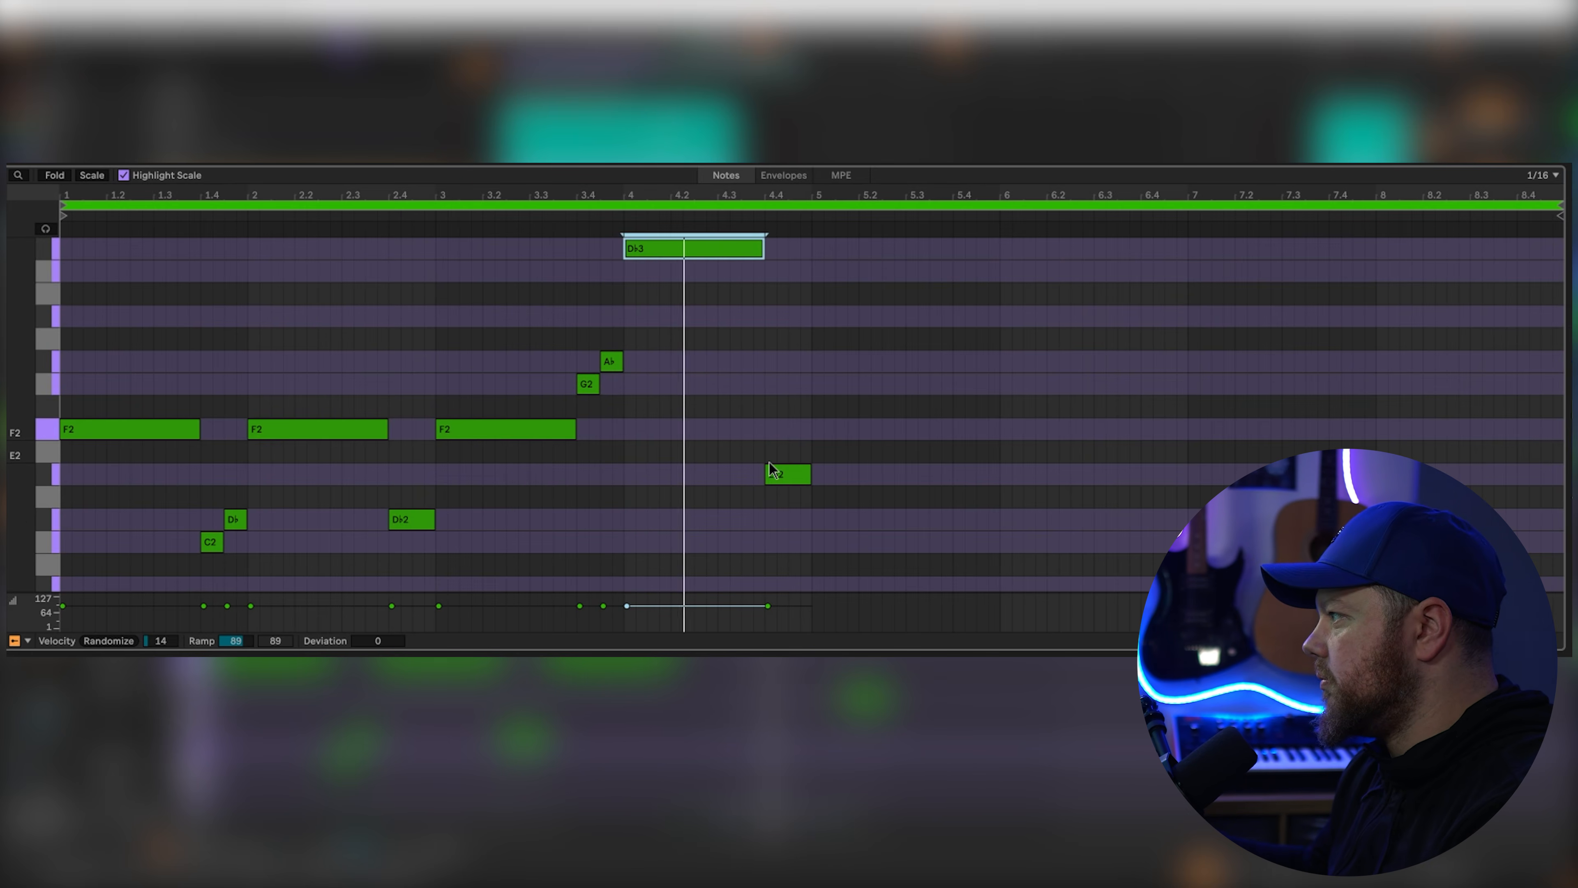
drag(784, 470, 783, 377)
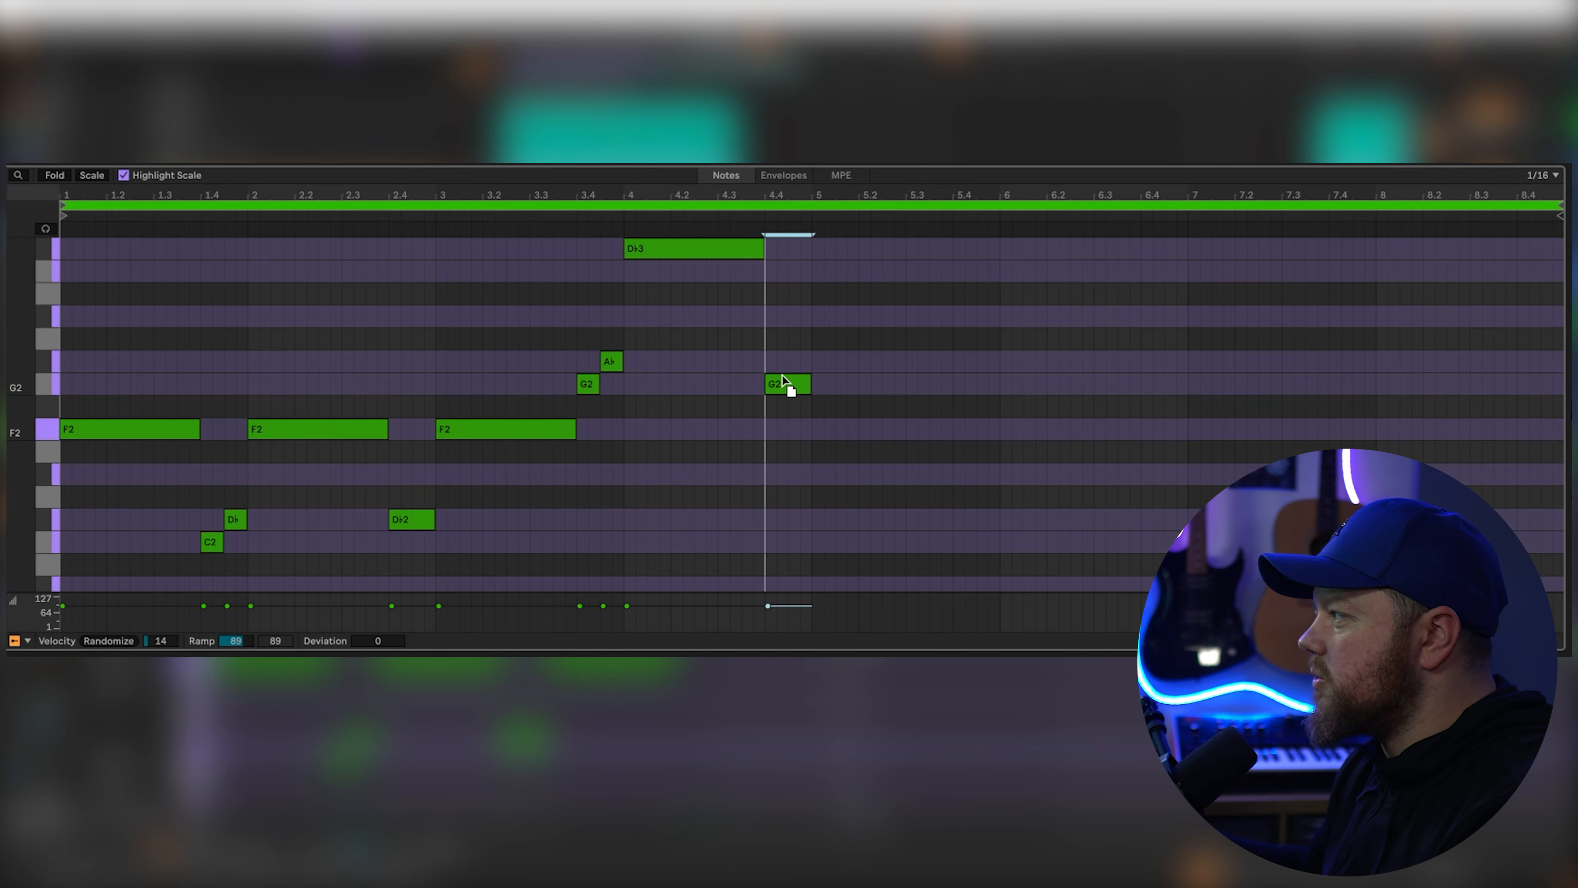
Step: Duplicate the finished four-bar bass pattern into bars 5 to 8
click(121, 434)
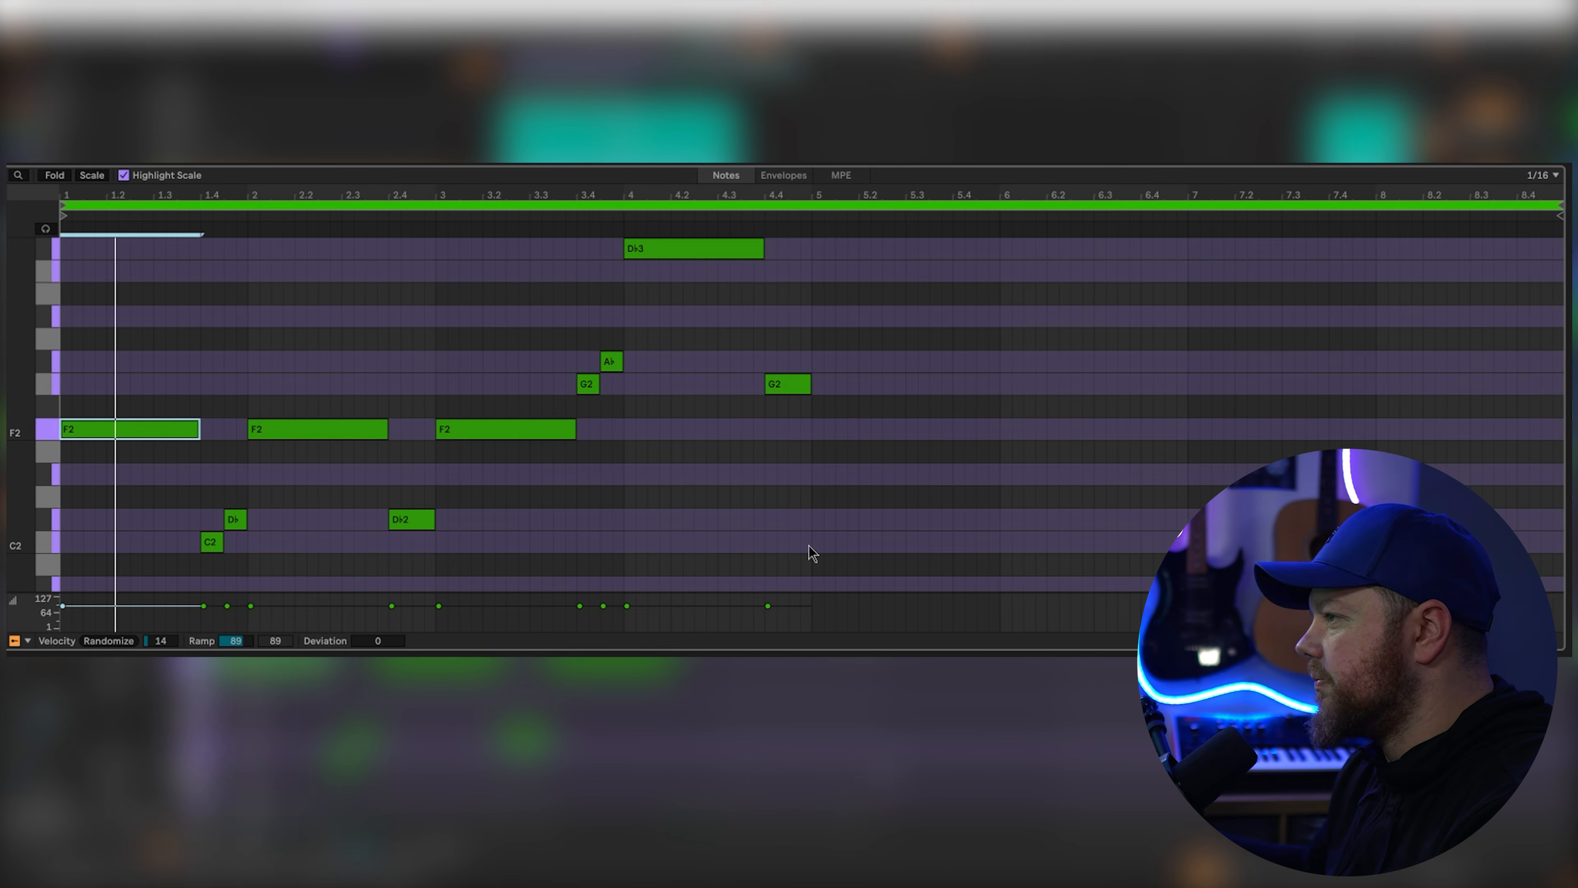
key(ctrl+a)
key(ctrl+d)
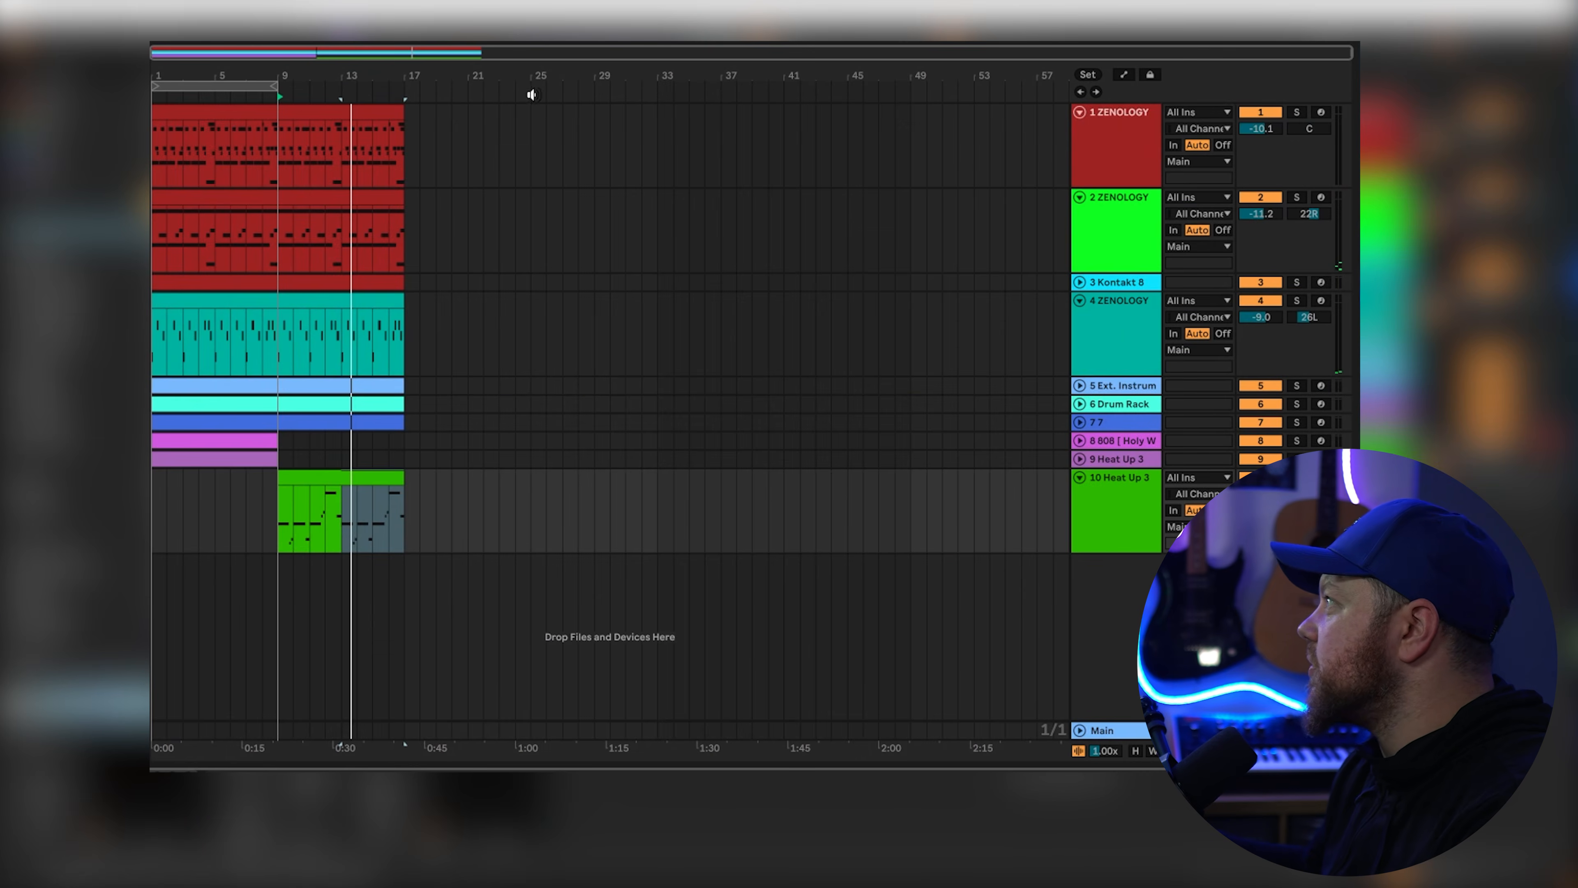
Step: Recolour the Drum Rack clip at bar 9 pale yellow and add lane 5 hits at 1.1, 1.1.4 and 1.2.3
click(299, 404)
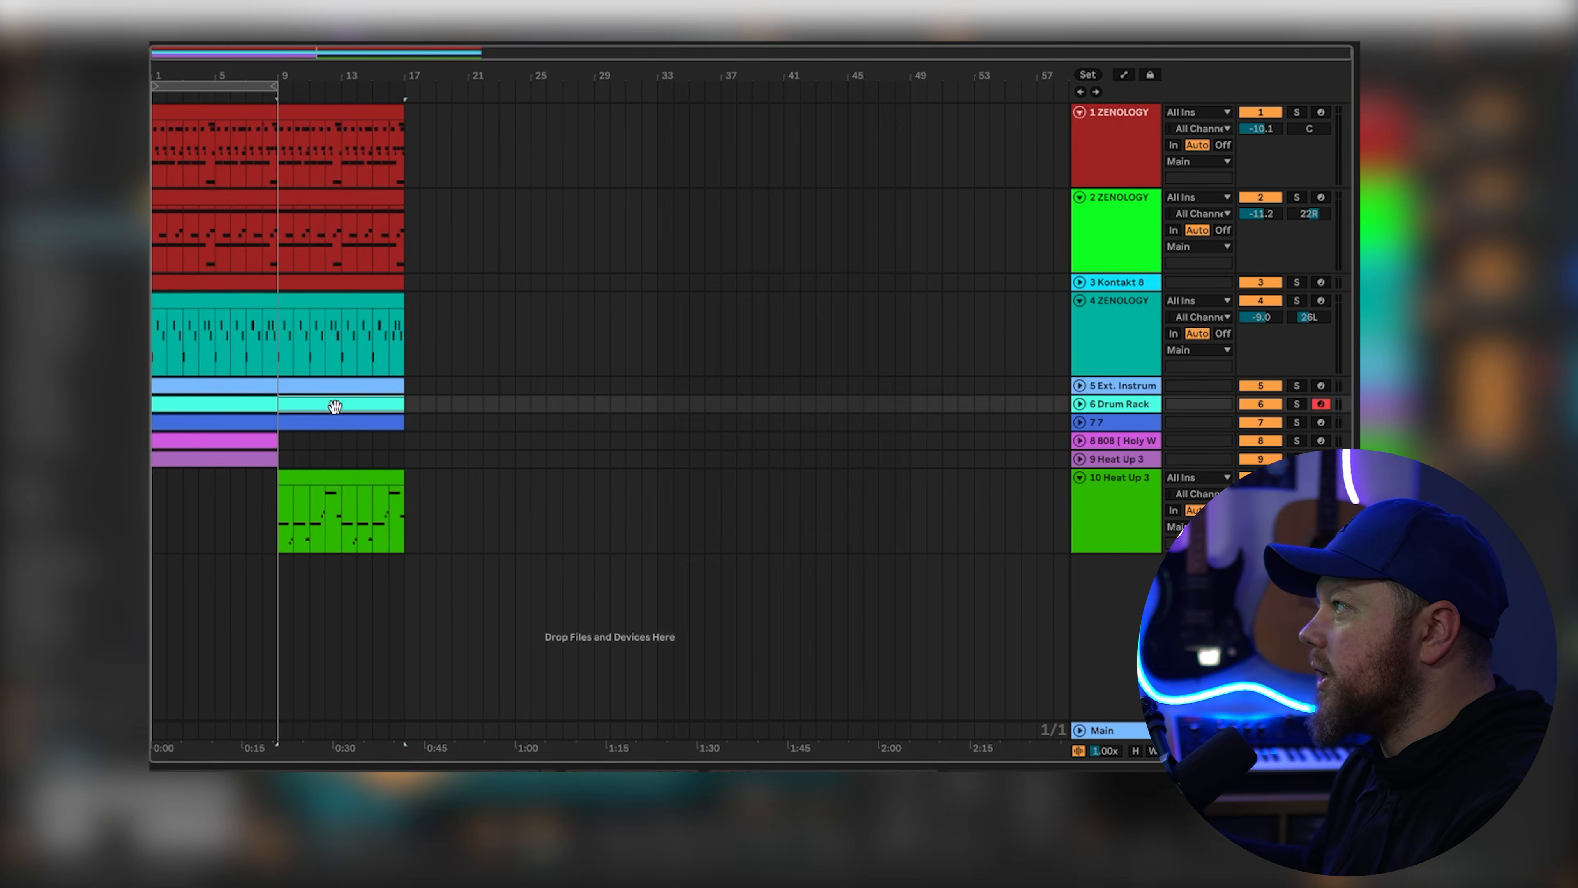
right_click(305, 404)
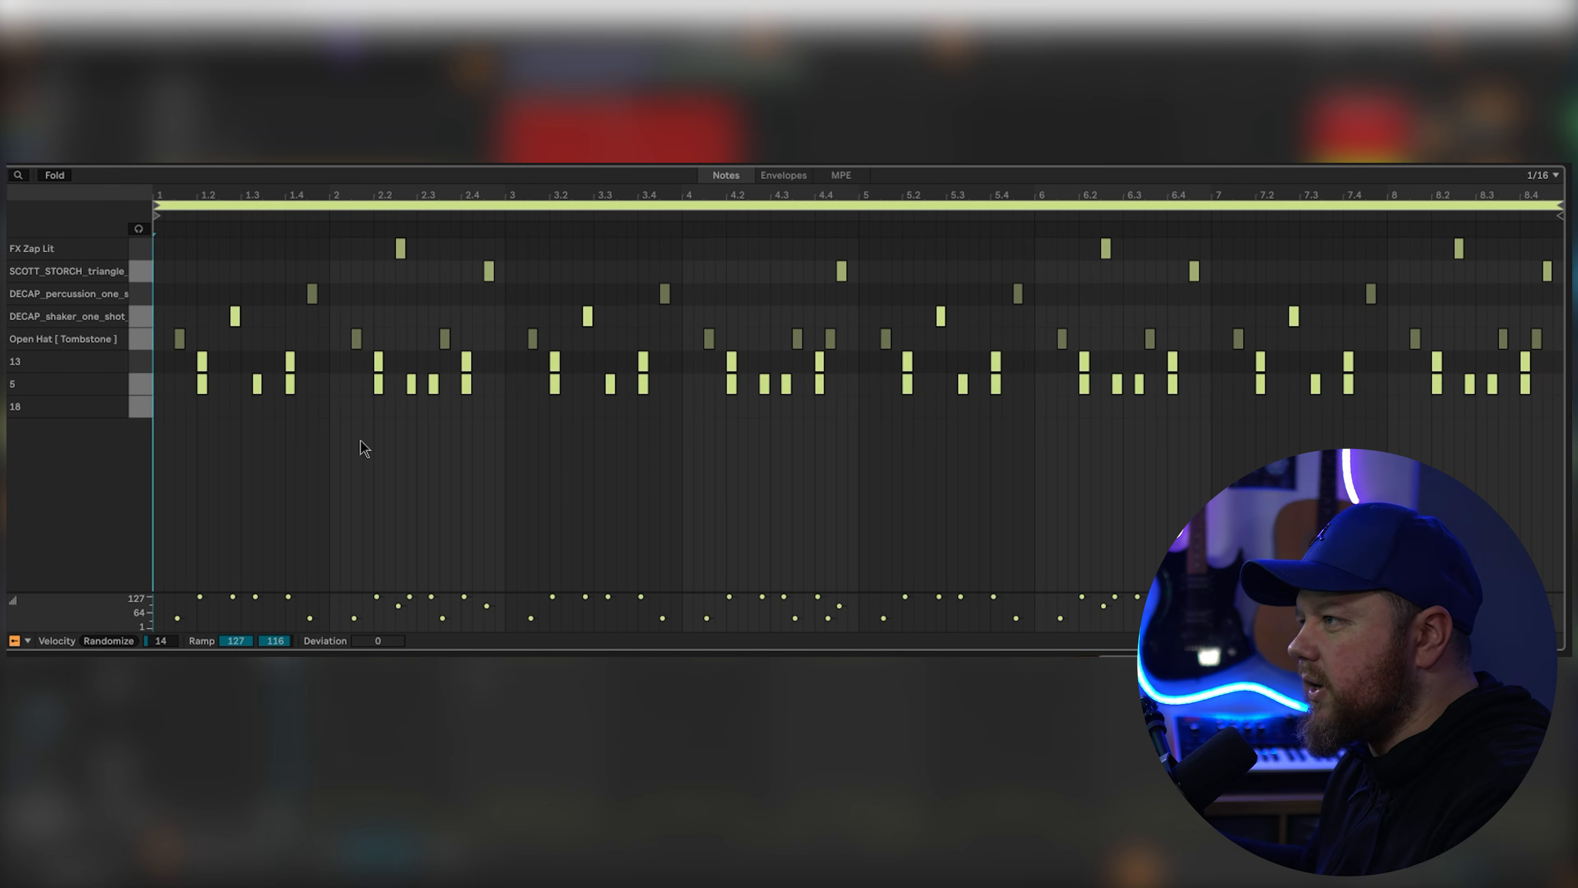
double_click(158, 383)
double_click(191, 384)
key(space)
double_click(235, 384)
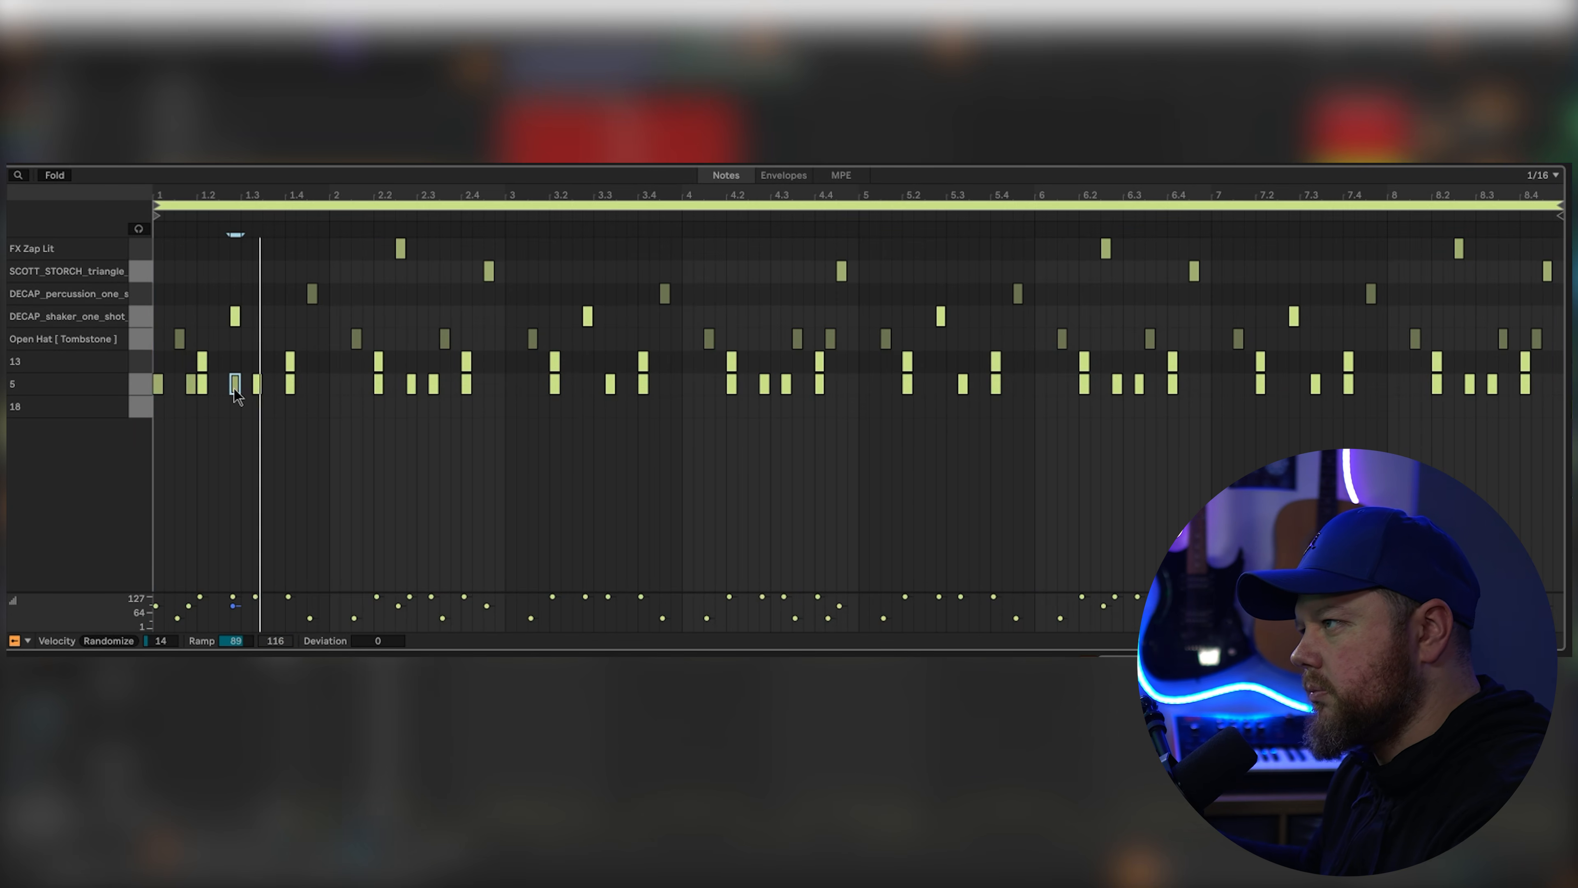
Step: Duplicate bar 1's lane 5 hits into bar 2 and add an extra hit at 2.4.3
drag(328, 389, 114, 388)
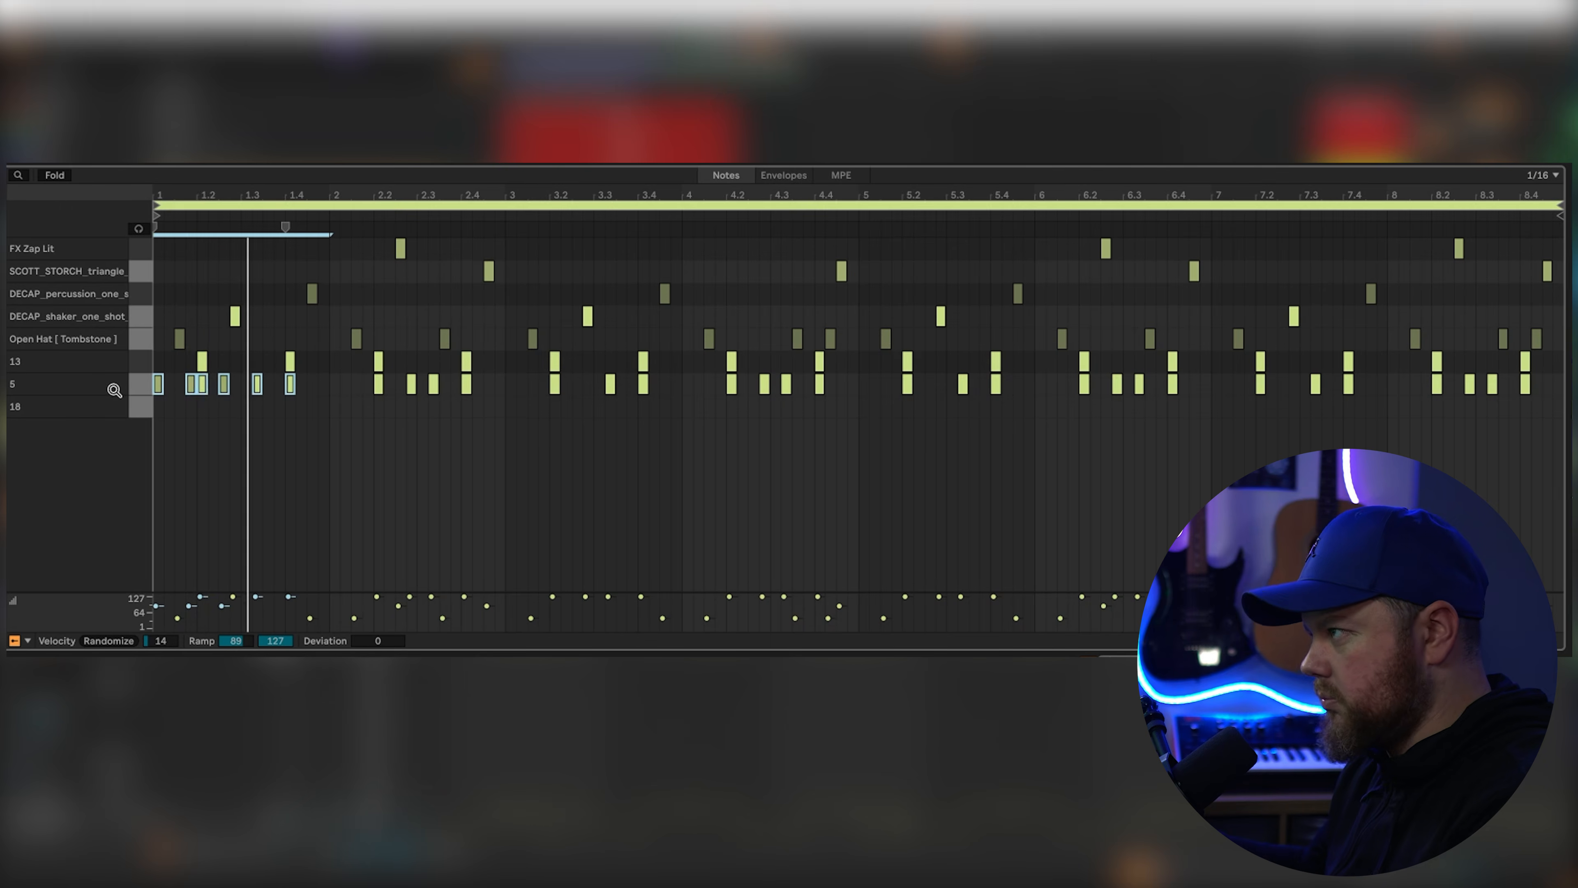
key(ctrl+d)
click(472, 436)
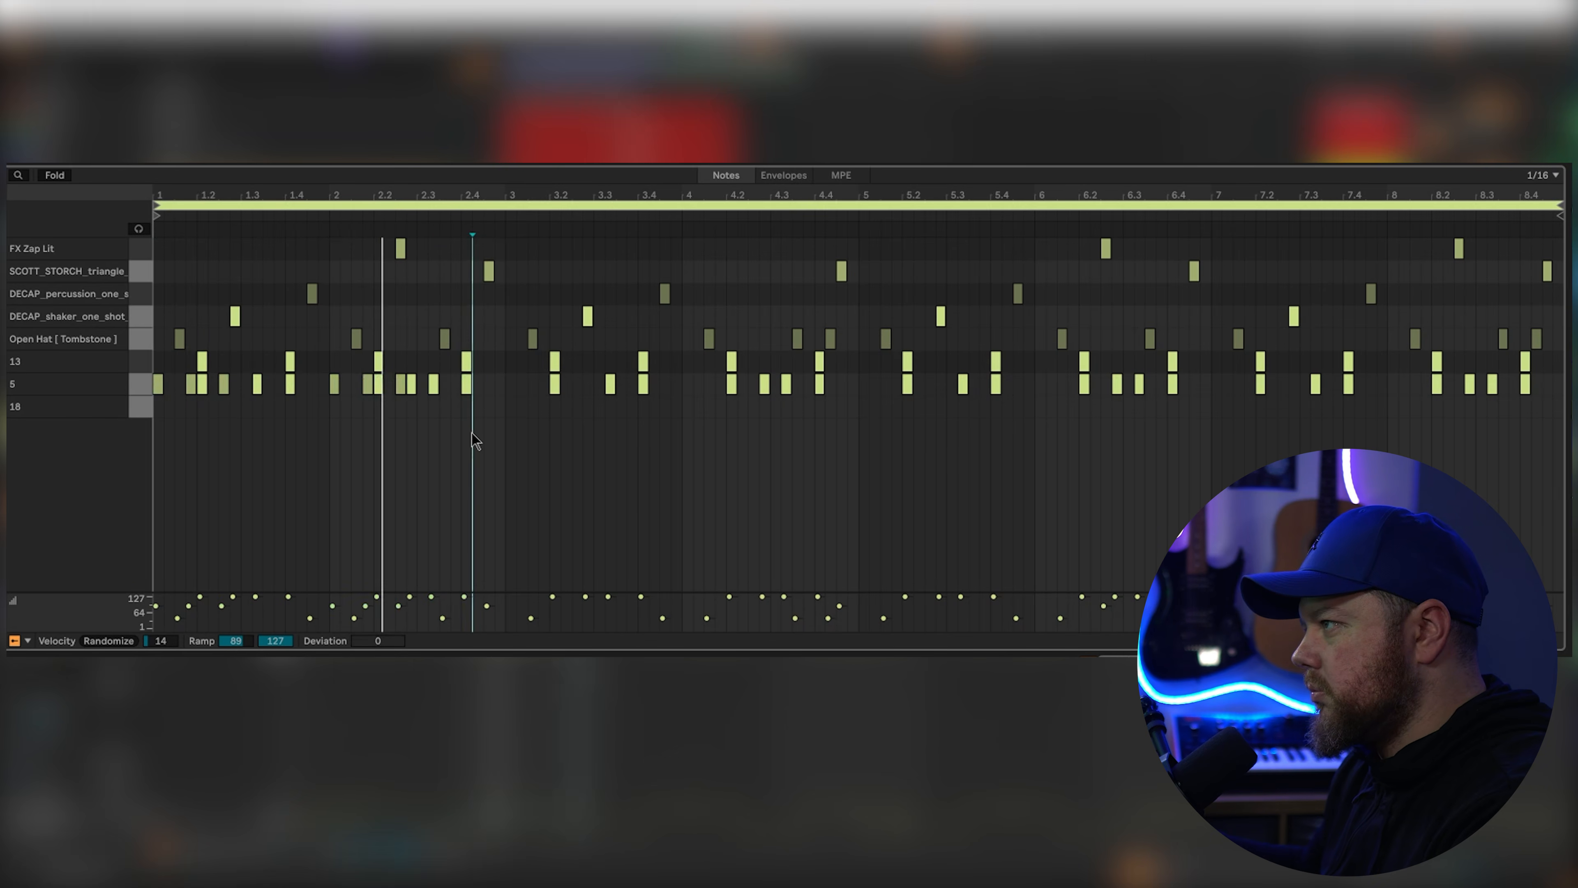
double_click(488, 385)
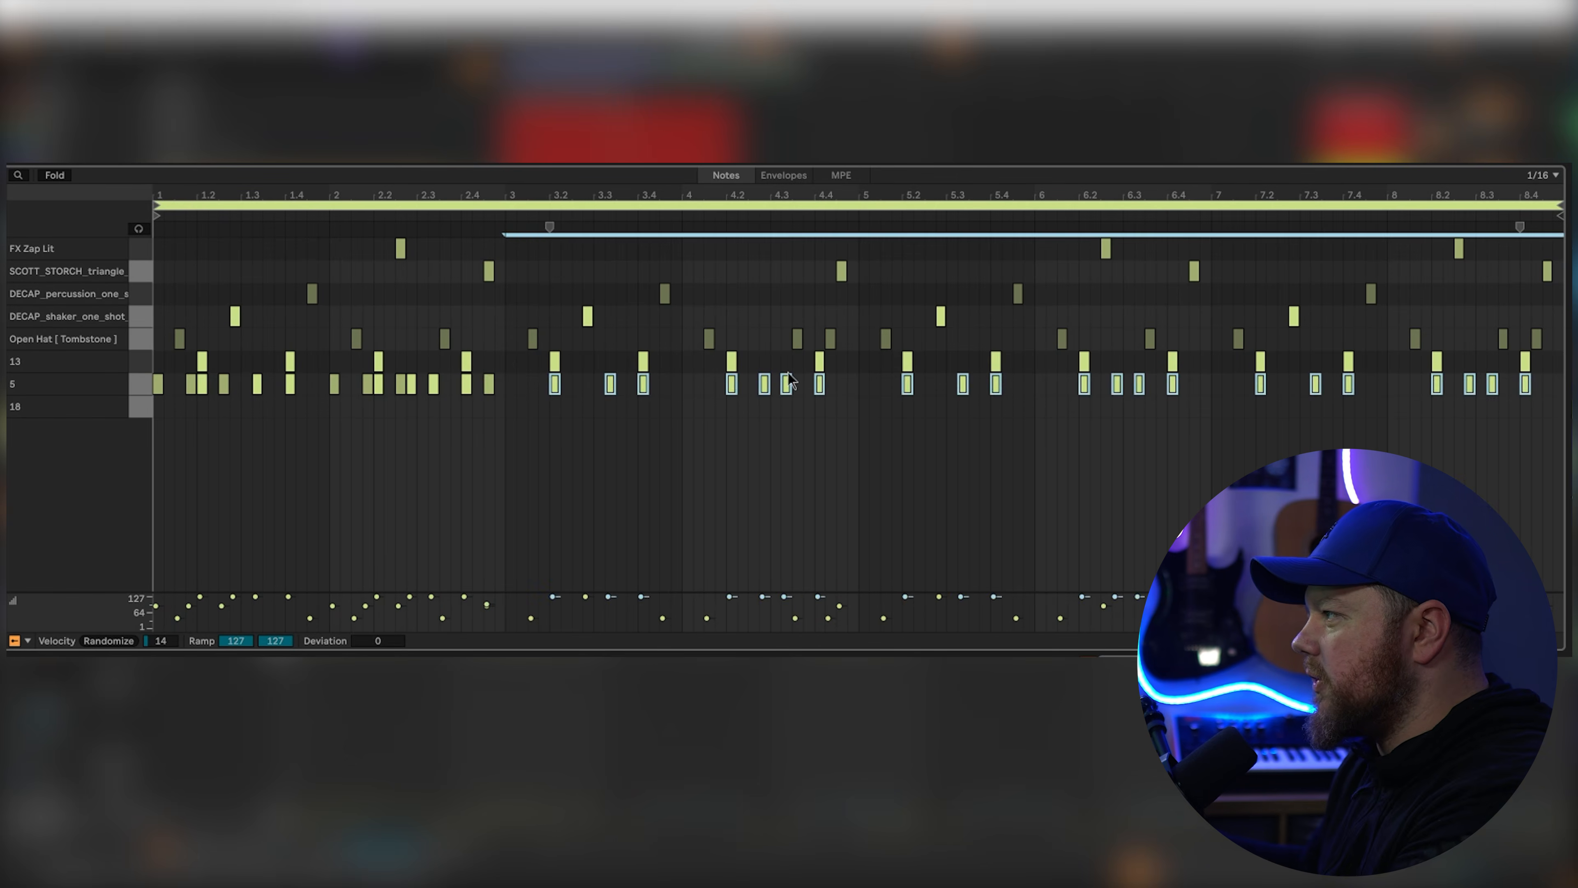
Step: Delete the old lane 5 hits from bars 3 to 8 and fill them with copies of the new two-bar pattern
key(Delete)
key(space)
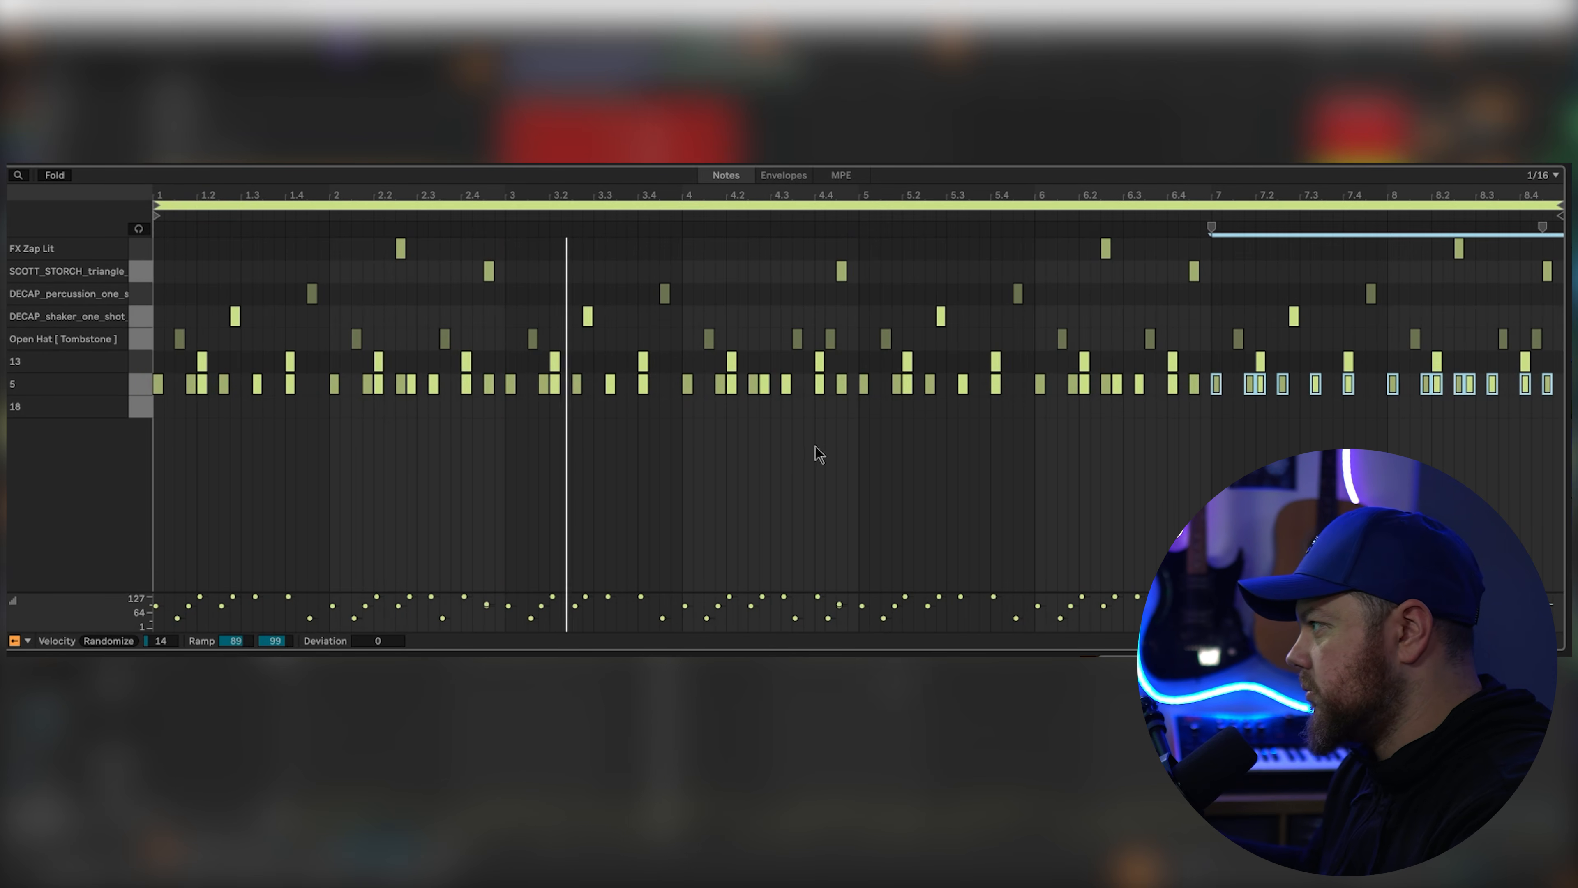
click(726, 457)
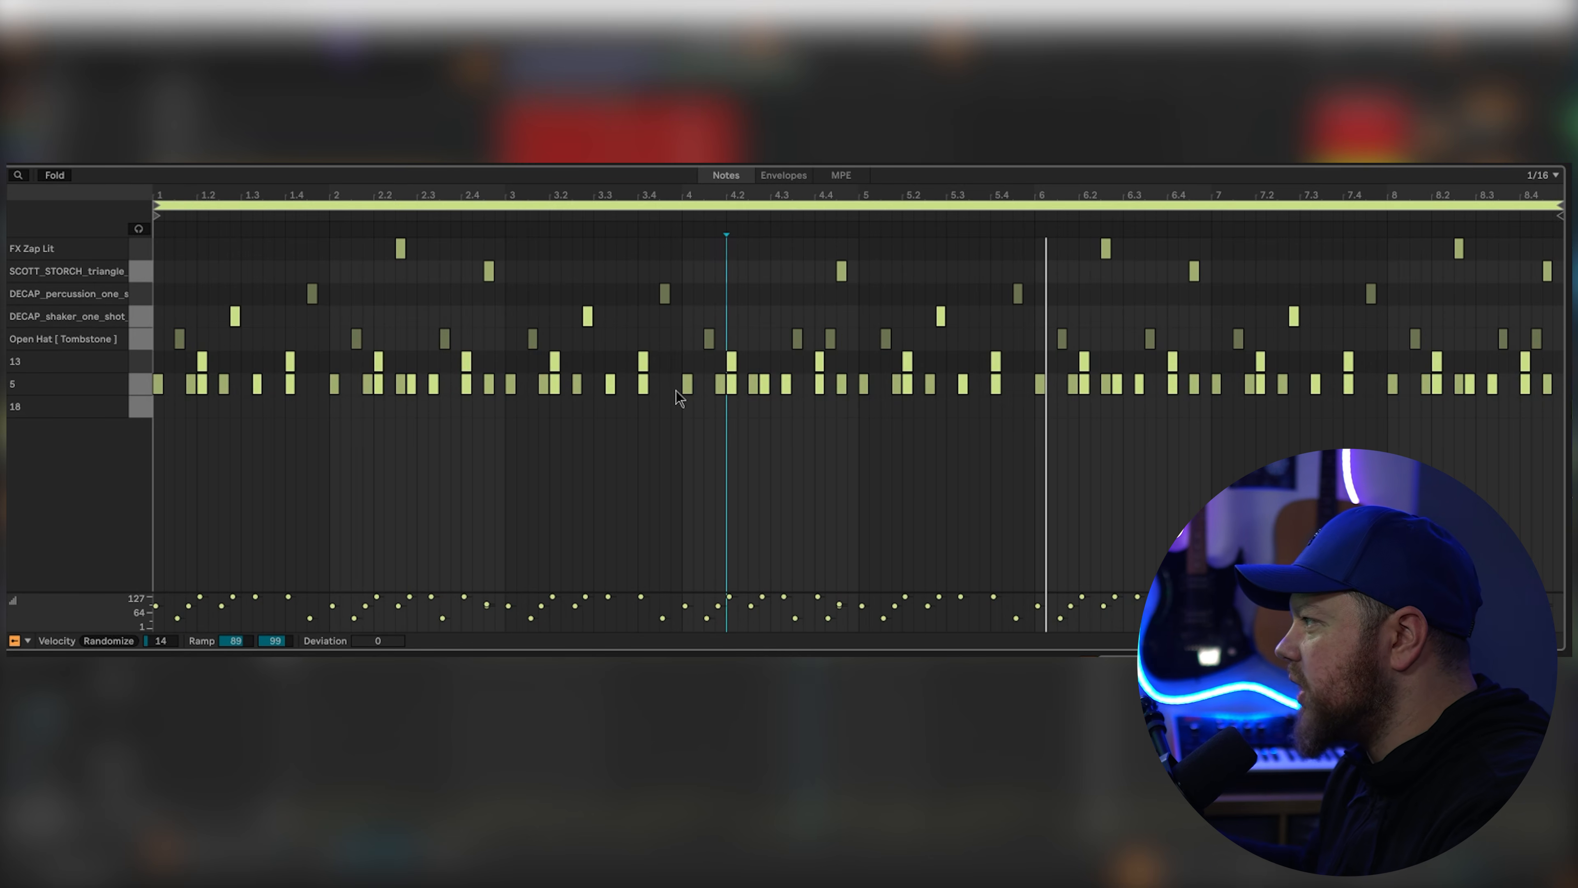
Step: Add a lane 5 hit at 3.4.4 with velocity 60 and duplicate the four-bar lane 5 pattern into bars 5 to 8
double_click(675, 391)
click(589, 219)
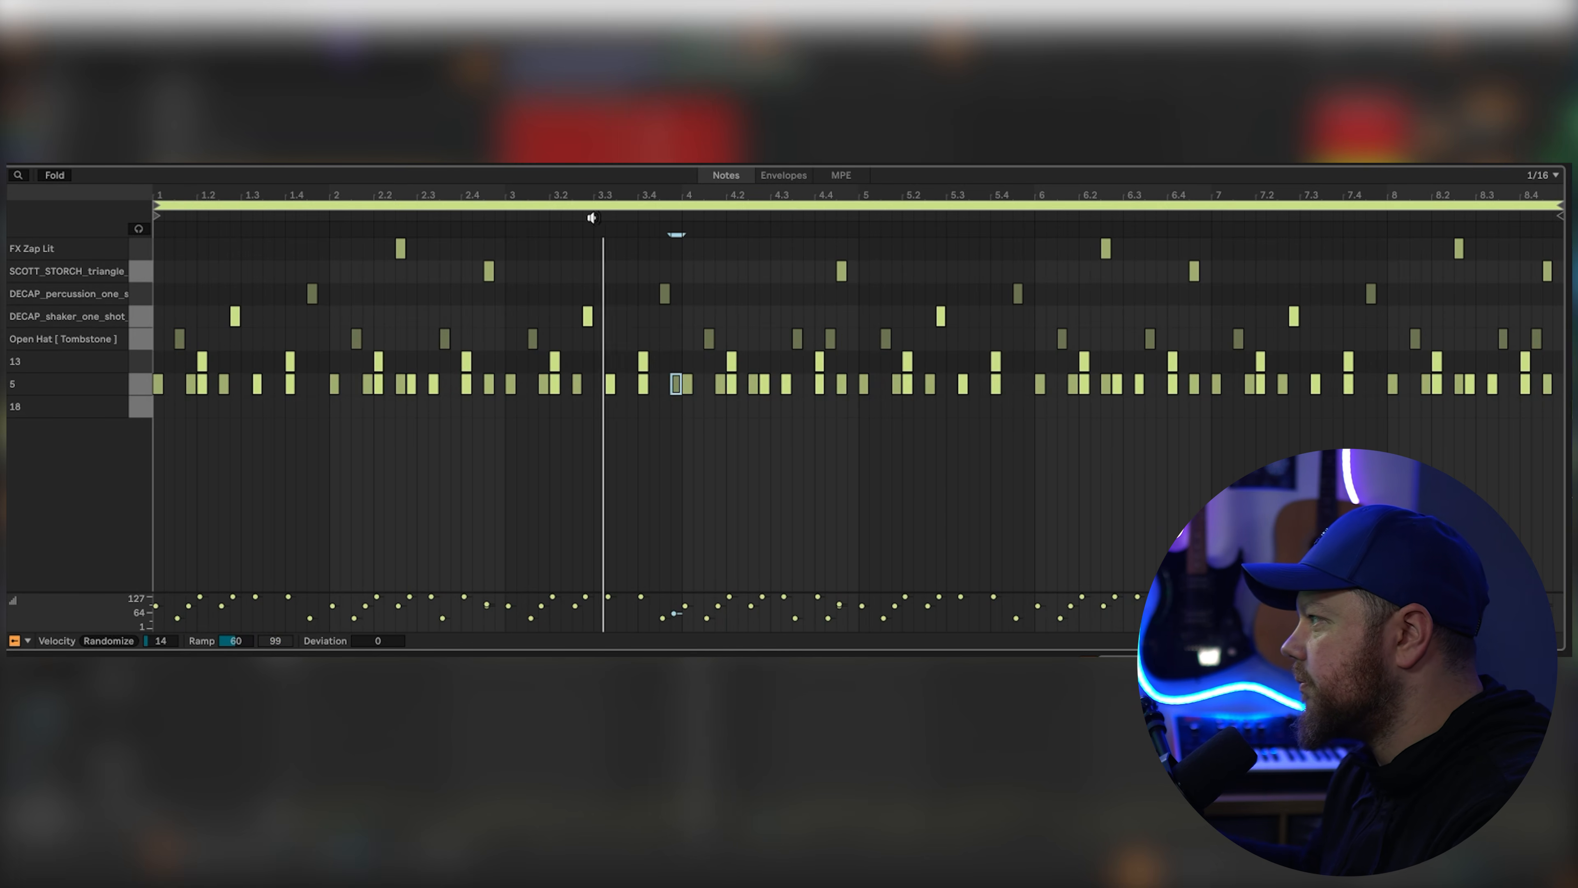
drag(856, 385, 150, 485)
key(super+d)
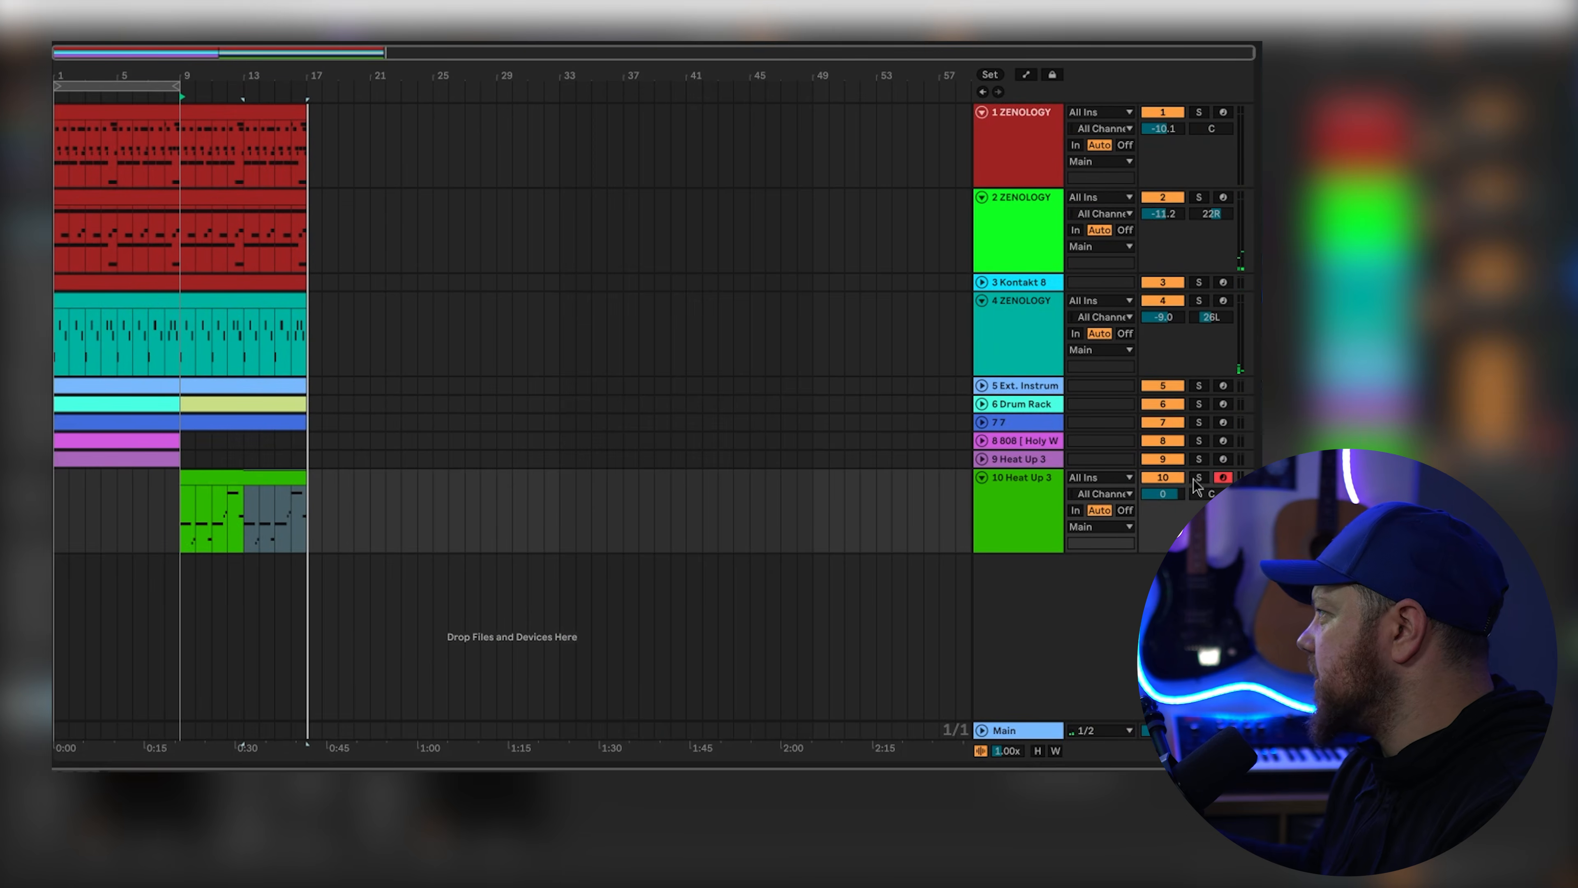
Step: Solo track 10 and set the strength of its Bass-Mint effect to 65.2%
click(1198, 477)
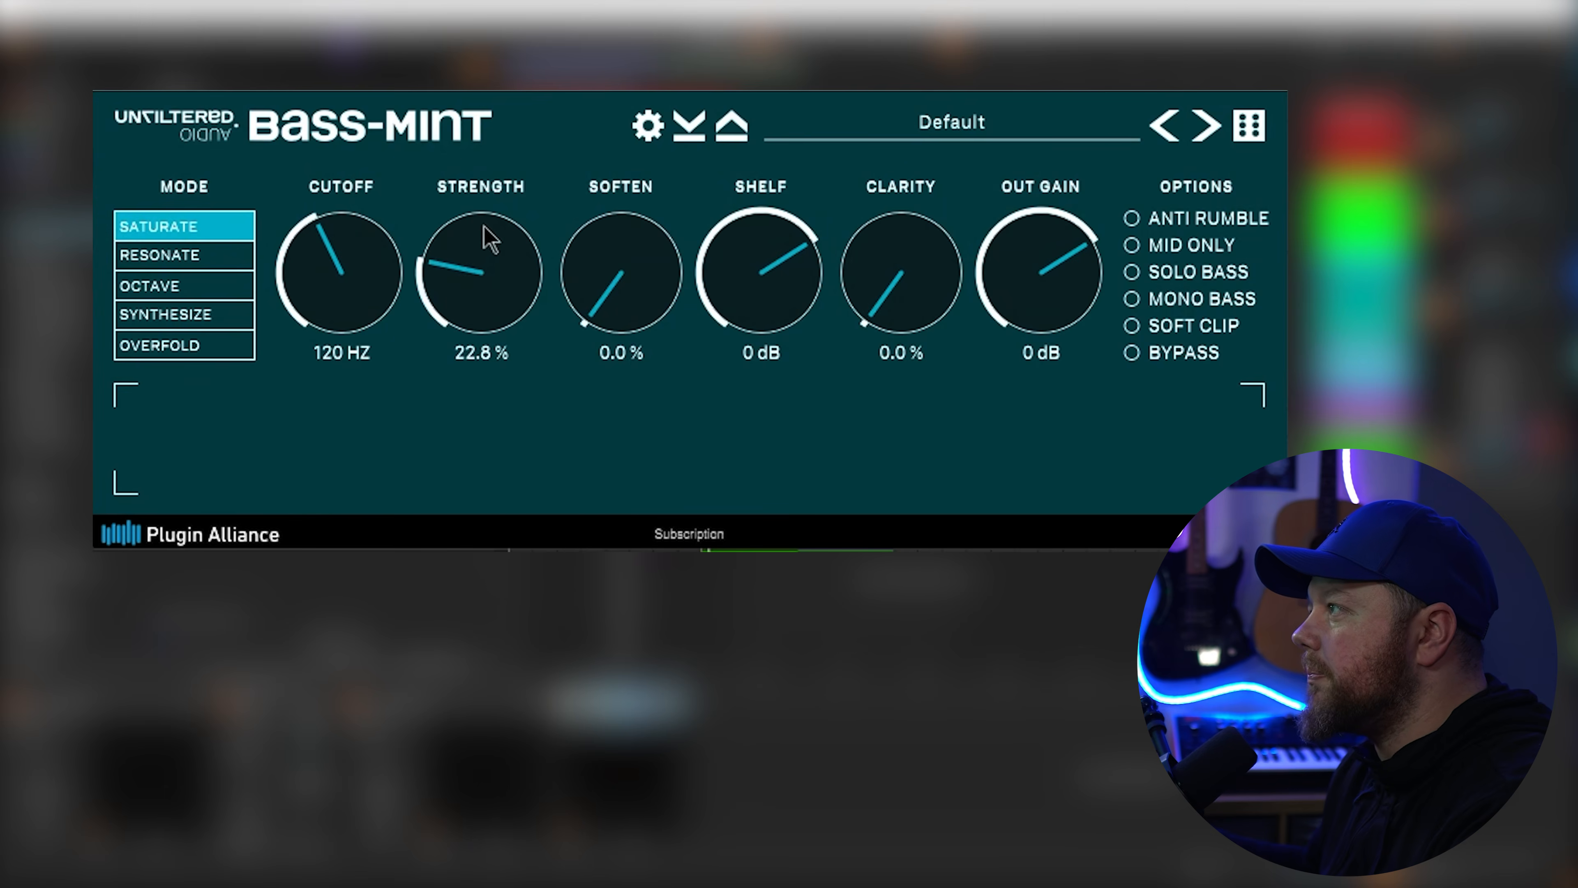
drag(484, 226, 522, 117)
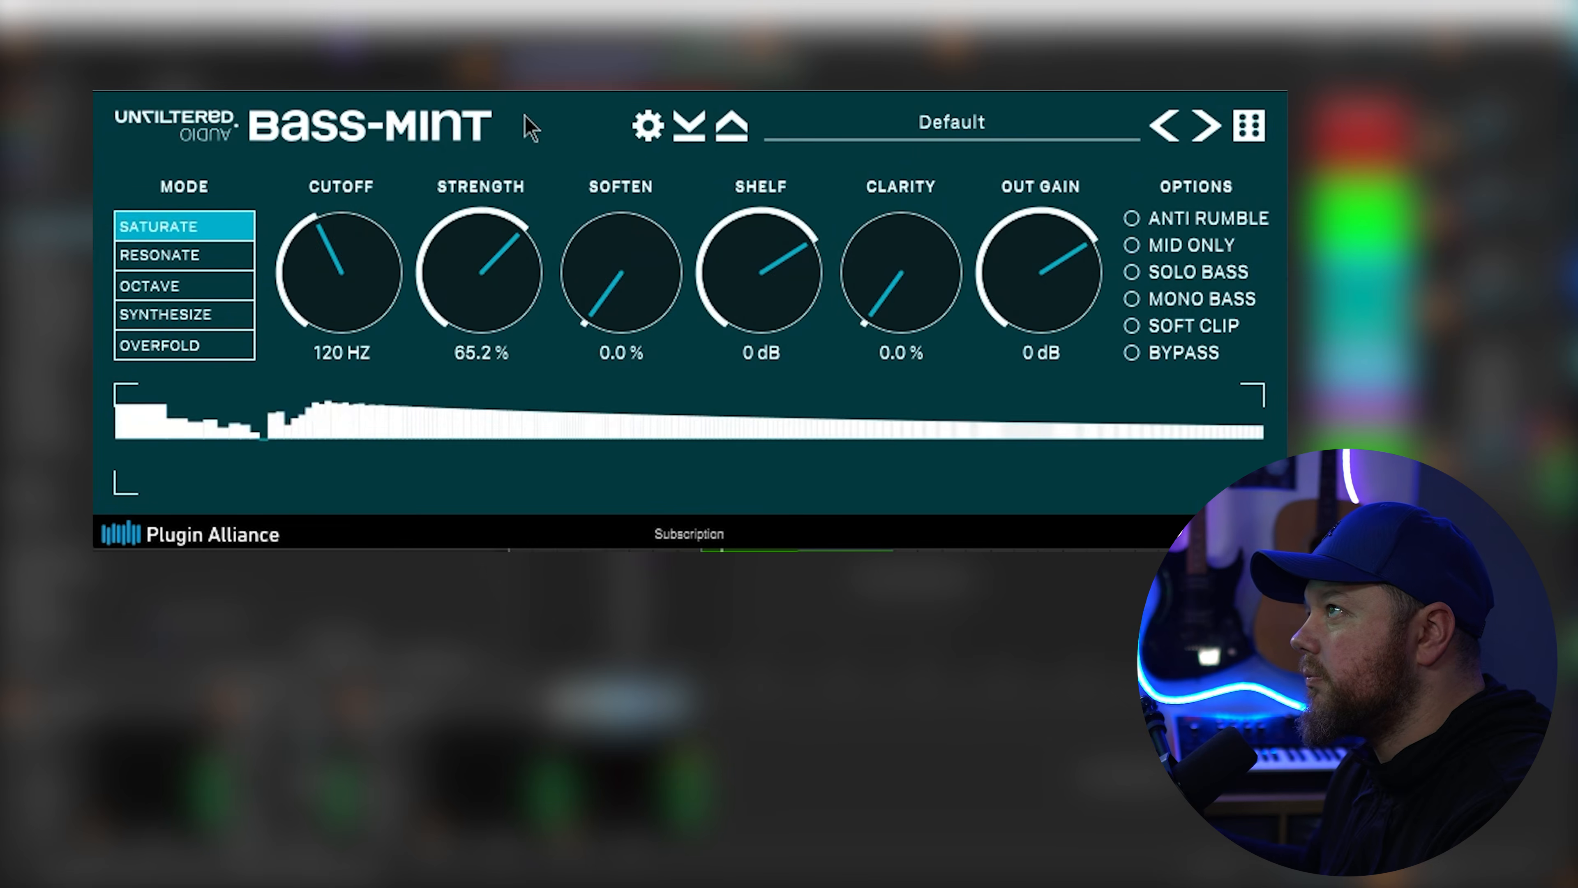
Step: Audition Bass-Mint's Resonate, Octave, Synthesize and Overfold modes and return to Saturate
click(169, 261)
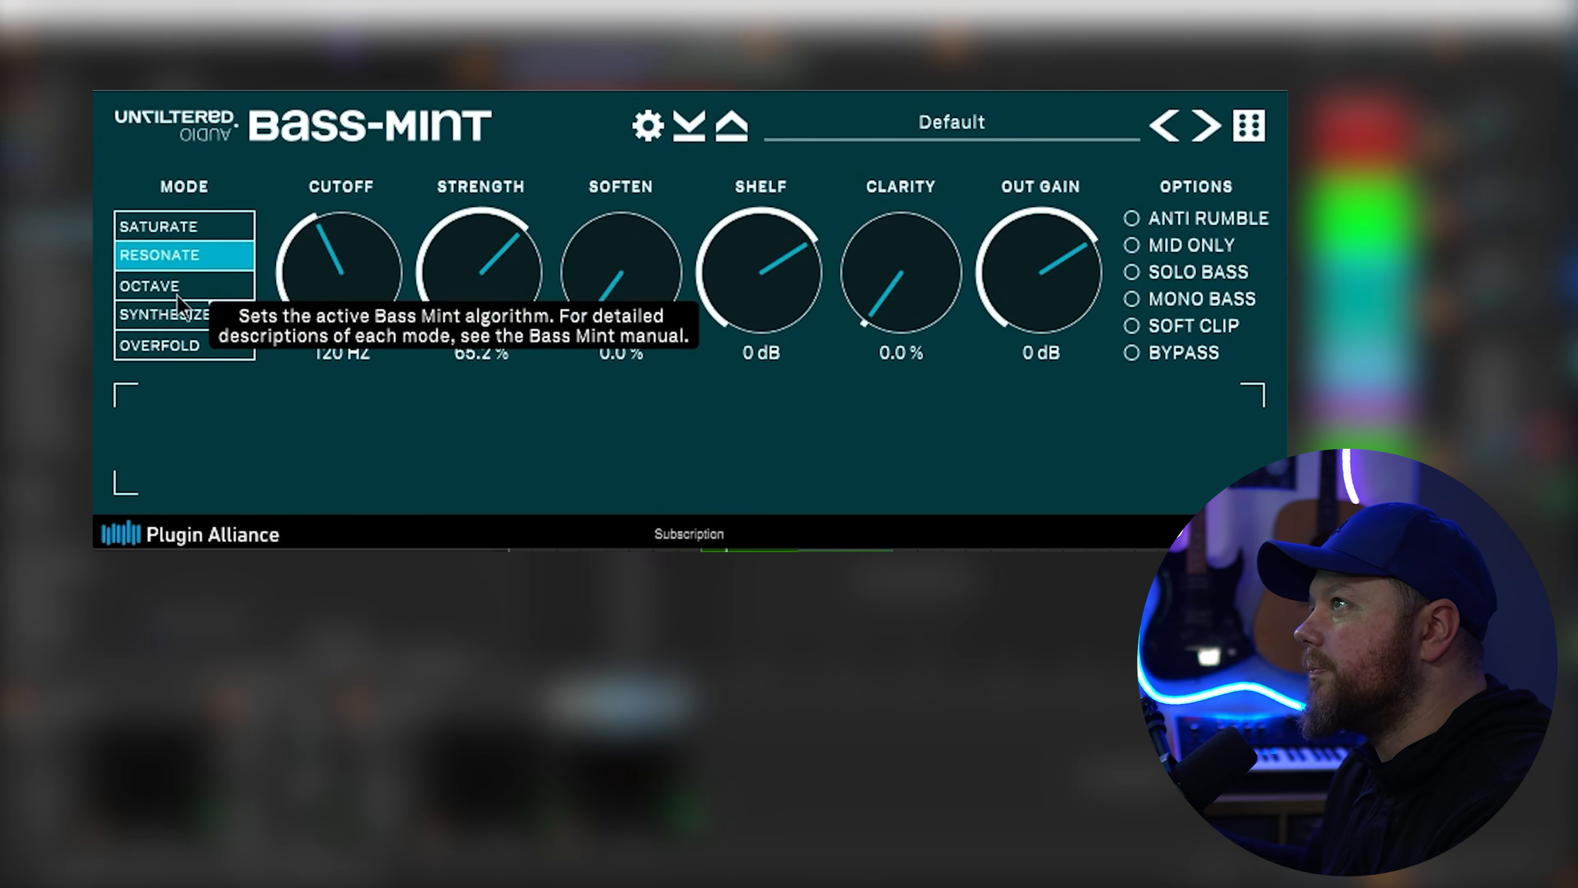
click(179, 286)
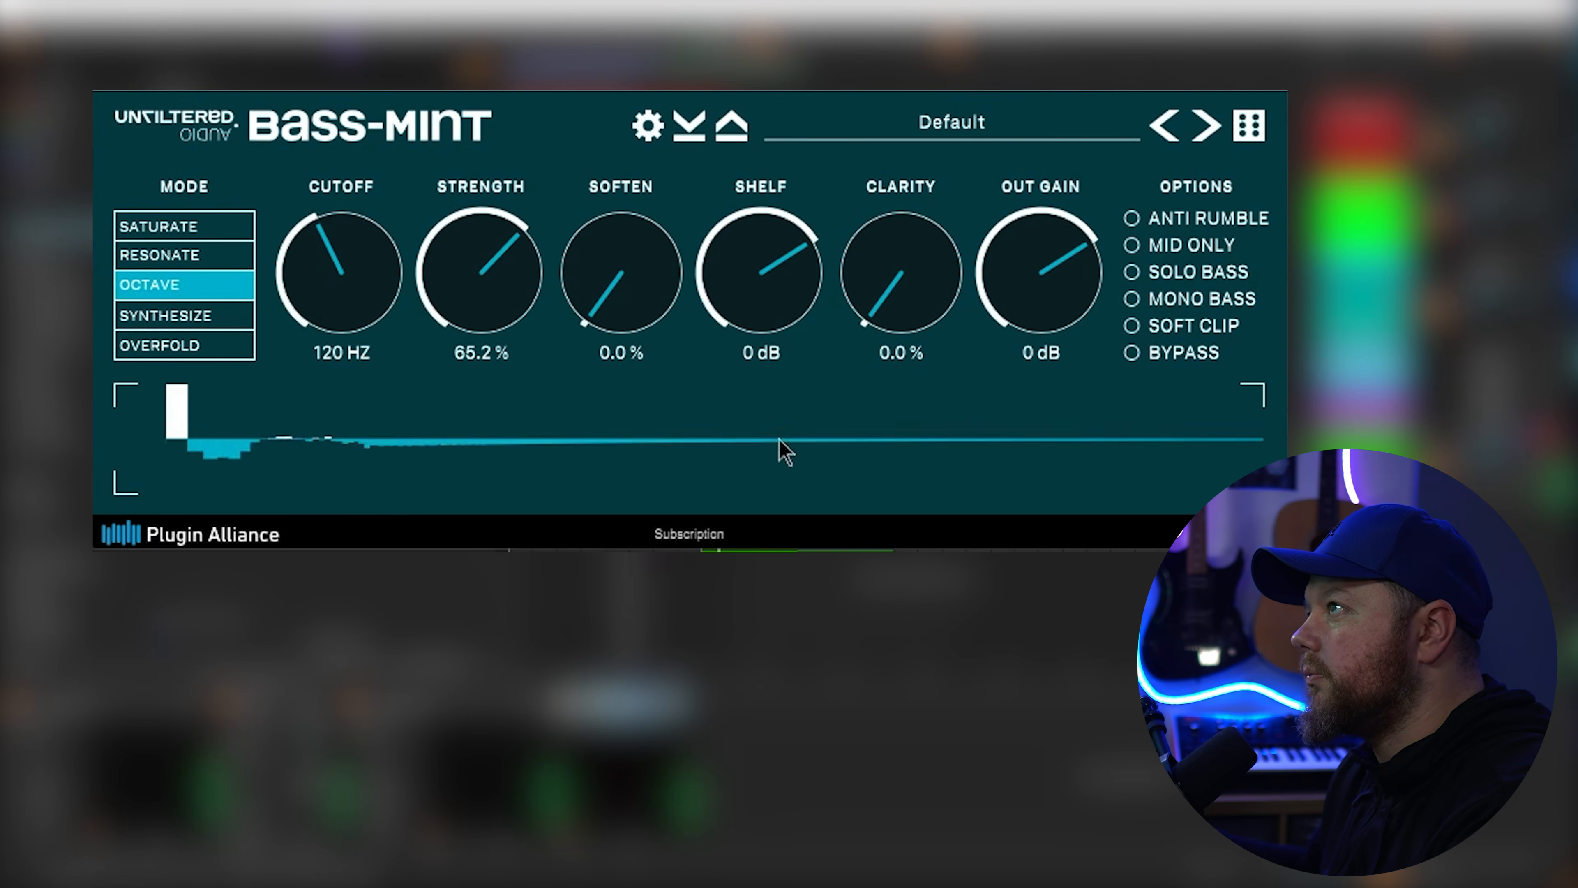
click(198, 315)
click(194, 341)
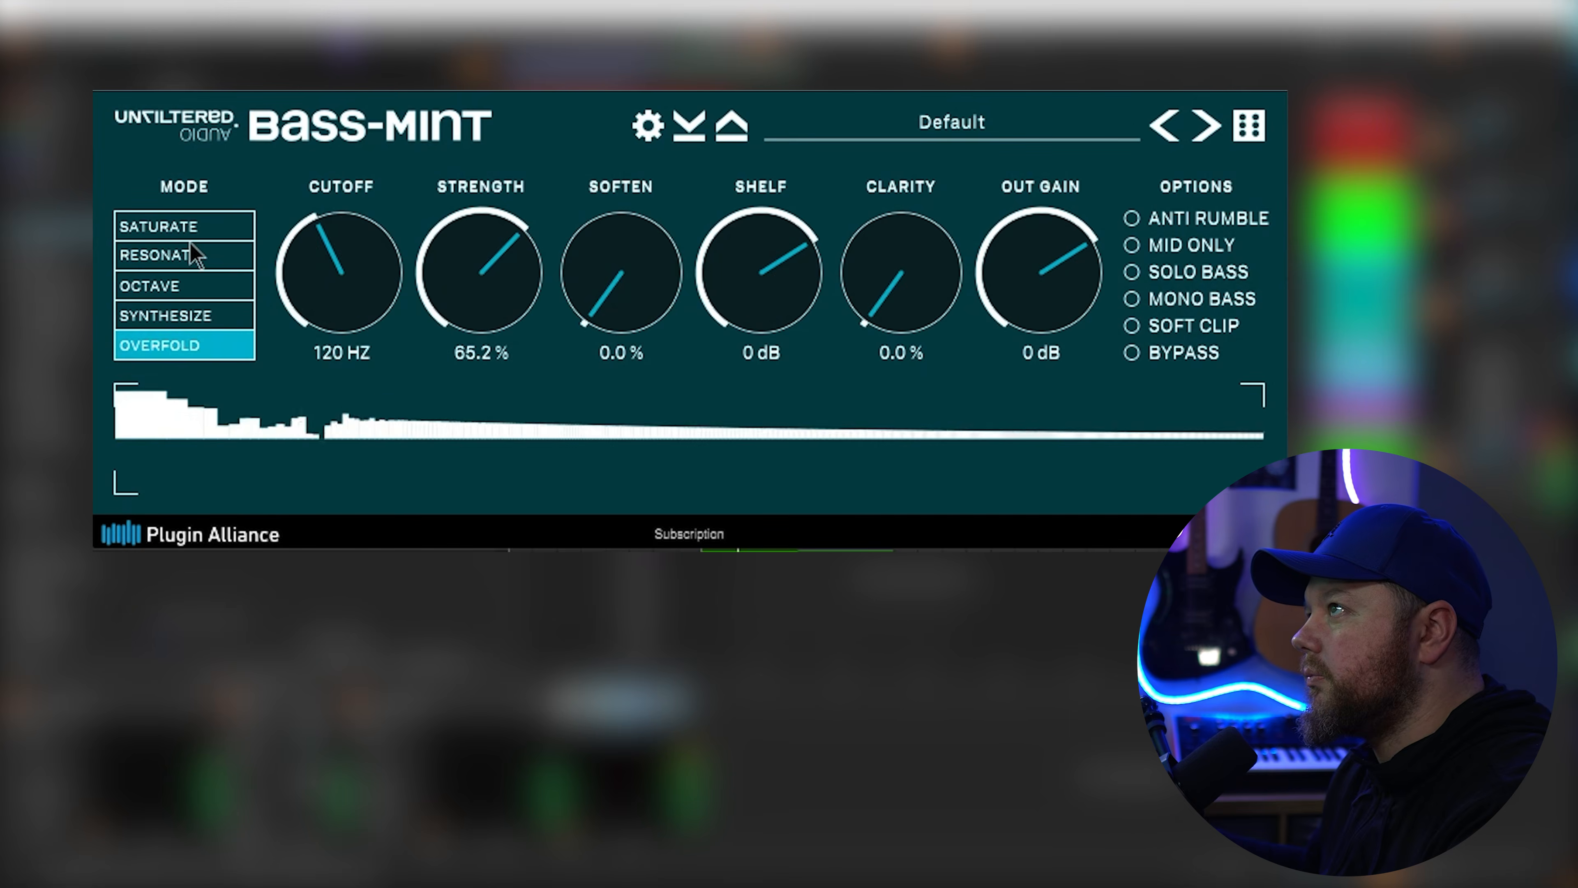
click(192, 231)
Step: Set Bass-Mint's strength to 46.0% and its soften amount to 15.6%
drag(481, 274, 473, 314)
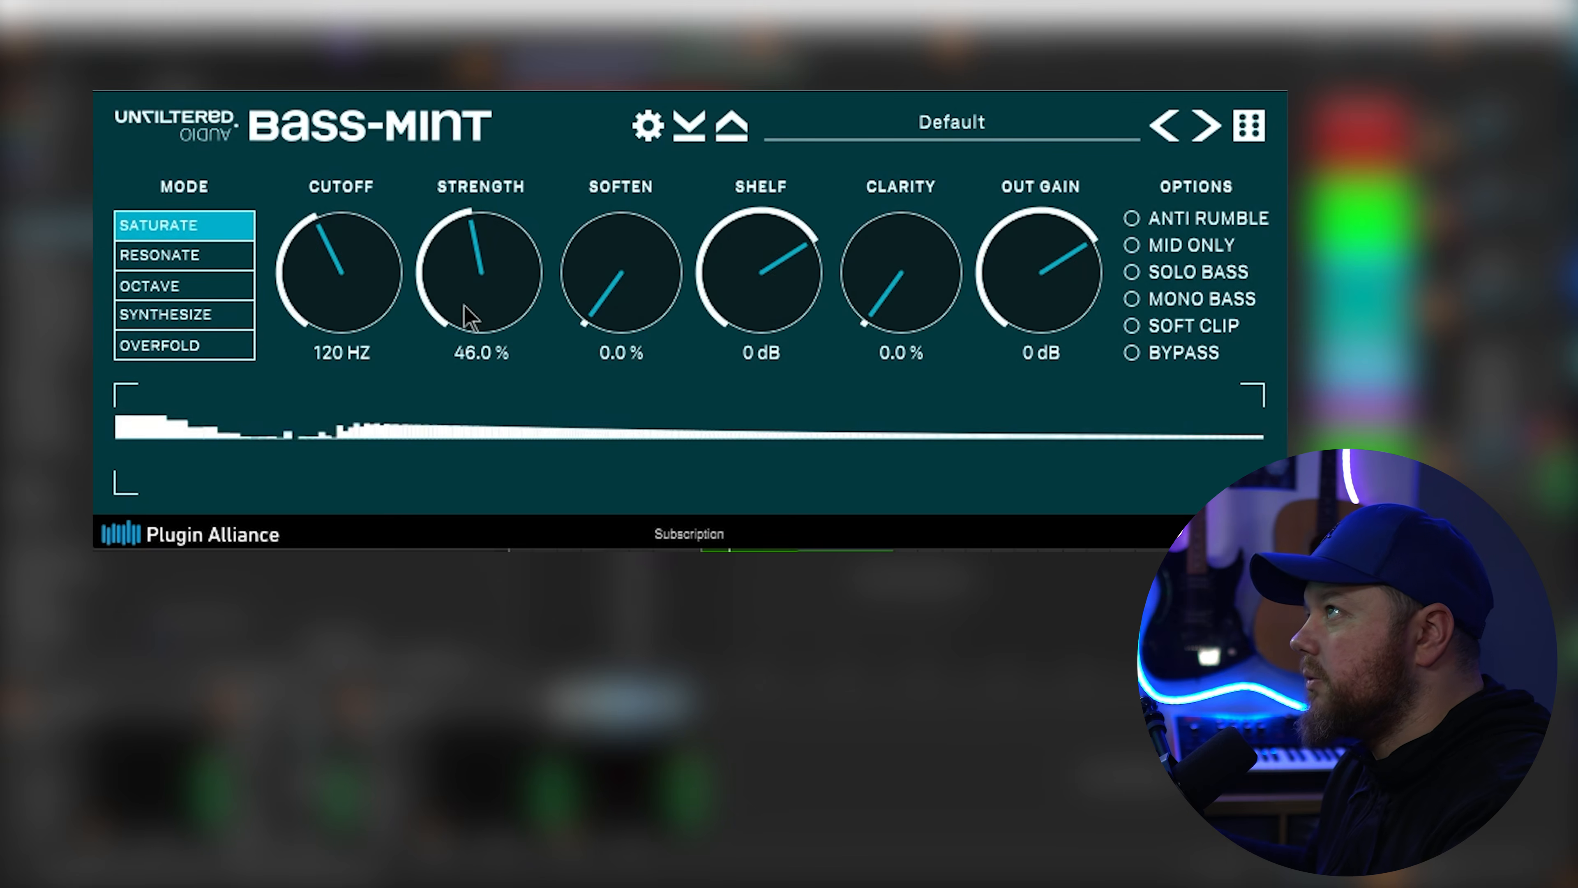
mouse_move(616, 144)
mouse_down()
mouse_move(626, 6)
mouse_move(631, 157)
mouse_up()
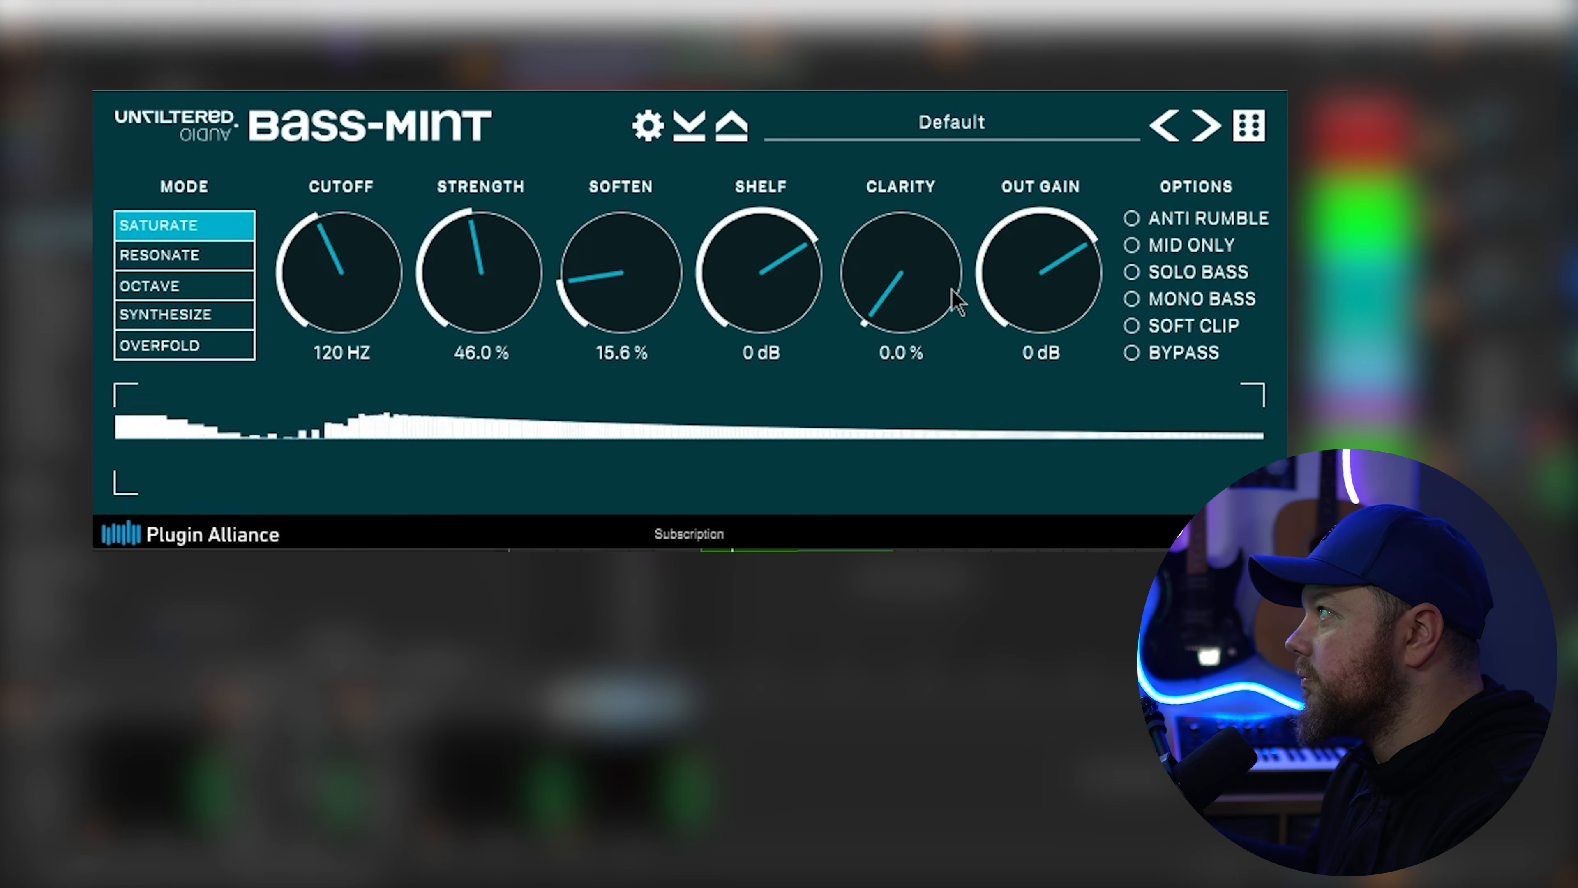
drag(956, 302, 960, 124)
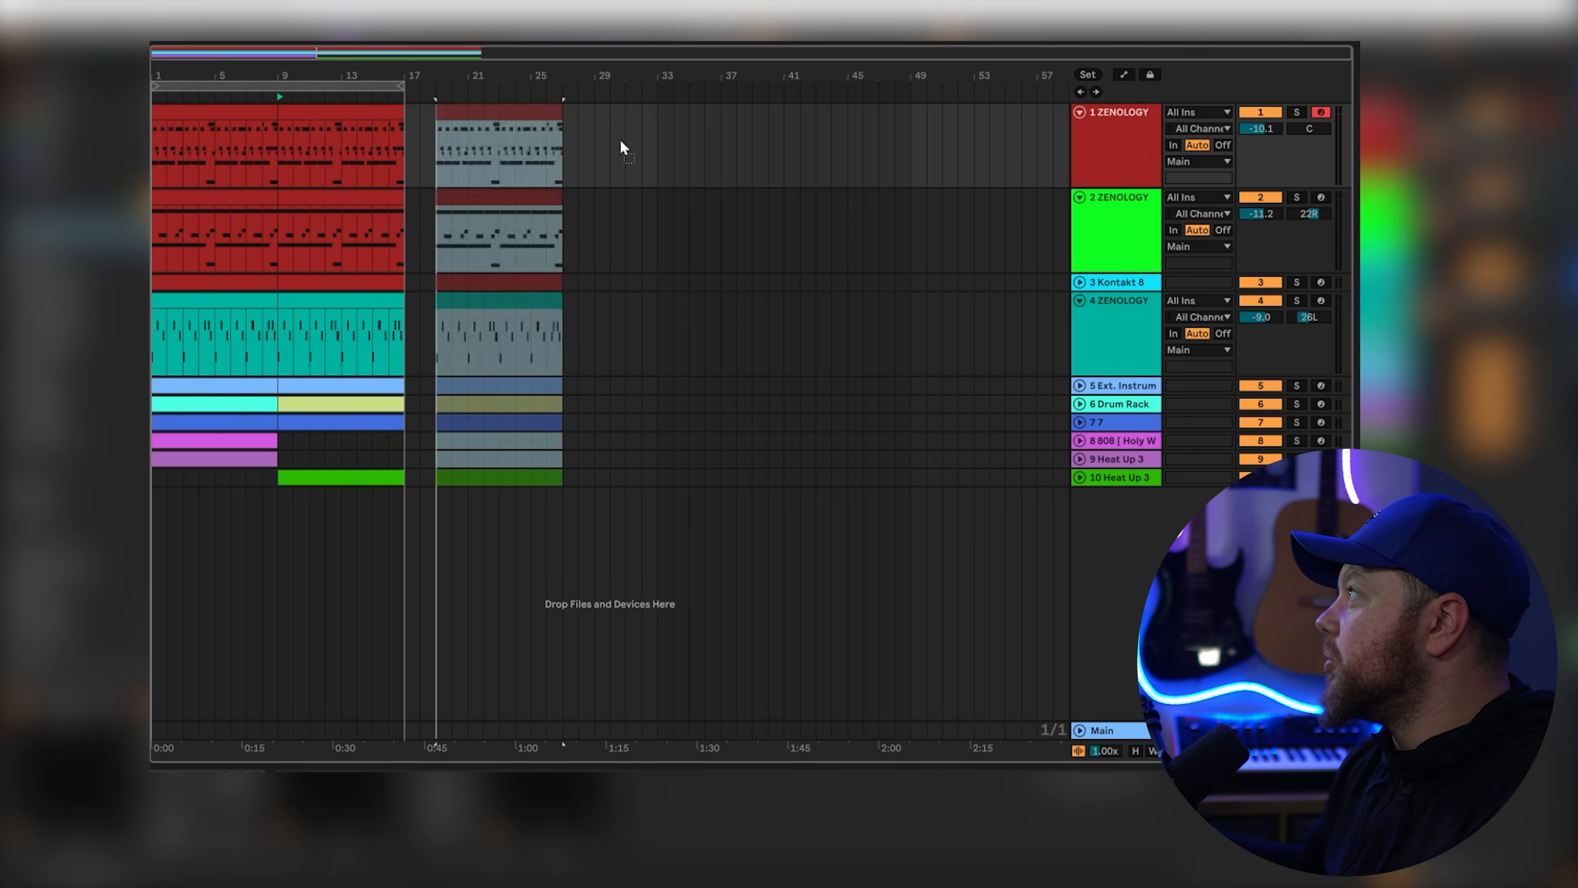
Step: Move all of the second section's clips to bar 49 and trim the first section's track 9 clip to start at bar 5
drag(621, 142, 922, 142)
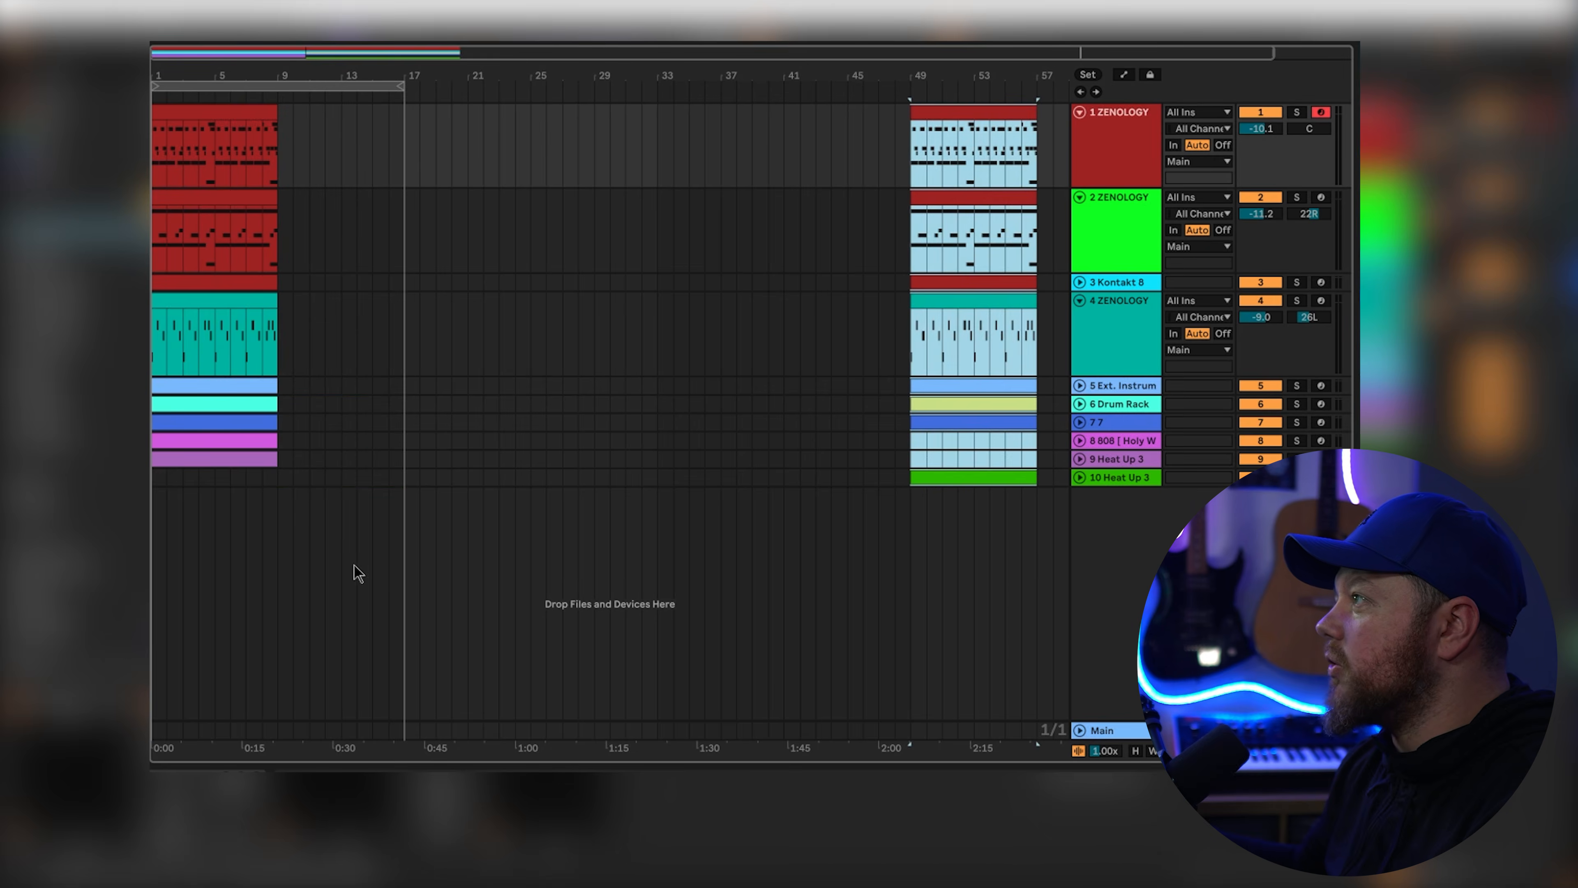
drag(264, 478, 163, 146)
click(279, 497)
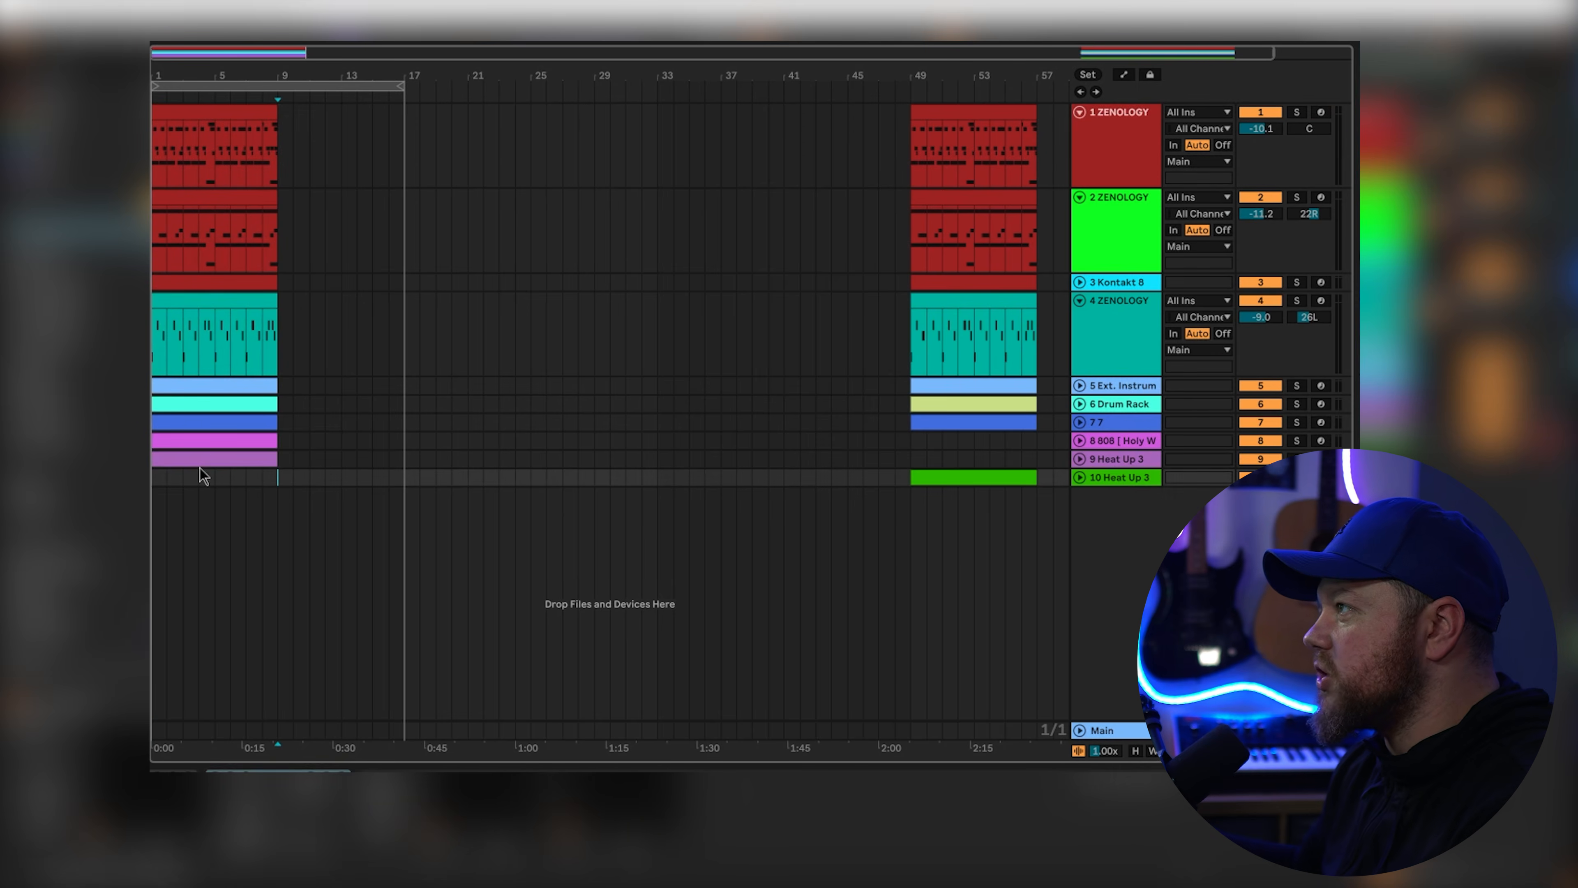
click(175, 462)
drag(204, 463, 217, 463)
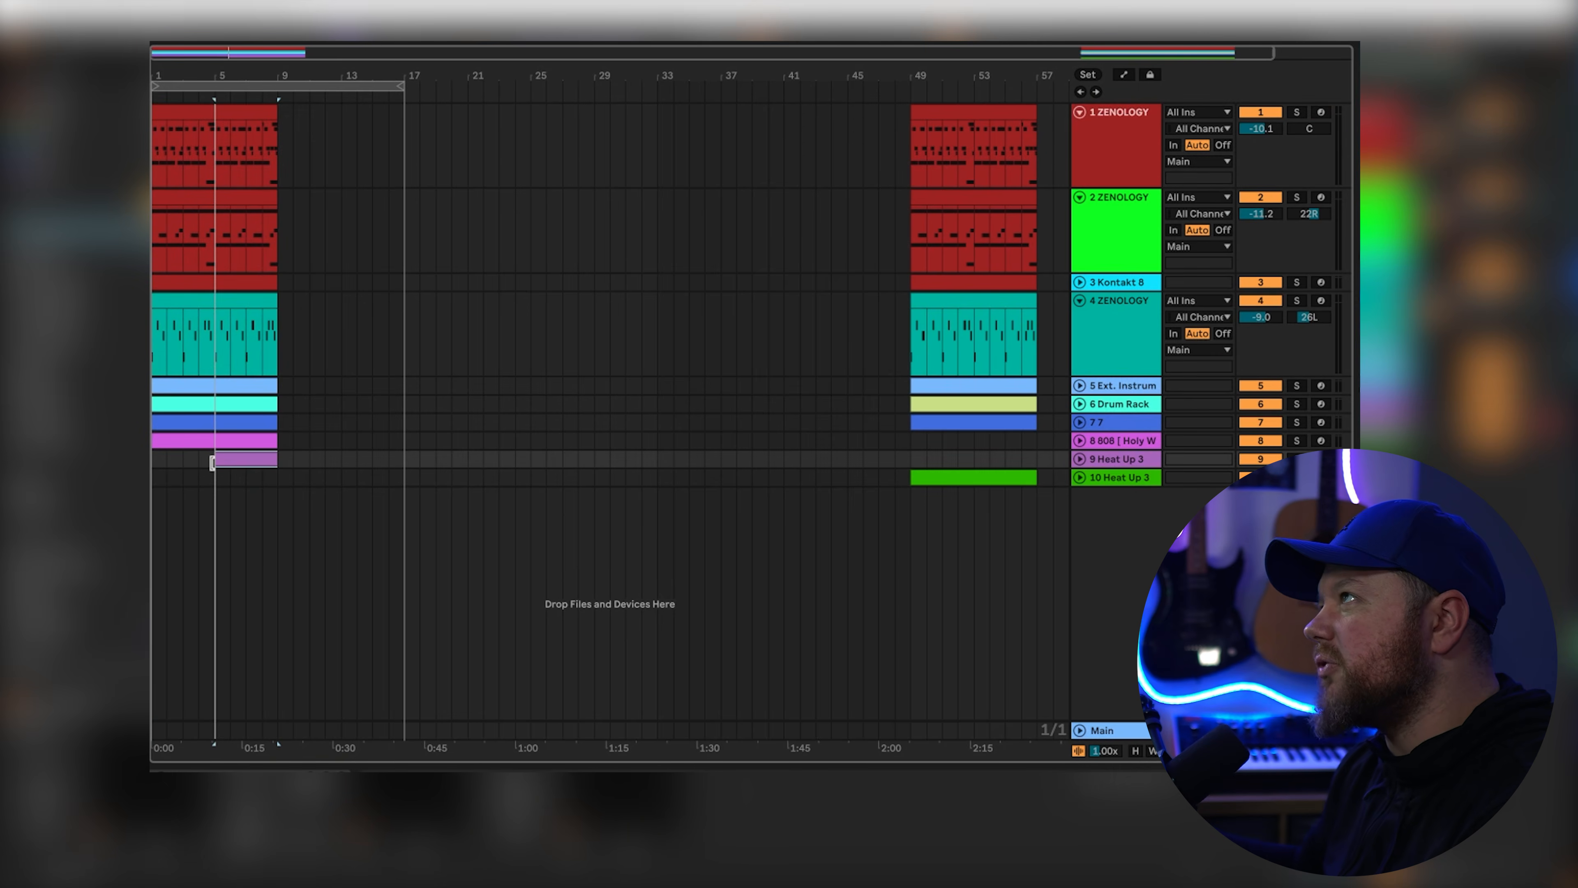
Step: Duplicate the first section's clips on tracks 1, 2 and 5 into bars 9 to 16
click(257, 127)
click(236, 105)
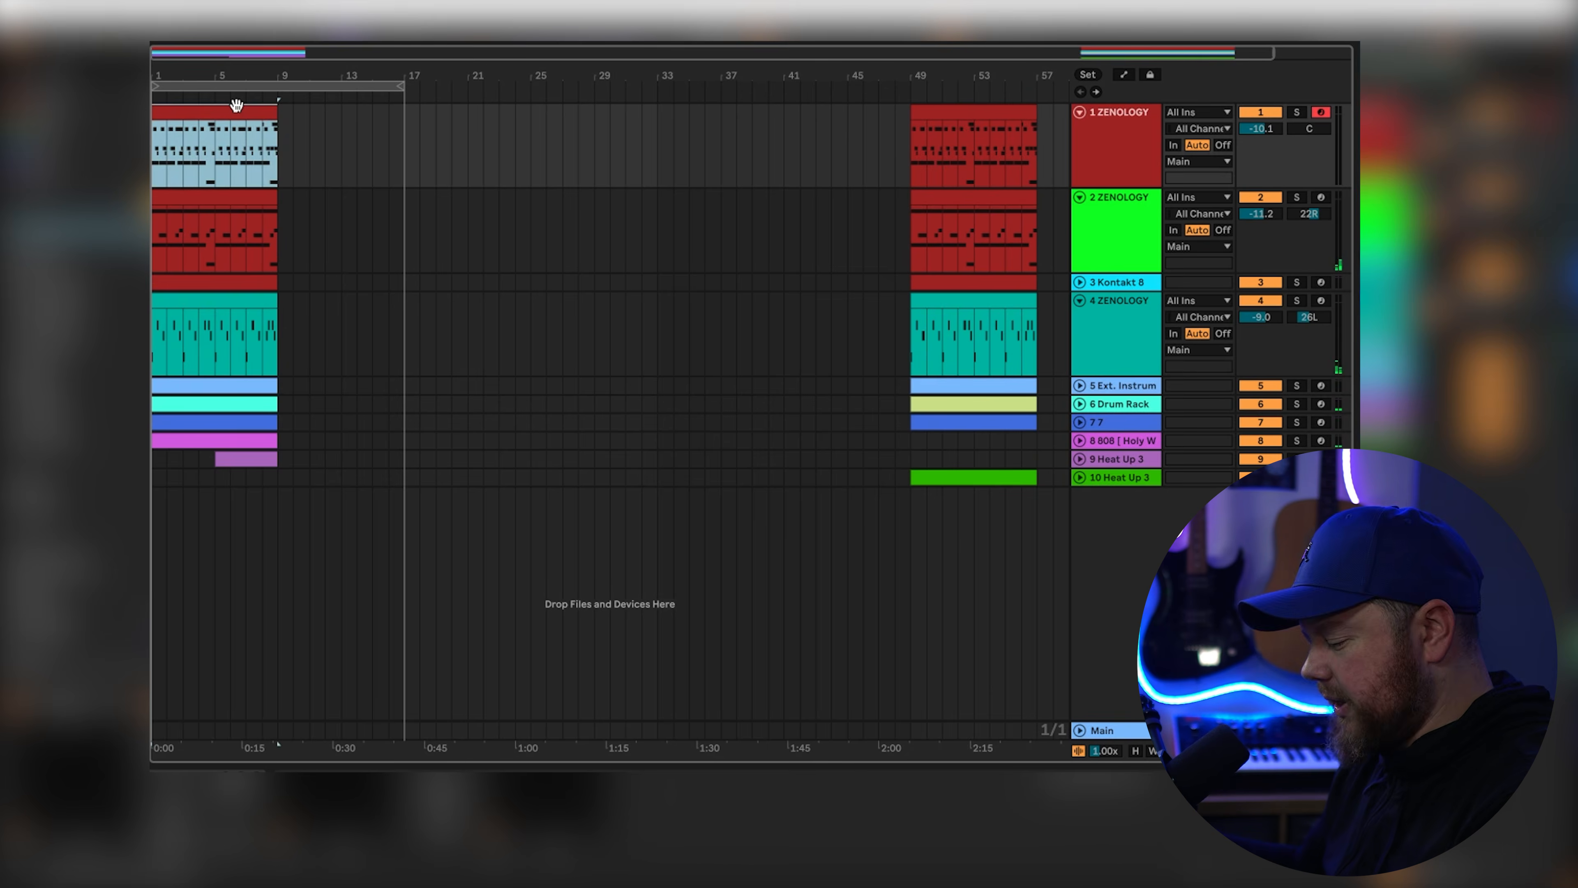
key(ctrl+d)
click(232, 197)
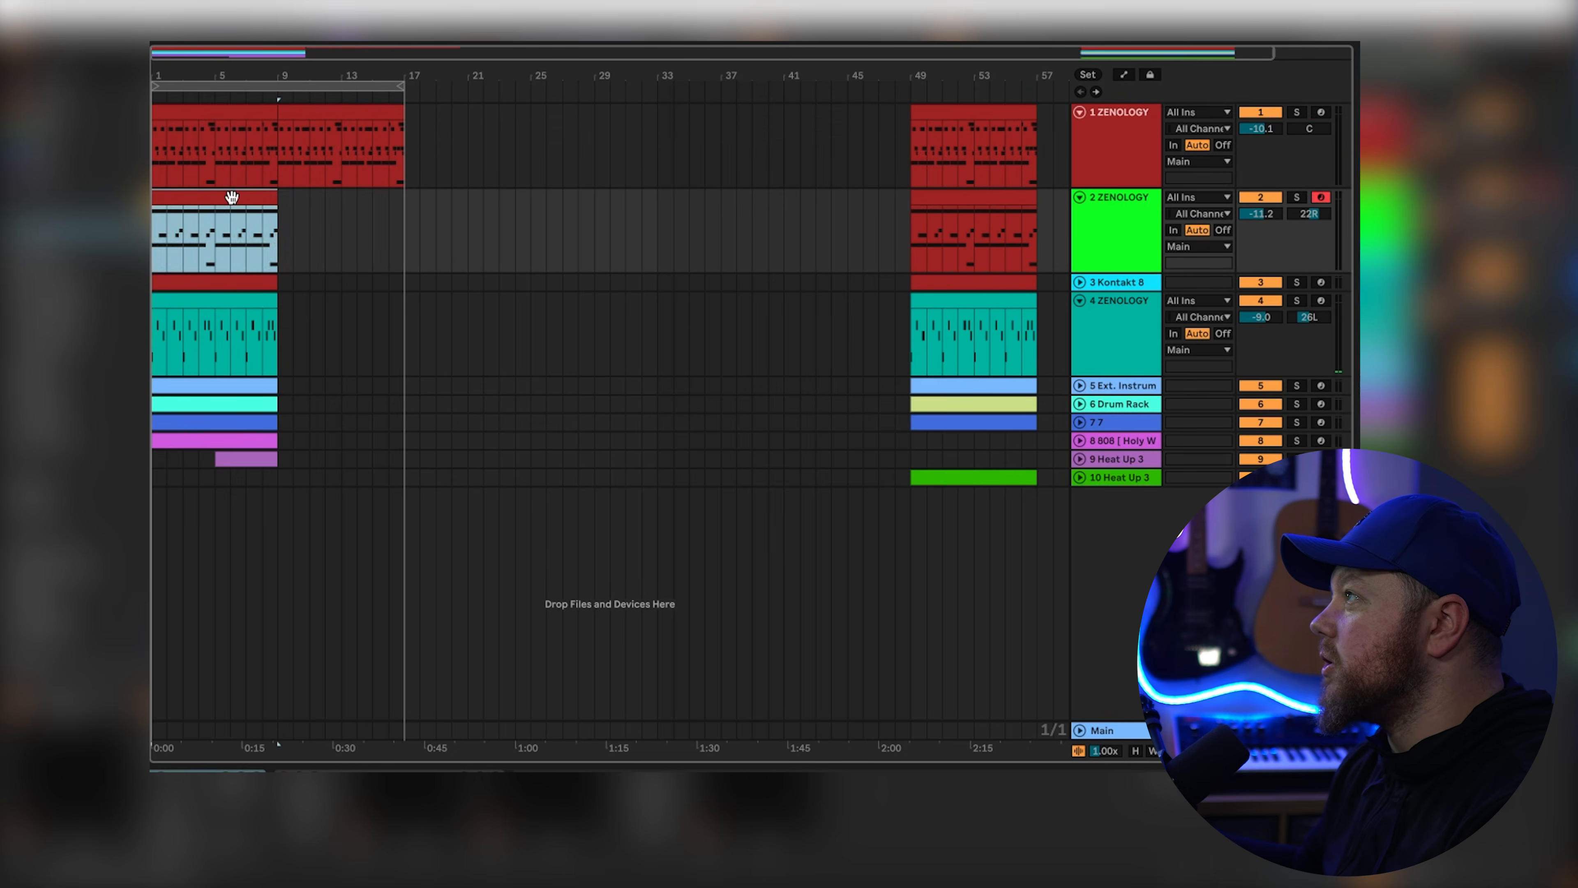
key(ctrl+d)
click(214, 388)
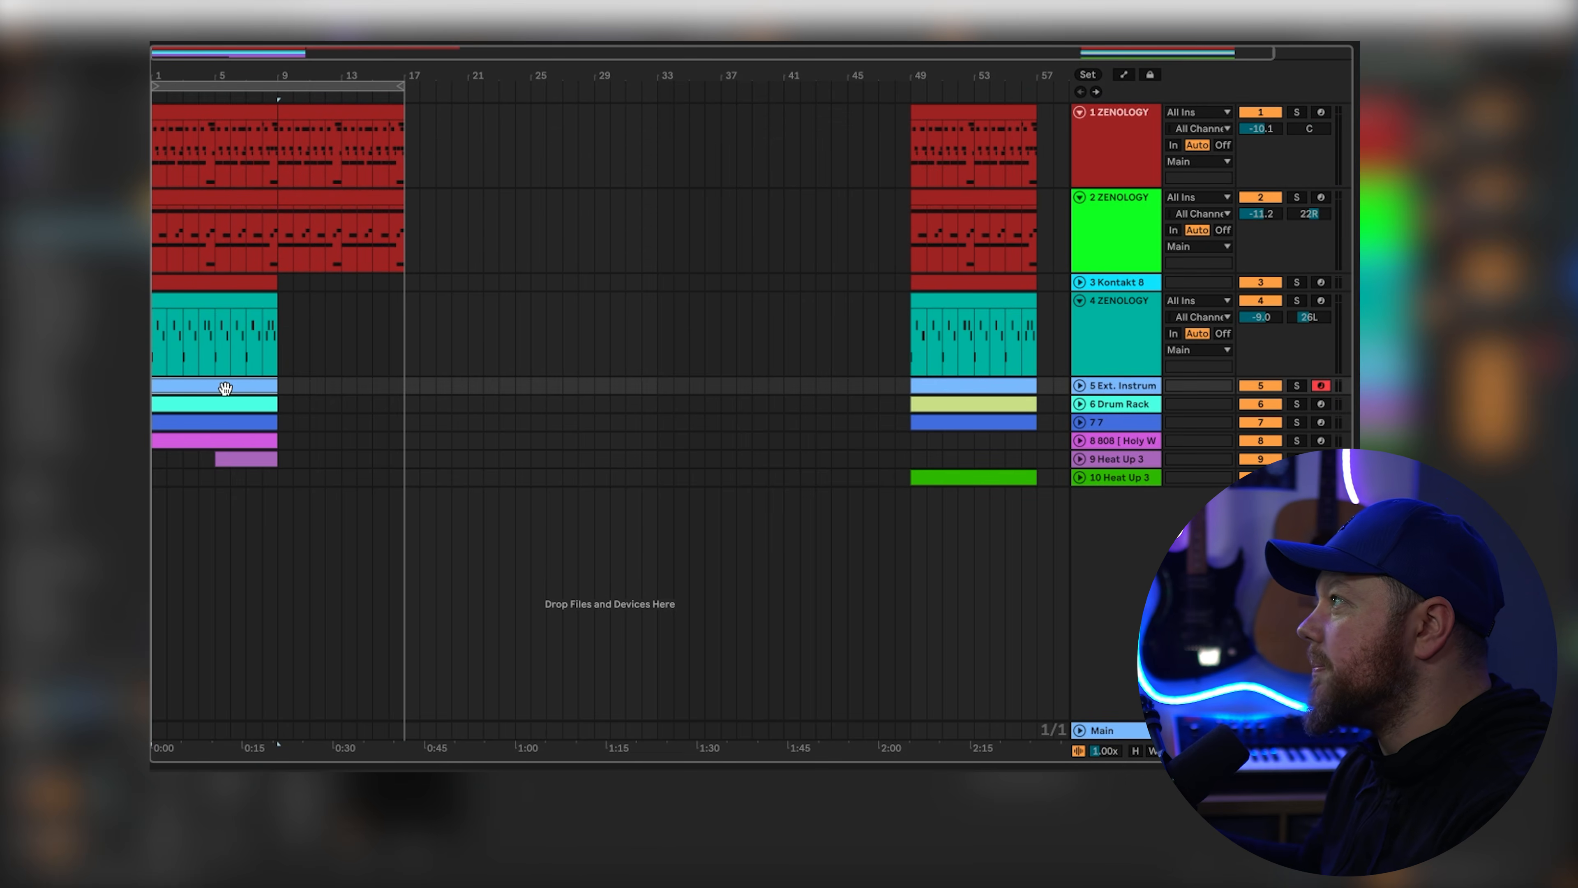
key(ctrl+d)
Step: Expand track 5 and bounce it in place to audio
click(1079, 385)
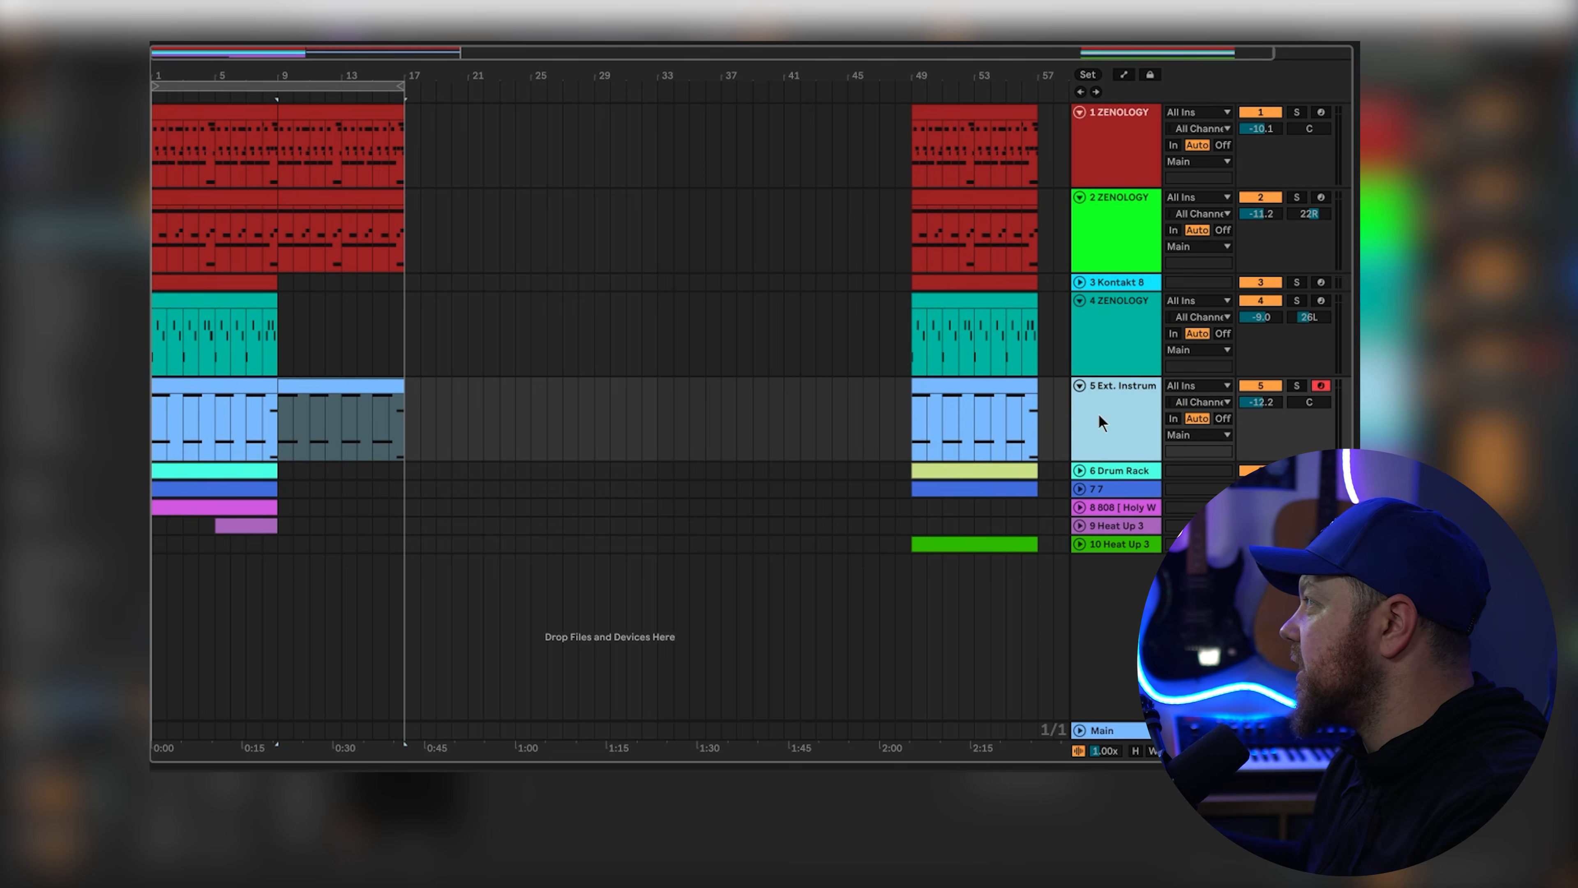
right_click(1105, 423)
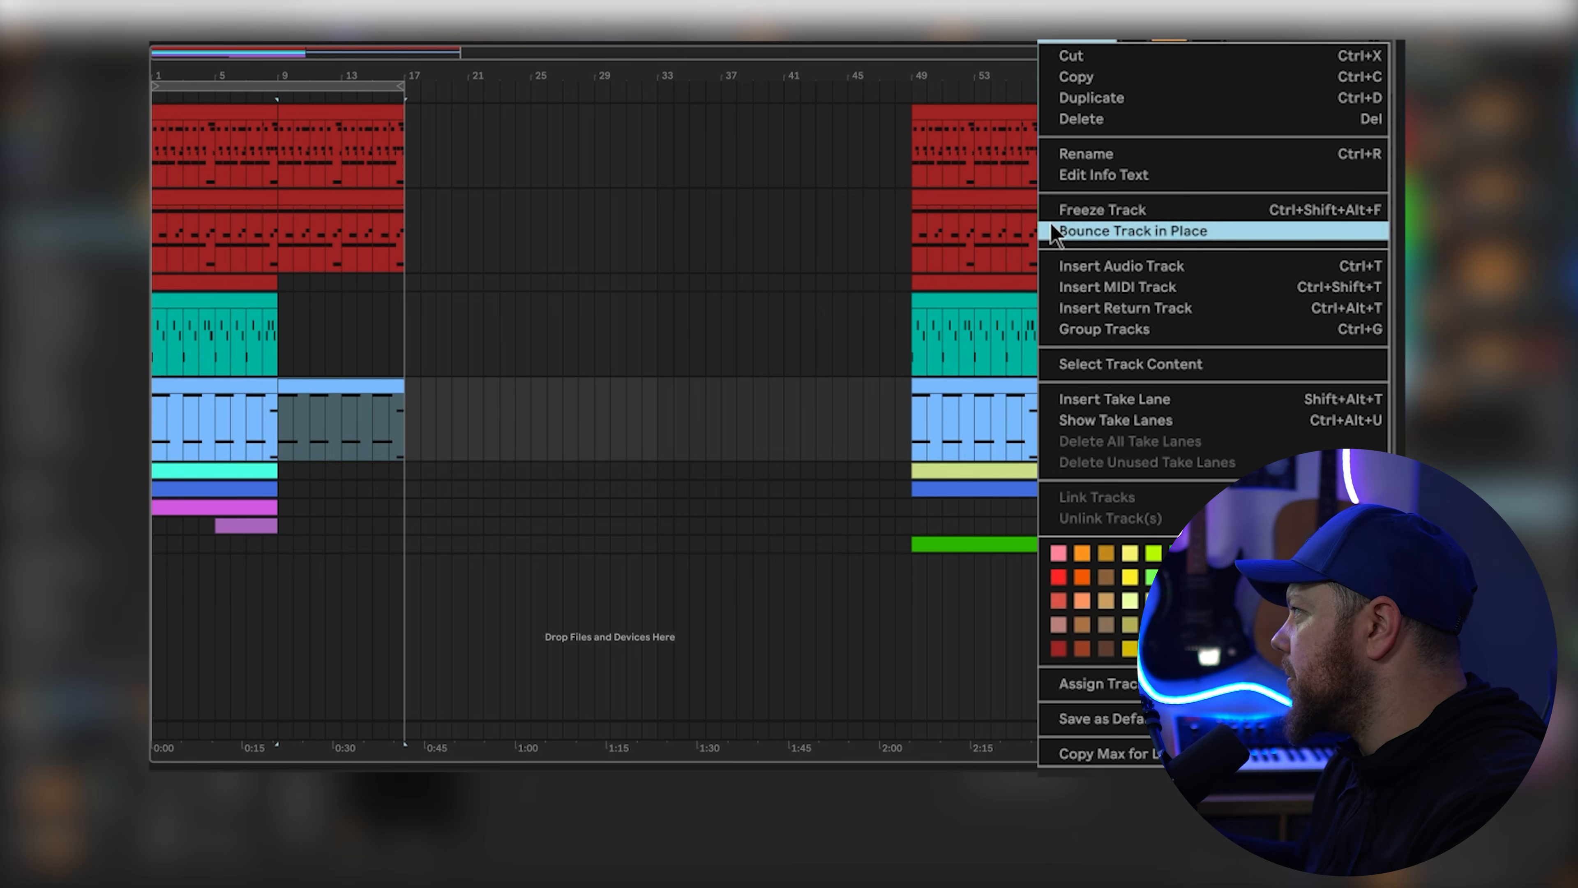
click(1105, 231)
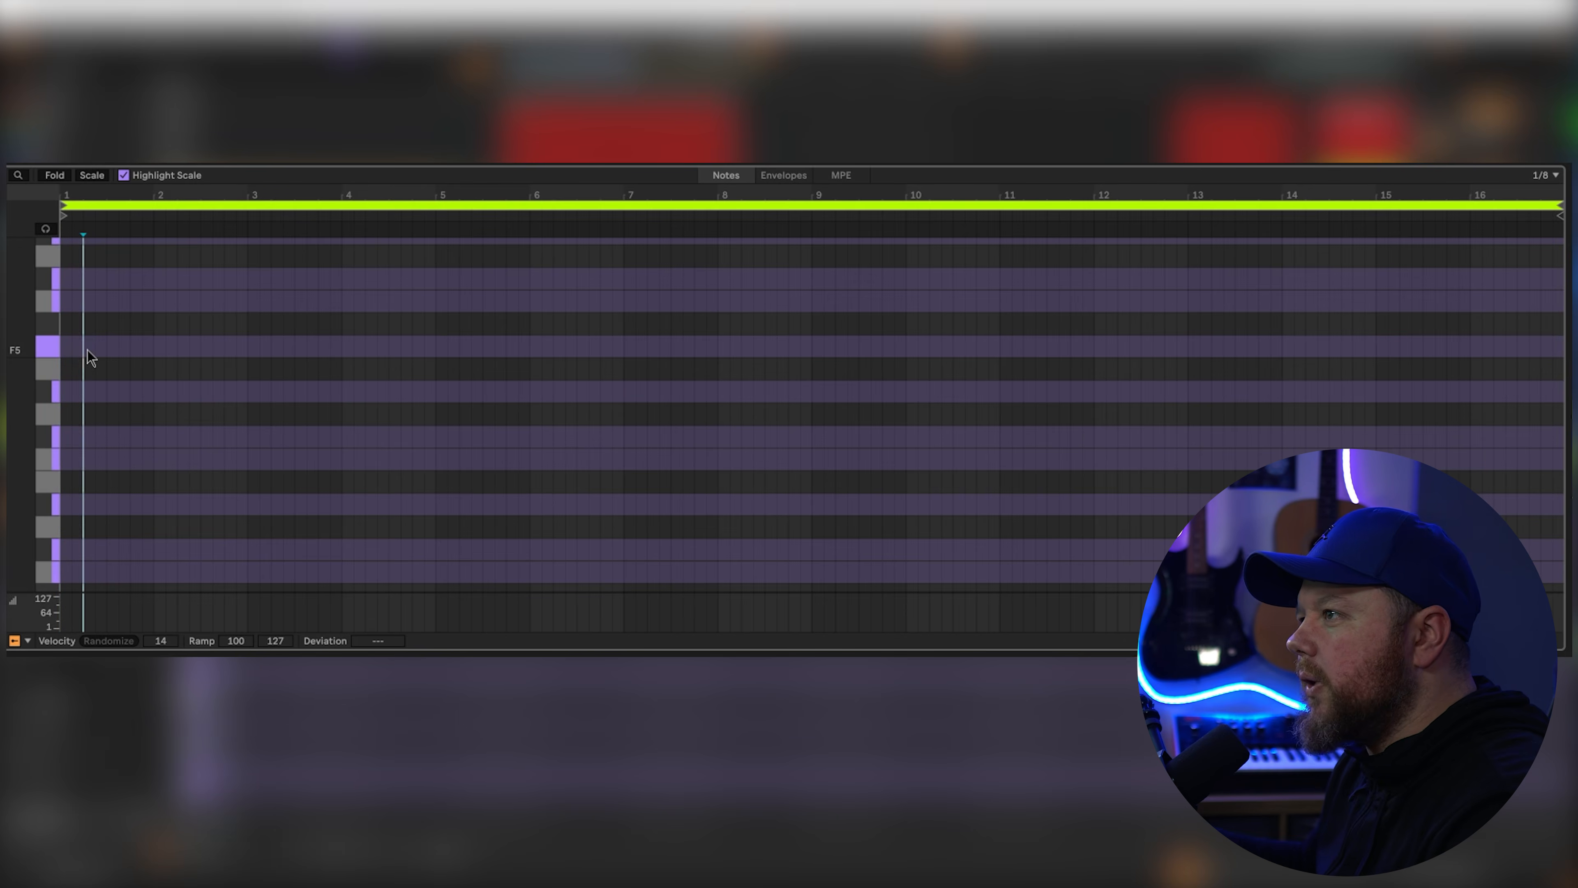
Step: Enter the notes F5, D♭5 and C5 on beats 2, 3 and 4 of bar 1 in the new MIDI clip
double_click(88, 351)
double_click(112, 436)
key(space)
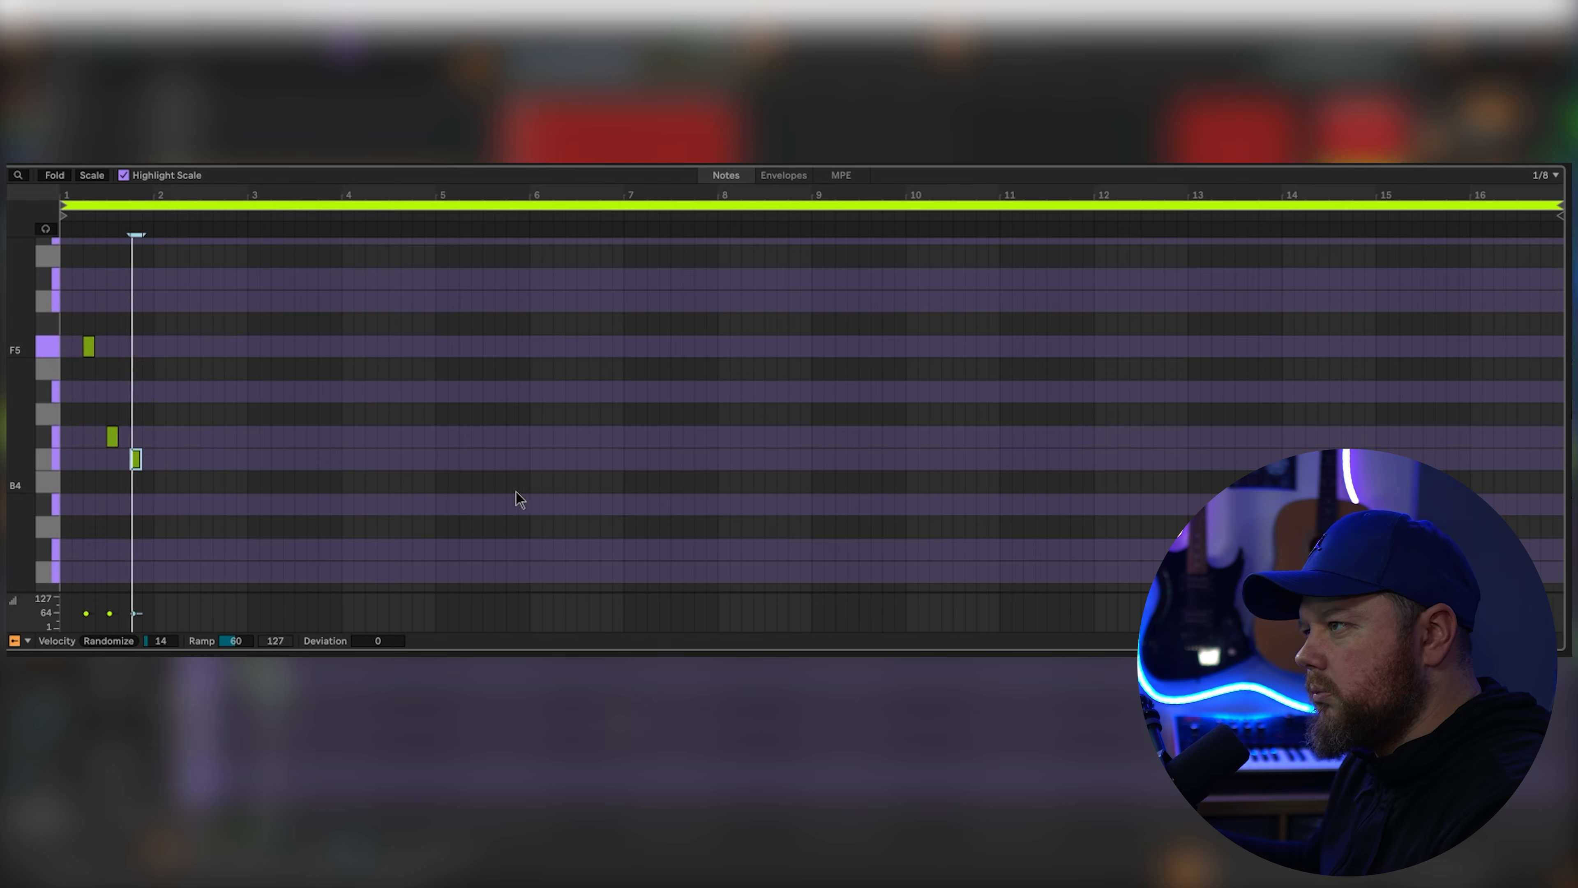
Step: Add A♭4 at 2.4, G4 at 2.4.3, A♭4 at 3.1 and C5 at 3.3 to the melody
scroll(211, 491, down, 2)
double_click(218, 512)
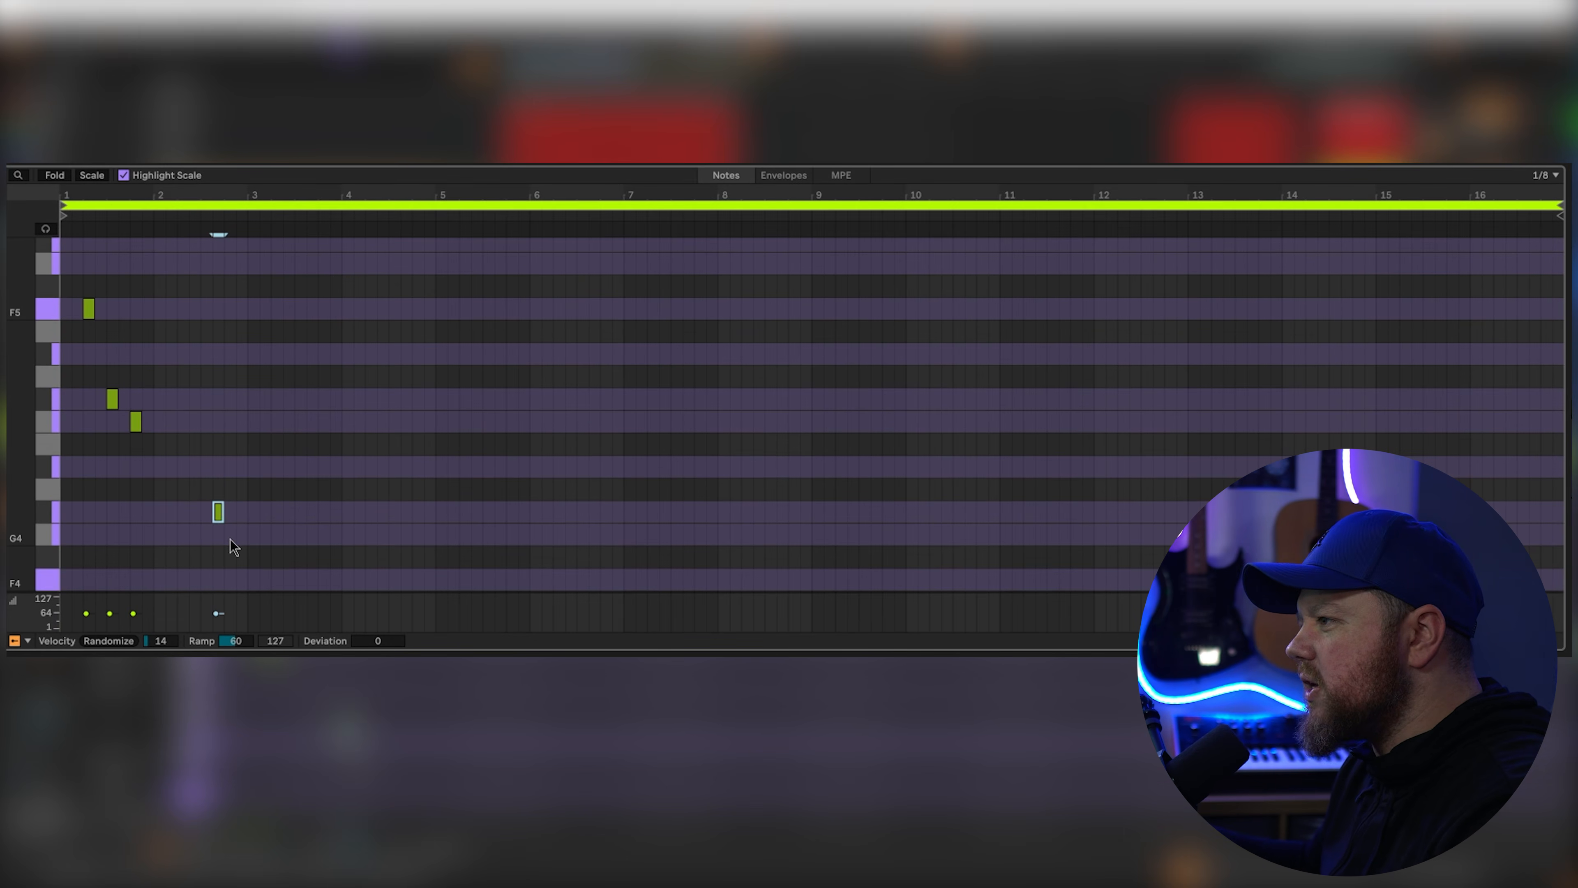
double_click(230, 536)
double_click(252, 511)
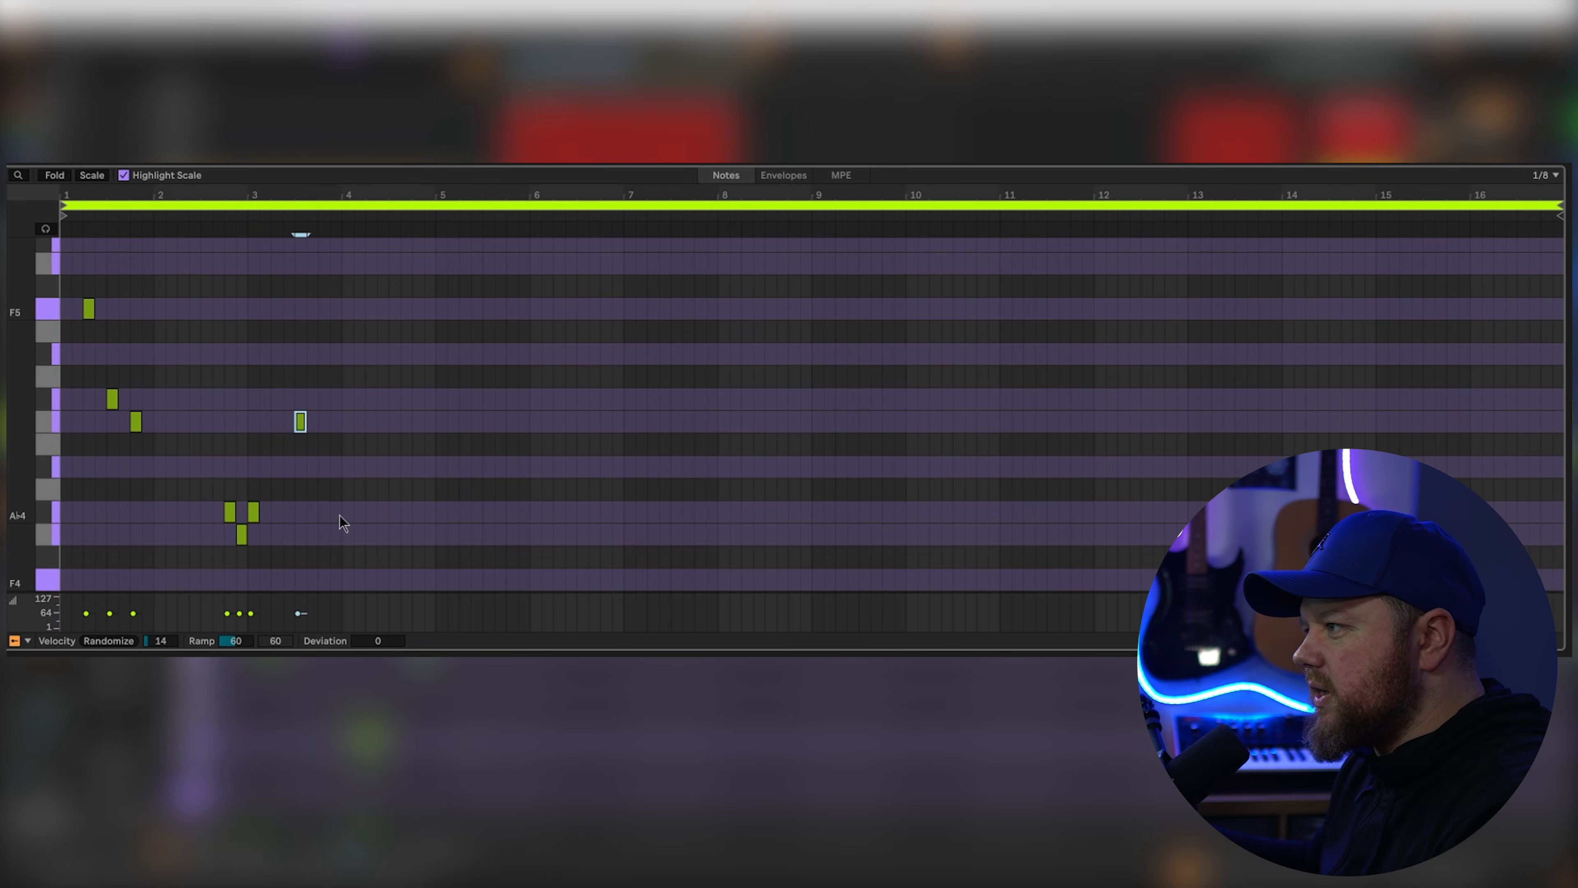
Step: Add A♭4 at 4.1, G4 at 4.3, A♭4 at 4.3.3 and C5 at 4.4 to complete the four-bar phrase
double_click(348, 515)
key(space)
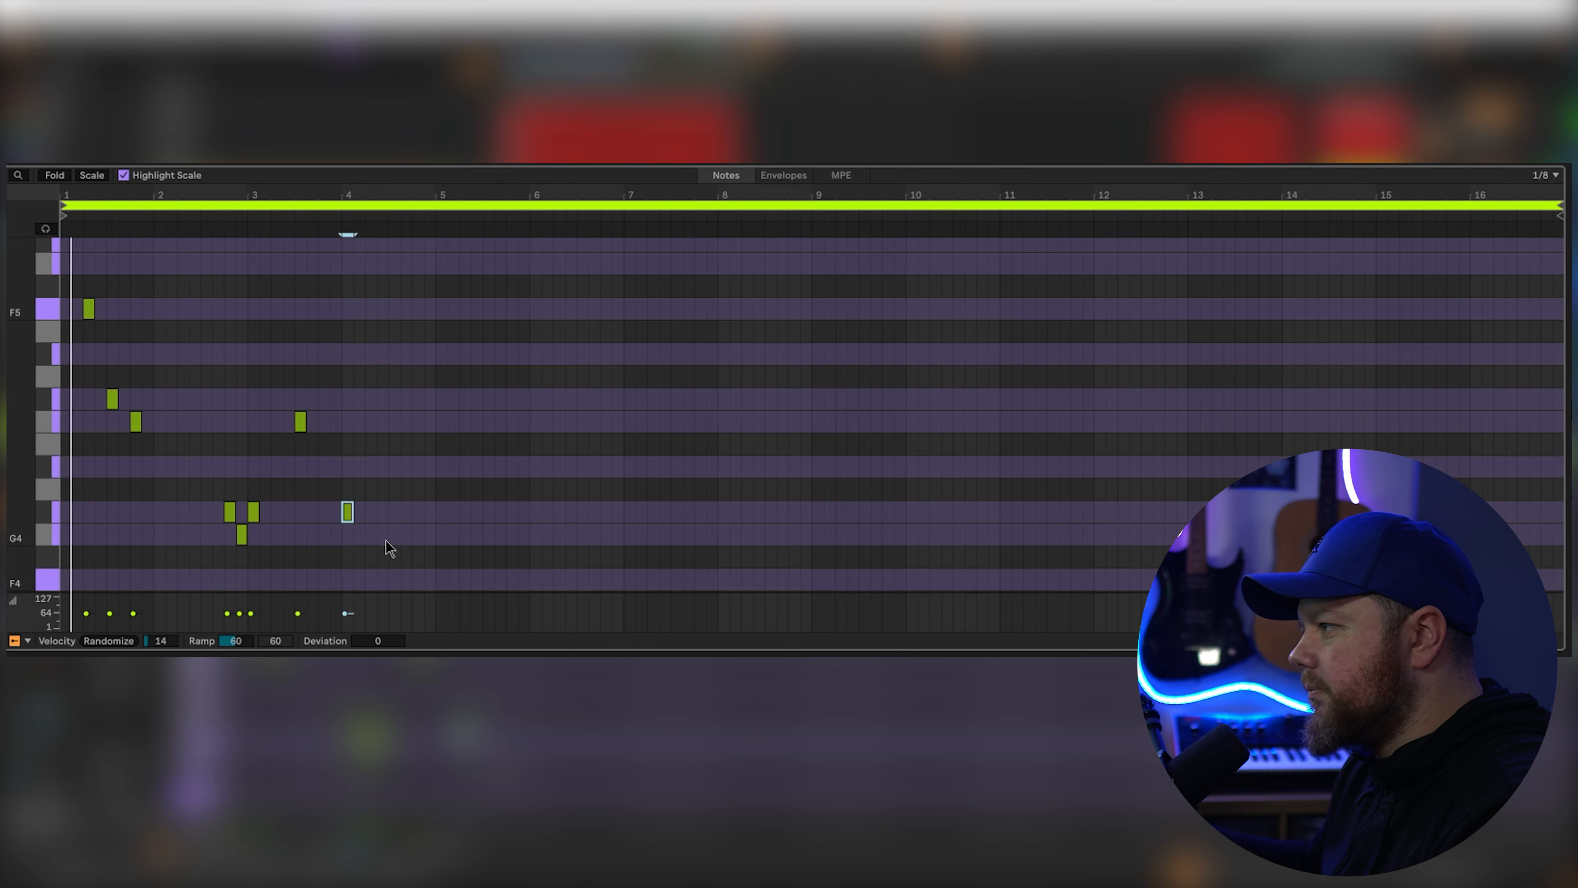
double_click(394, 534)
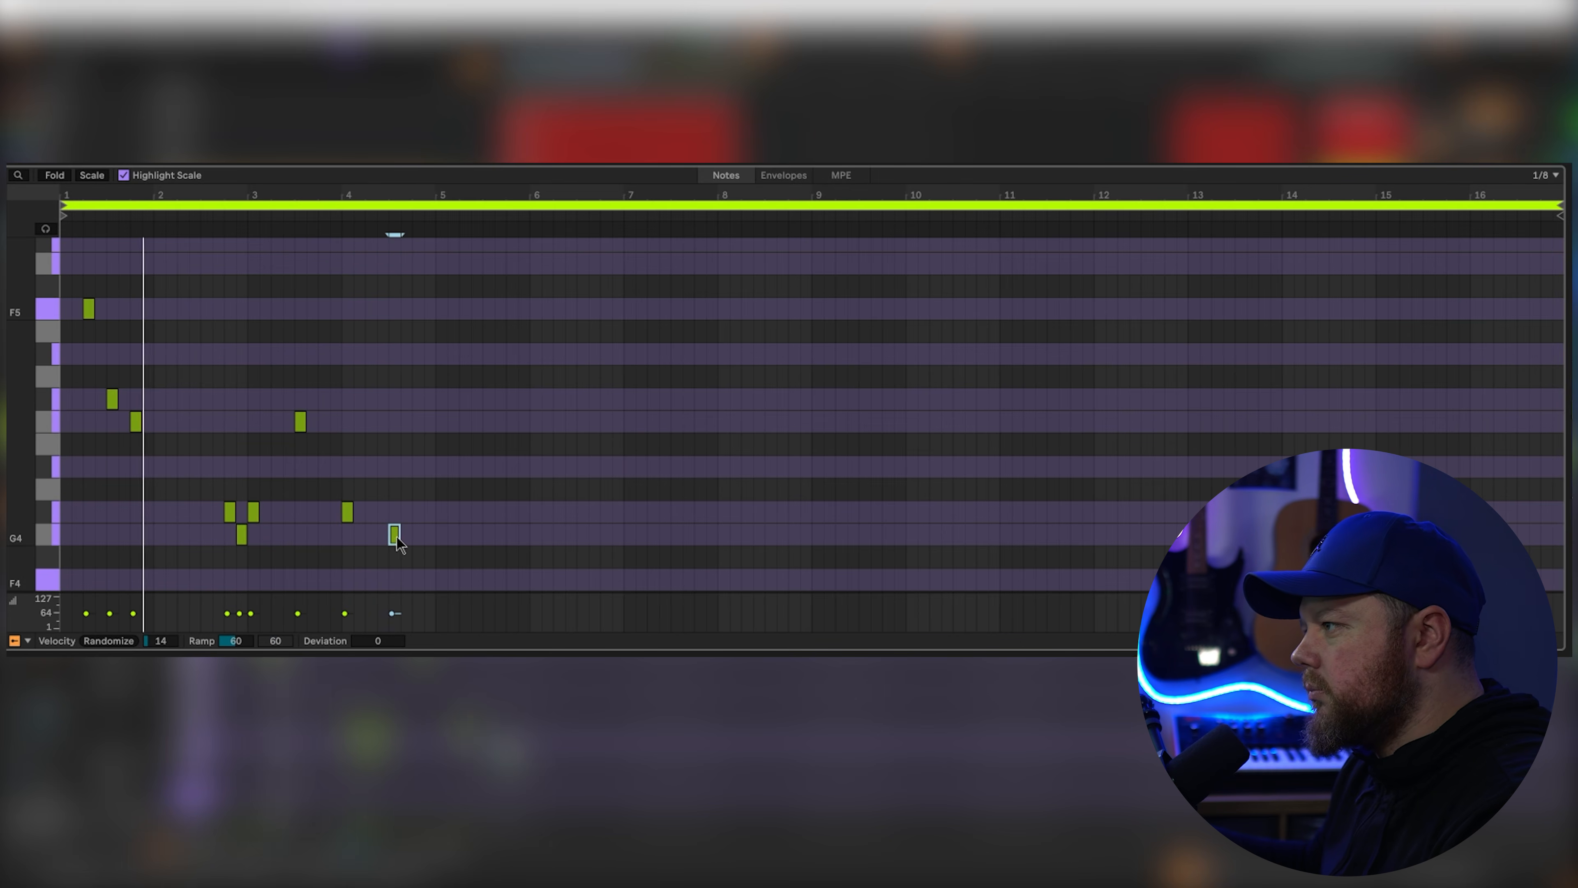
double_click(407, 512)
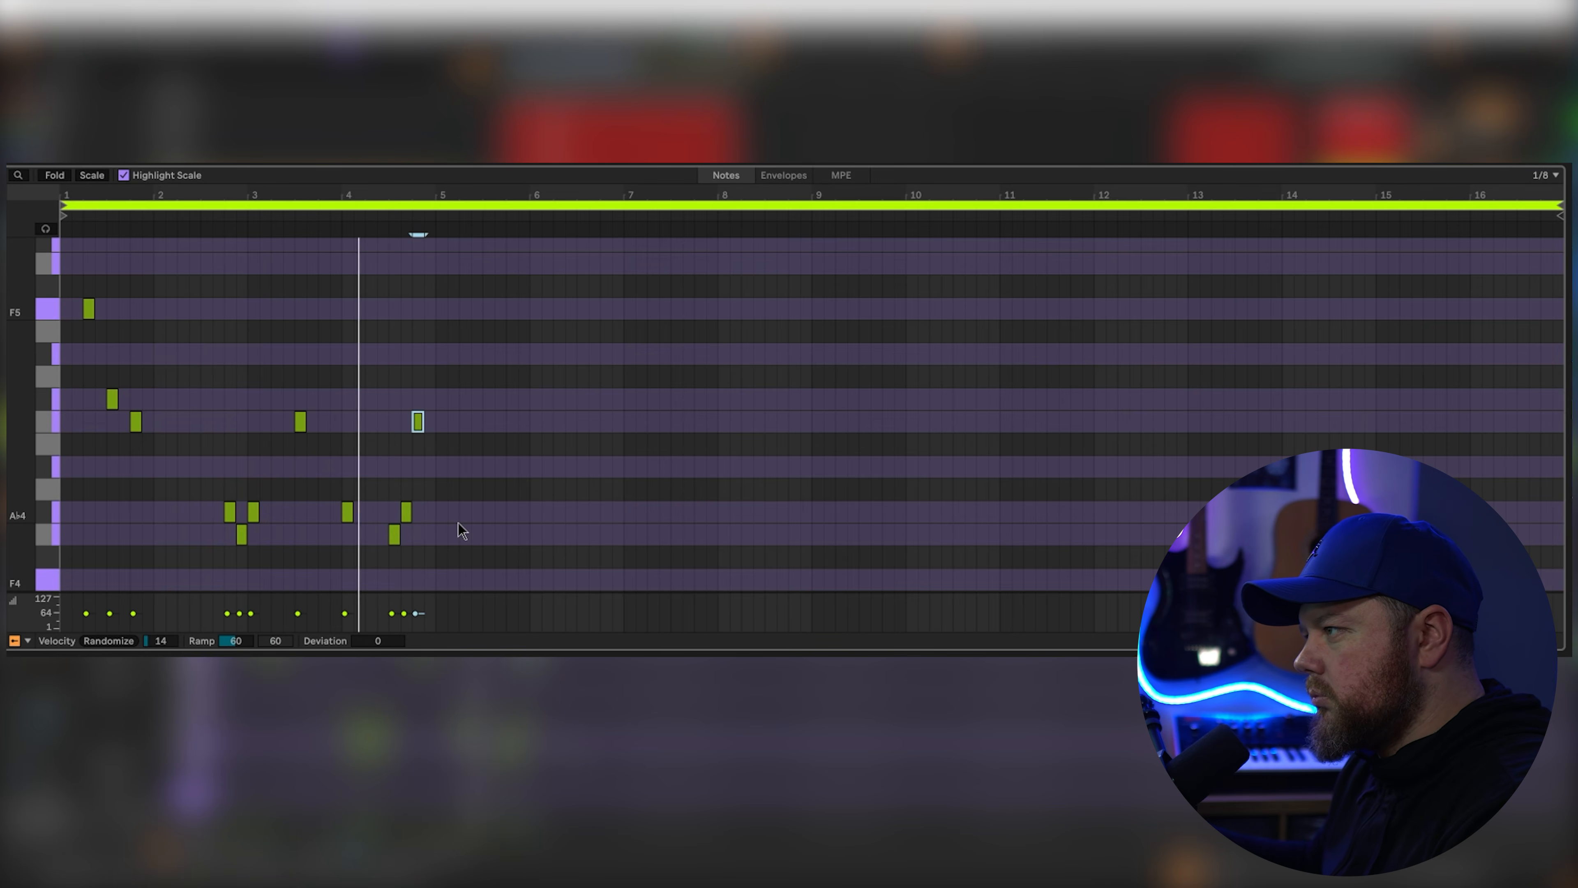
Step: Duplicate the four-bar phrase into bars 5 to 8 and add an extra A♭4 at 8.4.3
key(ctrl+a)
key(ctrl+d)
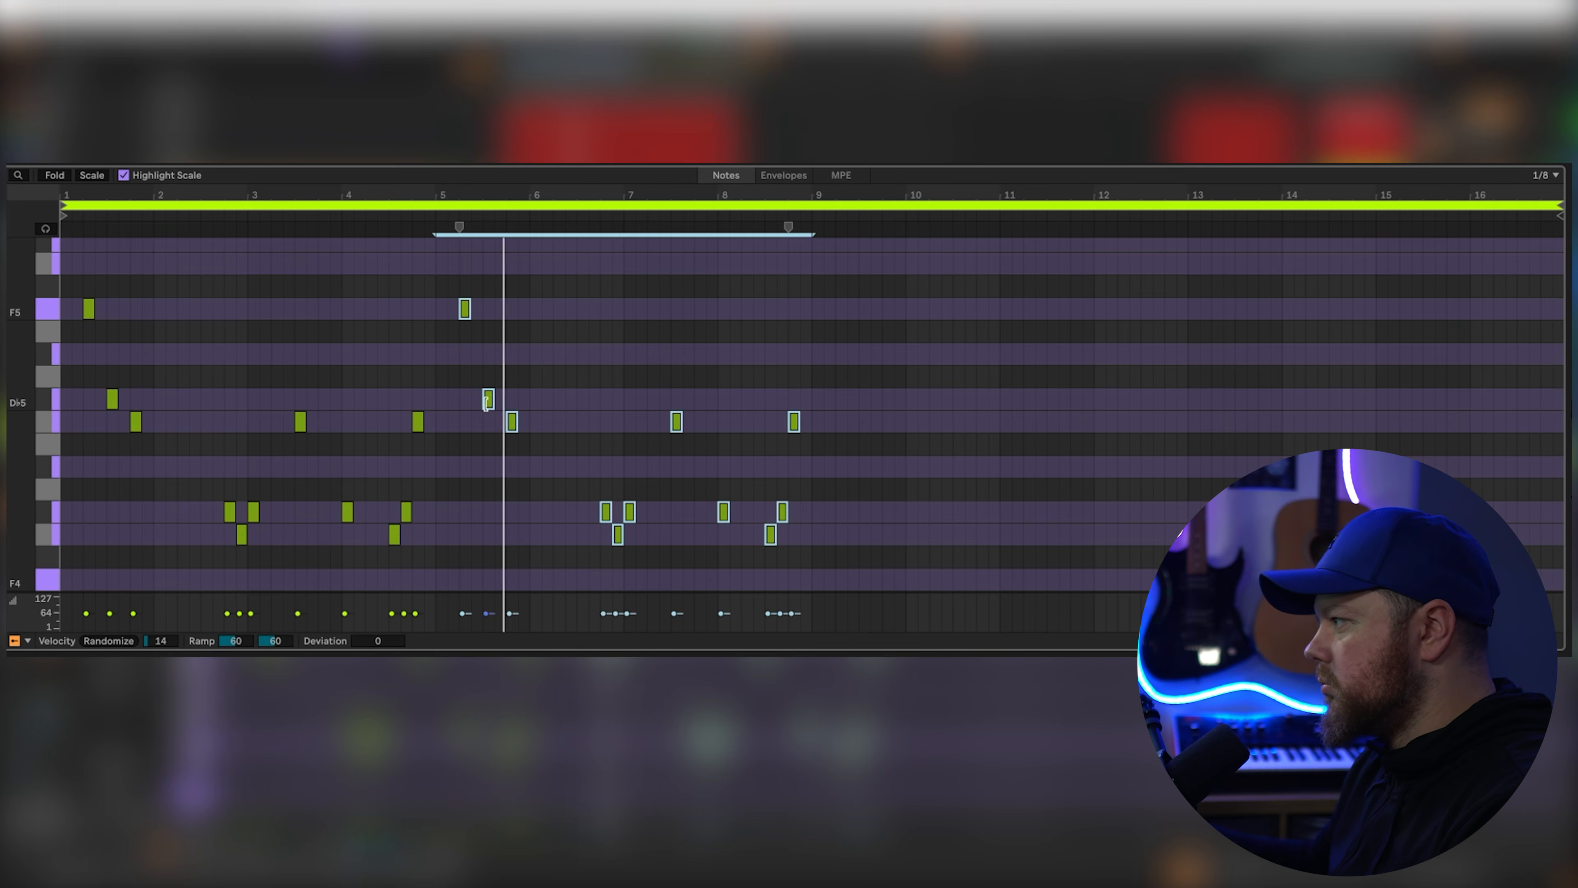
click(825, 550)
double_click(806, 511)
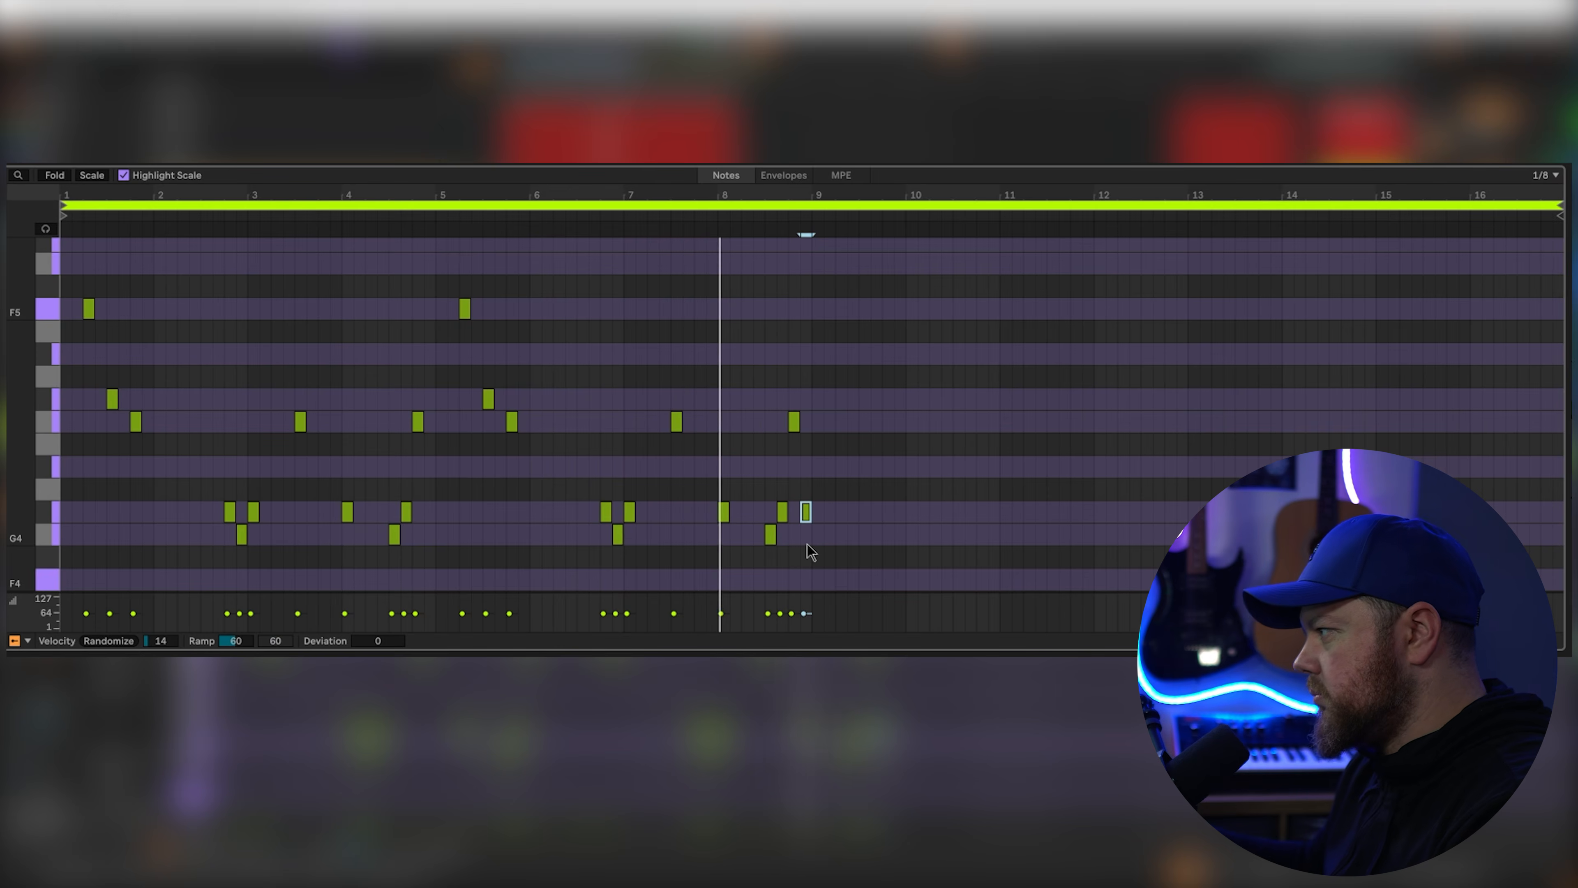
Step: Duplicate the eight-bar melody into bars 9 to 16, randomize all note velocities with an amount of 24 and play it back
key(ctrl+a)
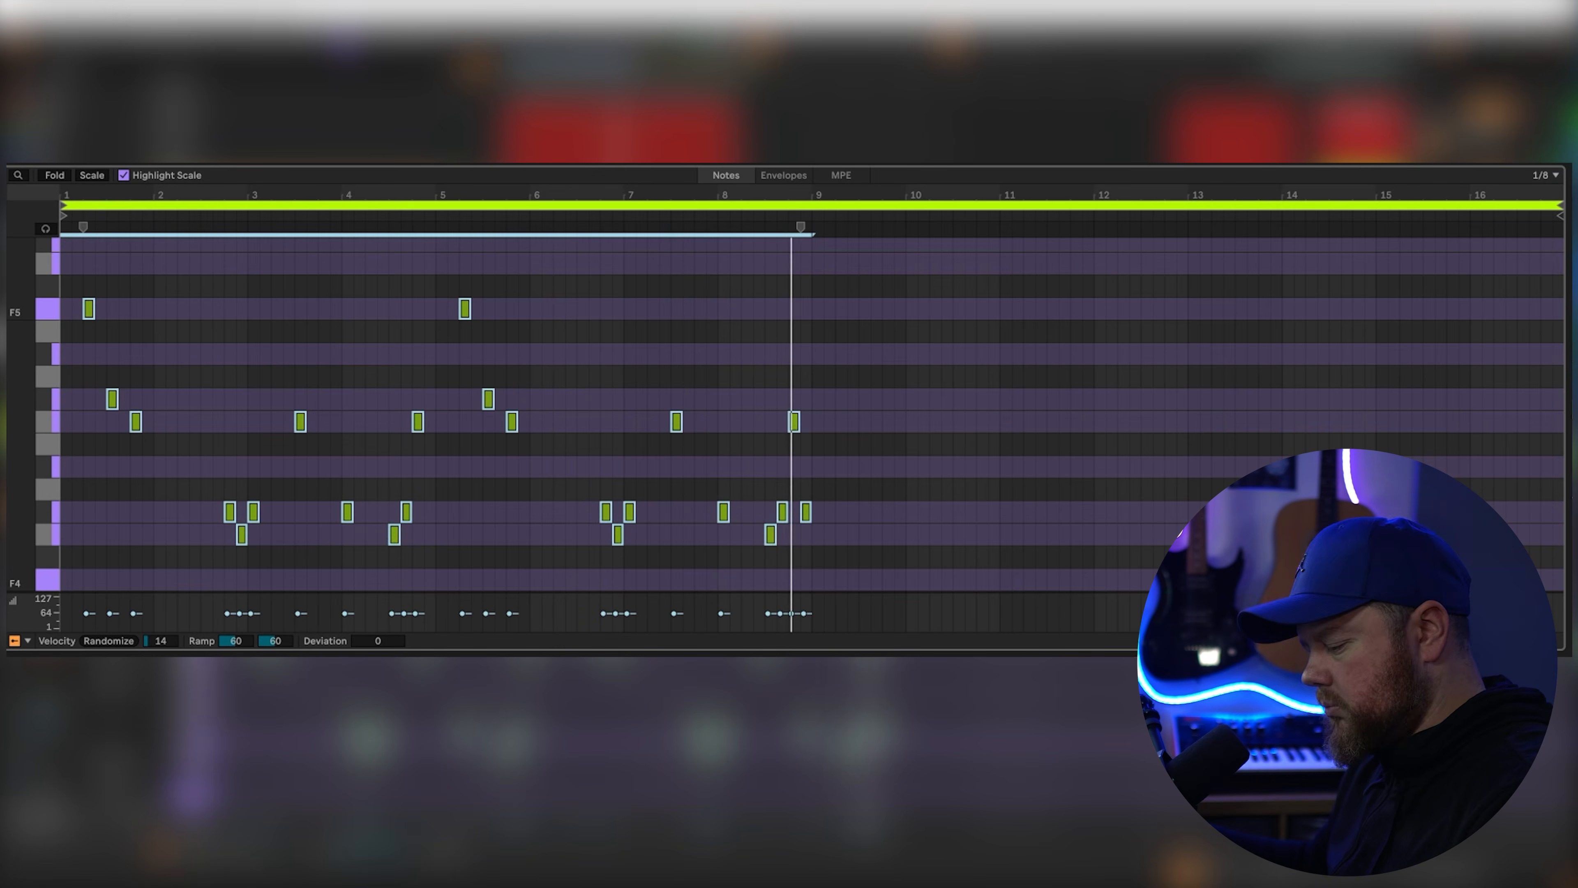
key(ctrl+d)
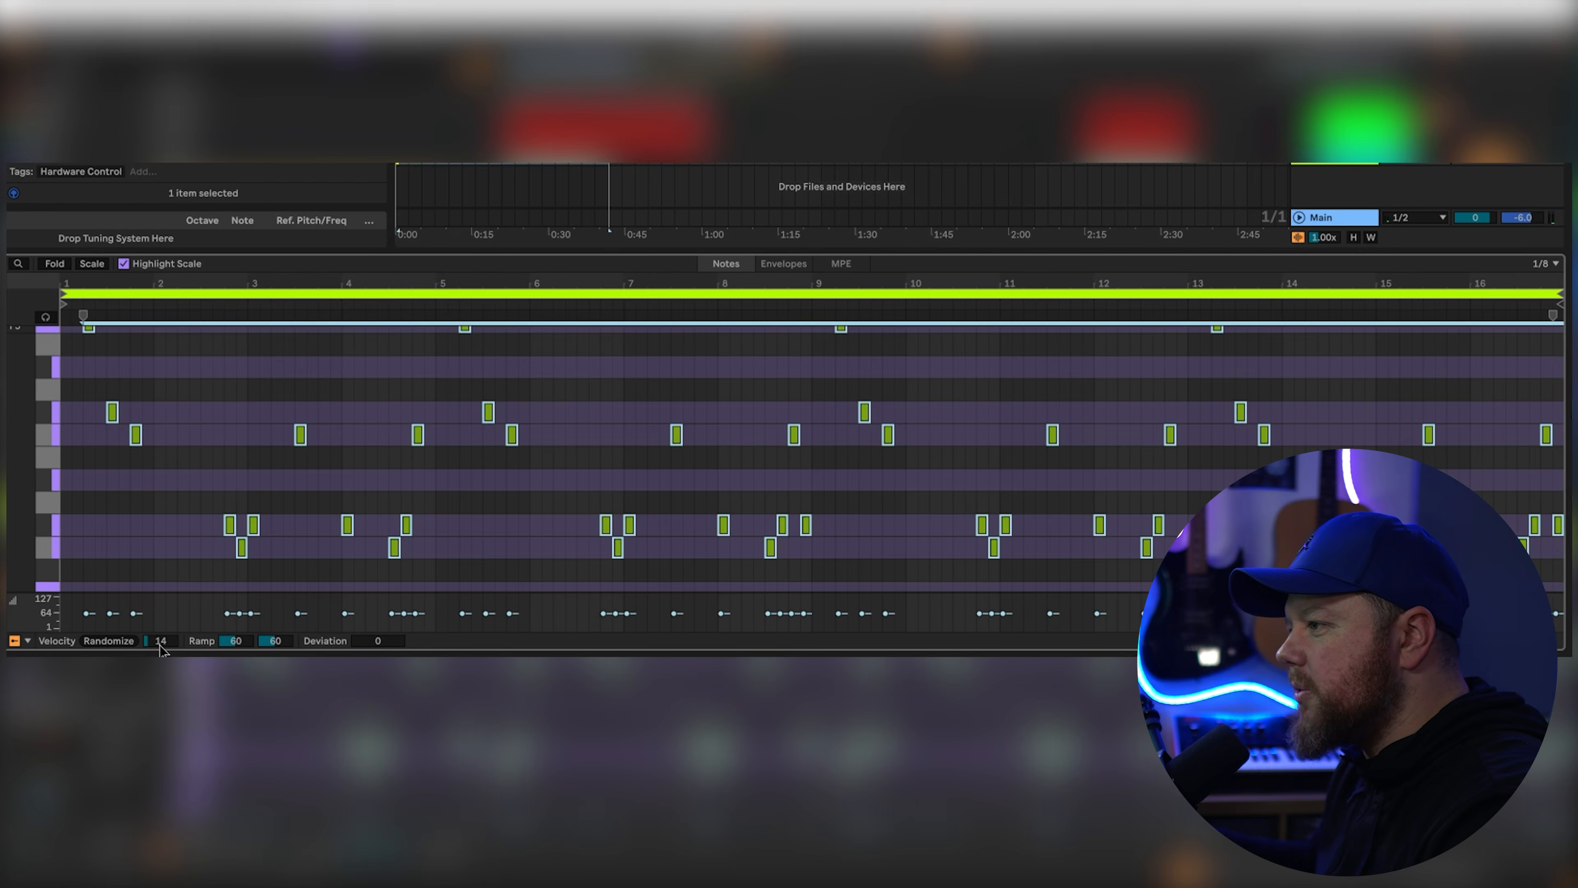
drag(167, 648, 166, 642)
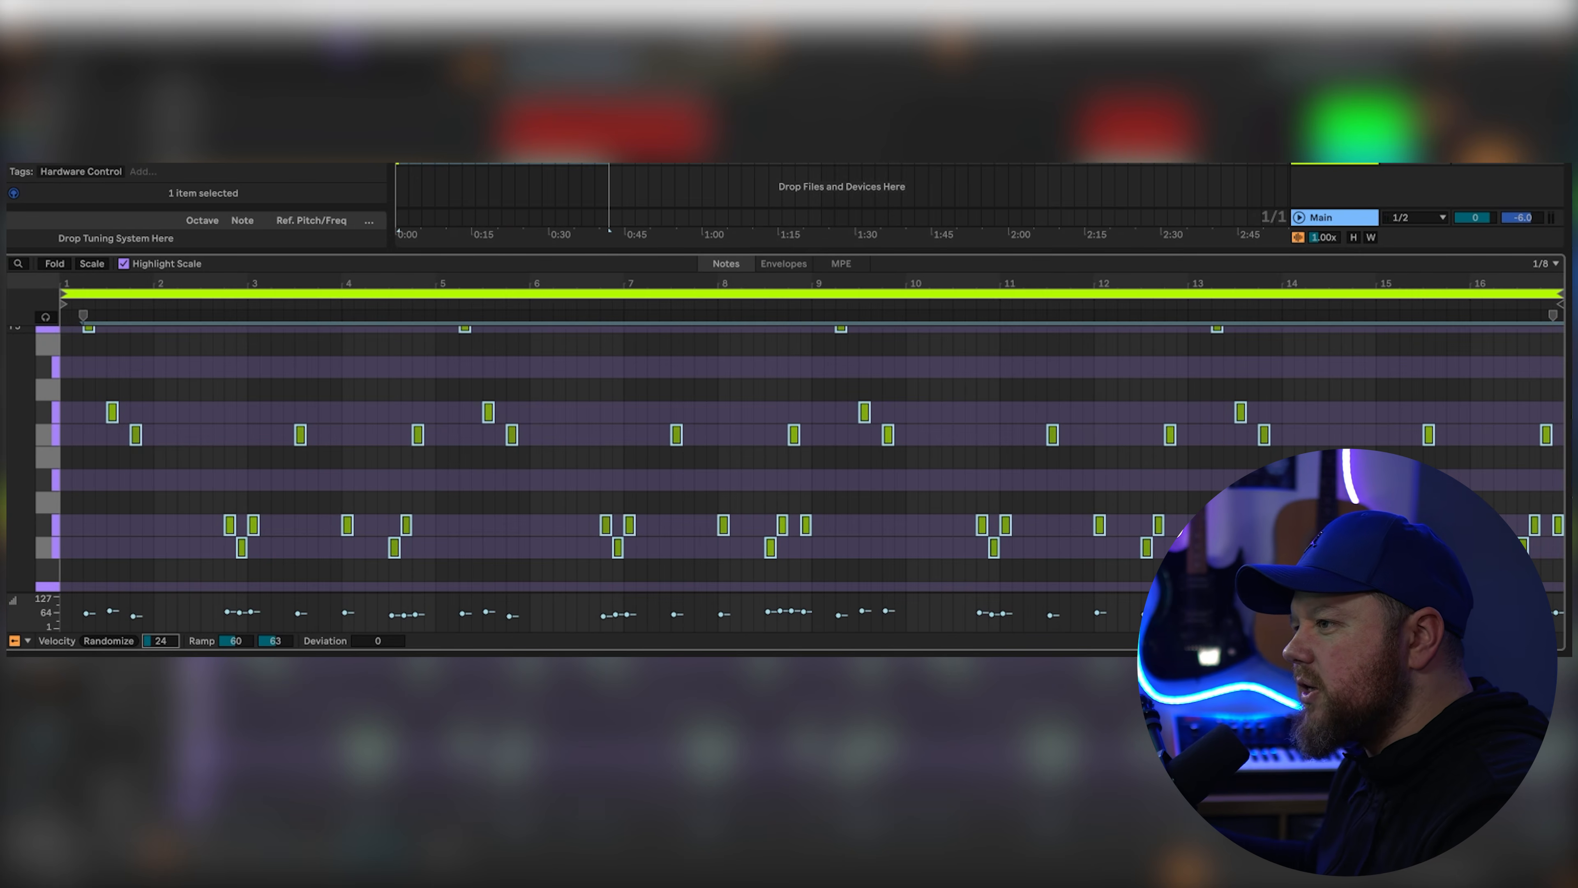
key(space)
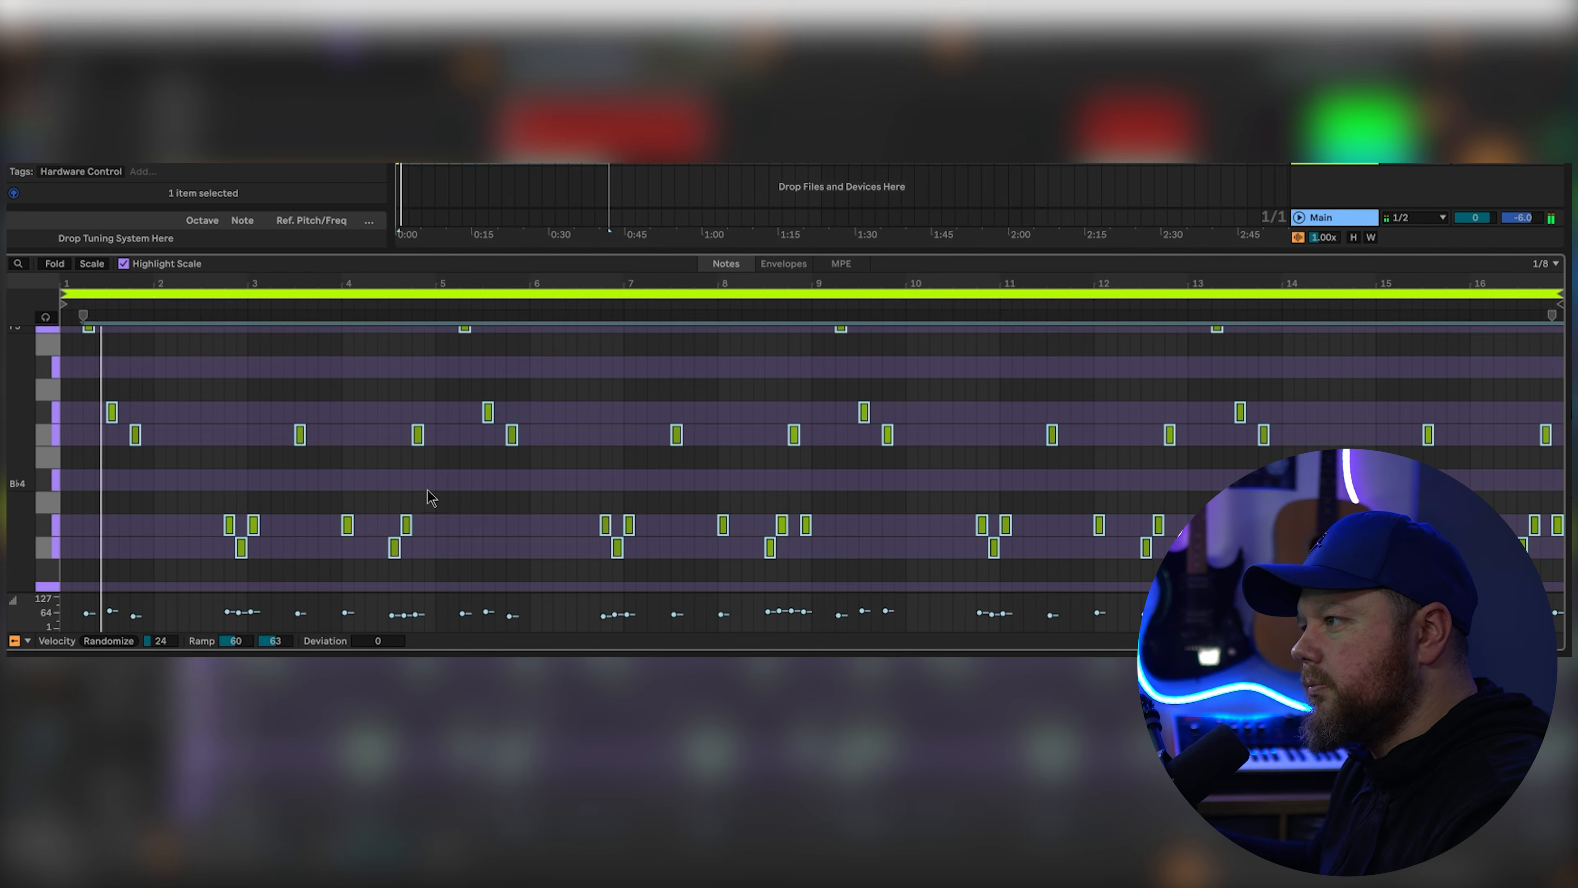
scroll(426, 497, up, 1)
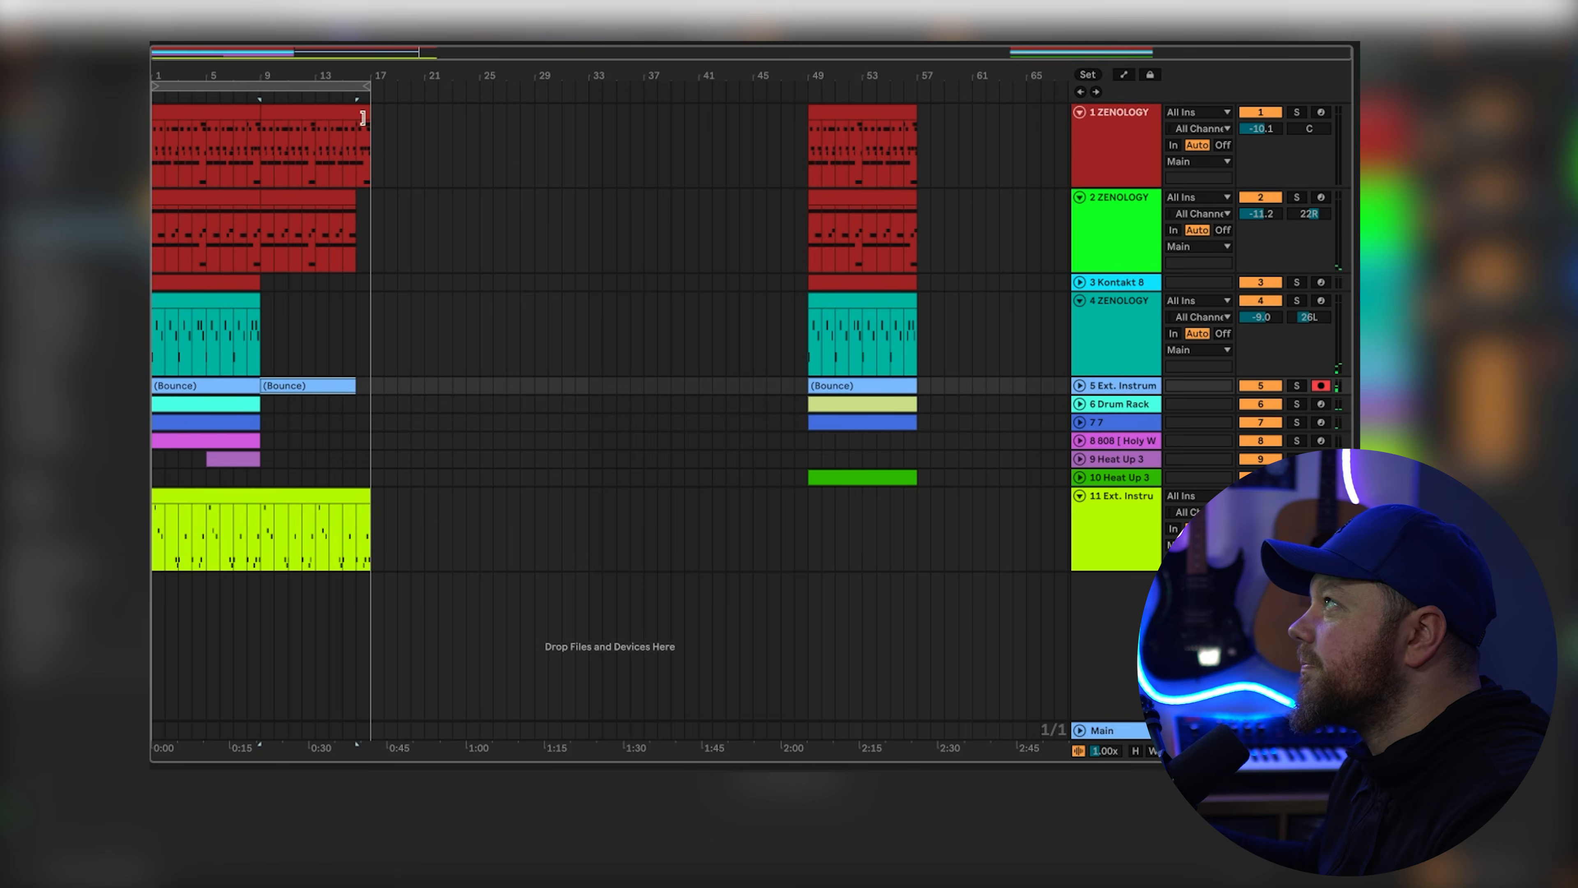
Step: Trim the end of track 1's second clip to bar 16, in line with tracks 2 and 5
drag(368, 116, 356, 116)
click(336, 97)
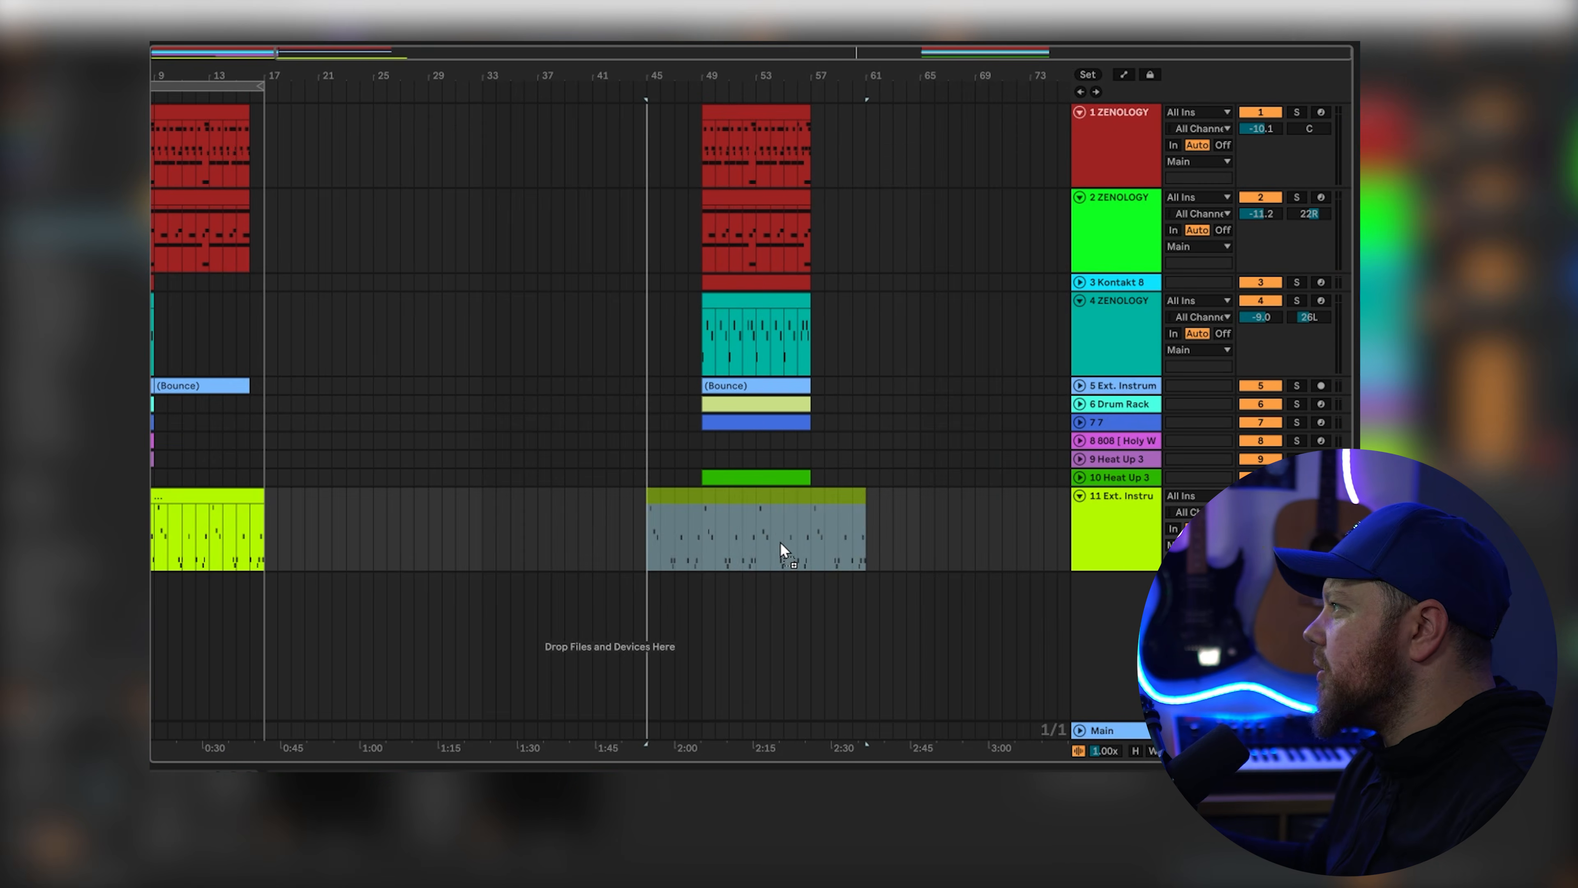
Step: Copy the track 11 clip into the second section, trim it to span bars 49 to 57 and play from bar 49
drag(780, 541, 841, 533)
mouse_move(684, 497)
mouse_down()
mouse_move(828, 499)
mouse_move(811, 499)
mouse_up()
drag(878, 498, 779, 507)
click(698, 517)
key(space)
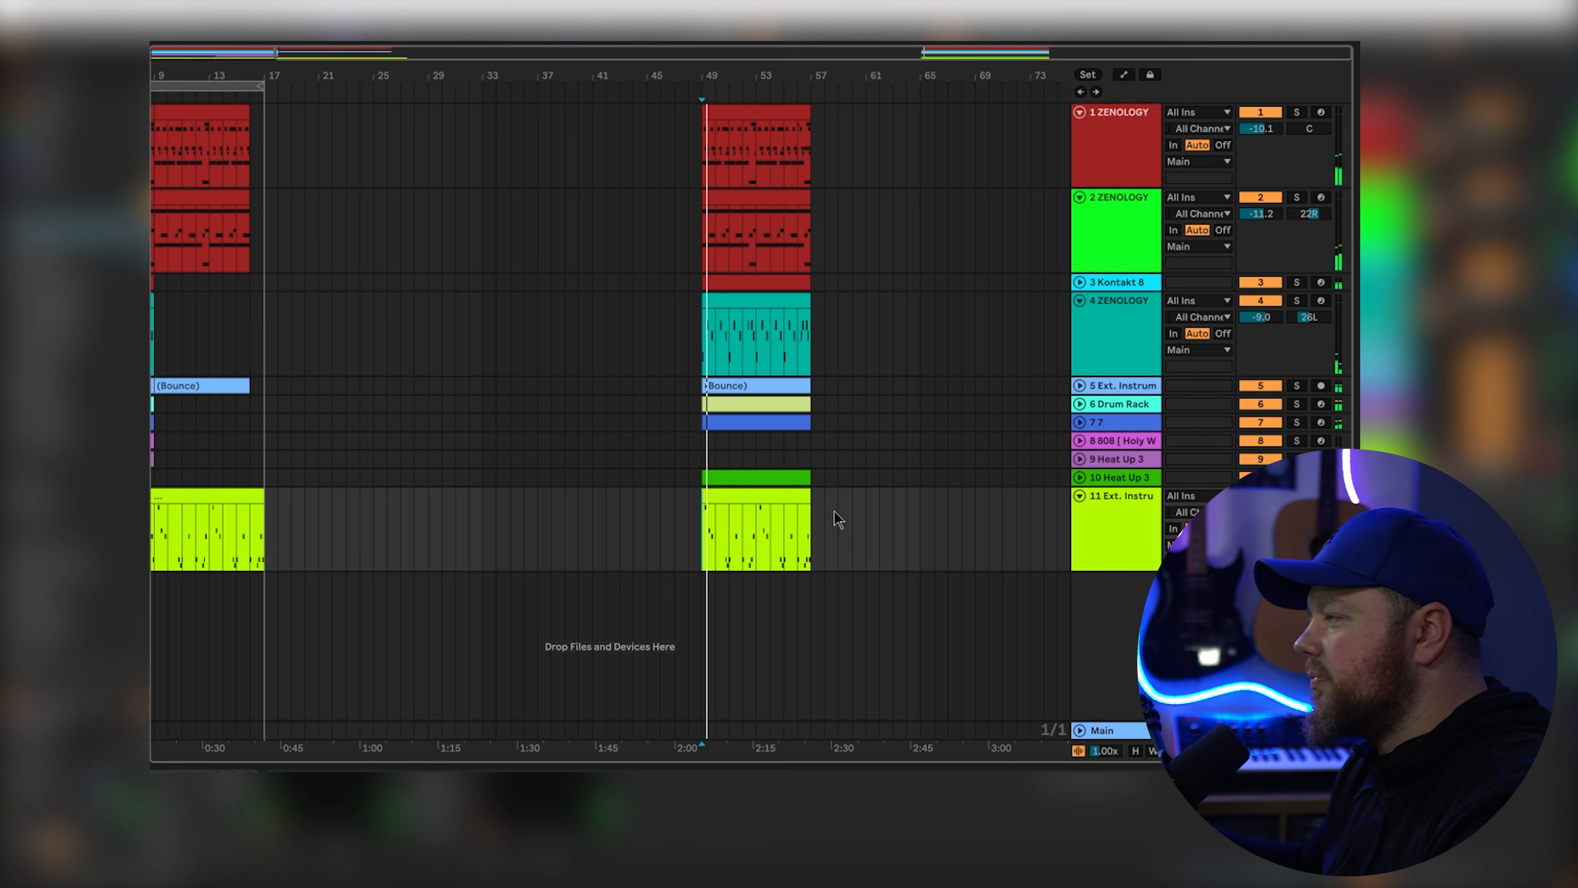
Step: Extend the arrangement loop's end to bar 57, collapse track 11 and stop playback
double_click(323, 55)
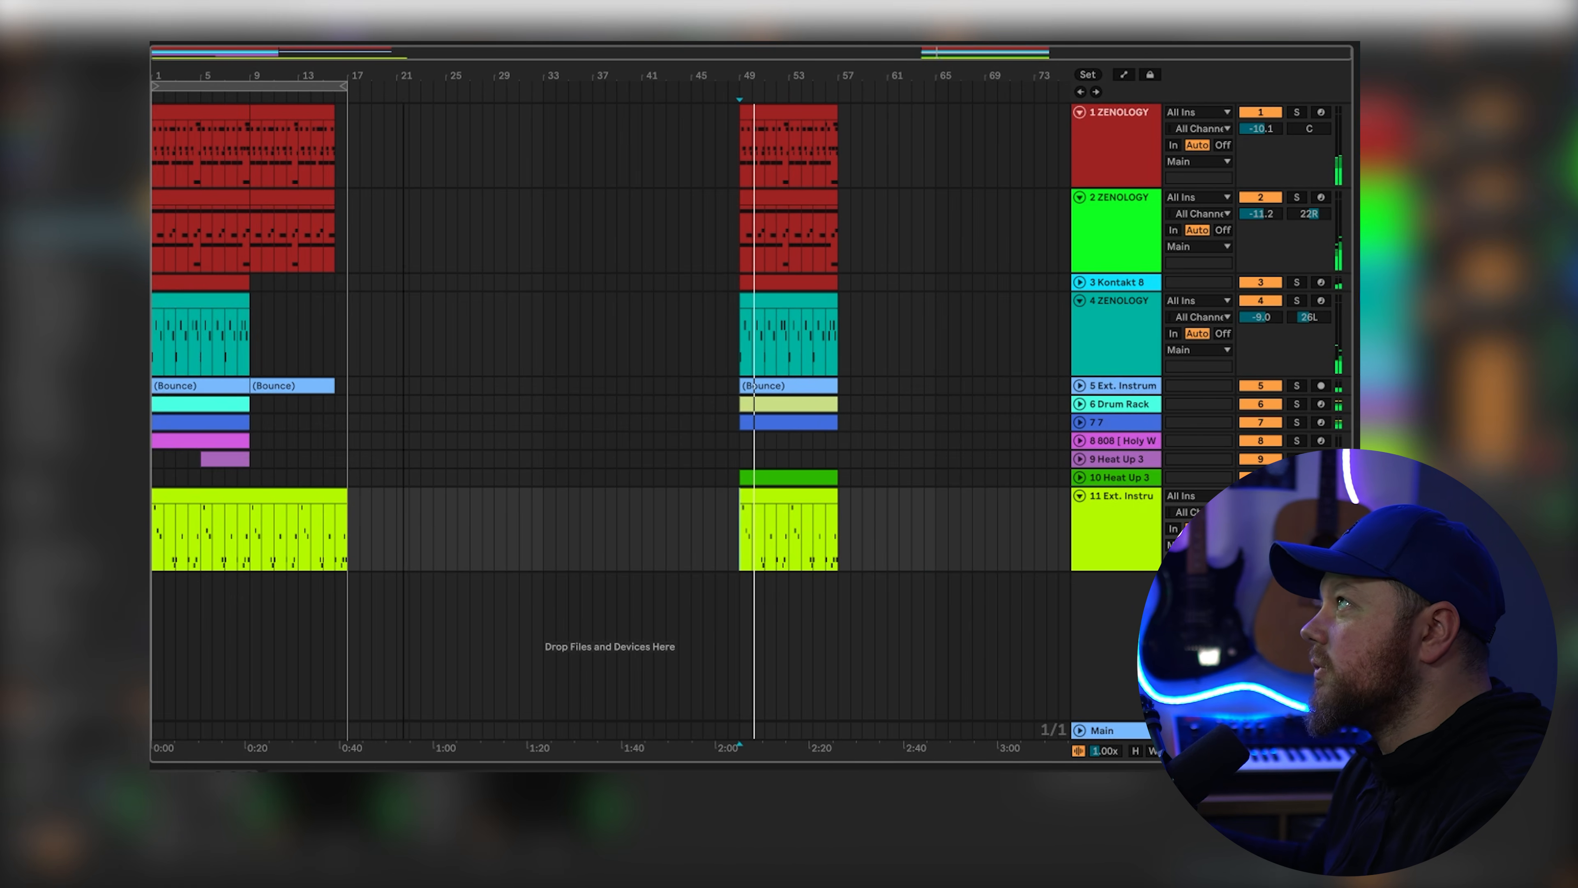
drag(344, 87, 836, 87)
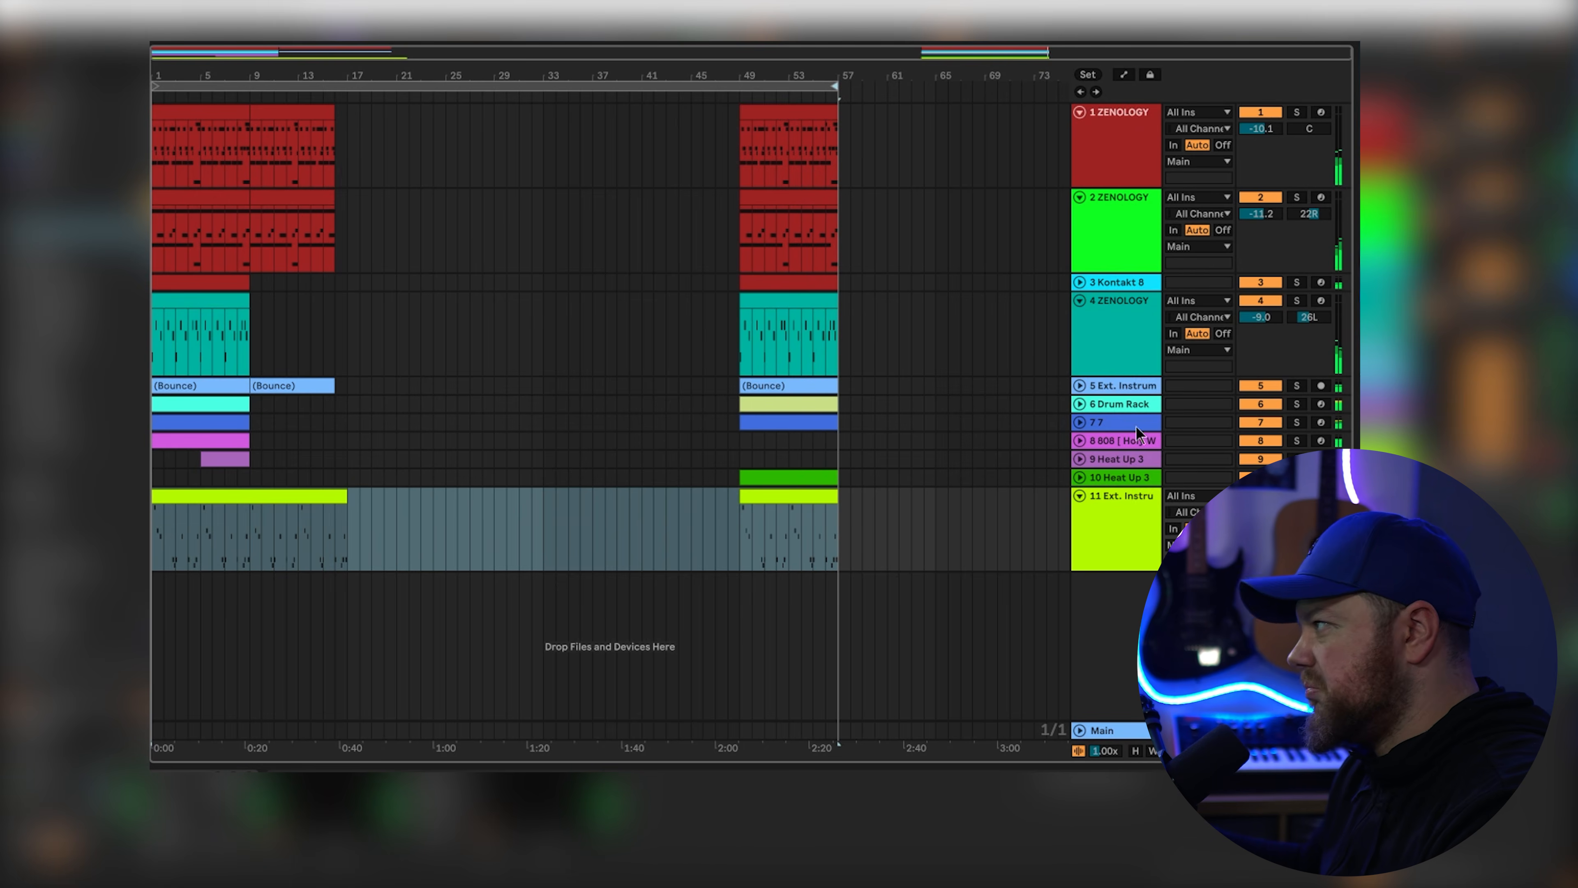
click(1079, 495)
key(space)
Step: Place the SK - Keep It 500 sample at bar 1 on a new audio track below track 11
right_click(1098, 543)
click(1132, 552)
drag(68, 702, 156, 544)
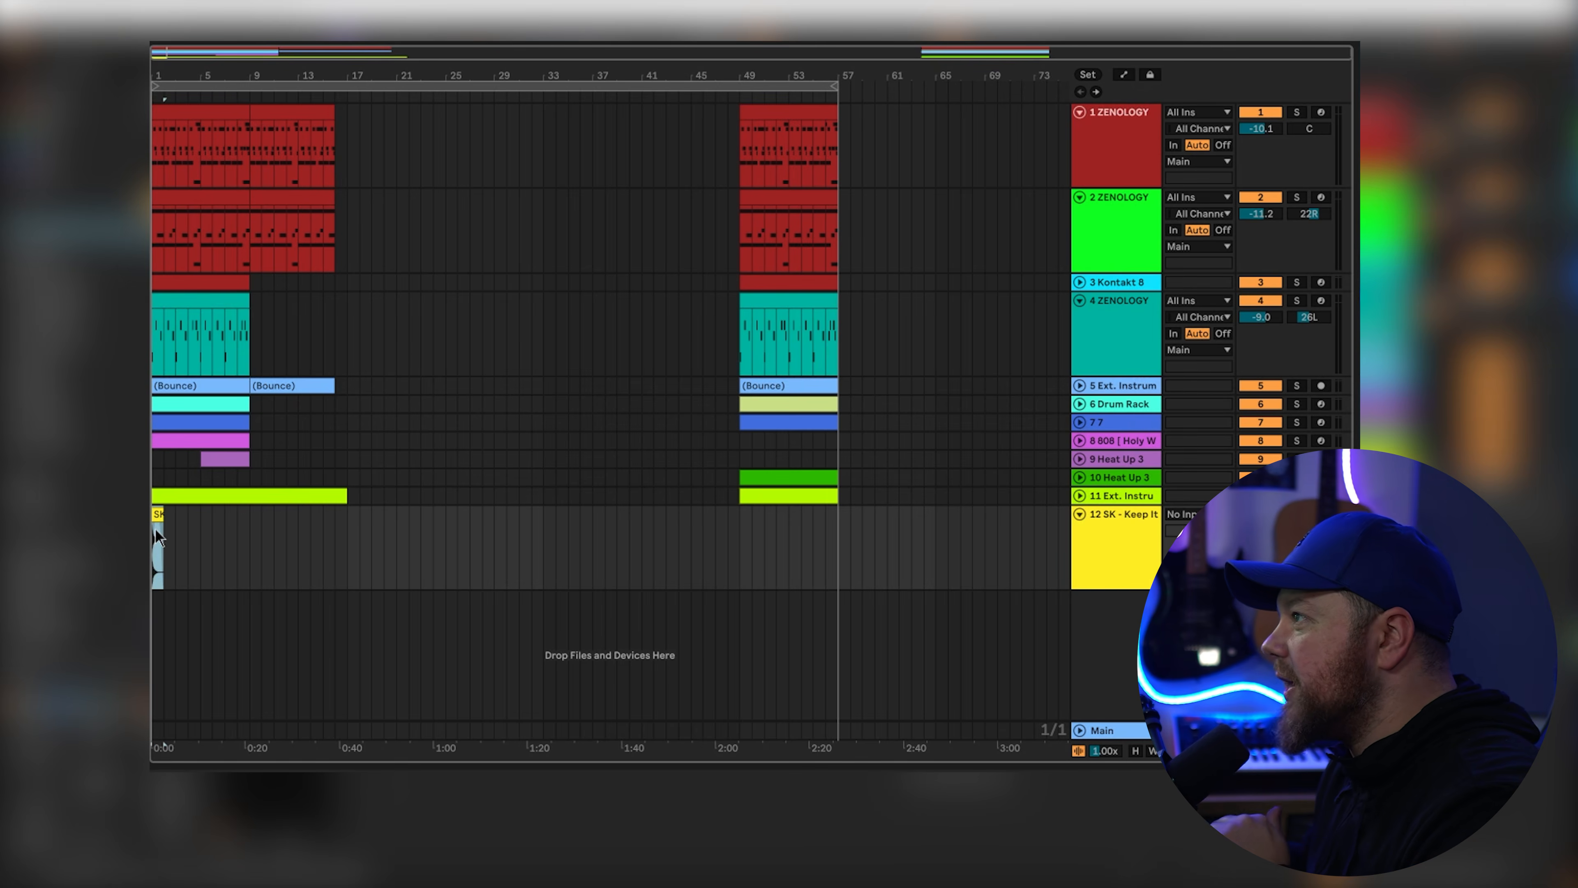
drag(182, 76, 362, 193)
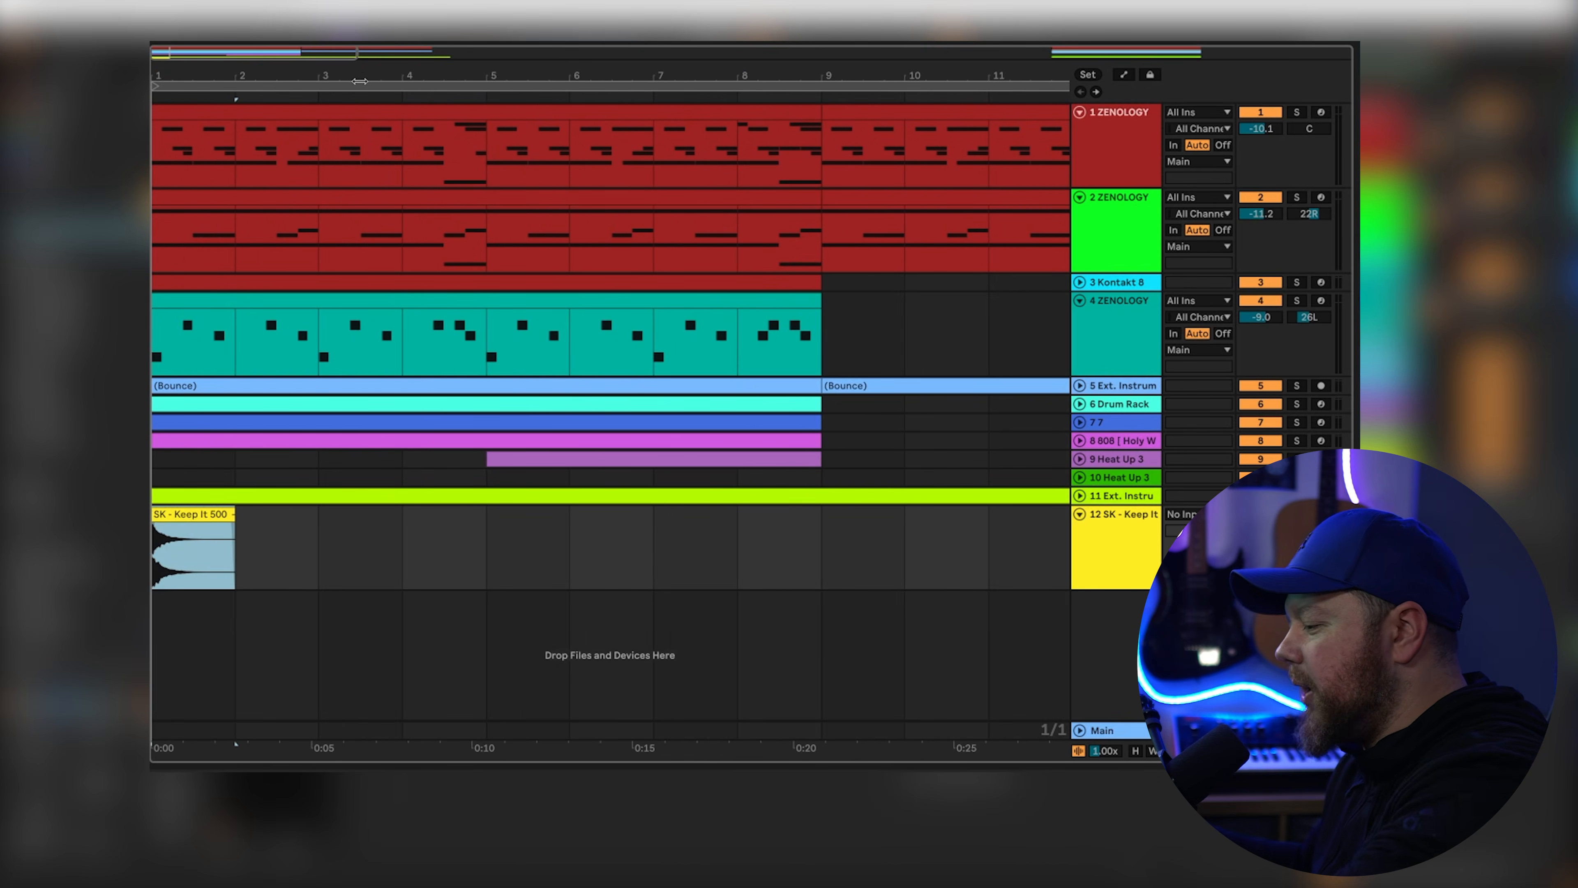